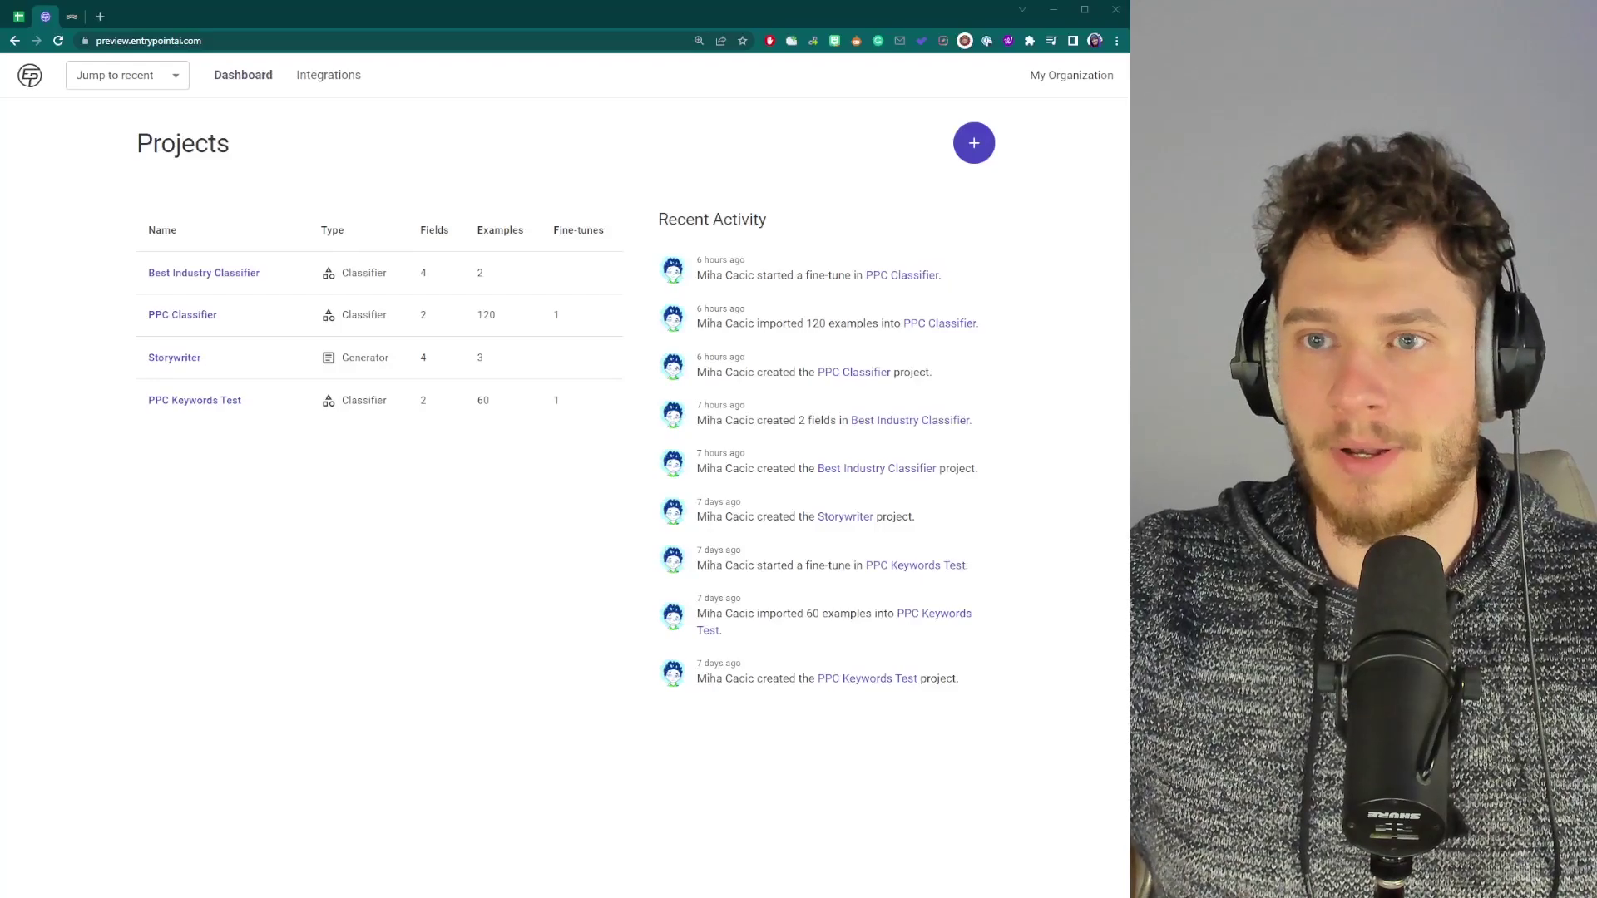
# Step: Switch to the PPC Keywords spreadsheet in Google Sheets and review the Search terms report and the categorized terms in the Keywords sheet
pyautogui.hotkey('ctrl', '1')
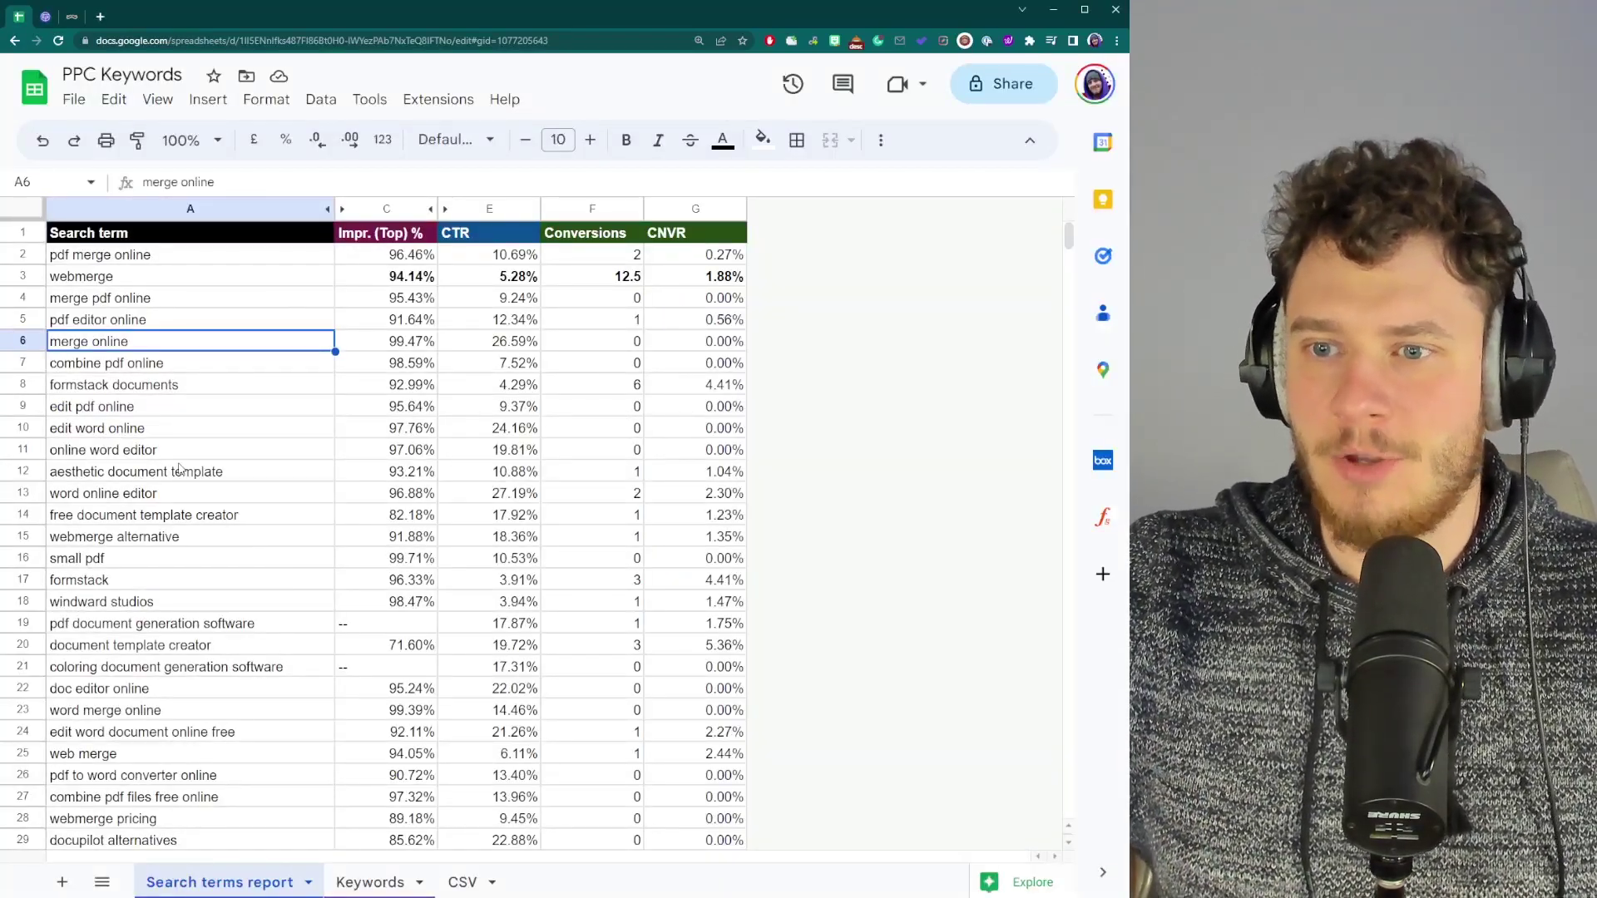
pyautogui.scroll(-5, 183, 474)
pyautogui.scroll(5, 200, 494)
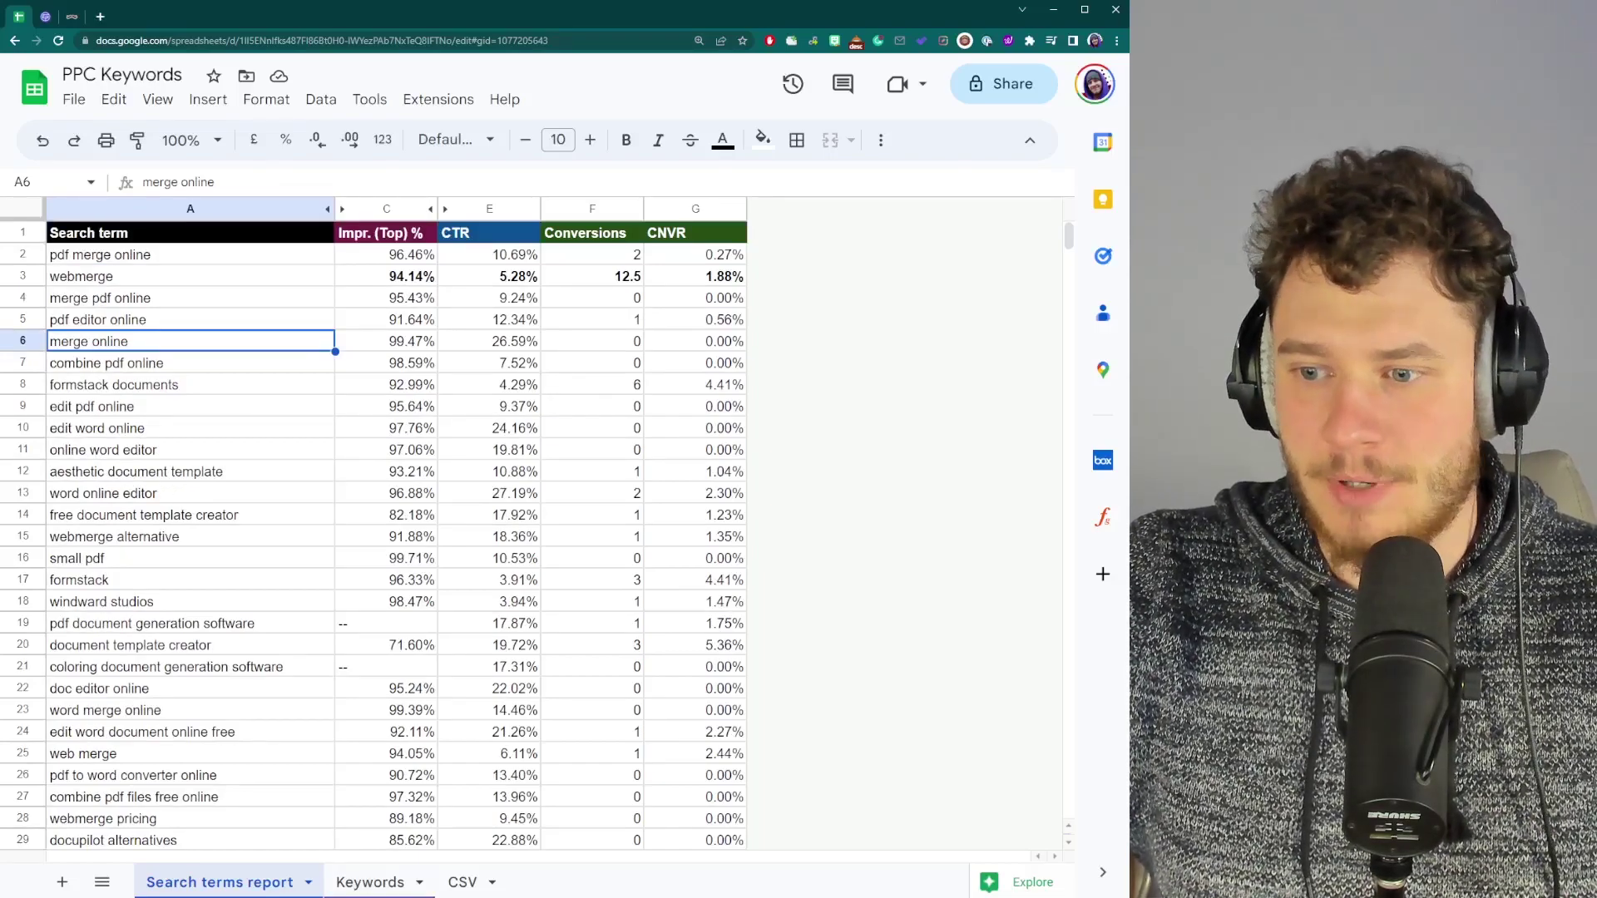
pyautogui.click(370, 883)
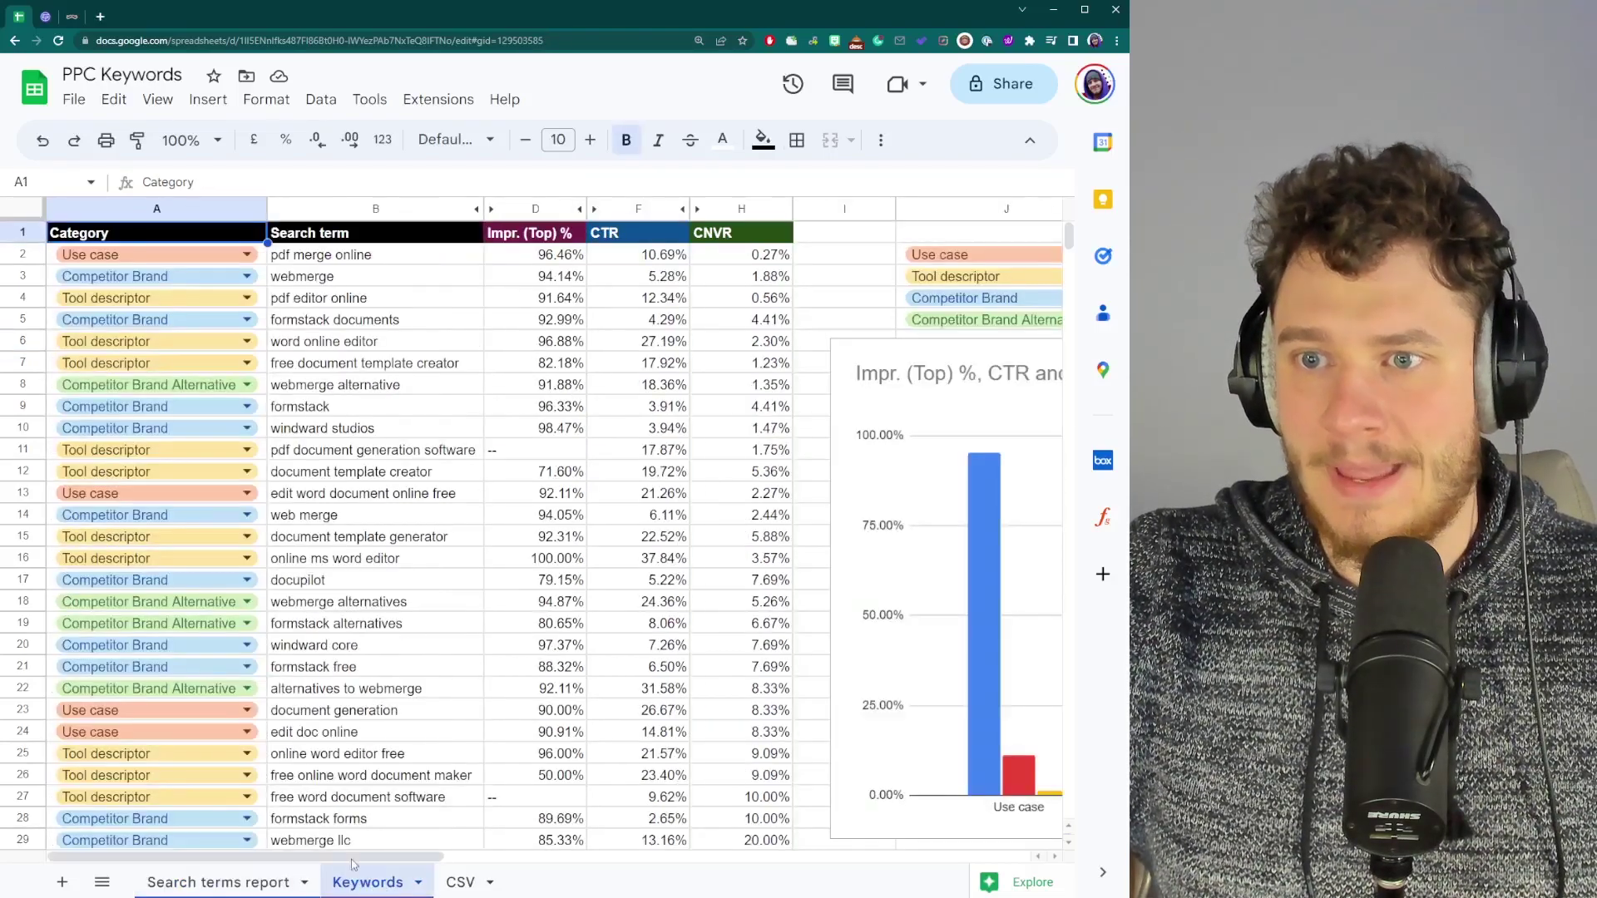
pyautogui.click(341, 266)
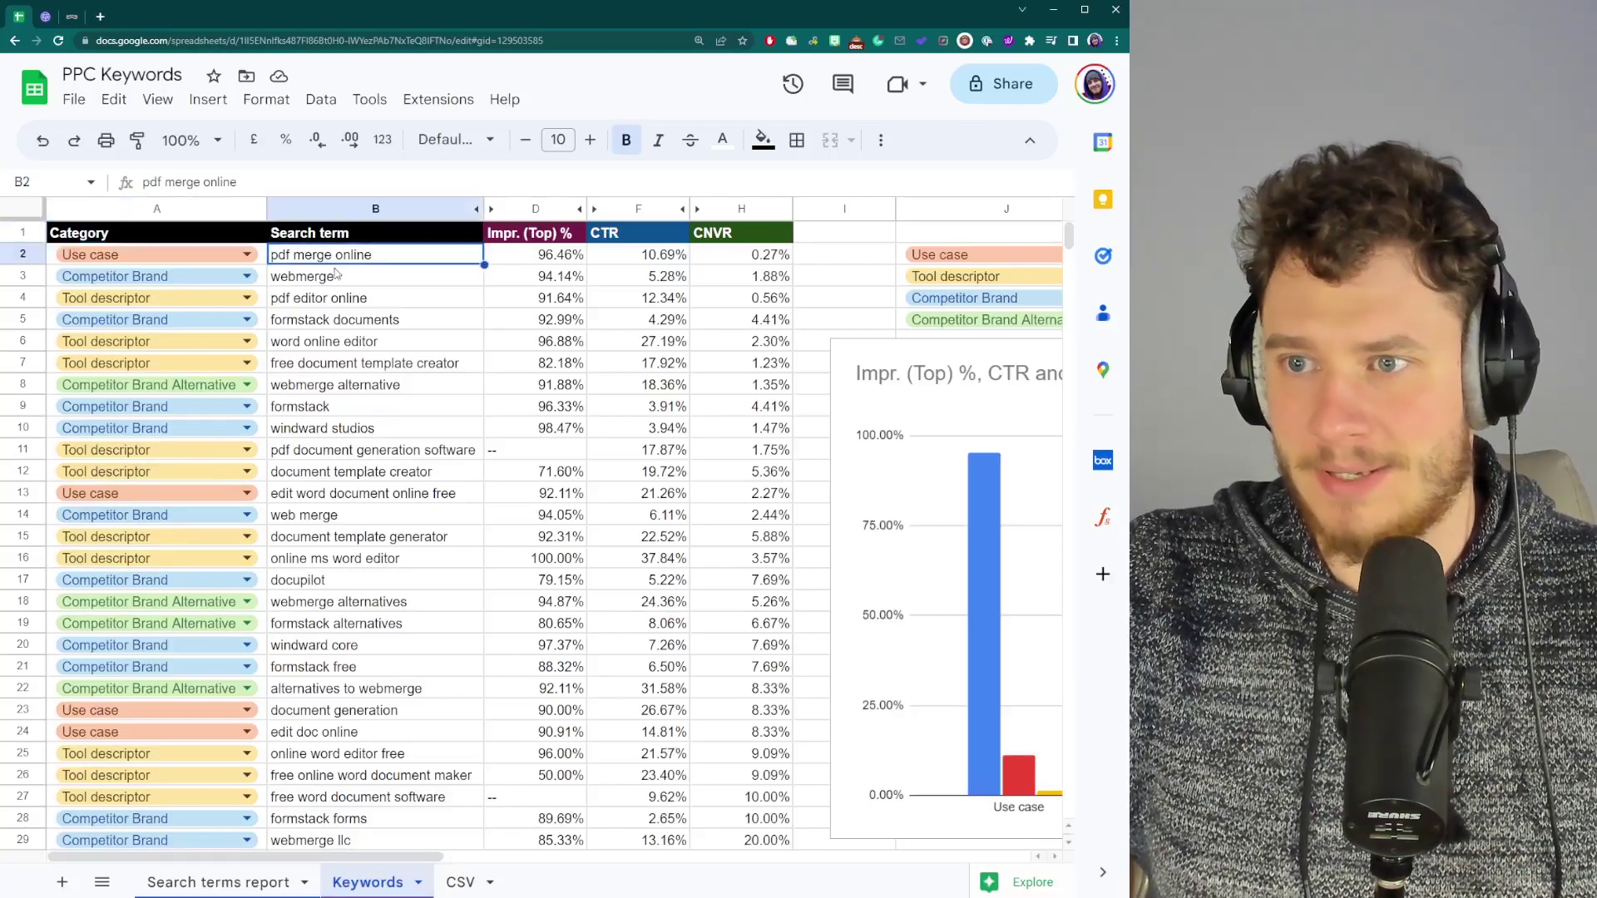
pyautogui.click(341, 320)
pyautogui.click(343, 472)
pyautogui.scroll(-3, 345, 566)
pyautogui.scroll(3, 346, 611)
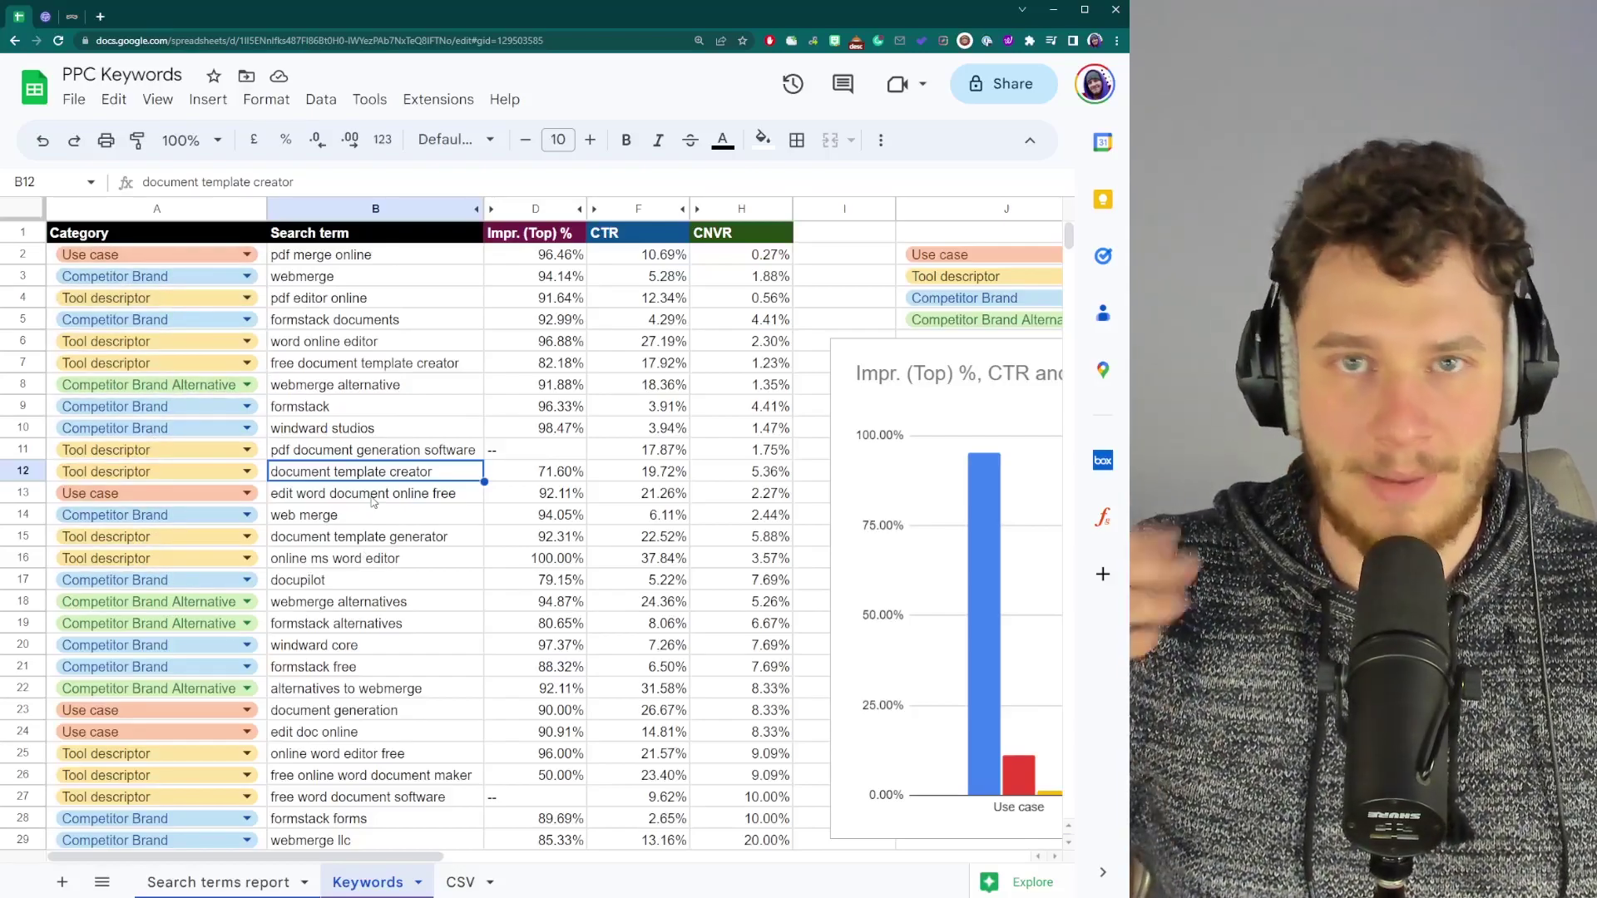
# Step: Examine the per-category summary table and the chart comparing Impr. (Top) %, CTR and CNVR in the Keywords sheet
pyautogui.click(370, 271)
pyautogui.click(505, 326)
pyautogui.press('Right')
pyautogui.press('Right')
pyautogui.press('Right')
pyautogui.press('Right')
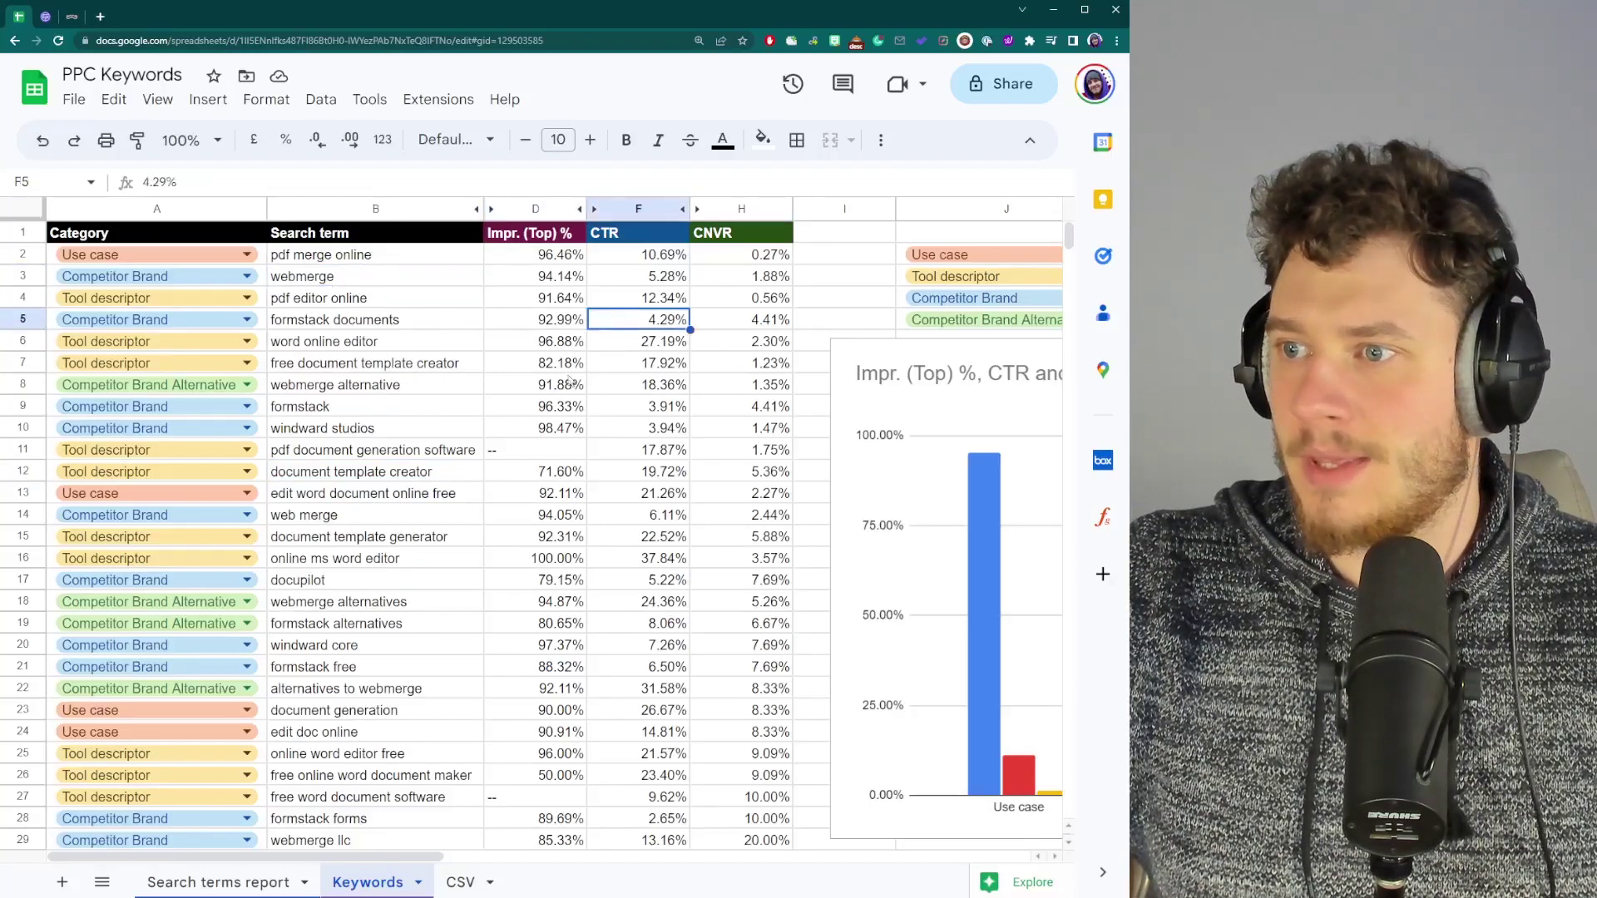
pyautogui.press('Right')
pyautogui.press('Right')
pyautogui.press('Right')
pyautogui.press('Right')
pyautogui.press('Right')
pyautogui.press('Right')
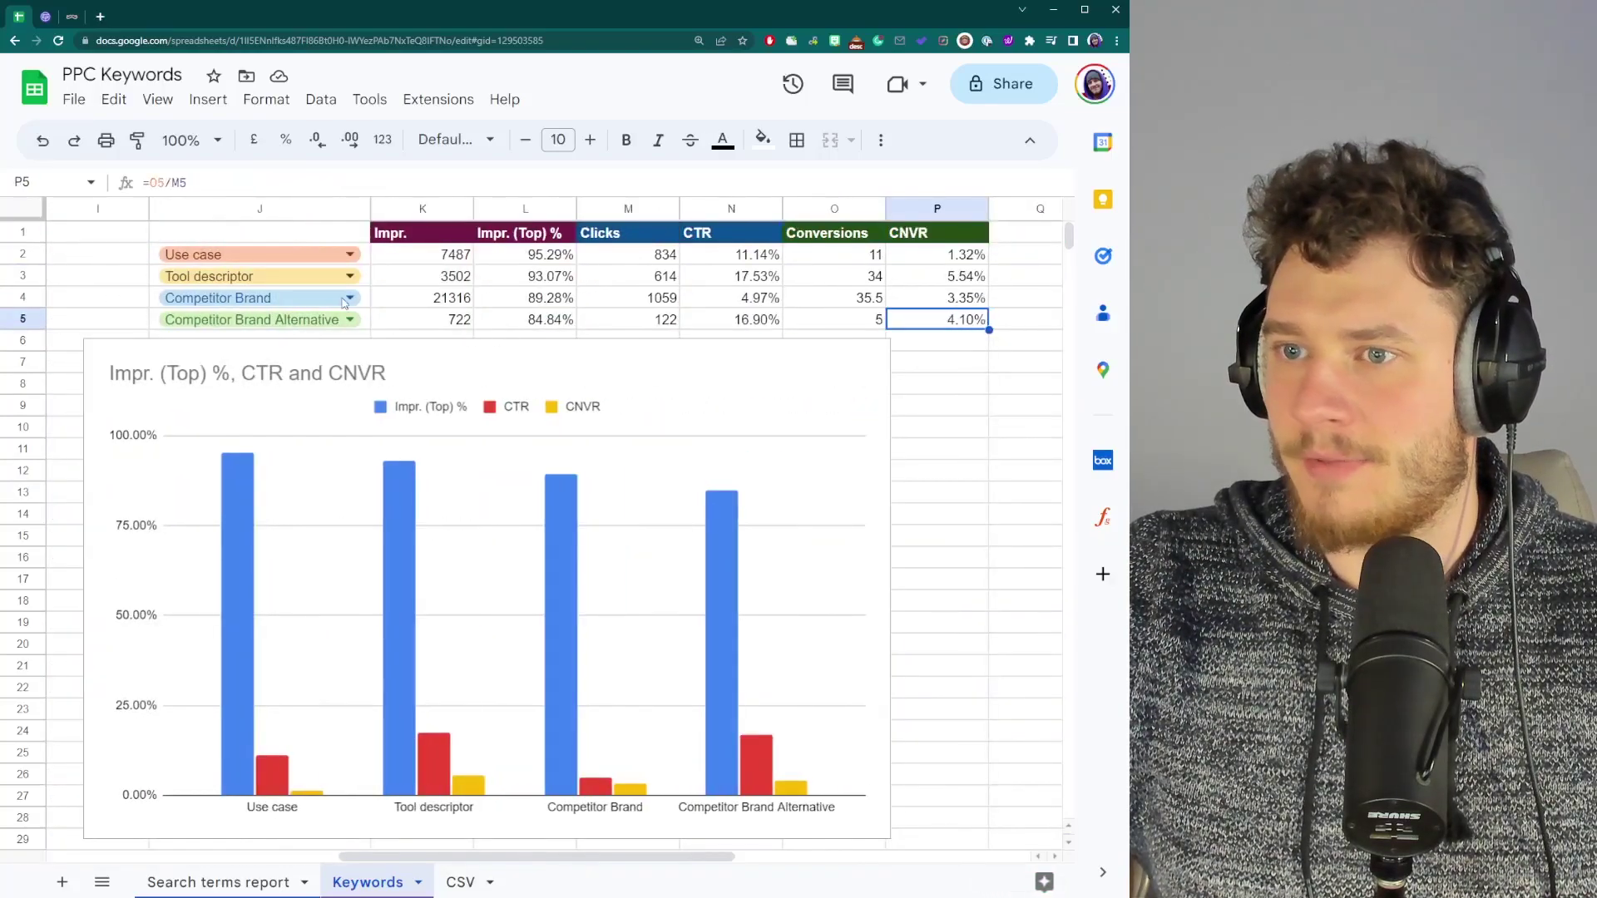
pyautogui.click(422, 770)
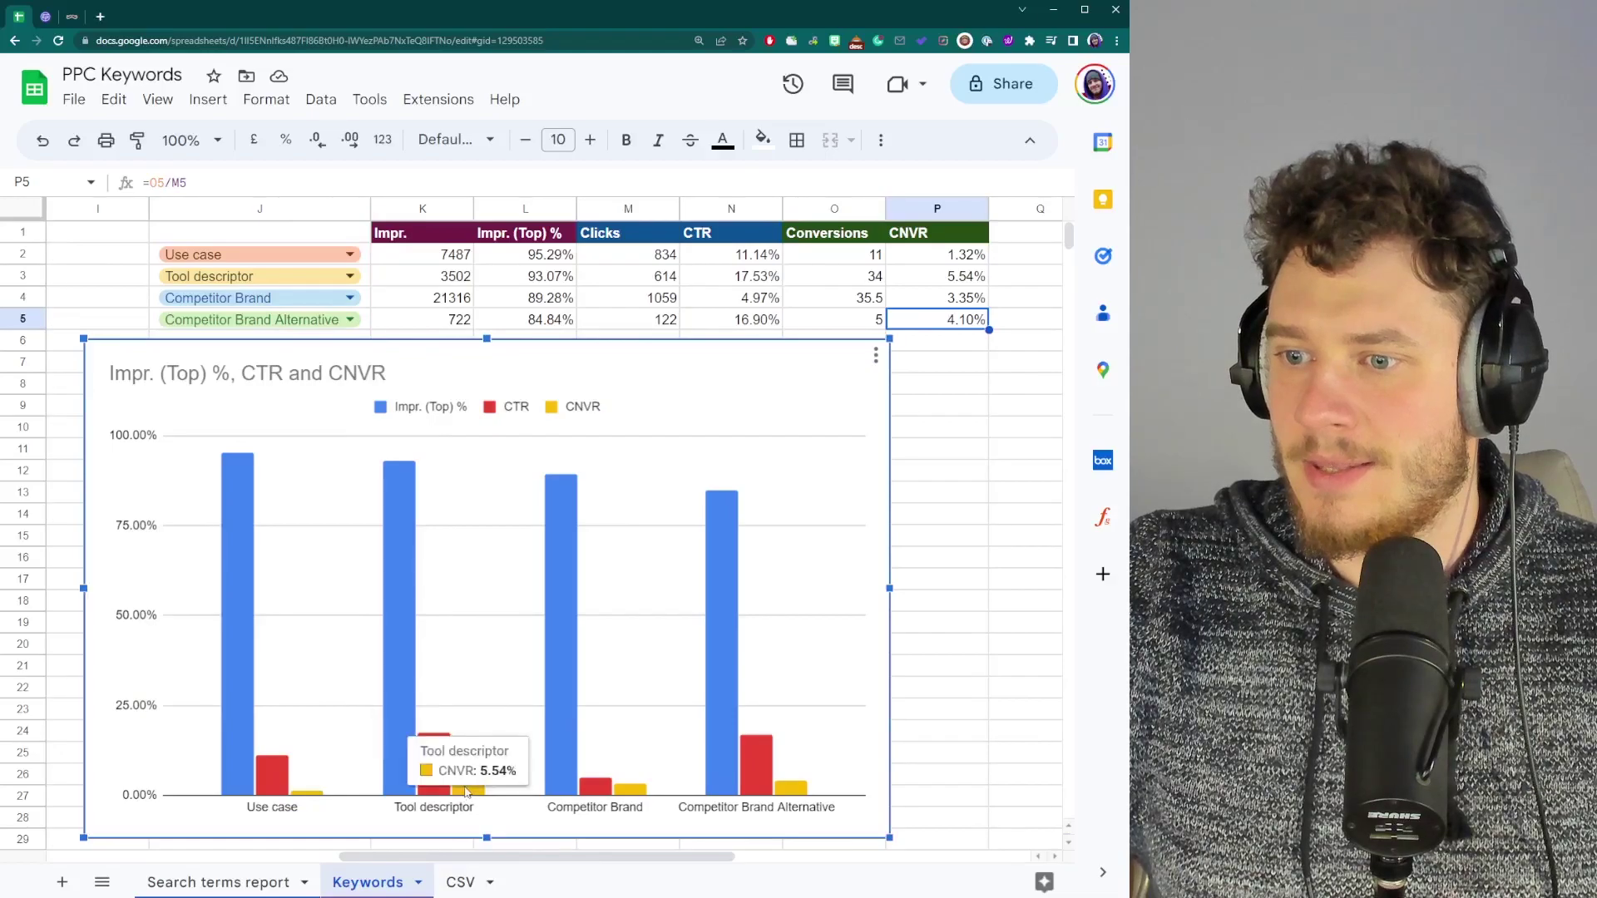
pyautogui.moveTo(309, 797)
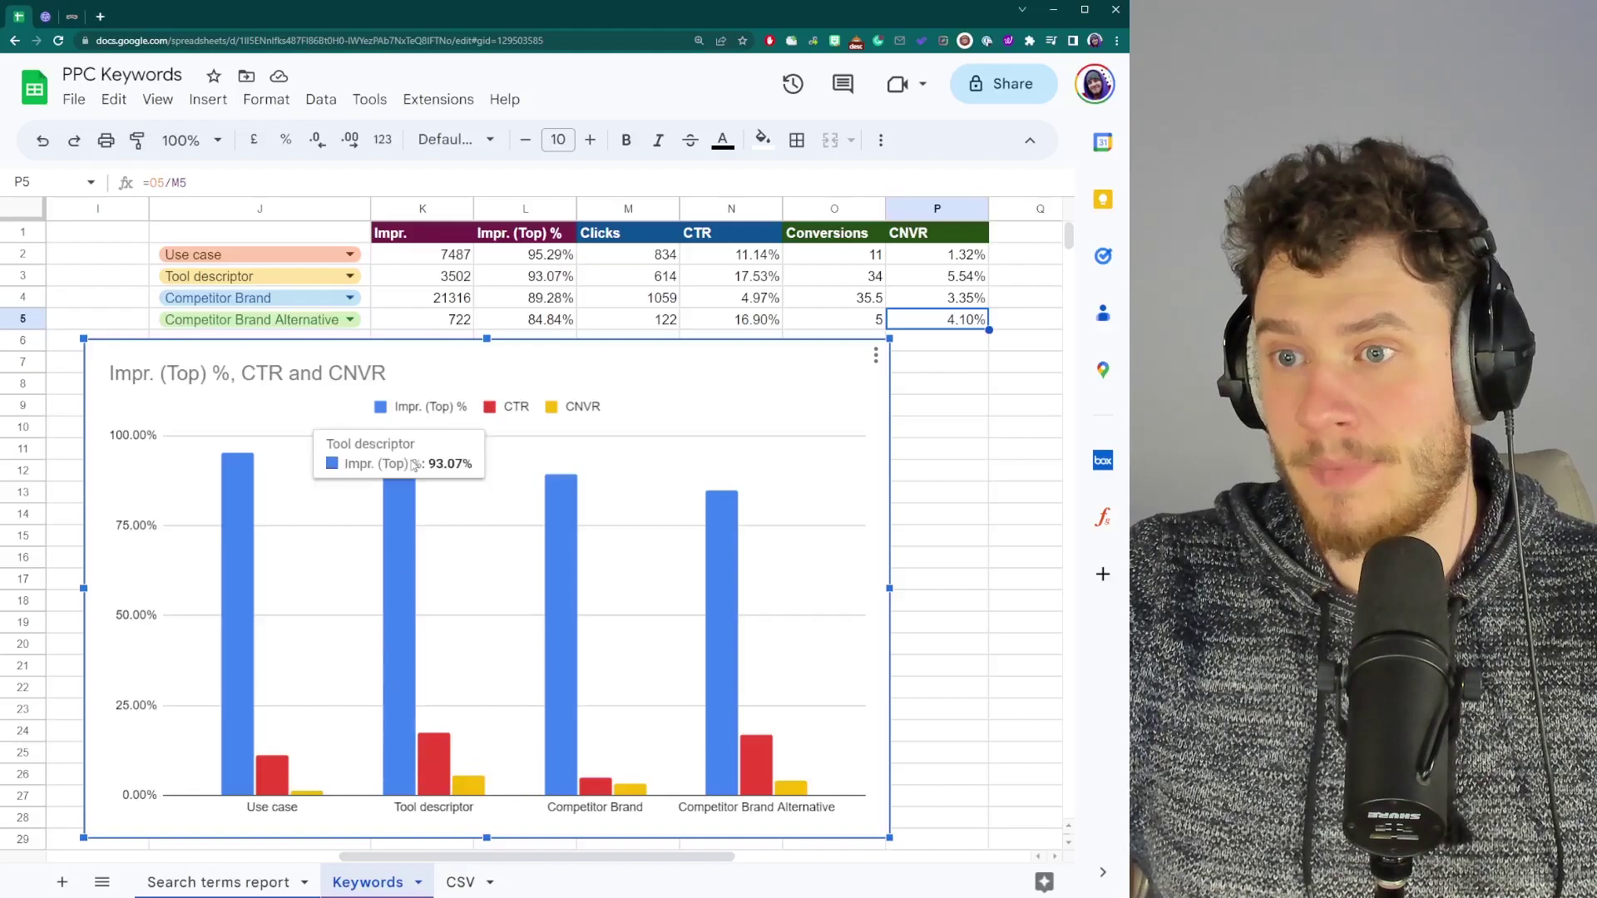
# Step: Compare the uncategorized search terms in the Search terms report with the Category column of the Keywords sheet
pyautogui.click(133, 304)
pyautogui.press('Left')
pyautogui.press('Left')
pyautogui.press('Left')
pyautogui.press('Left')
pyautogui.press('Left')
pyautogui.press('Left')
pyautogui.press('Left')
pyautogui.press('Left')
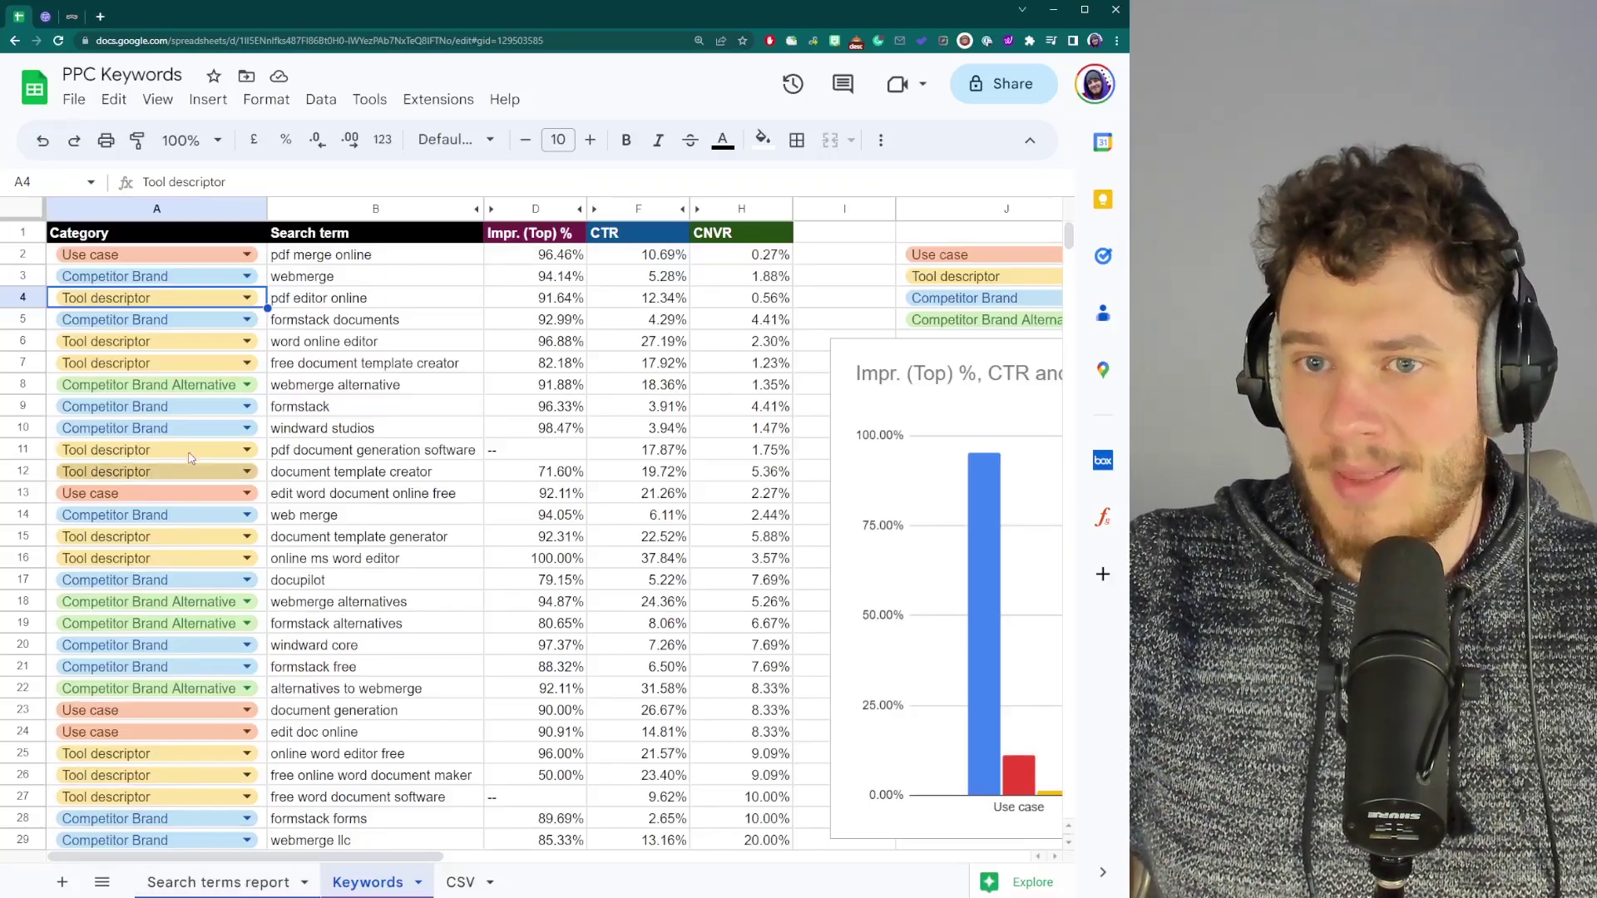
pyautogui.click(223, 882)
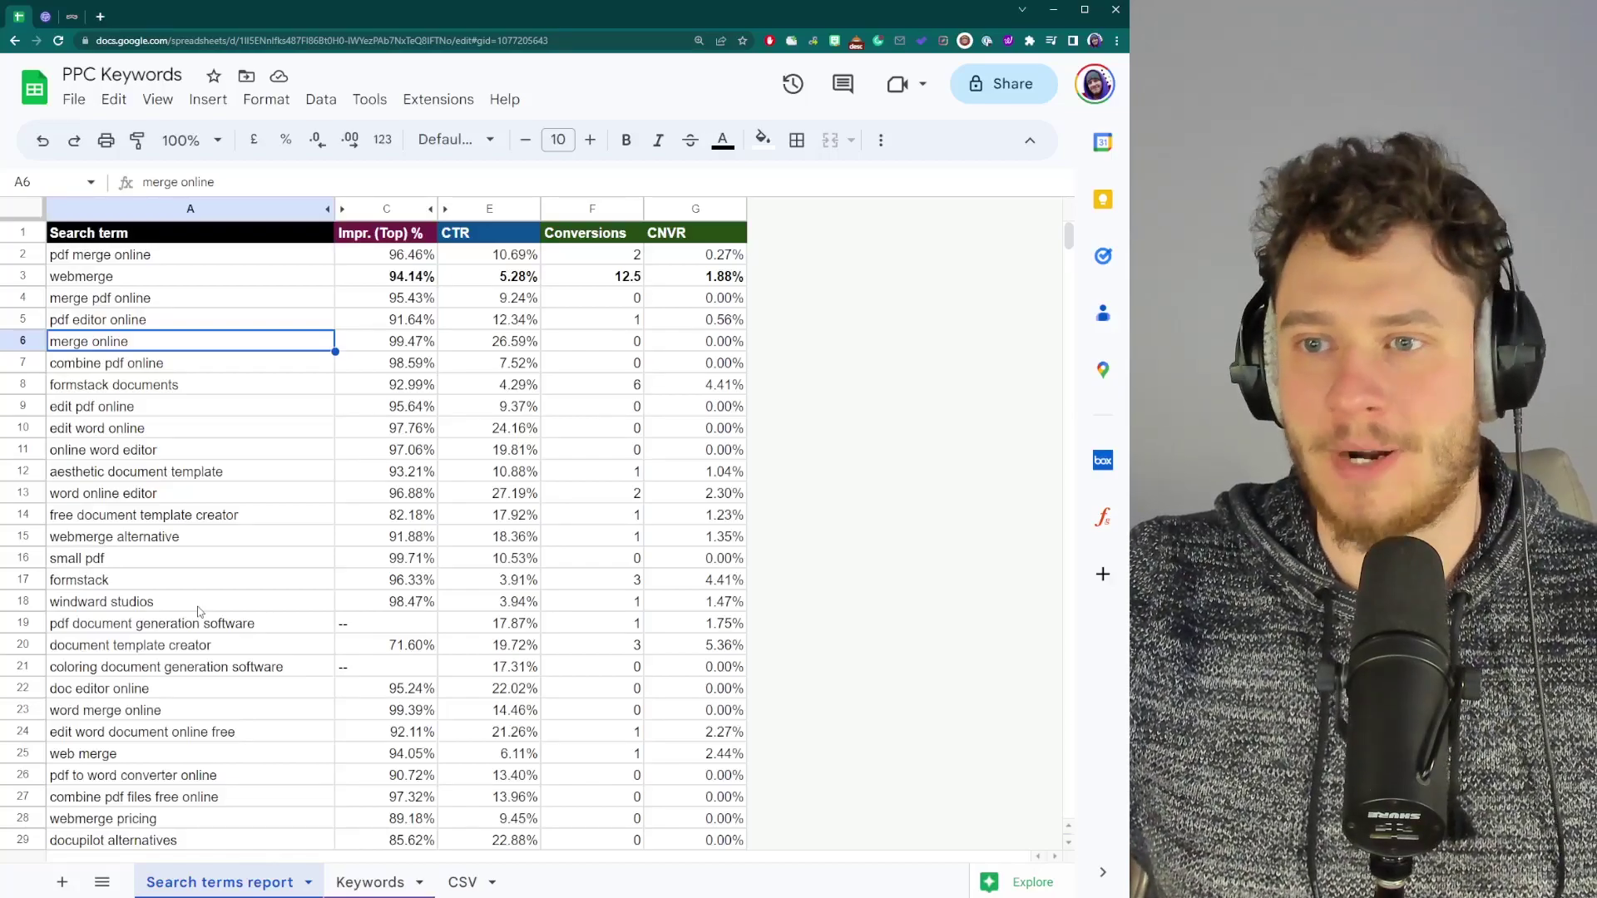
pyautogui.hotkey('ctrl', 'shift', 'pagedown')
pyautogui.click(155, 209)
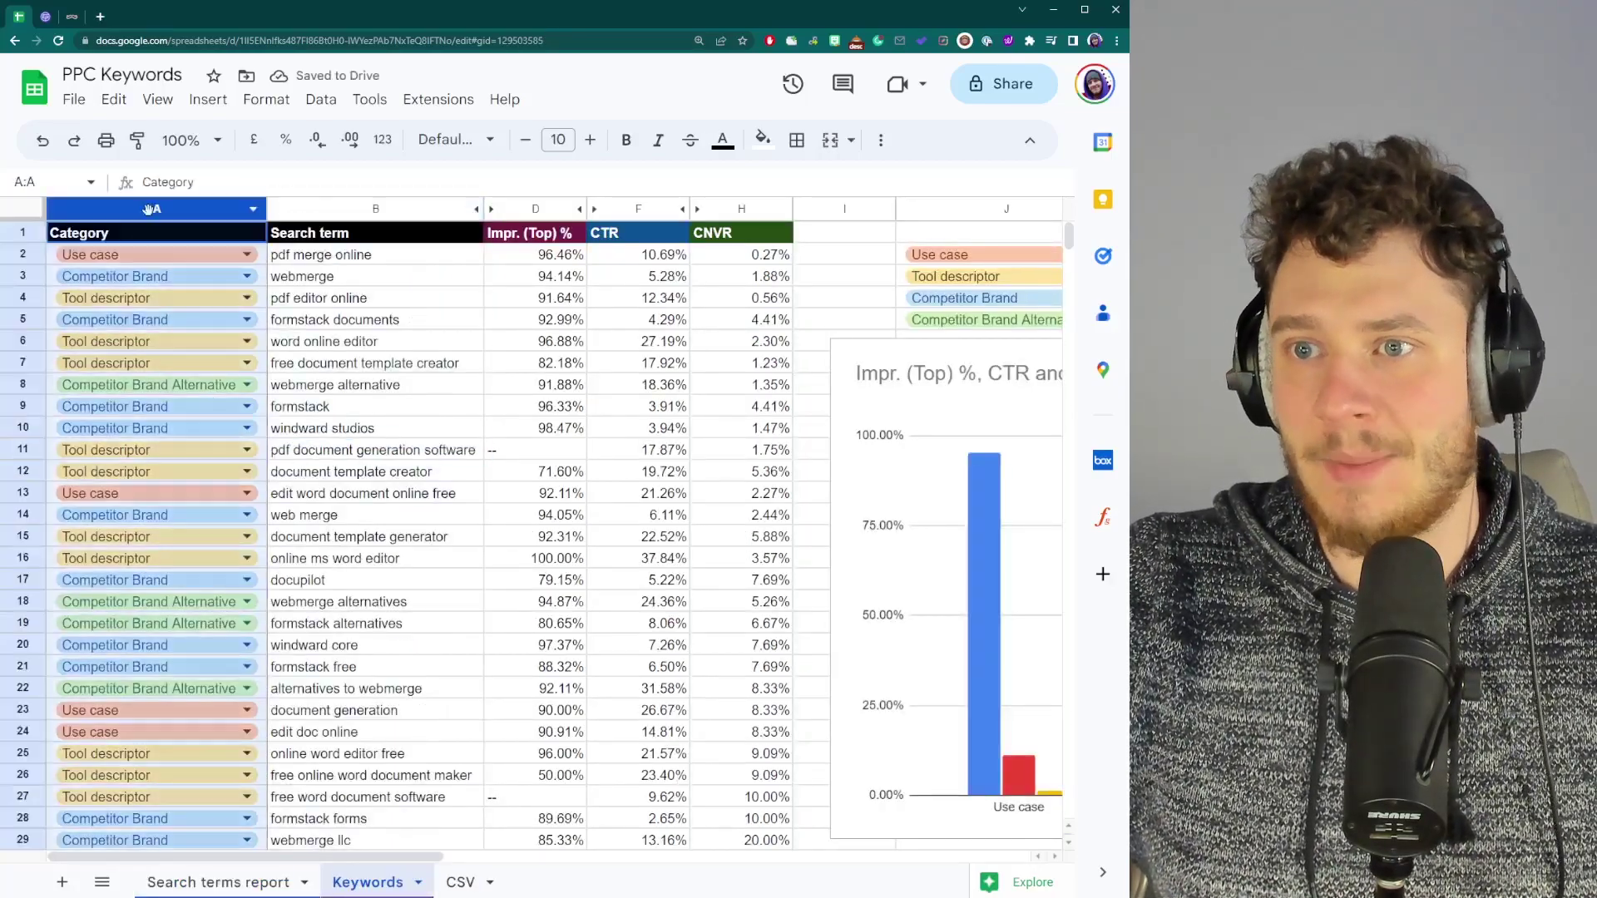
# Step: Undo the clearing of the Category and Search term data in the CSV sheet and download that sheet as comma-separated values
pyautogui.click(460, 882)
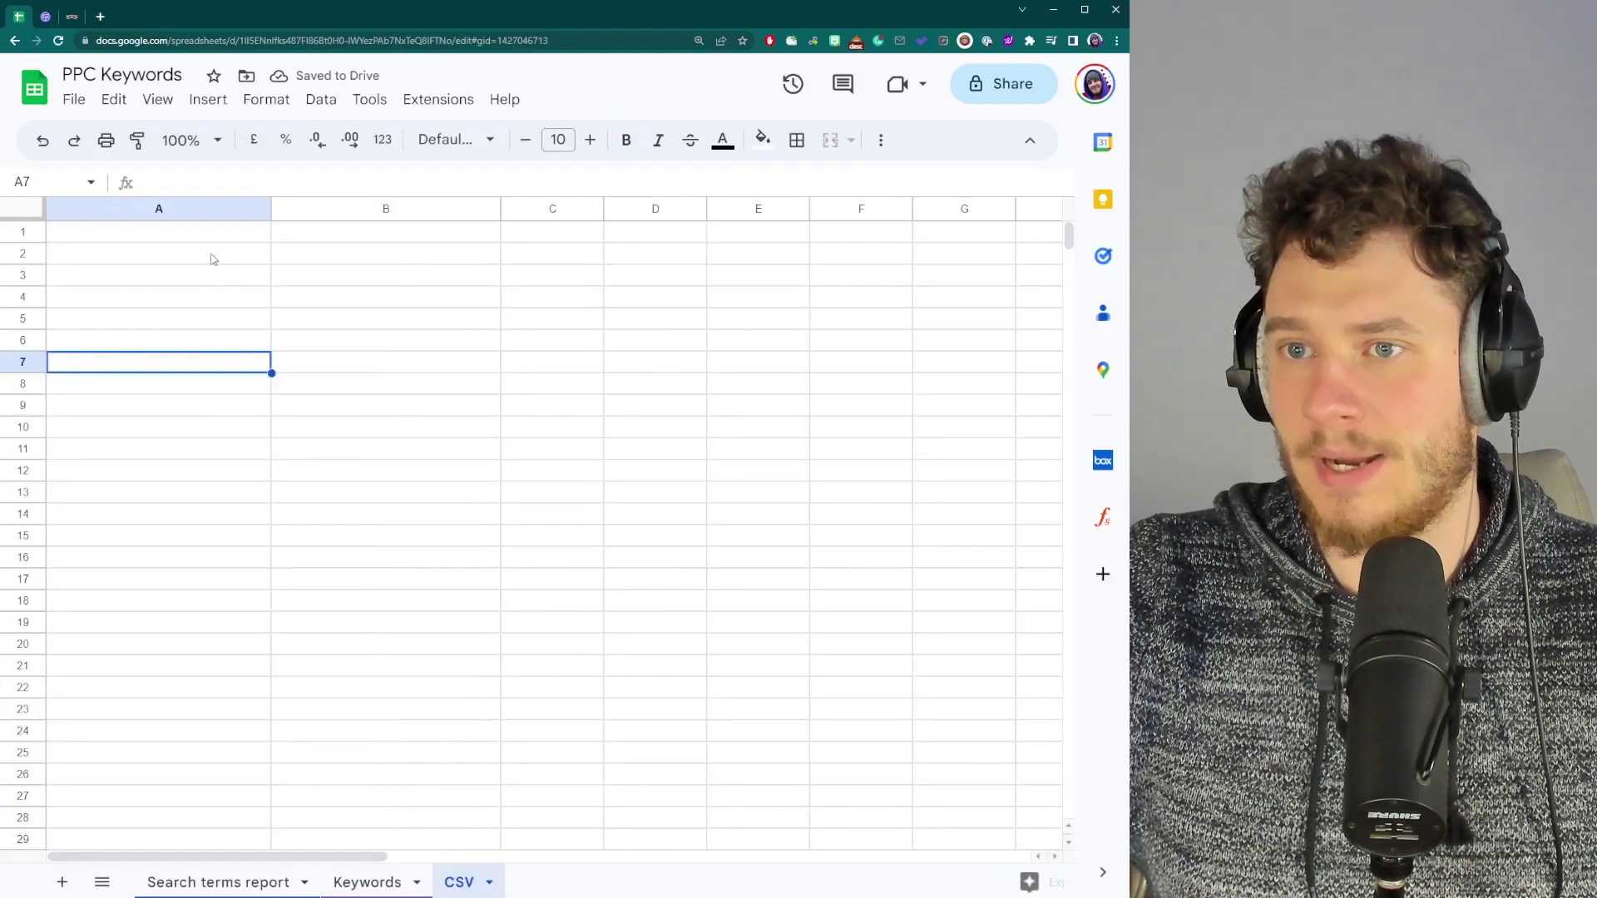
pyautogui.hotkey('ctrl', 'z')
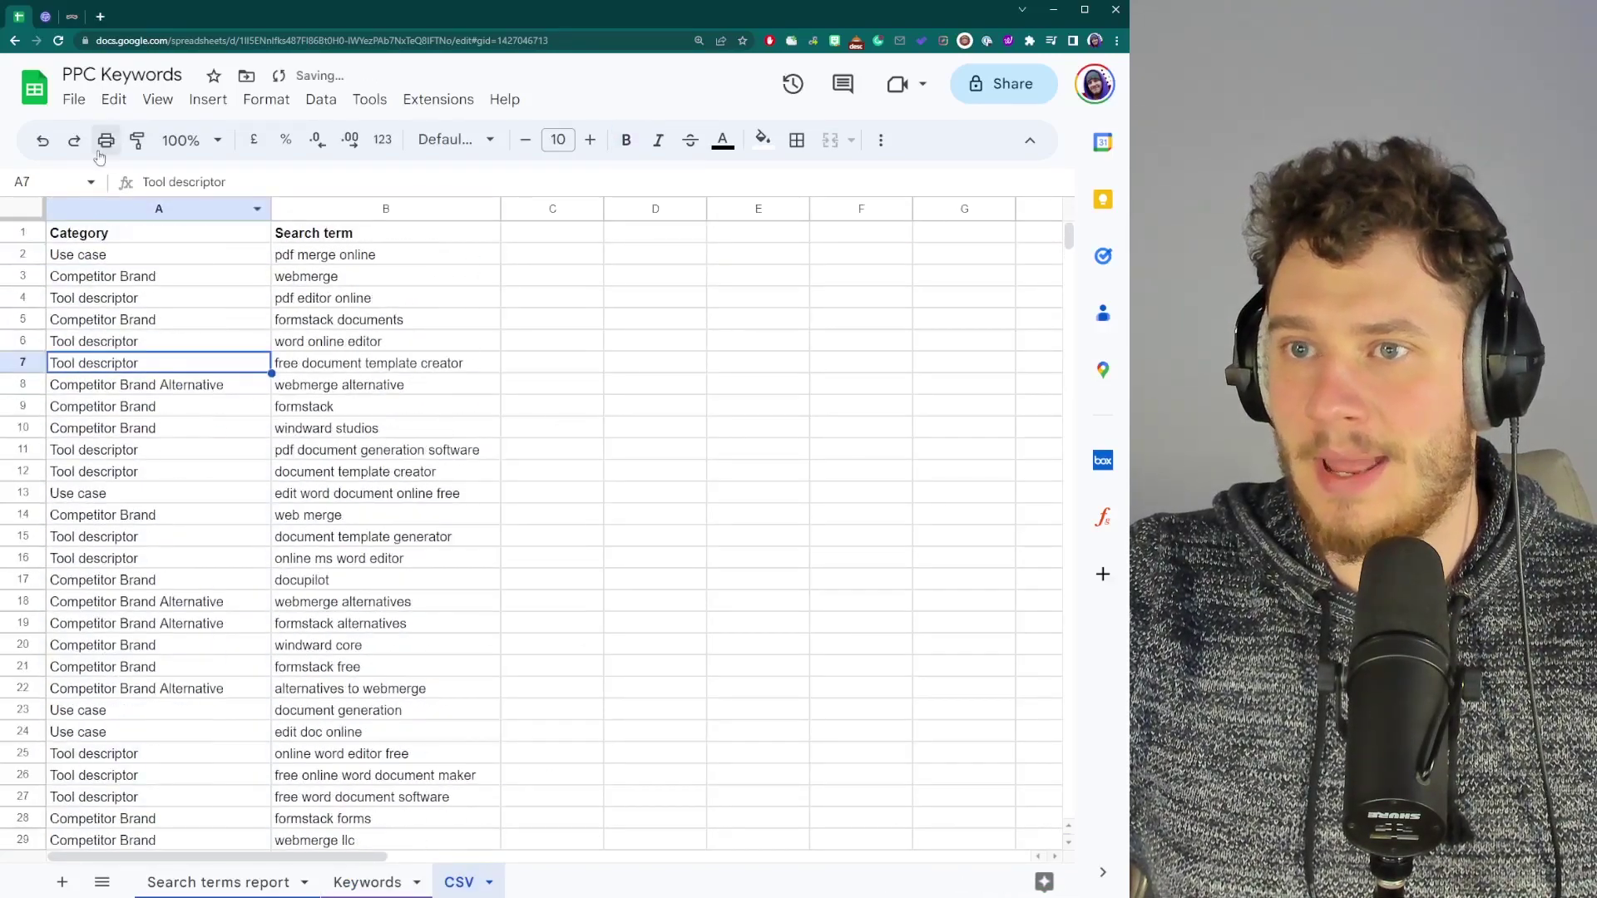
pyautogui.click(74, 99)
pyautogui.moveTo(178, 346)
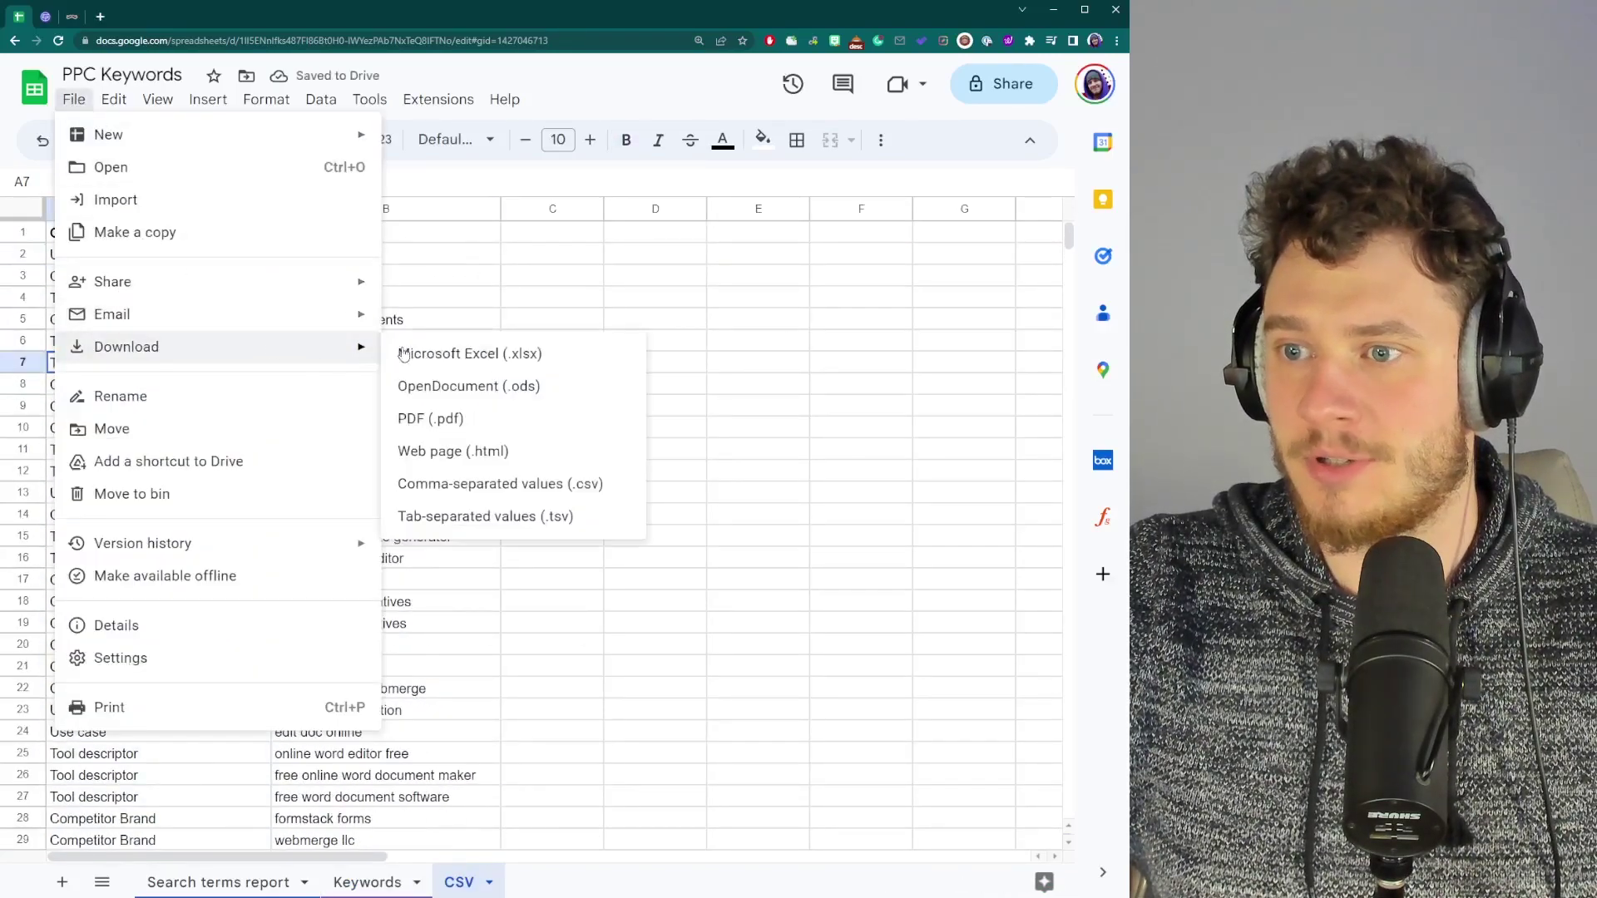
pyautogui.click(483, 486)
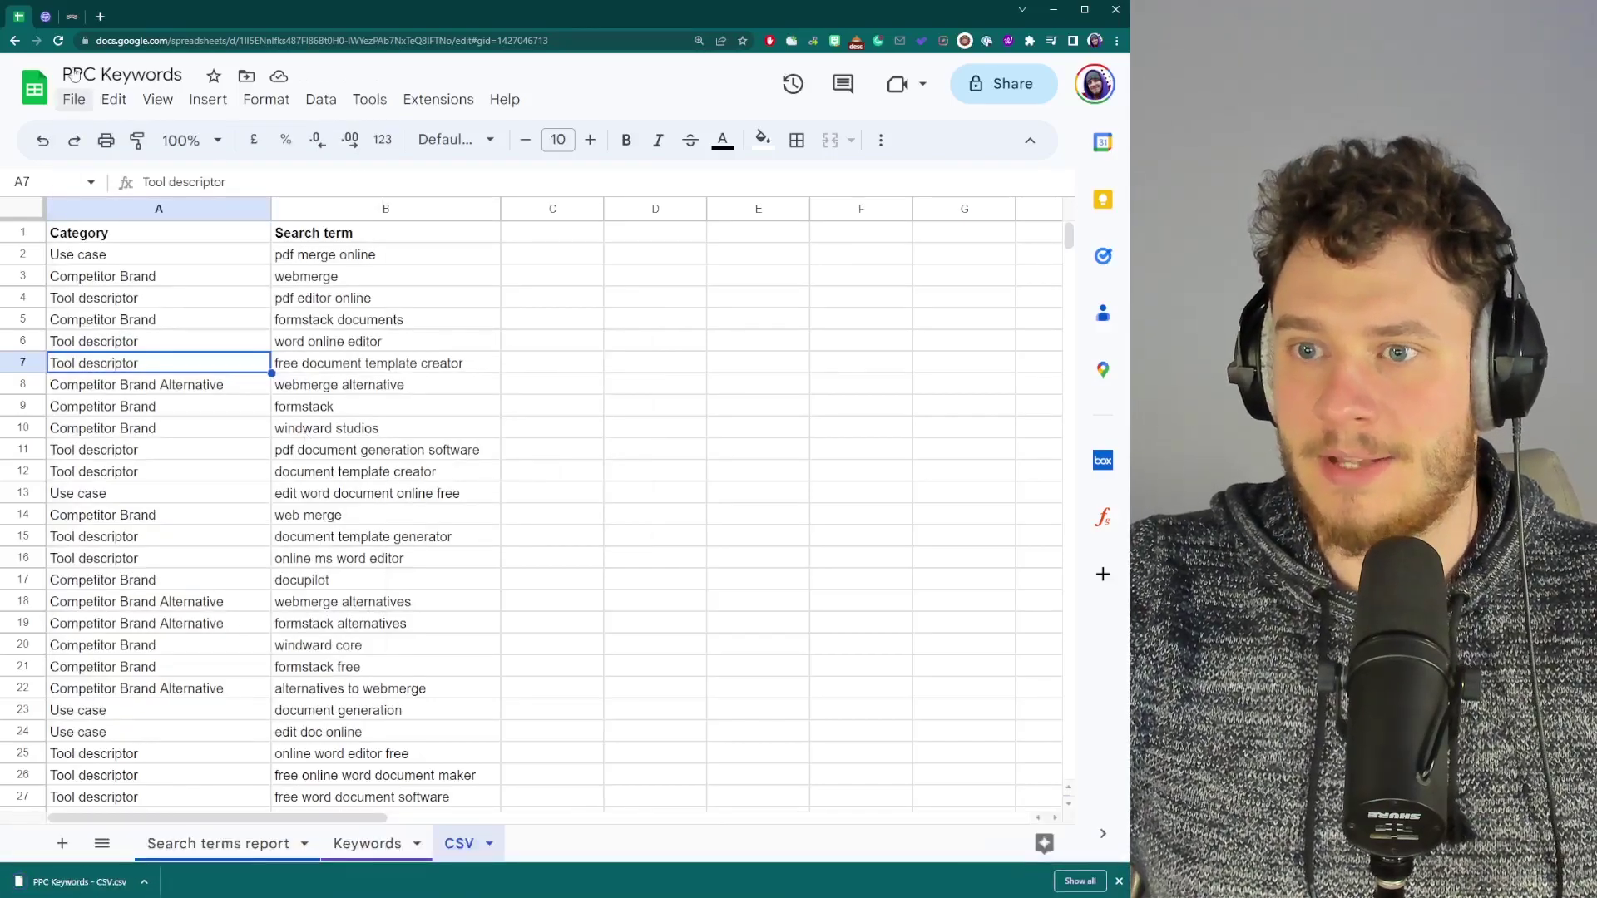
# Step: Switch to Entry Point AI and set up a new project named PCC Classifier 2 with the type Classifier
pyautogui.click(46, 17)
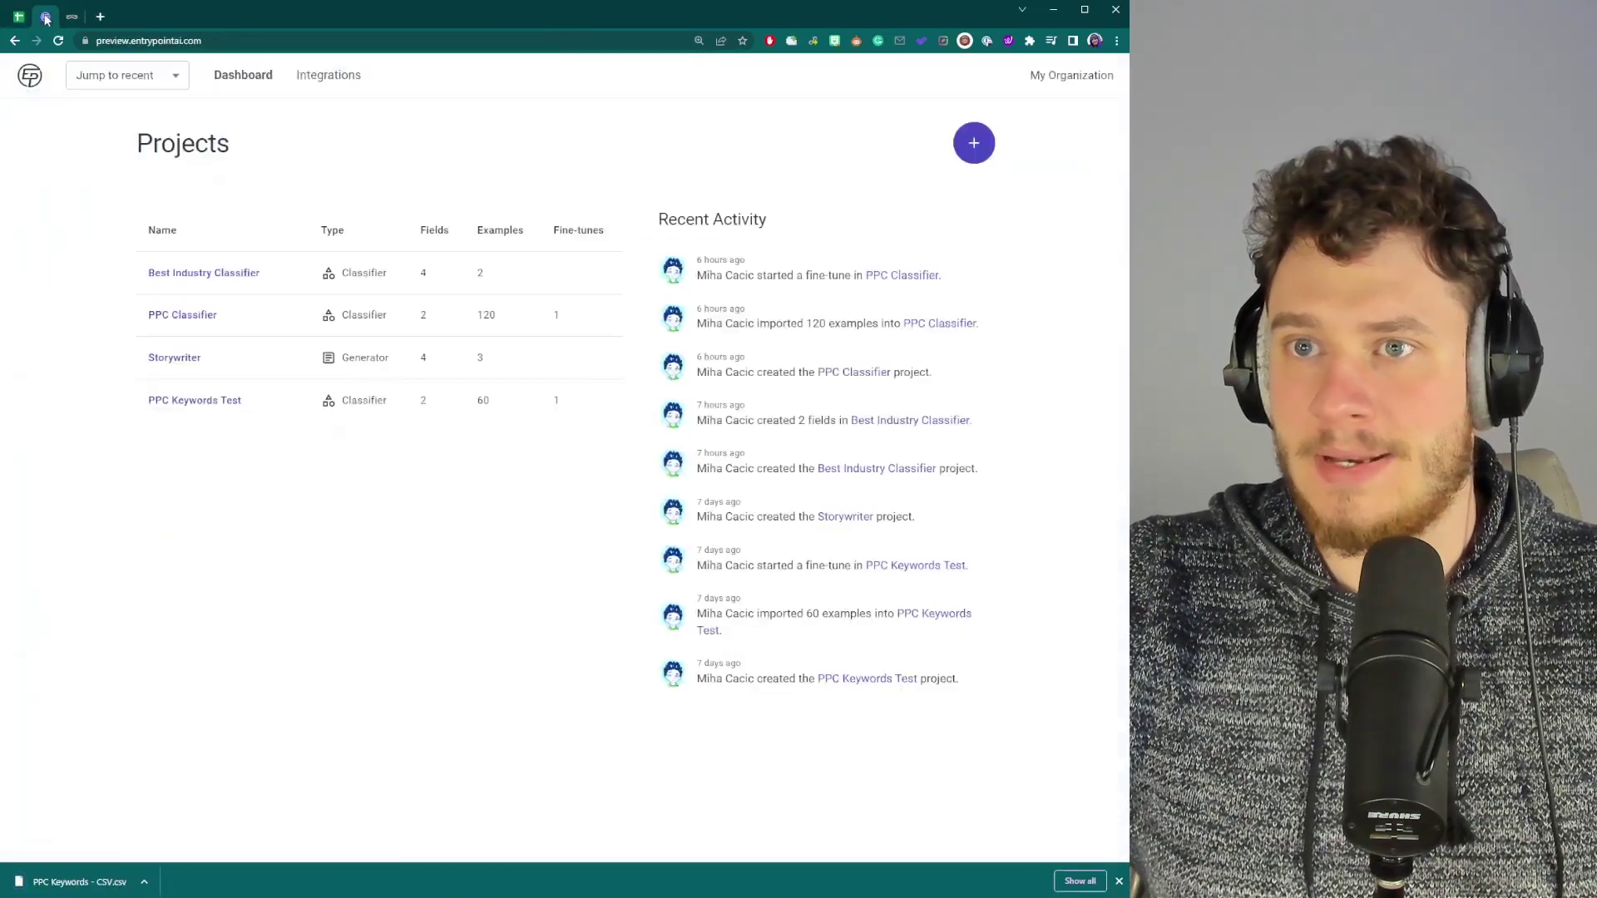
pyautogui.click(975, 145)
pyautogui.click(498, 430)
pyautogui.write('PCC Classifier')
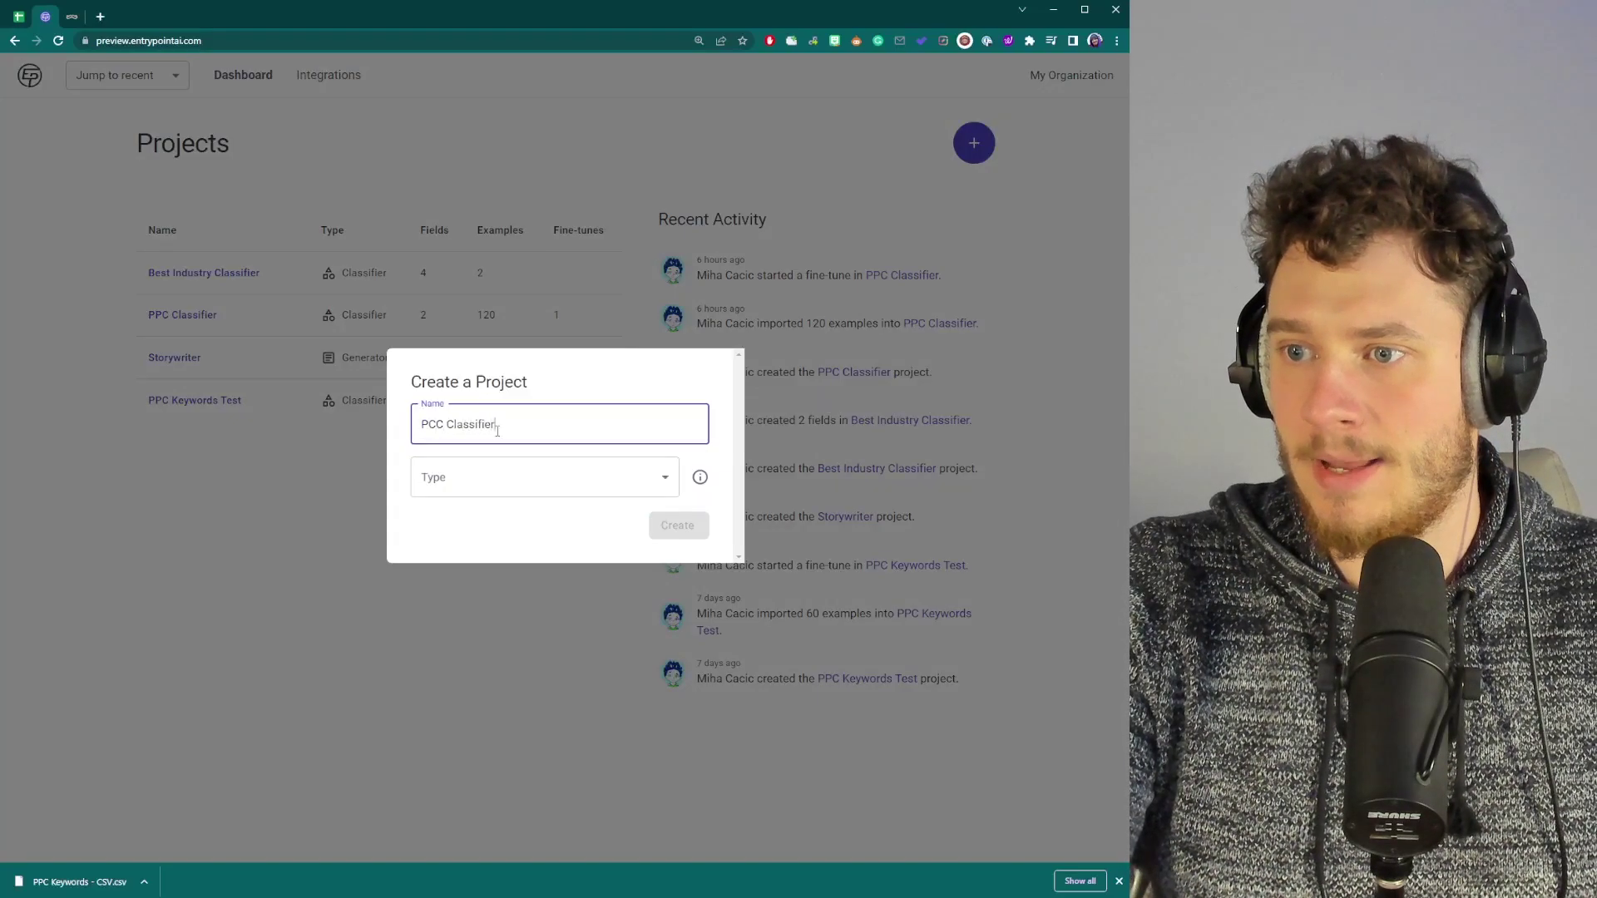
pyautogui.write(' 2')
pyautogui.click(501, 478)
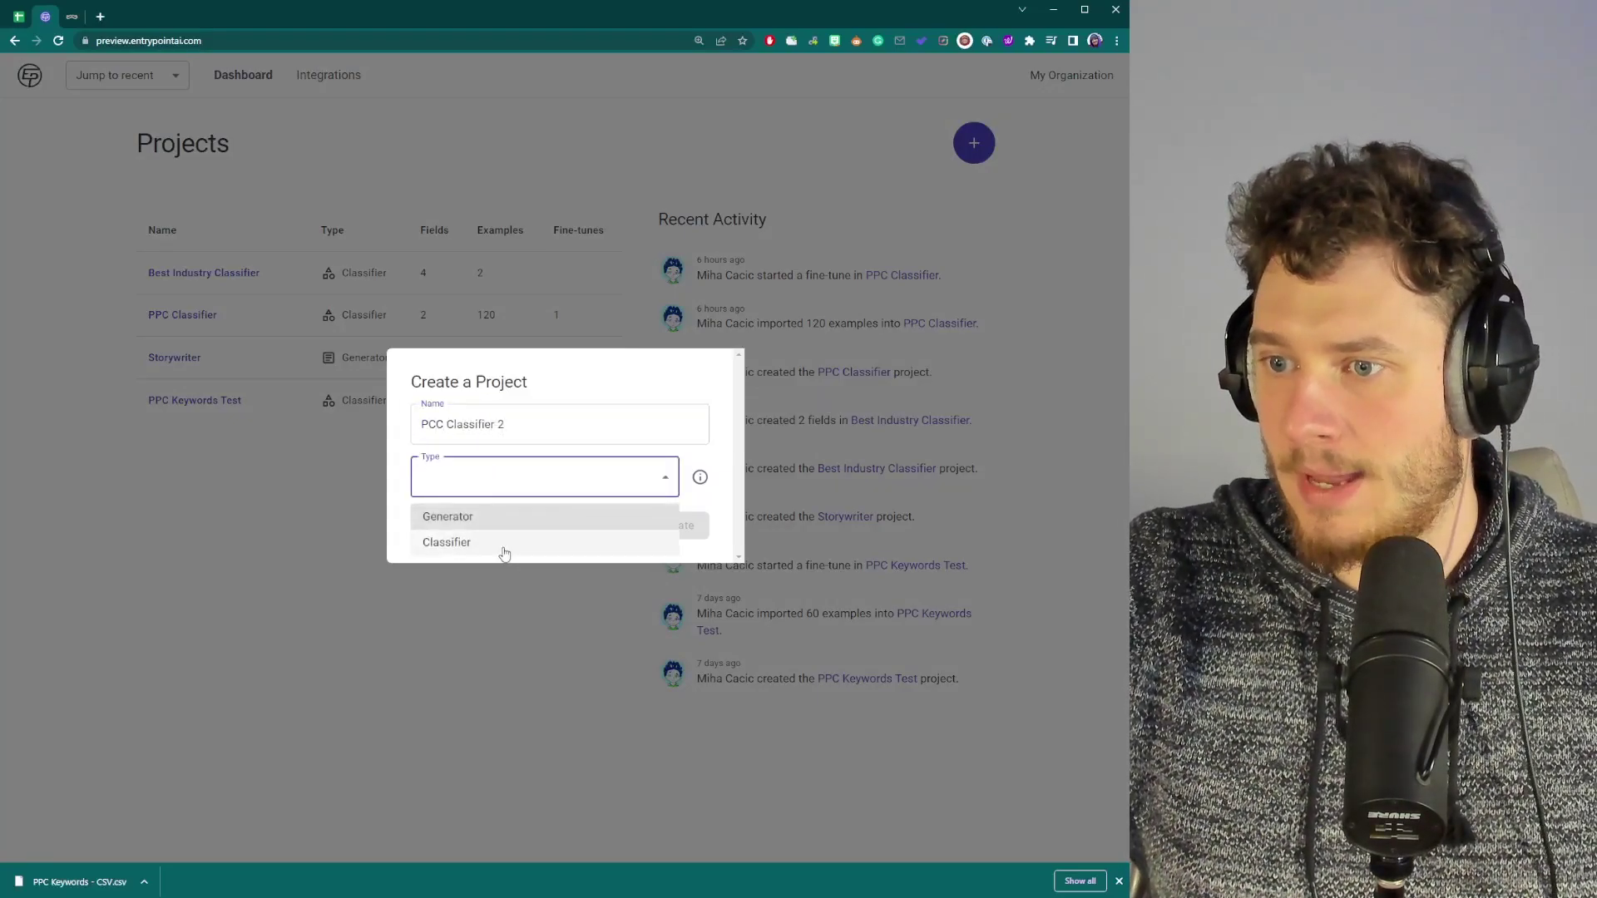
pyautogui.click(505, 542)
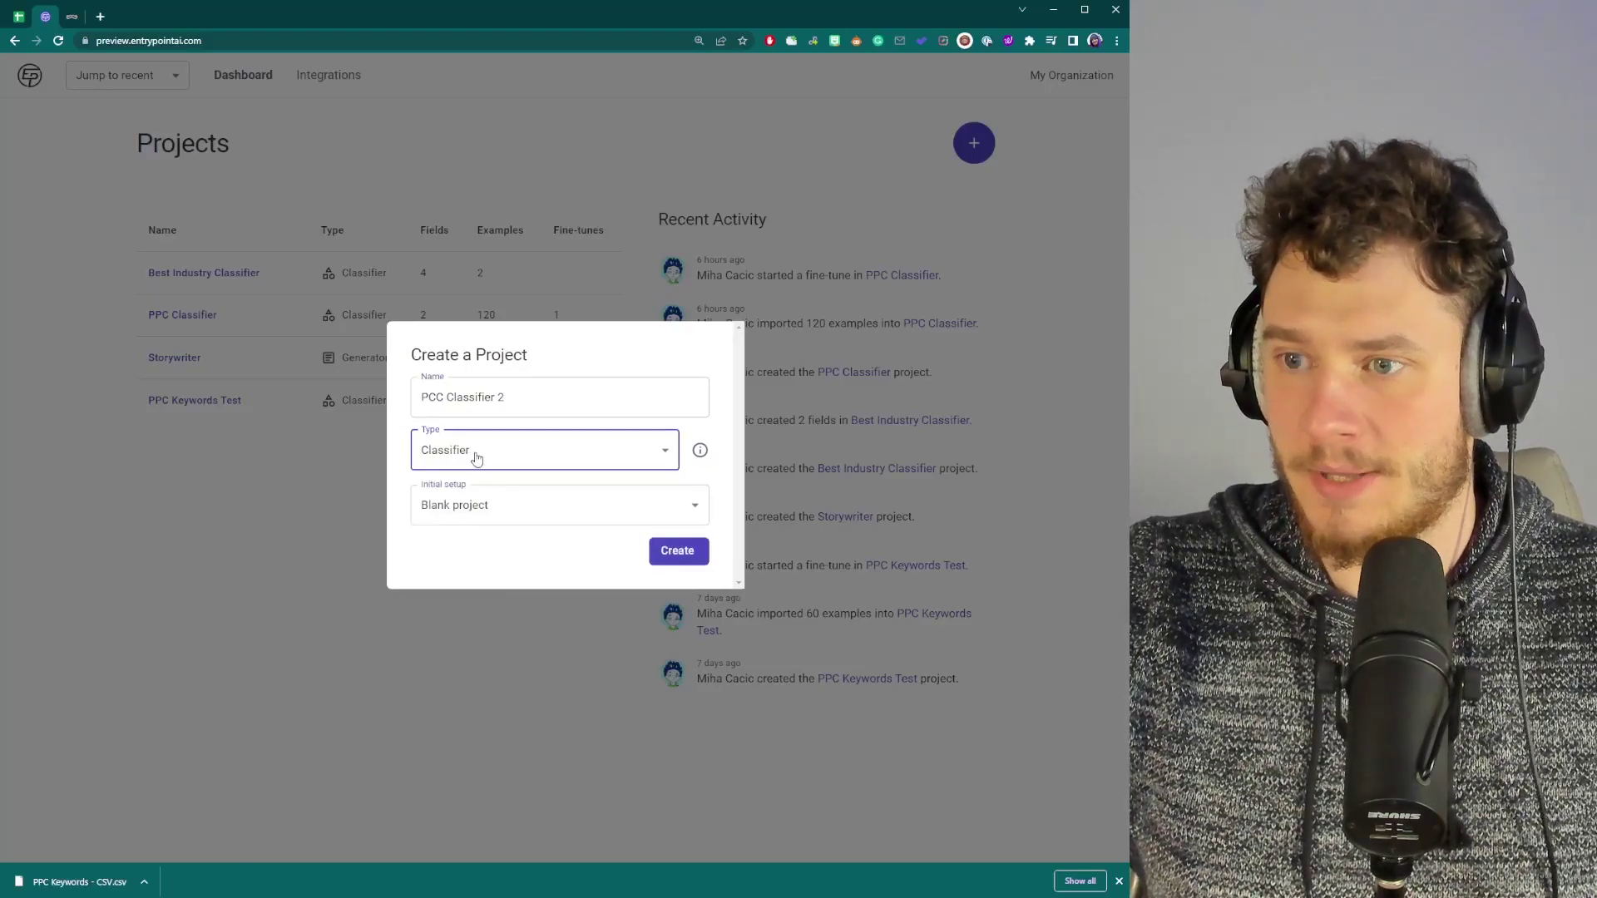
# Step: Keep the Classifier type, choose Blank project as the initial setup and create the project
pyautogui.click(476, 458)
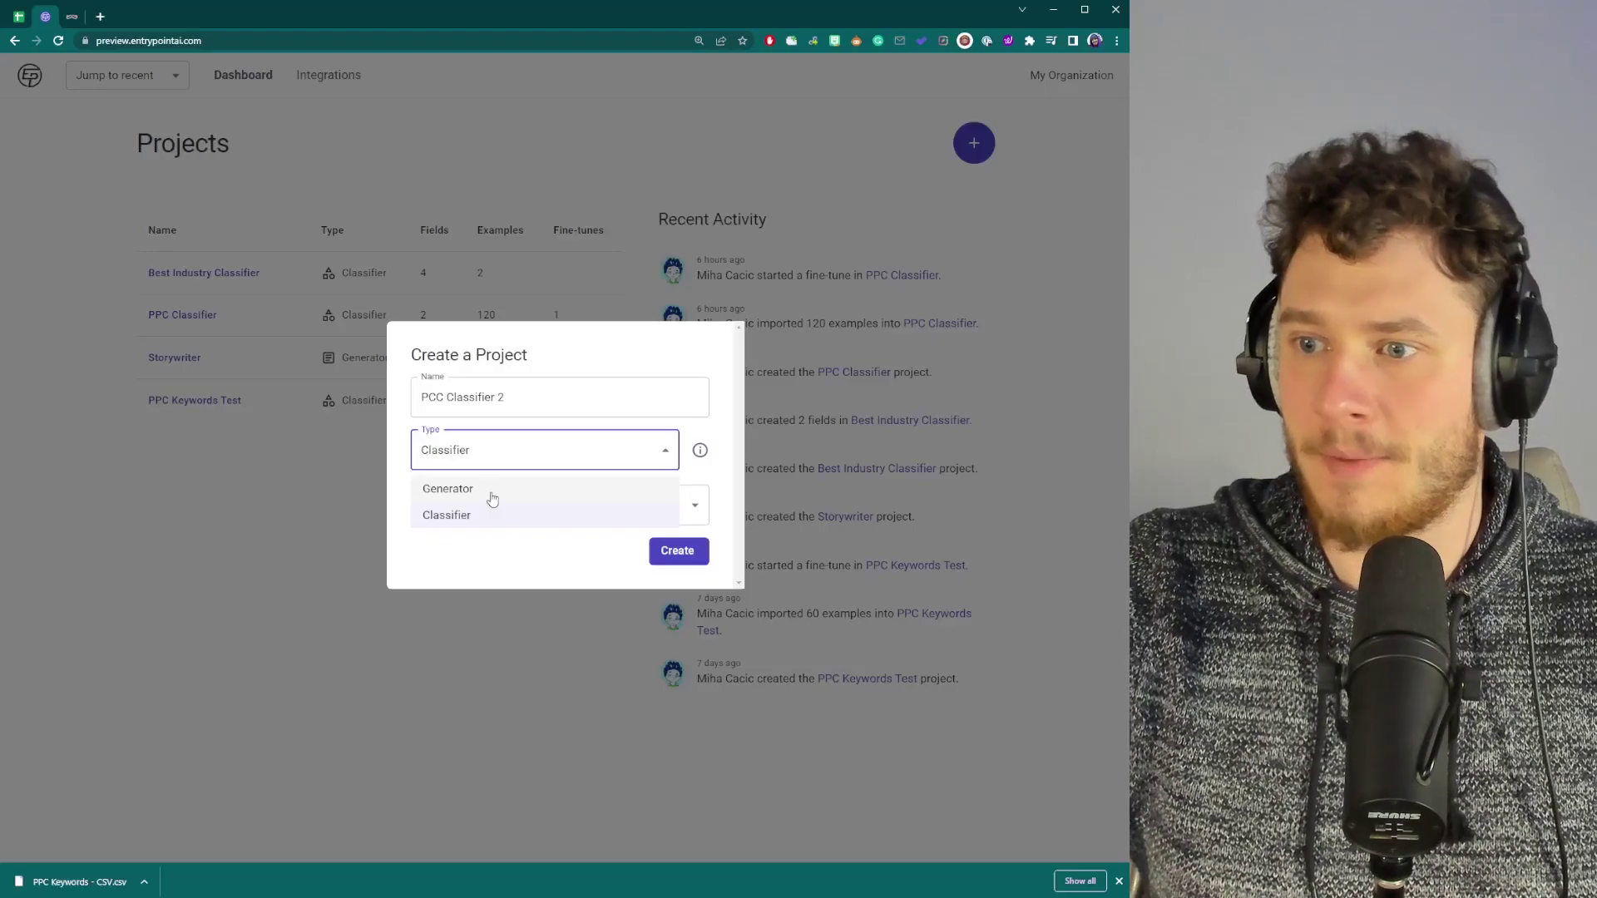
pyautogui.click(490, 514)
pyautogui.click(521, 516)
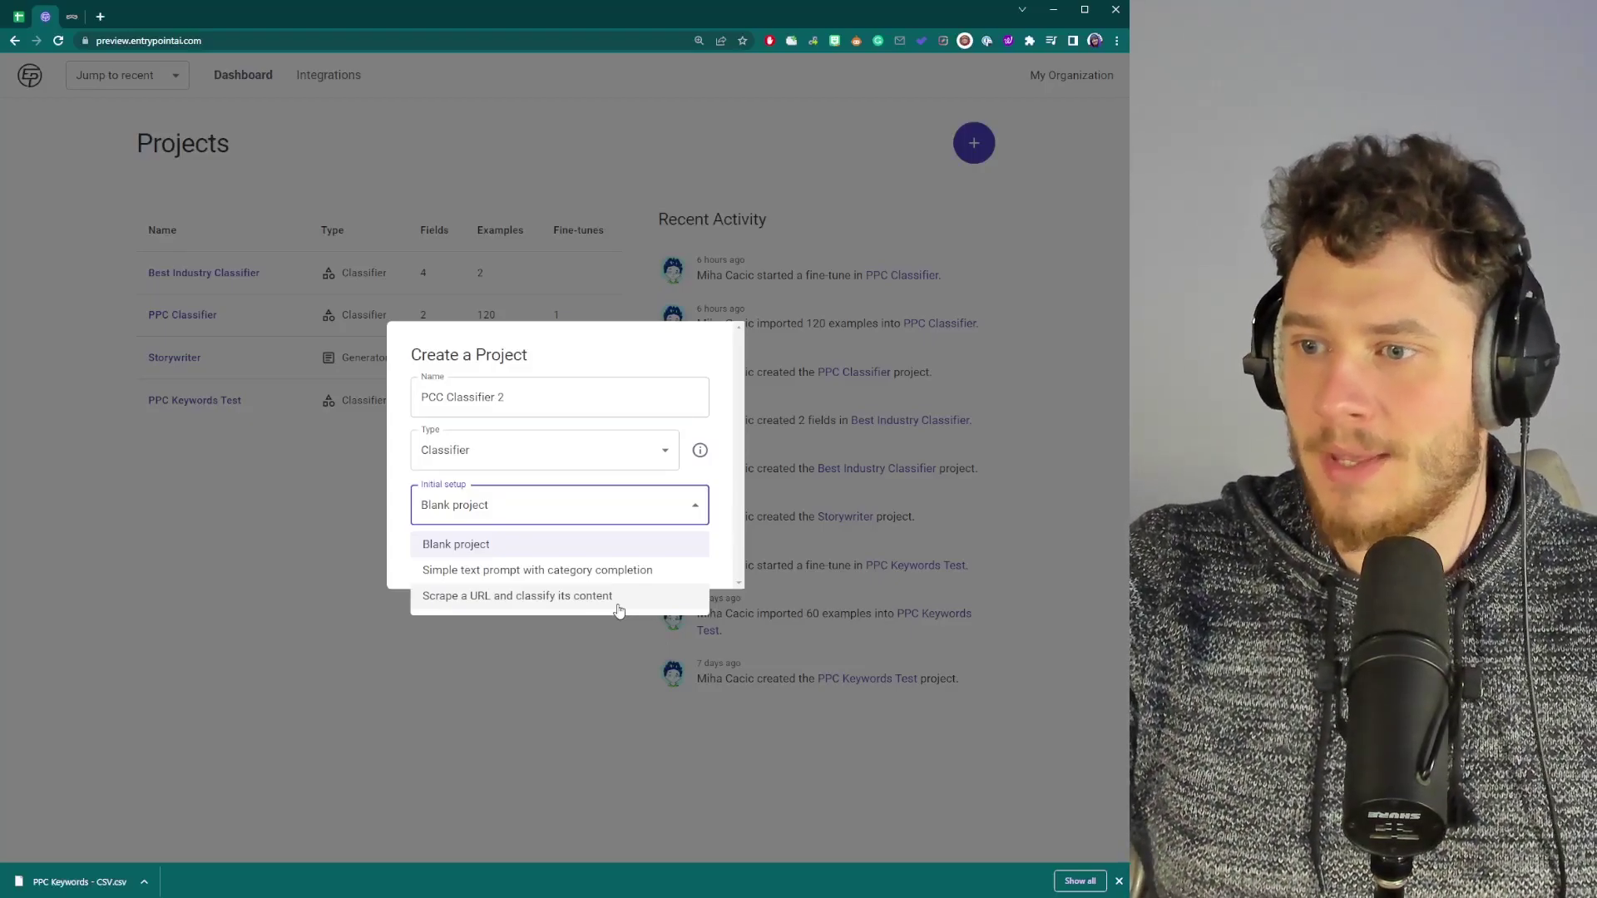
pyautogui.click(525, 545)
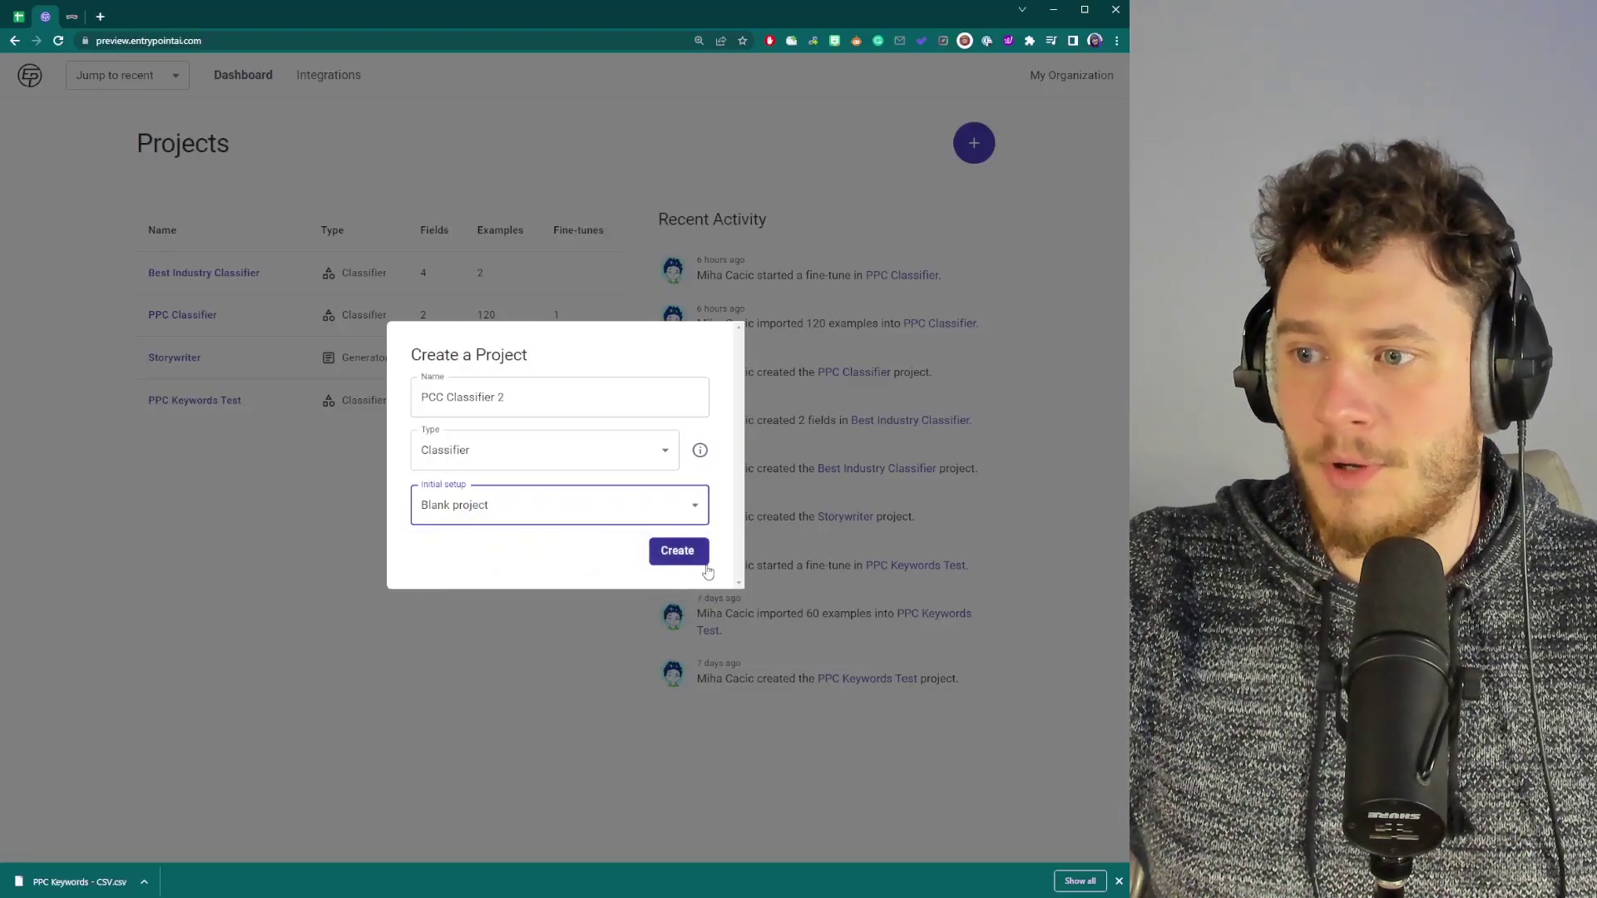
pyautogui.click(678, 552)
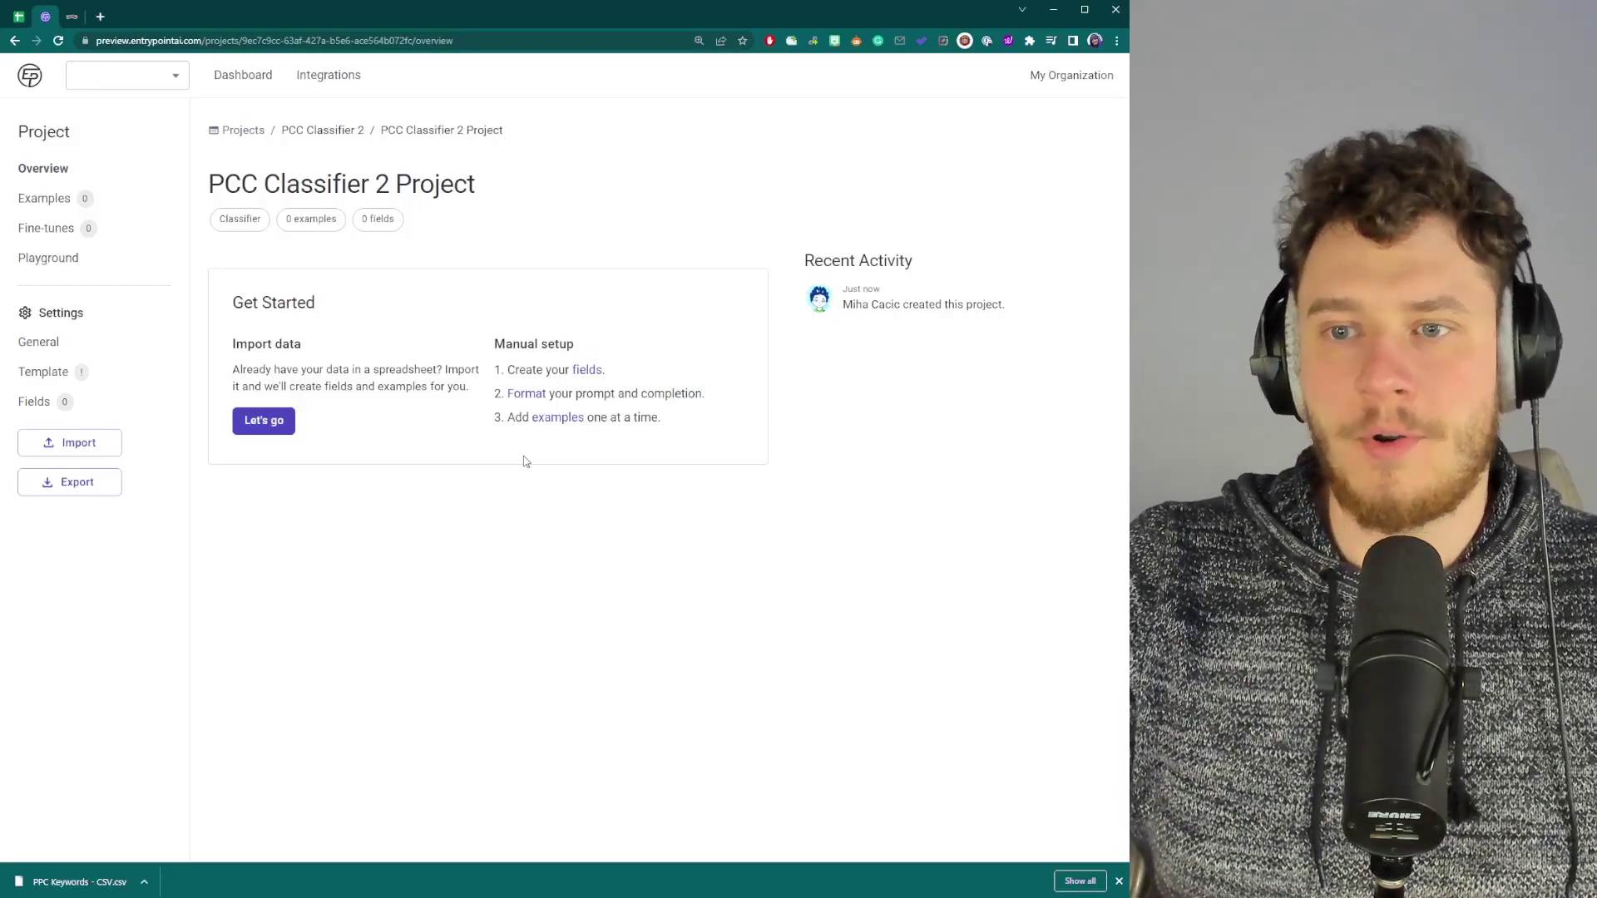
# Step: Load the downloaded PPC Keywords CSV file for import into the new project
pyautogui.click(78, 443)
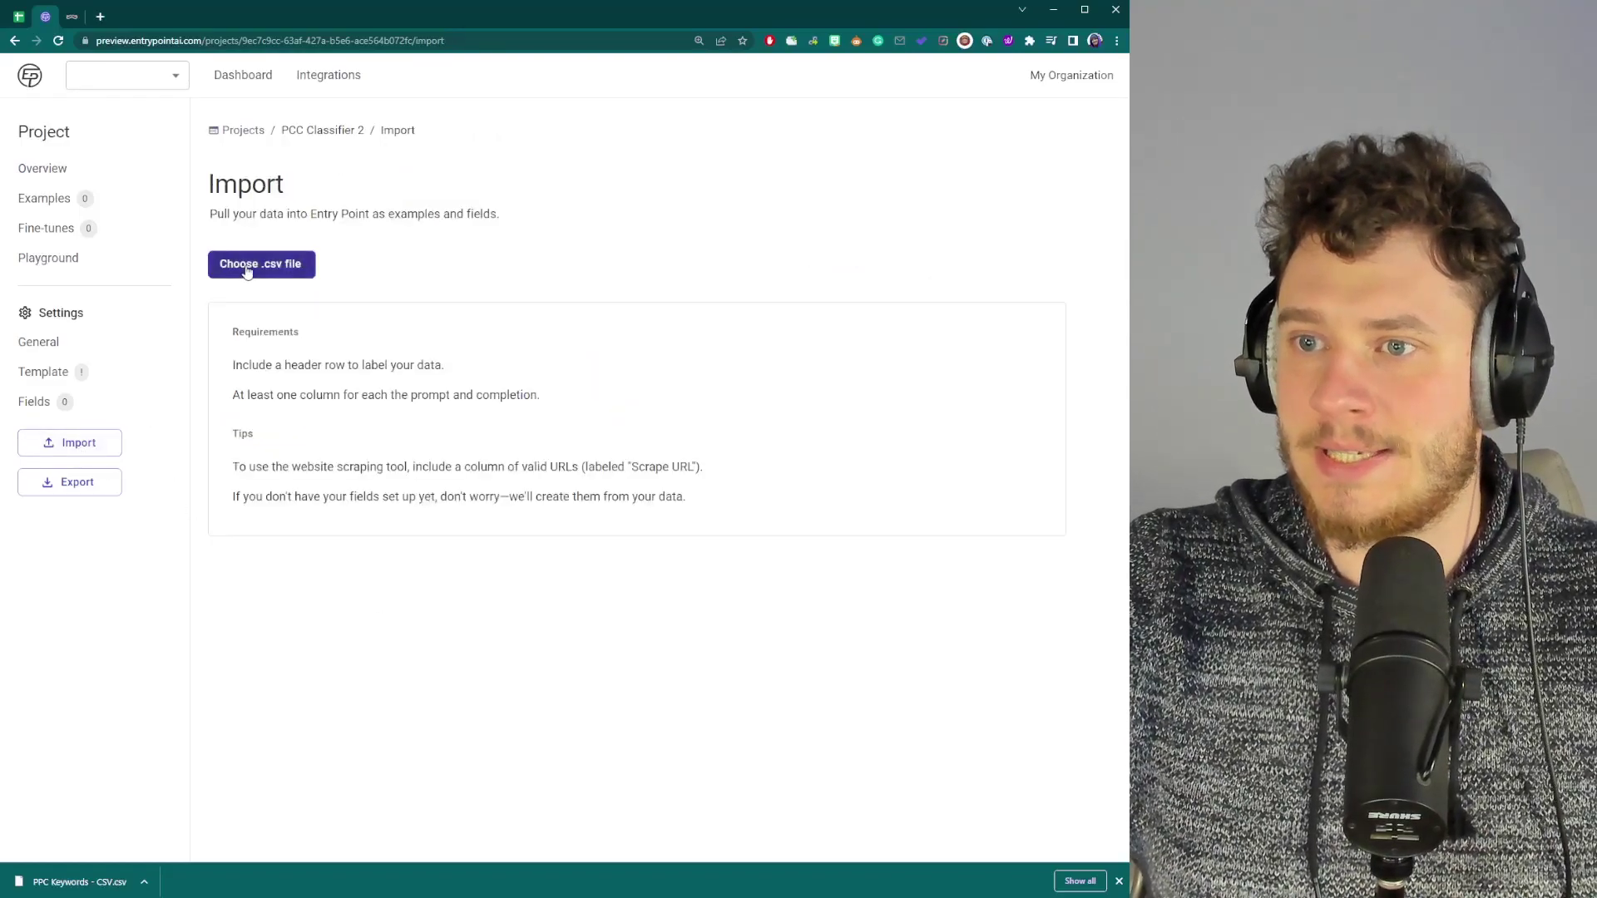
pyautogui.click(247, 272)
pyautogui.press('Return')
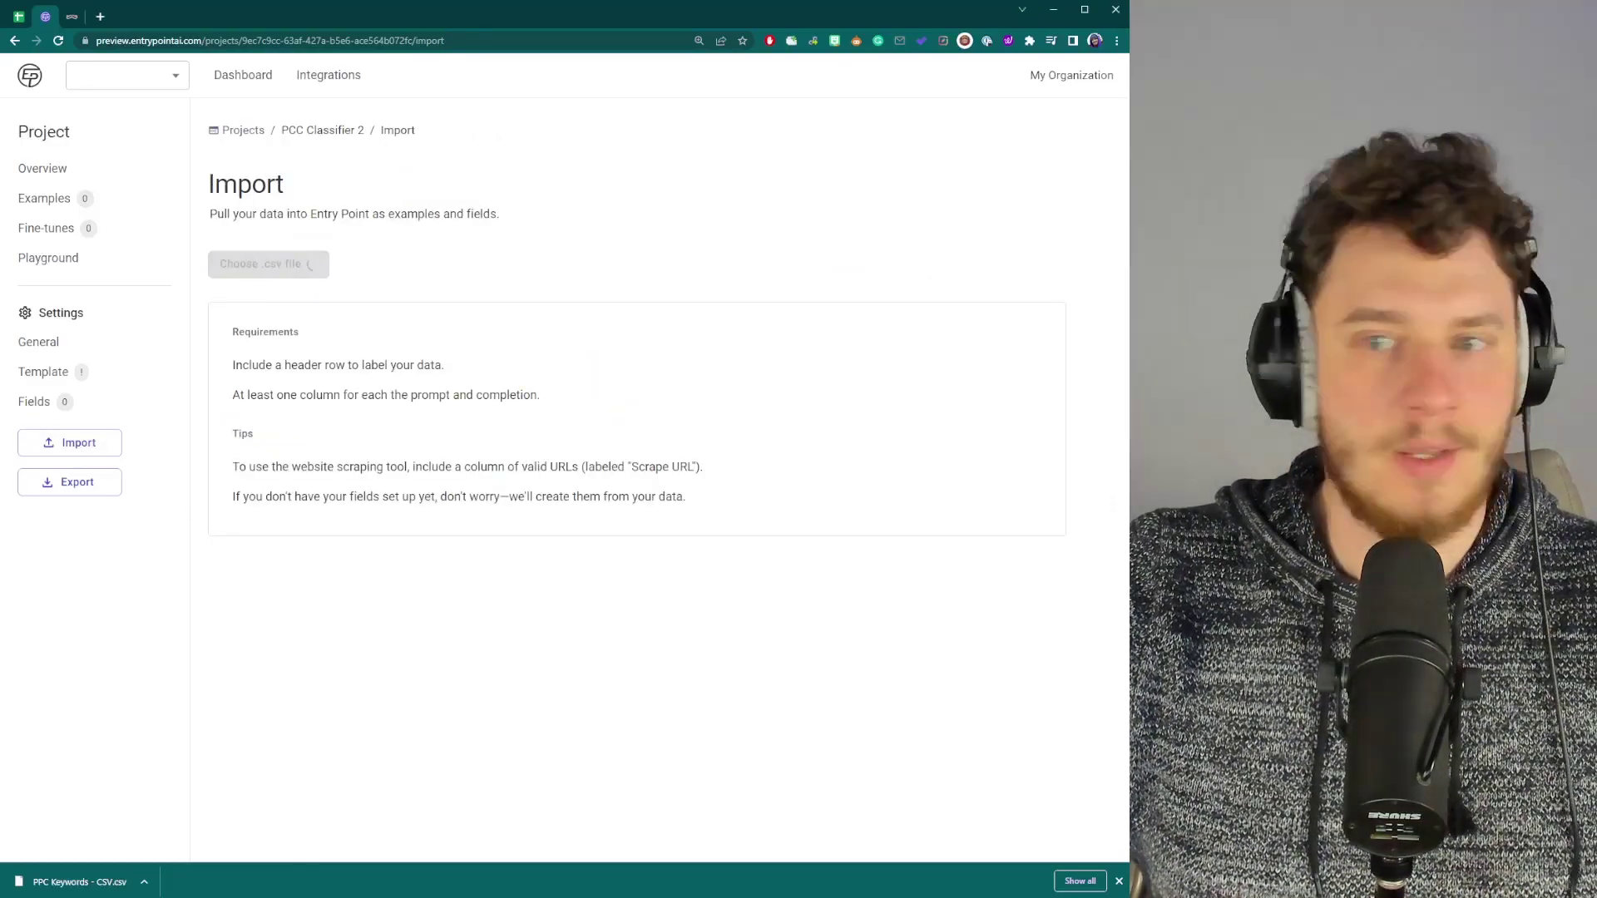
# Step: Map the Category column as a Predefined Options completion and Search term as a Text prompt, and continue to validation
pyautogui.moveTo(288, 203); pyautogui.dragTo(502, 210)
pyautogui.click(493, 359)
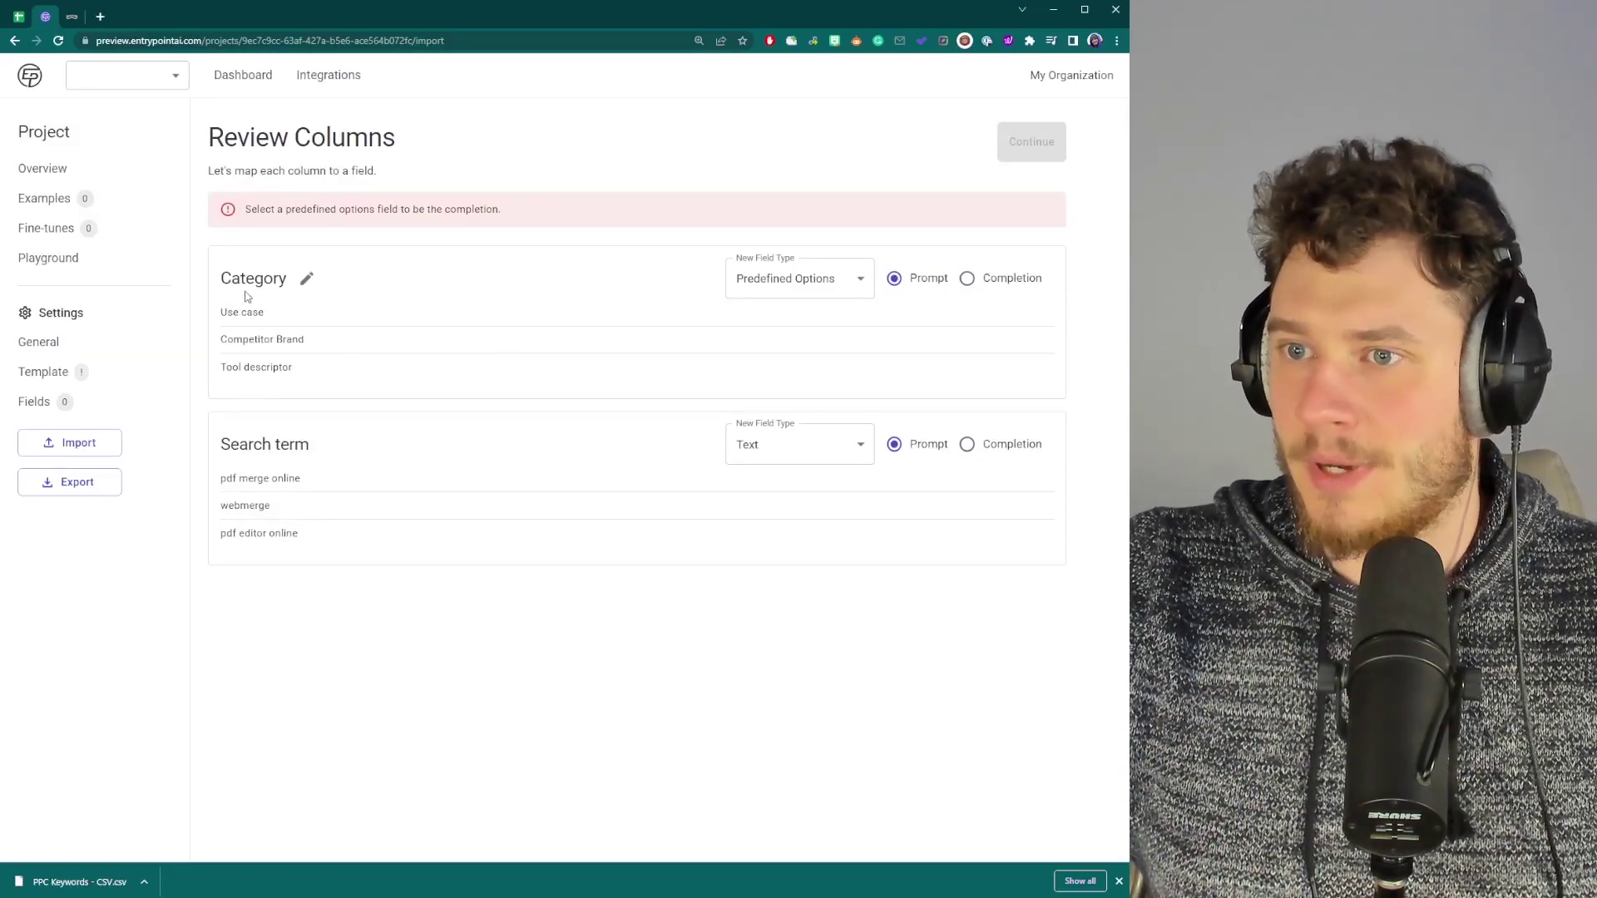
pyautogui.click(989, 288)
pyautogui.click(775, 227)
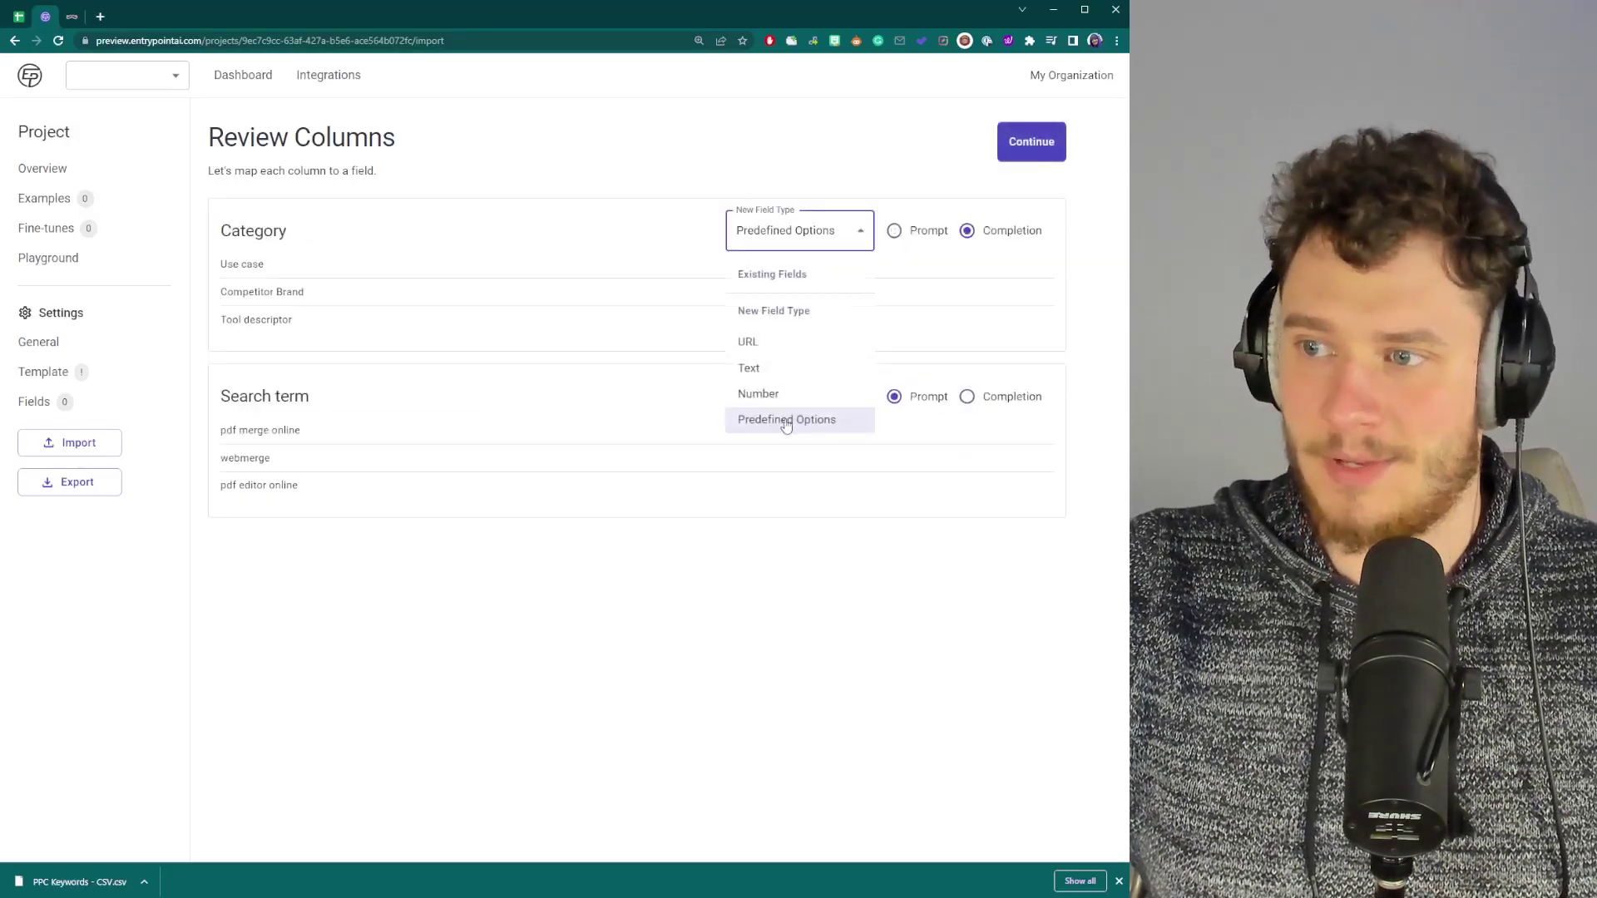
pyautogui.click(753, 421)
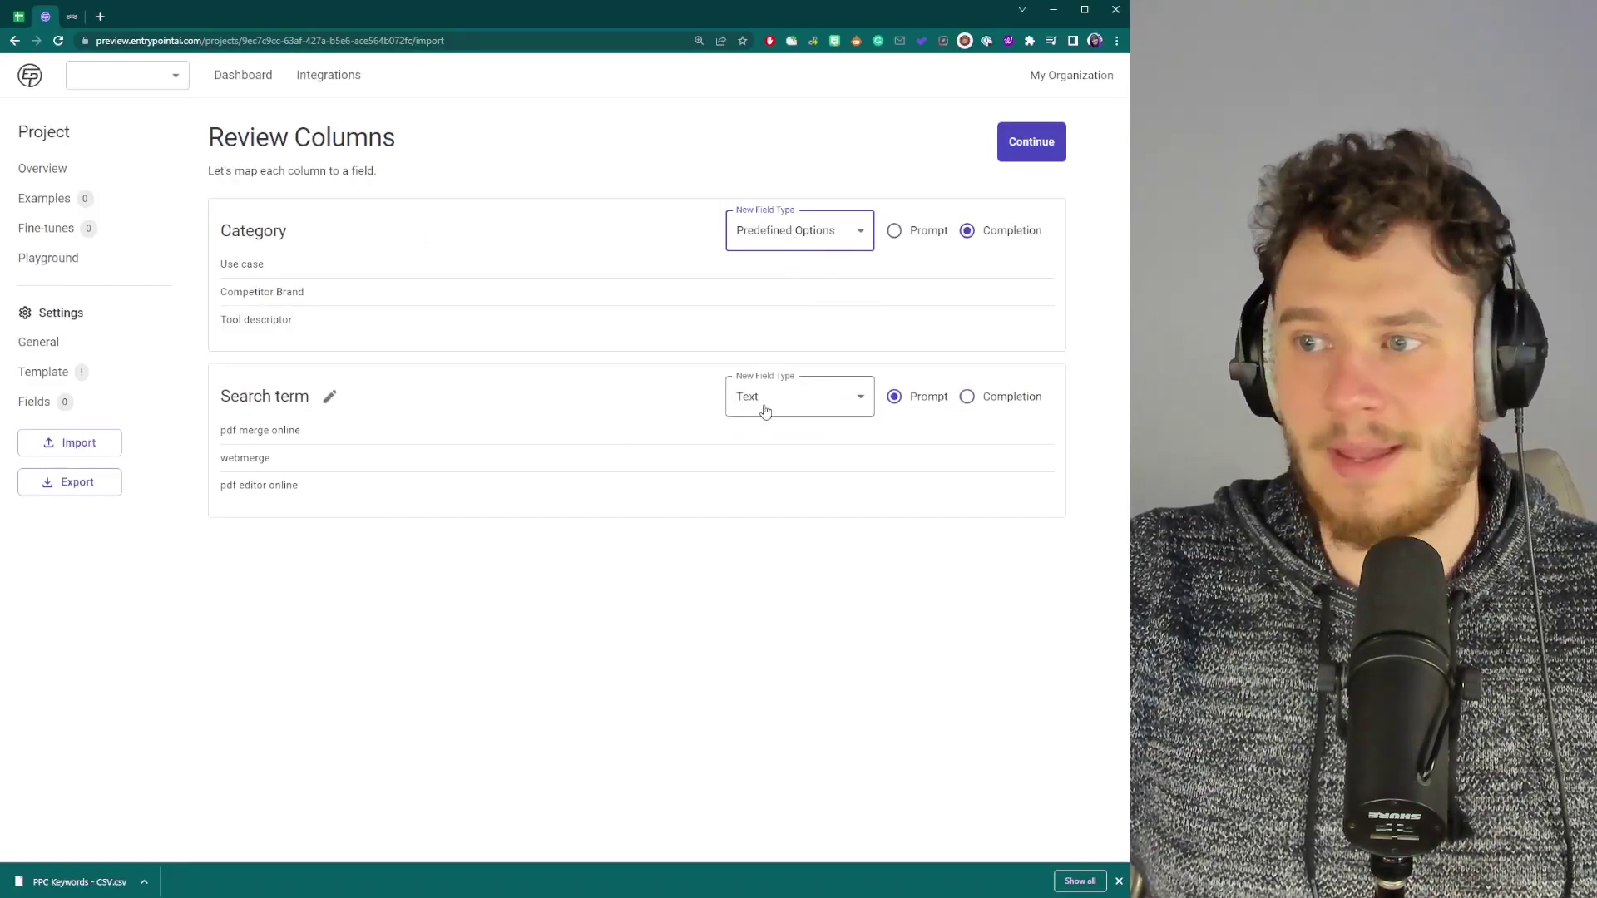
pyautogui.click(762, 410)
pyautogui.click(763, 542)
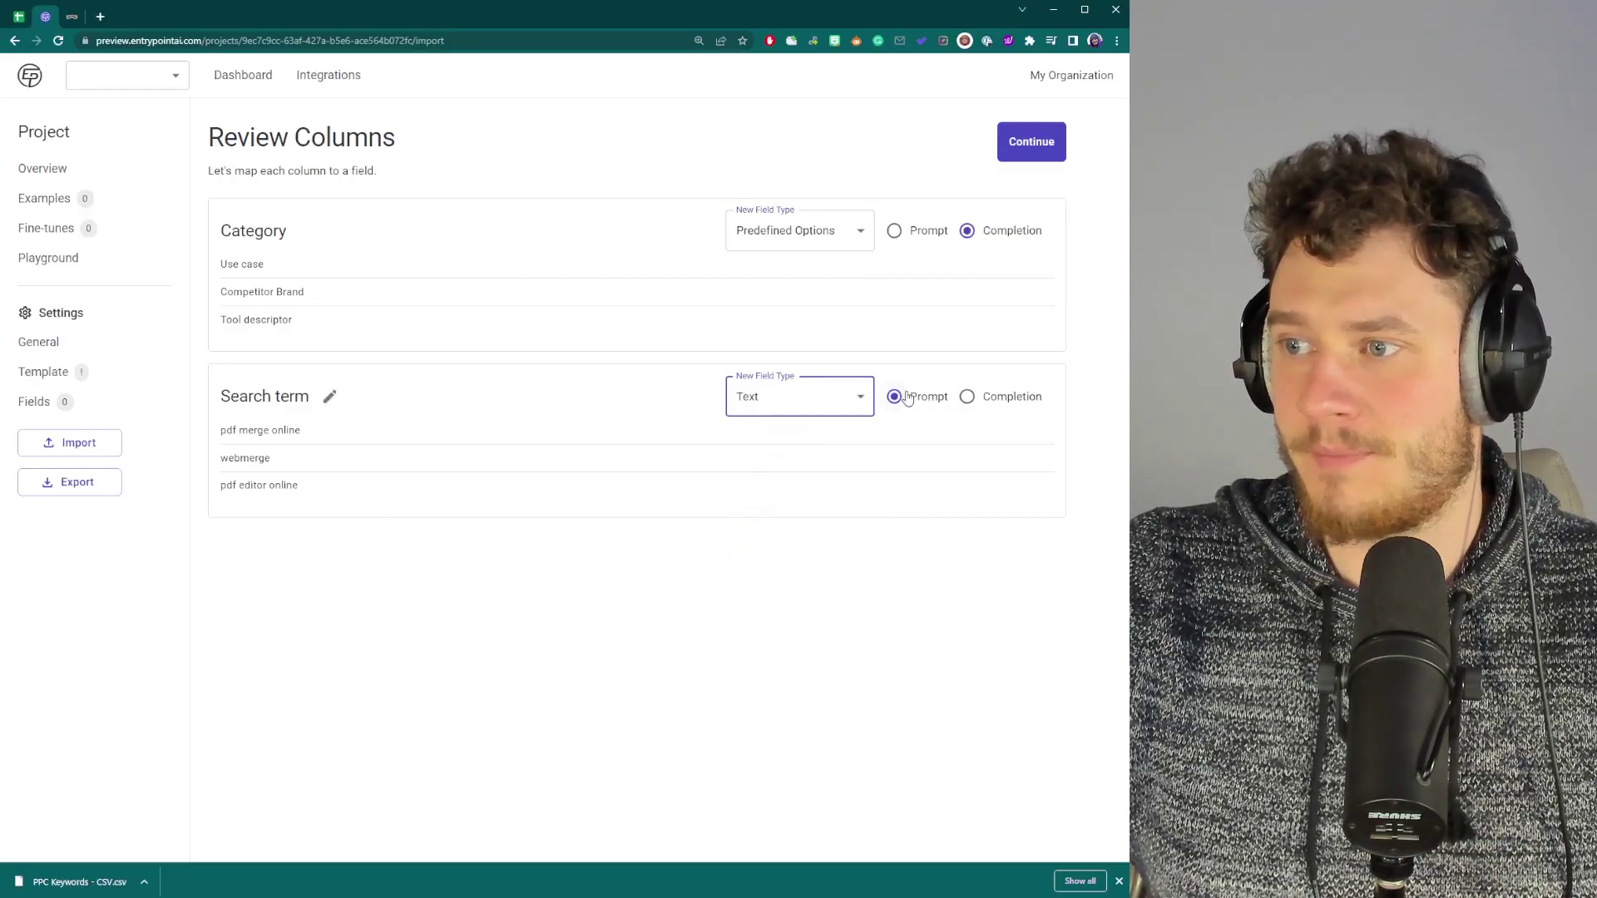
pyautogui.click(1032, 142)
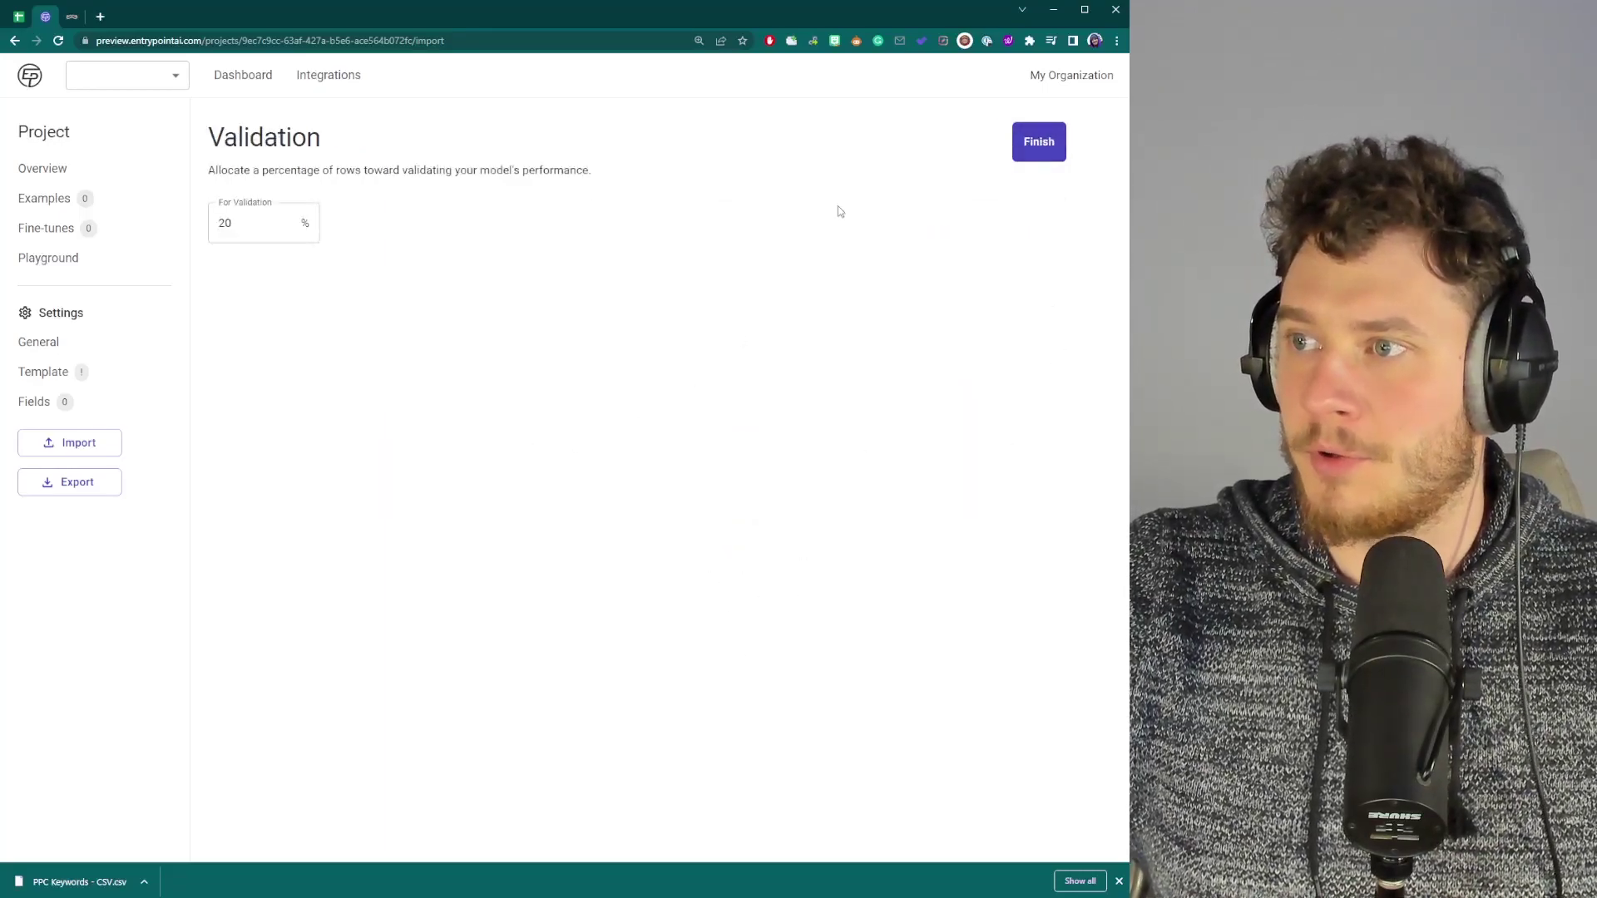
# Step: Finish the import with 0% of rows allocated for validation and open the project's examples
pyautogui.doubleClick(225, 223)
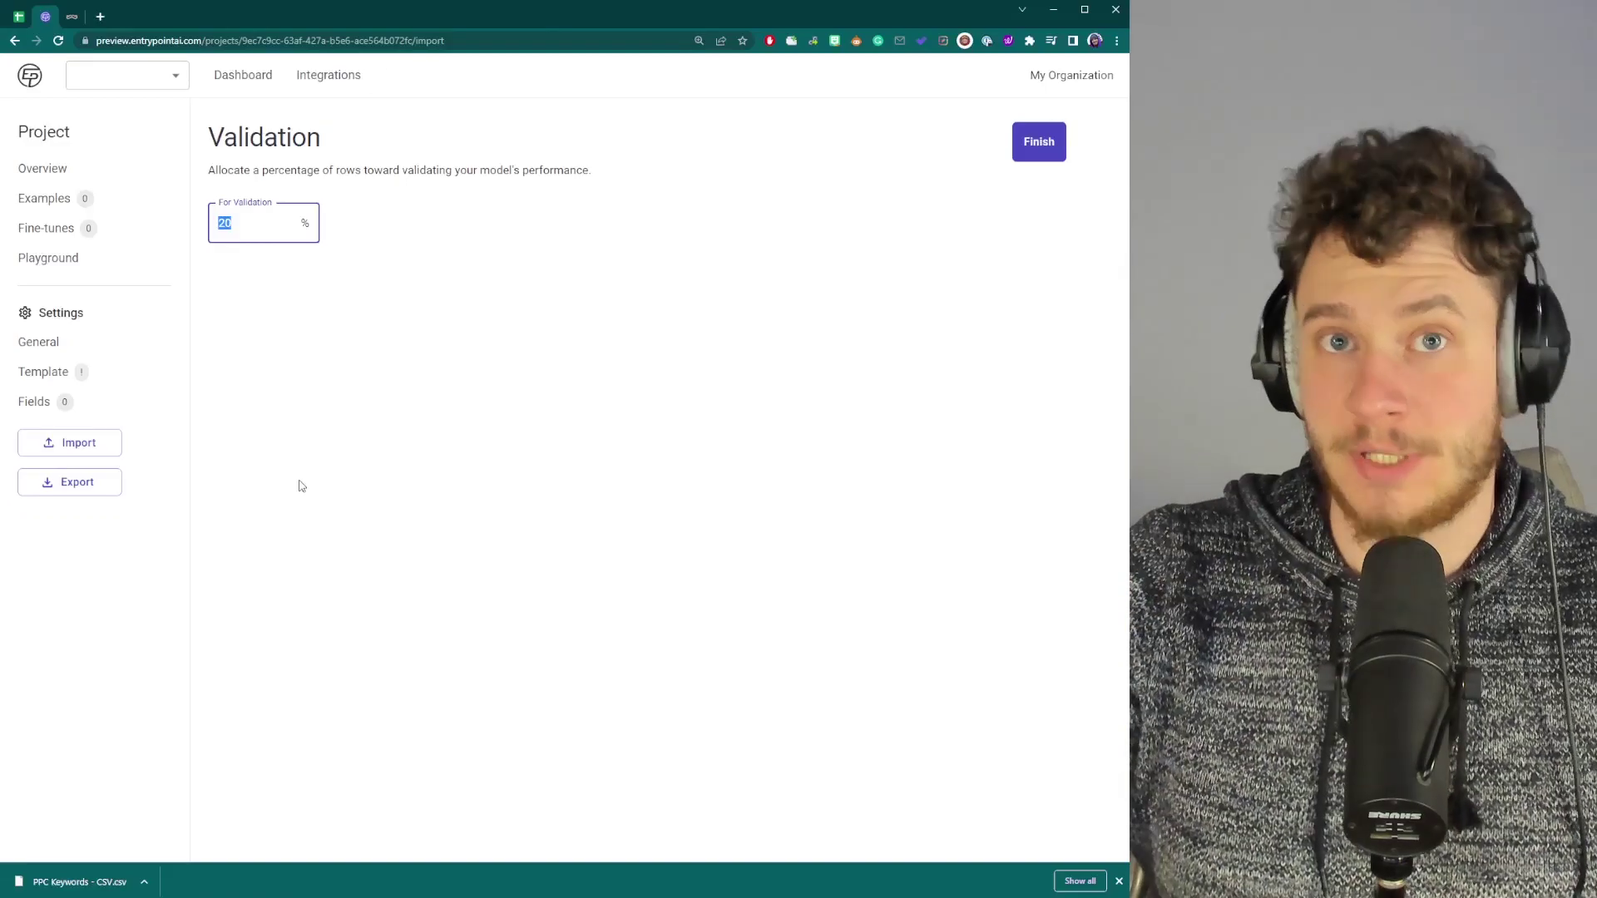
pyautogui.click(368, 472)
pyautogui.click(277, 246)
pyautogui.write('0')
pyautogui.click(270, 319)
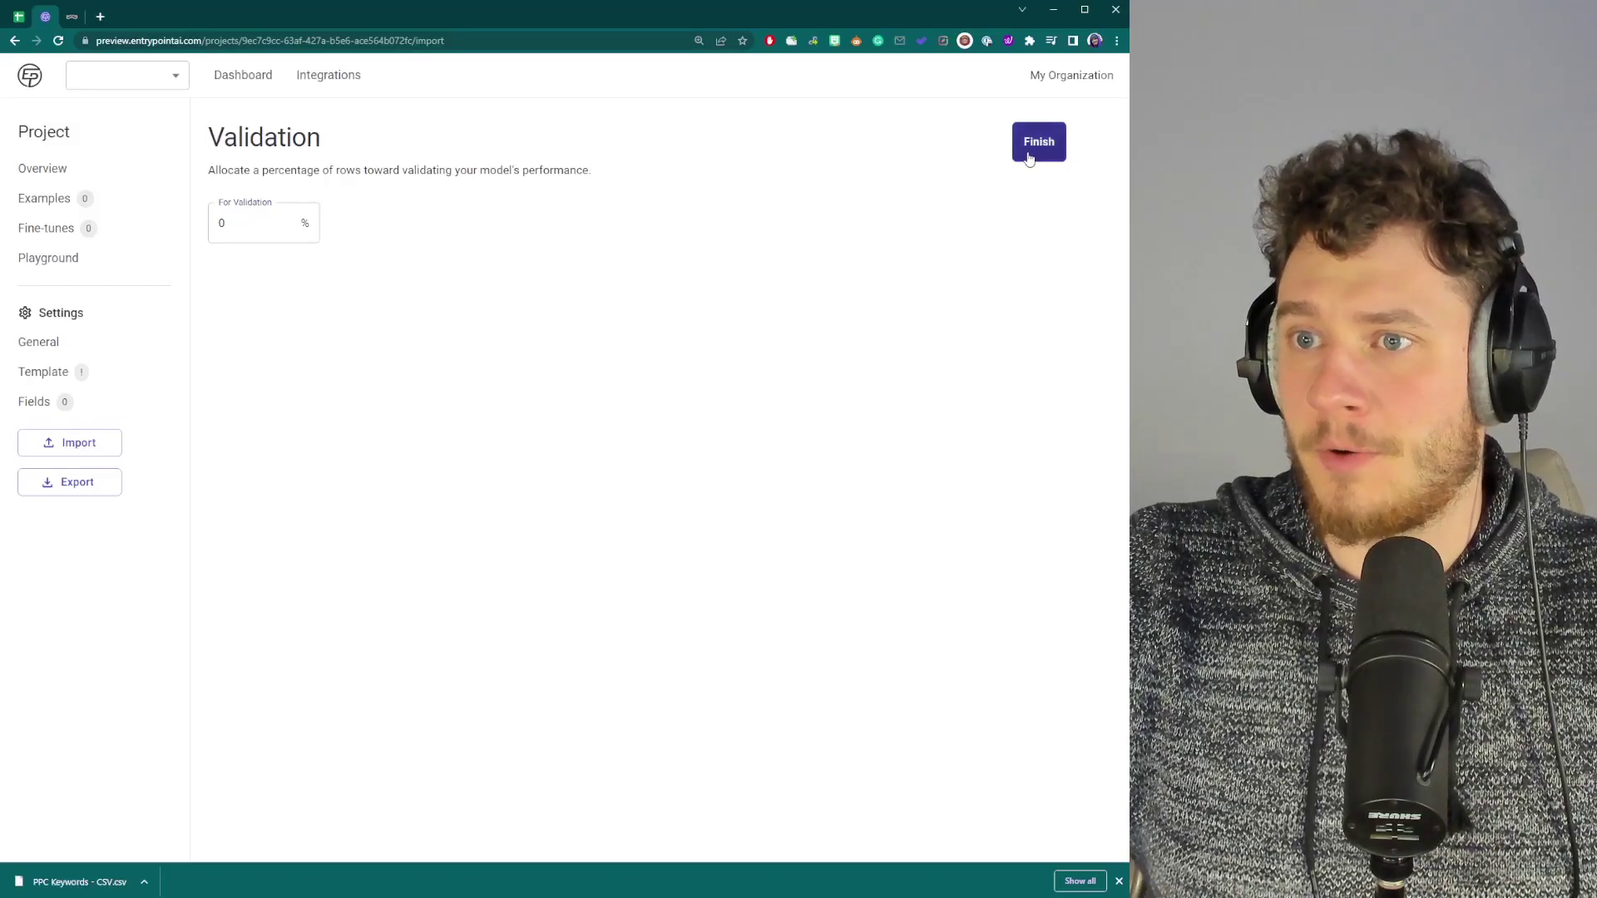
pyautogui.click(1030, 157)
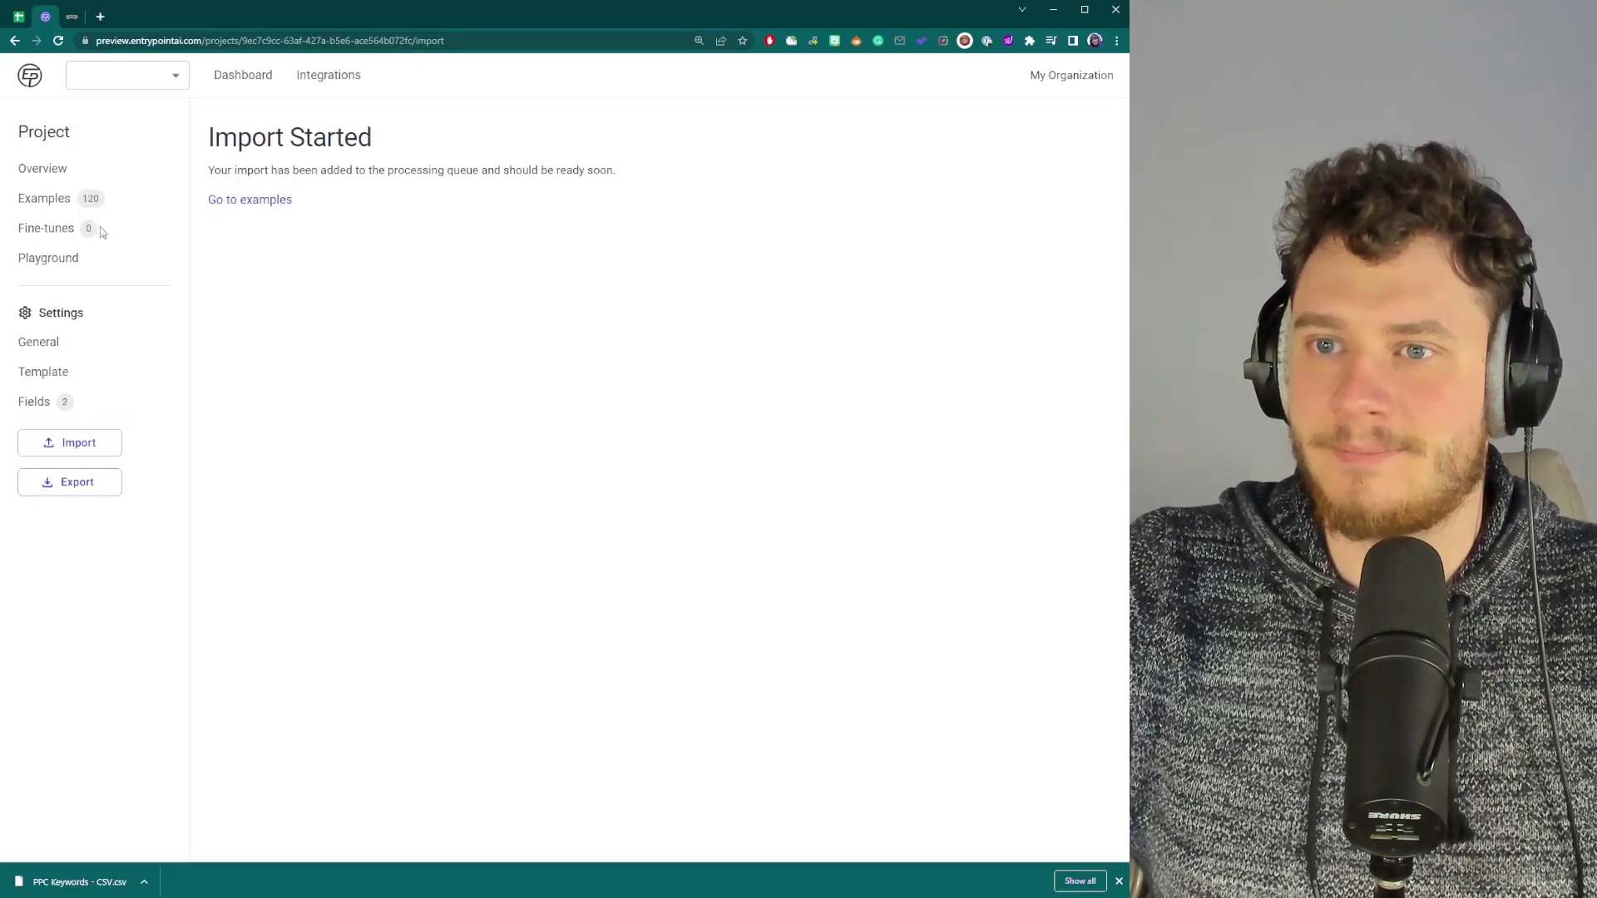
pyautogui.click(44, 202)
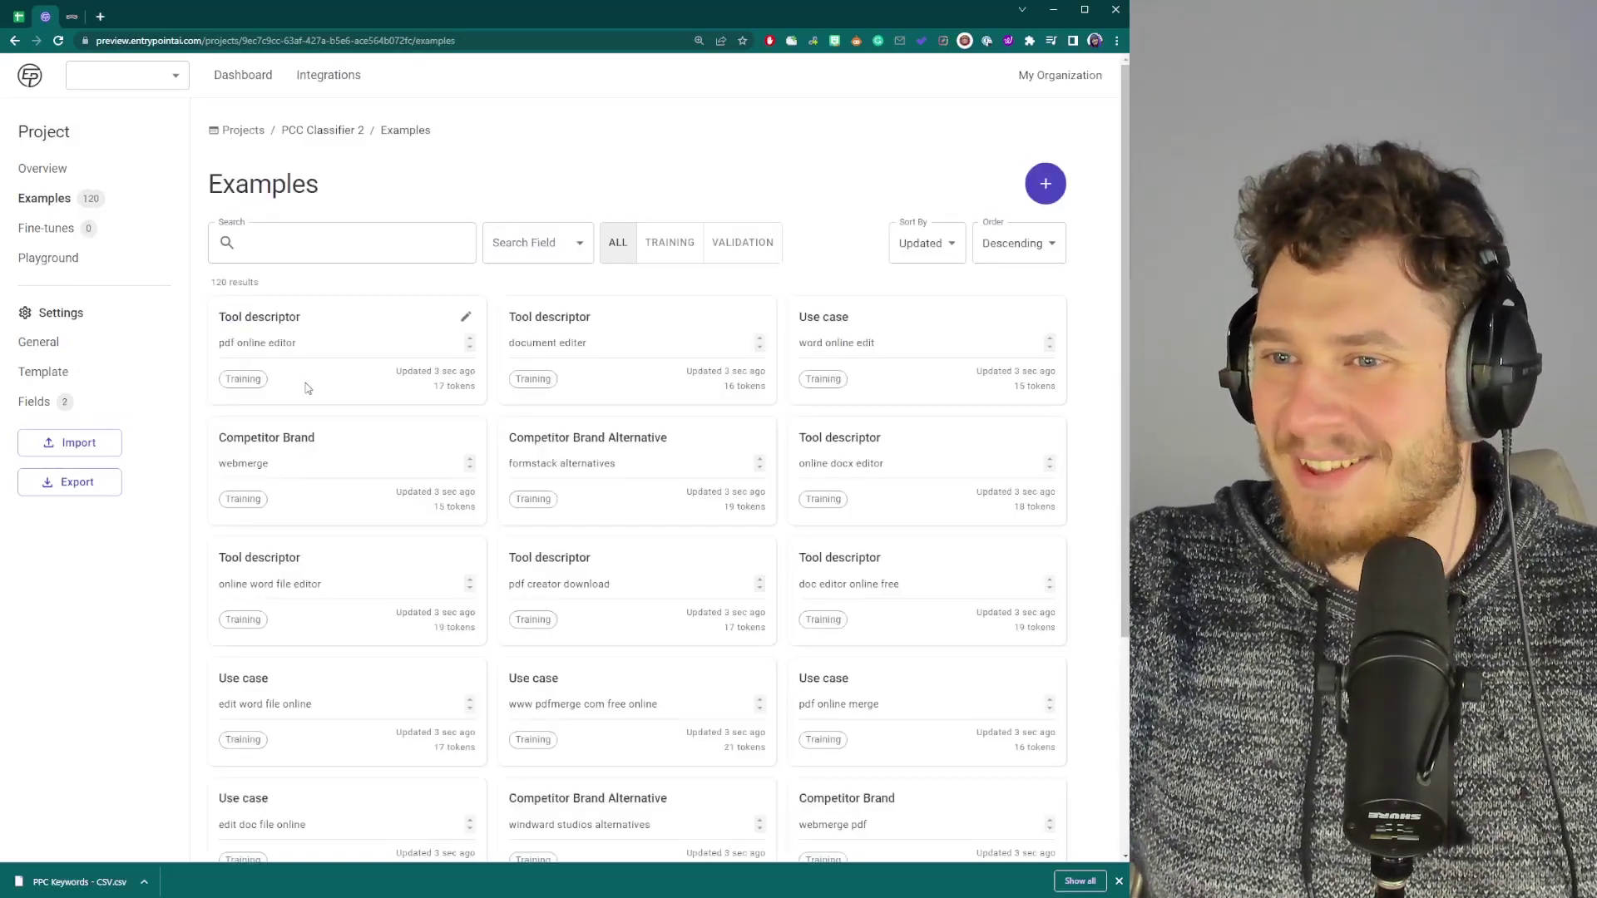
# Step: Look through the imported training examples and view the editable details of the "pdf online editor" example without changing it
pyautogui.scroll(-3, 313, 391)
pyautogui.scroll(3, 479, 417)
pyautogui.scroll(-10, 479, 417)
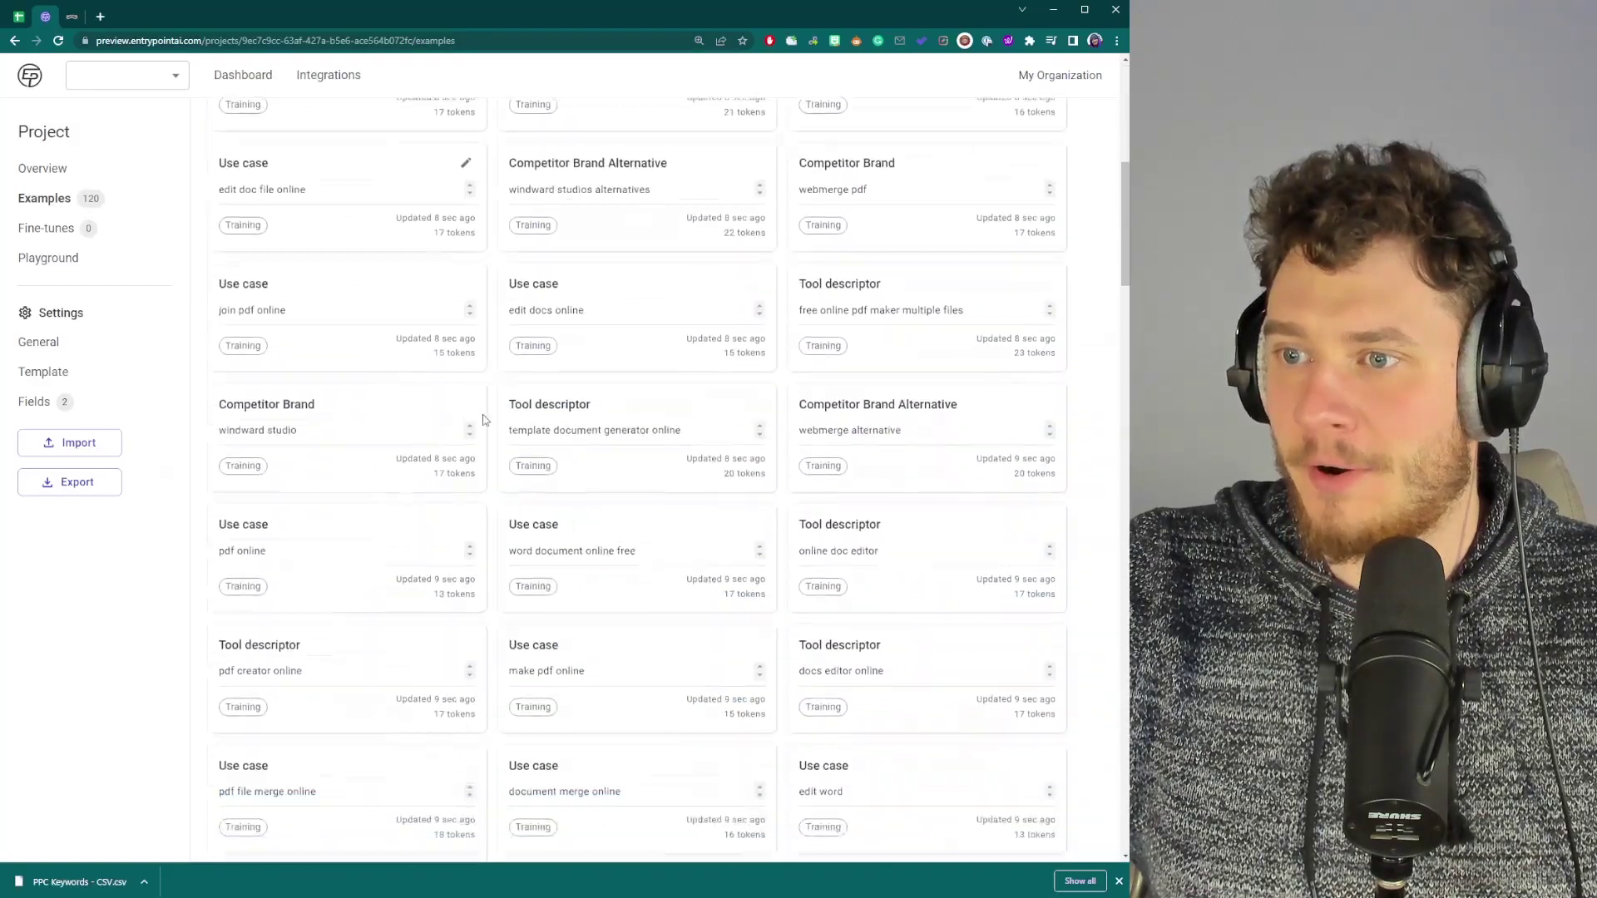
pyautogui.scroll(10, 490, 439)
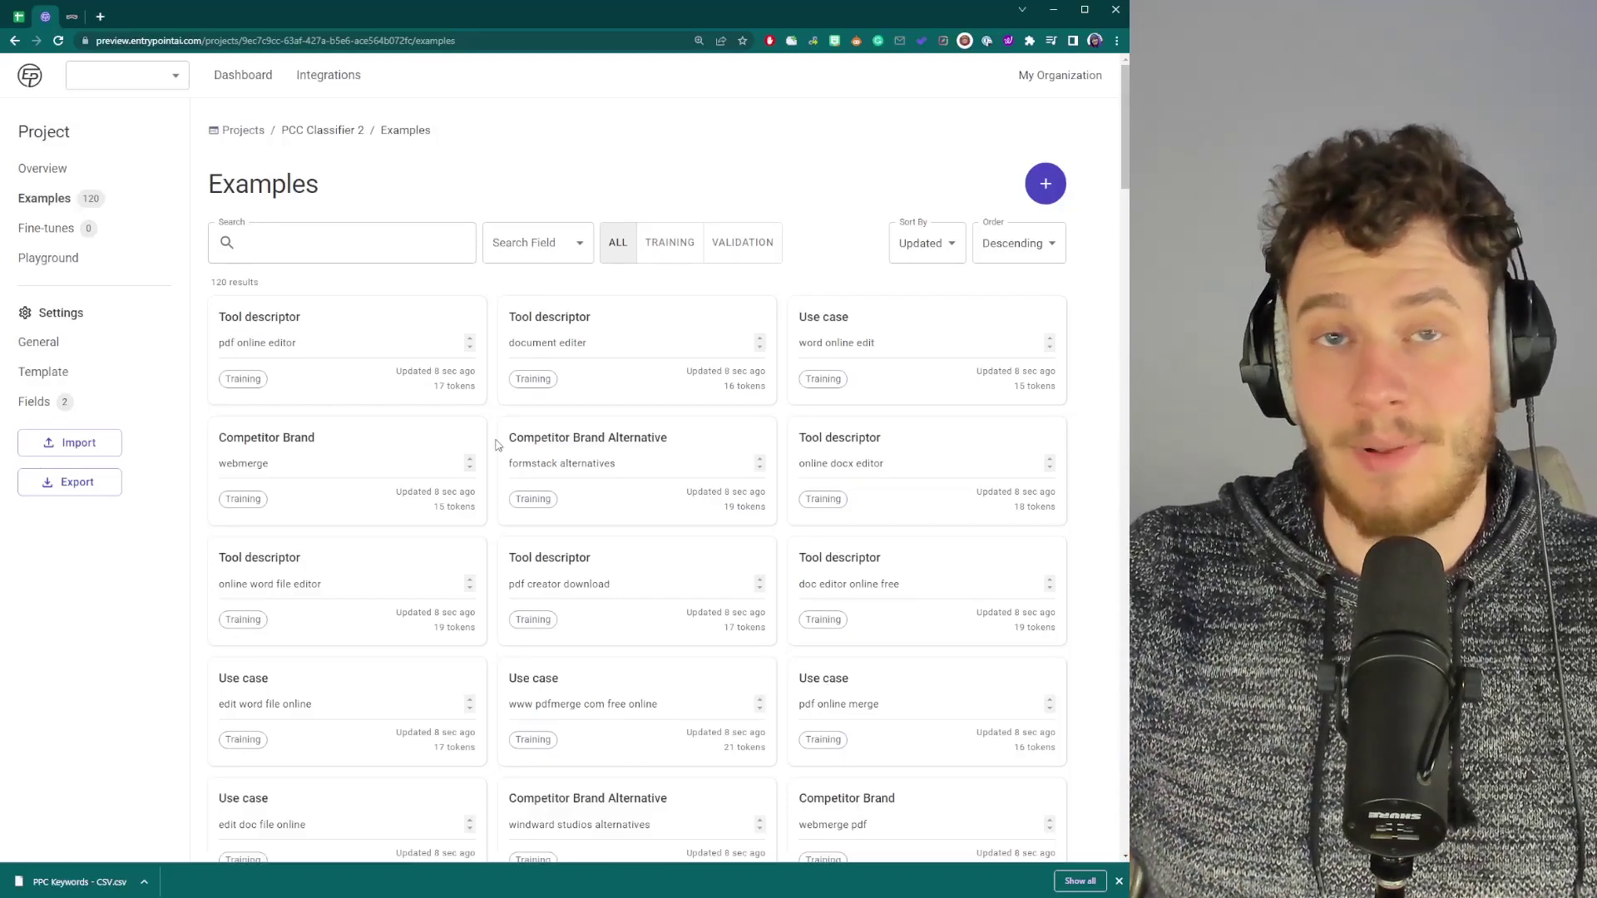
pyautogui.scroll(-7, 497, 445)
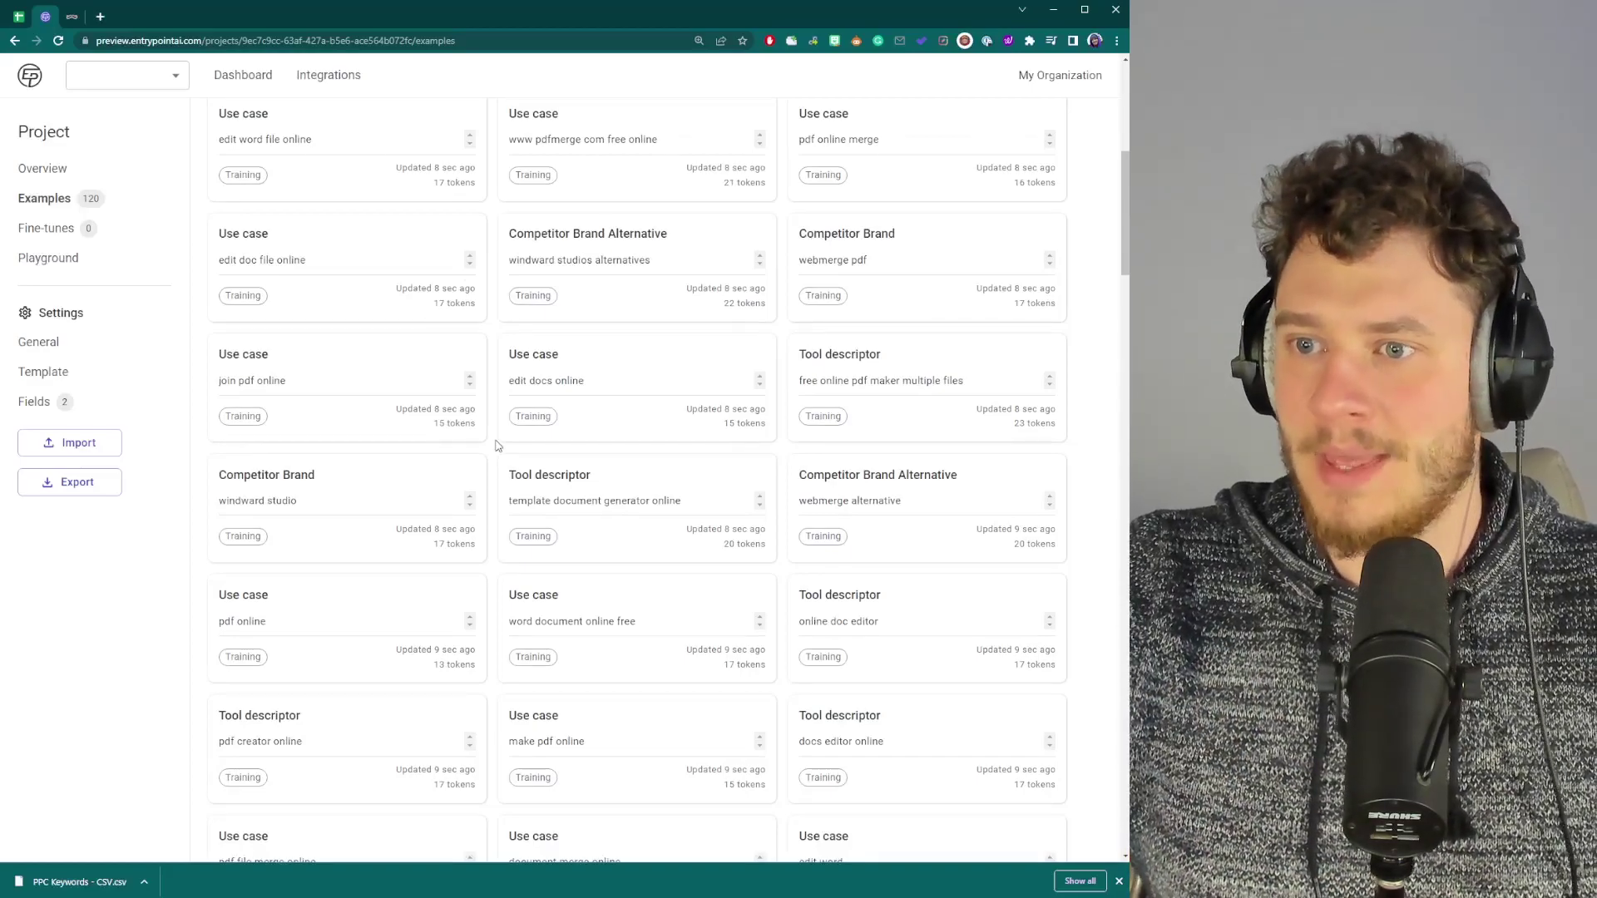
pyautogui.scroll(-4, 497, 445)
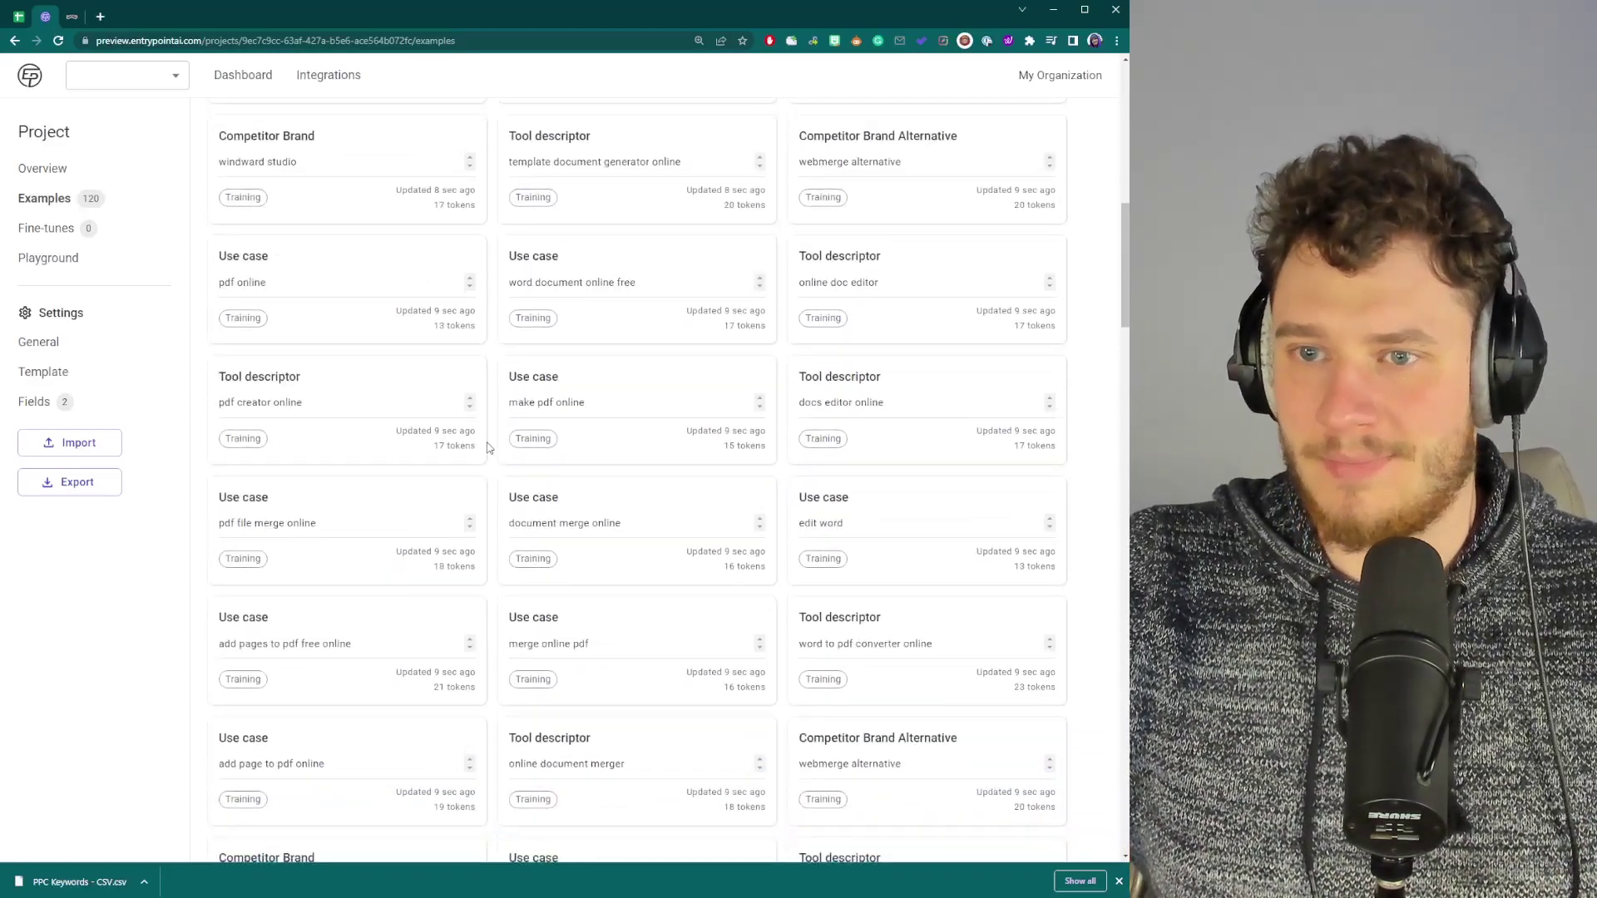
pyautogui.scroll(-1, 467, 468)
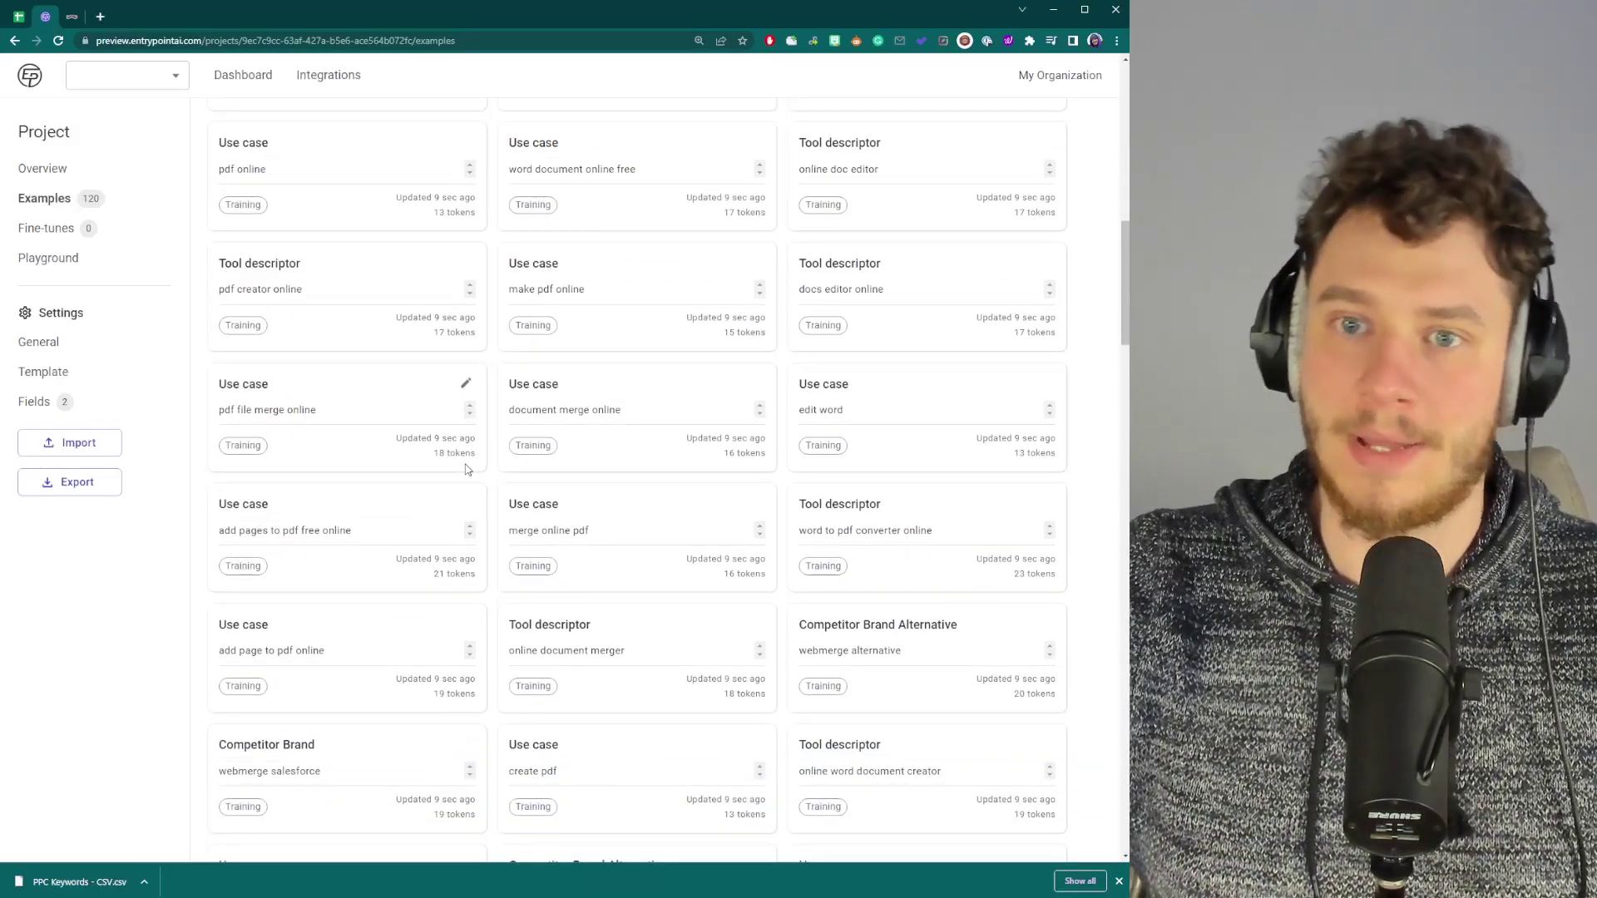
pyautogui.scroll(10, 489, 490)
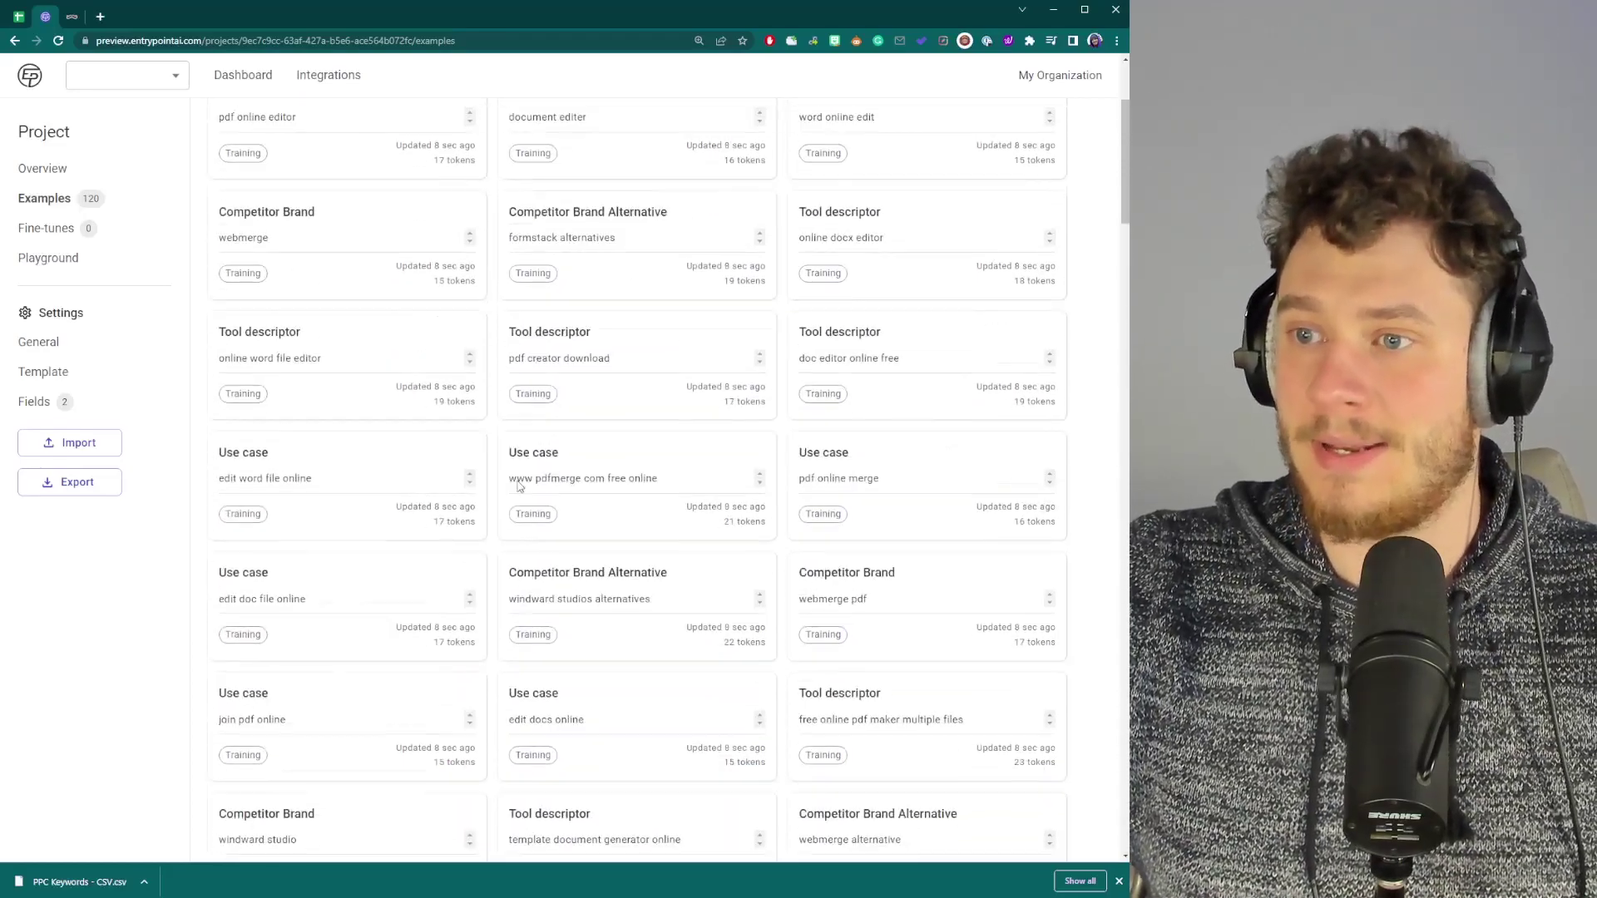
pyautogui.click(465, 317)
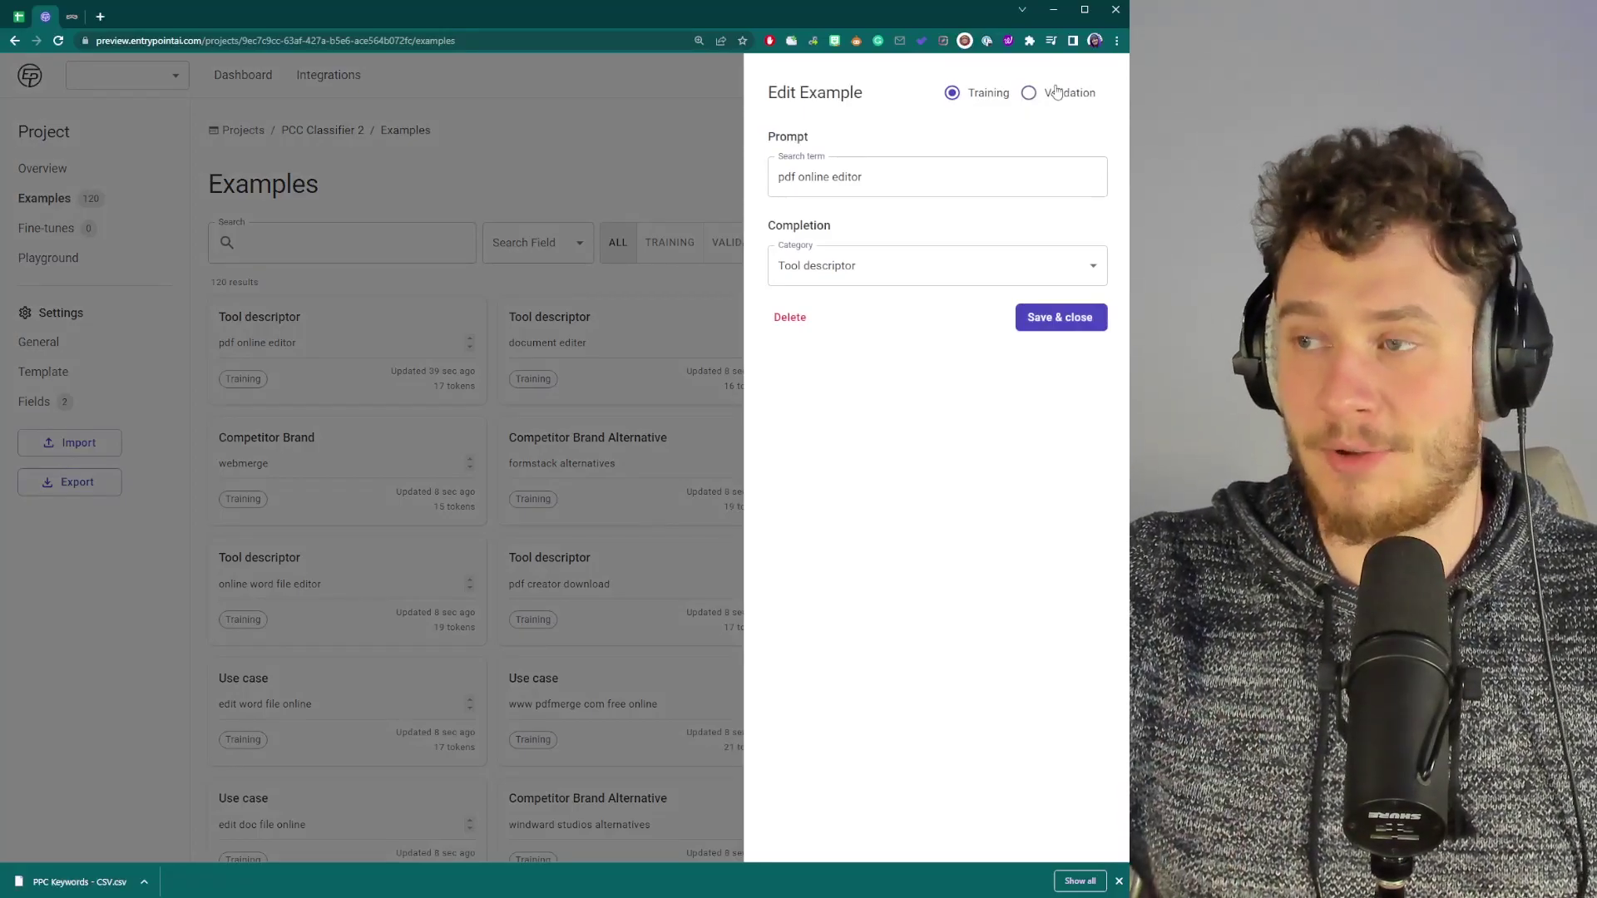
pyautogui.click(627, 362)
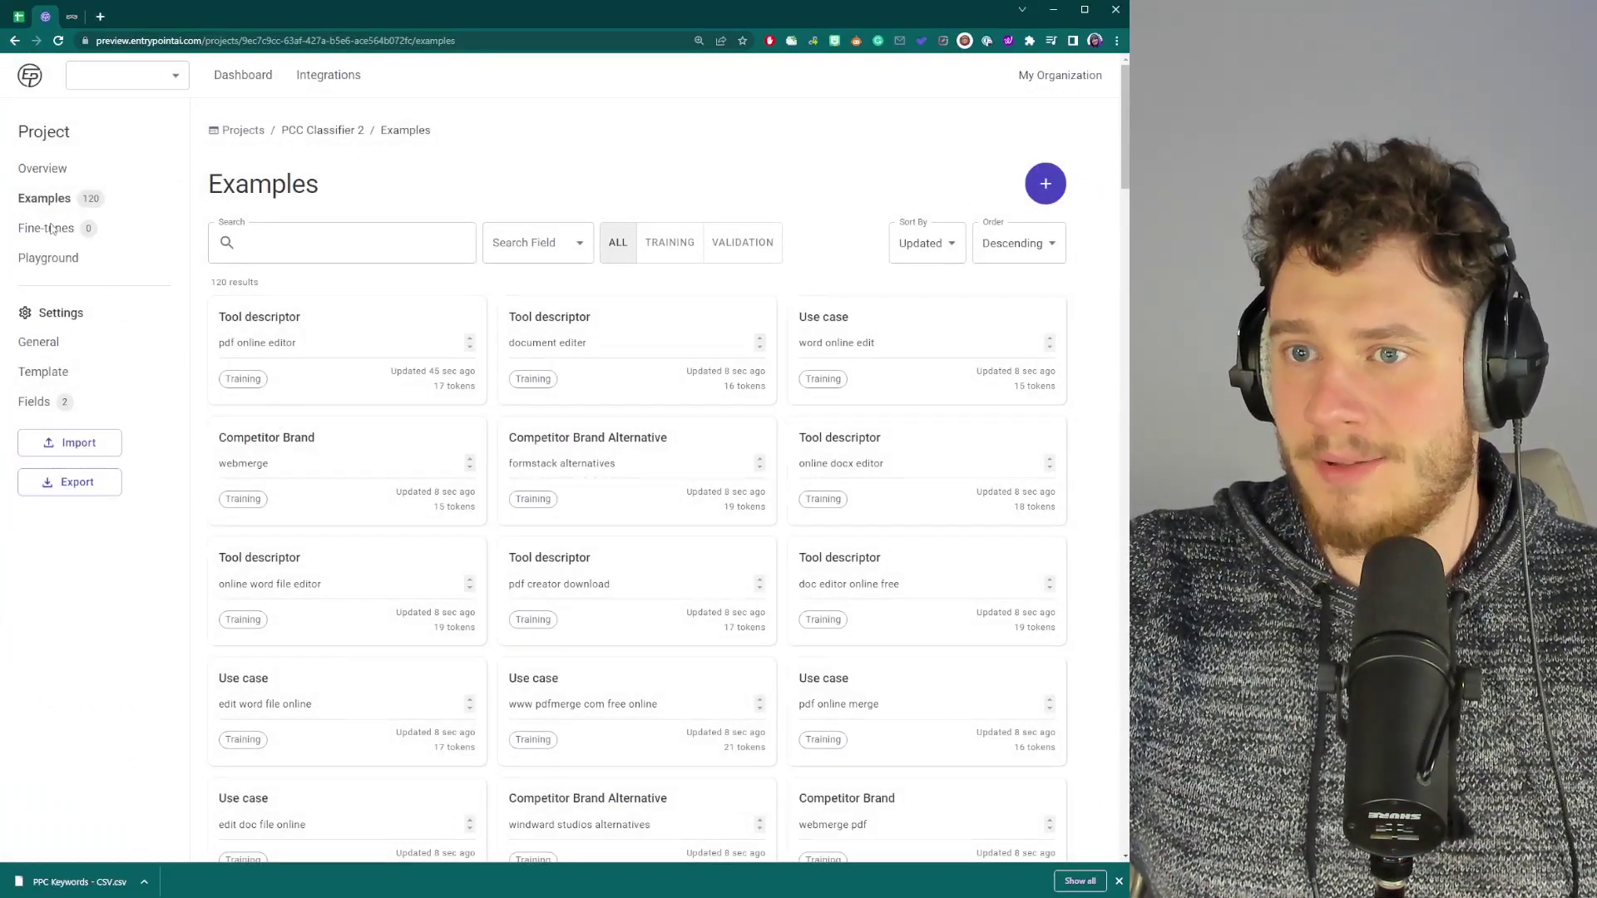
# Step: From the project's fine-tunes, go to the available AI platforms and open the OpenAI integration settings
pyautogui.click(50, 229)
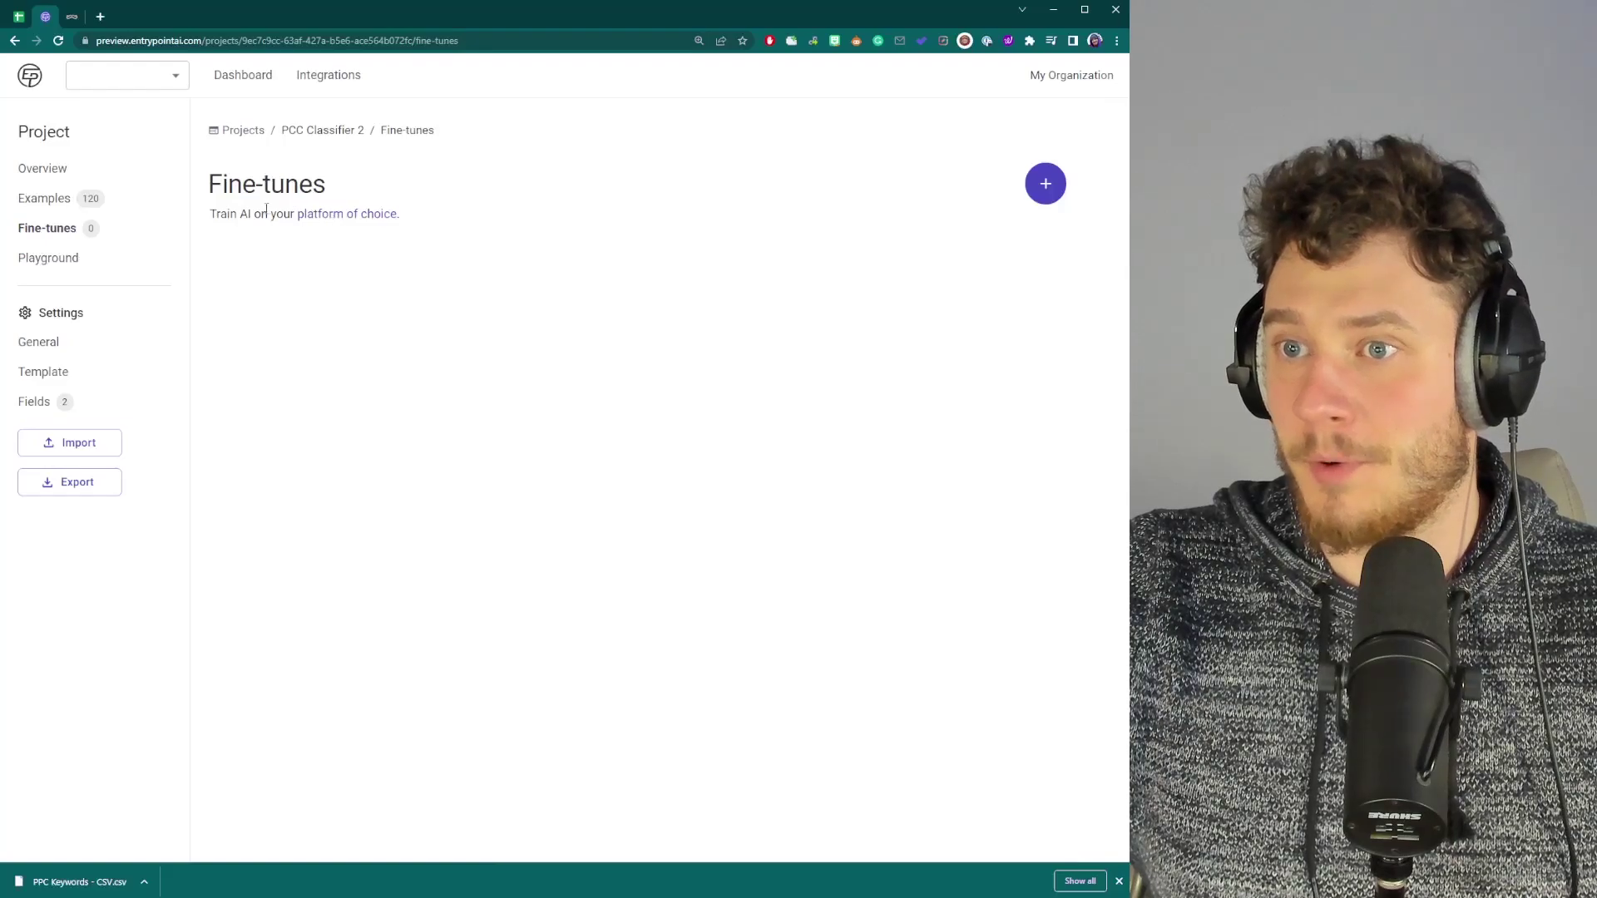
pyautogui.click(316, 216)
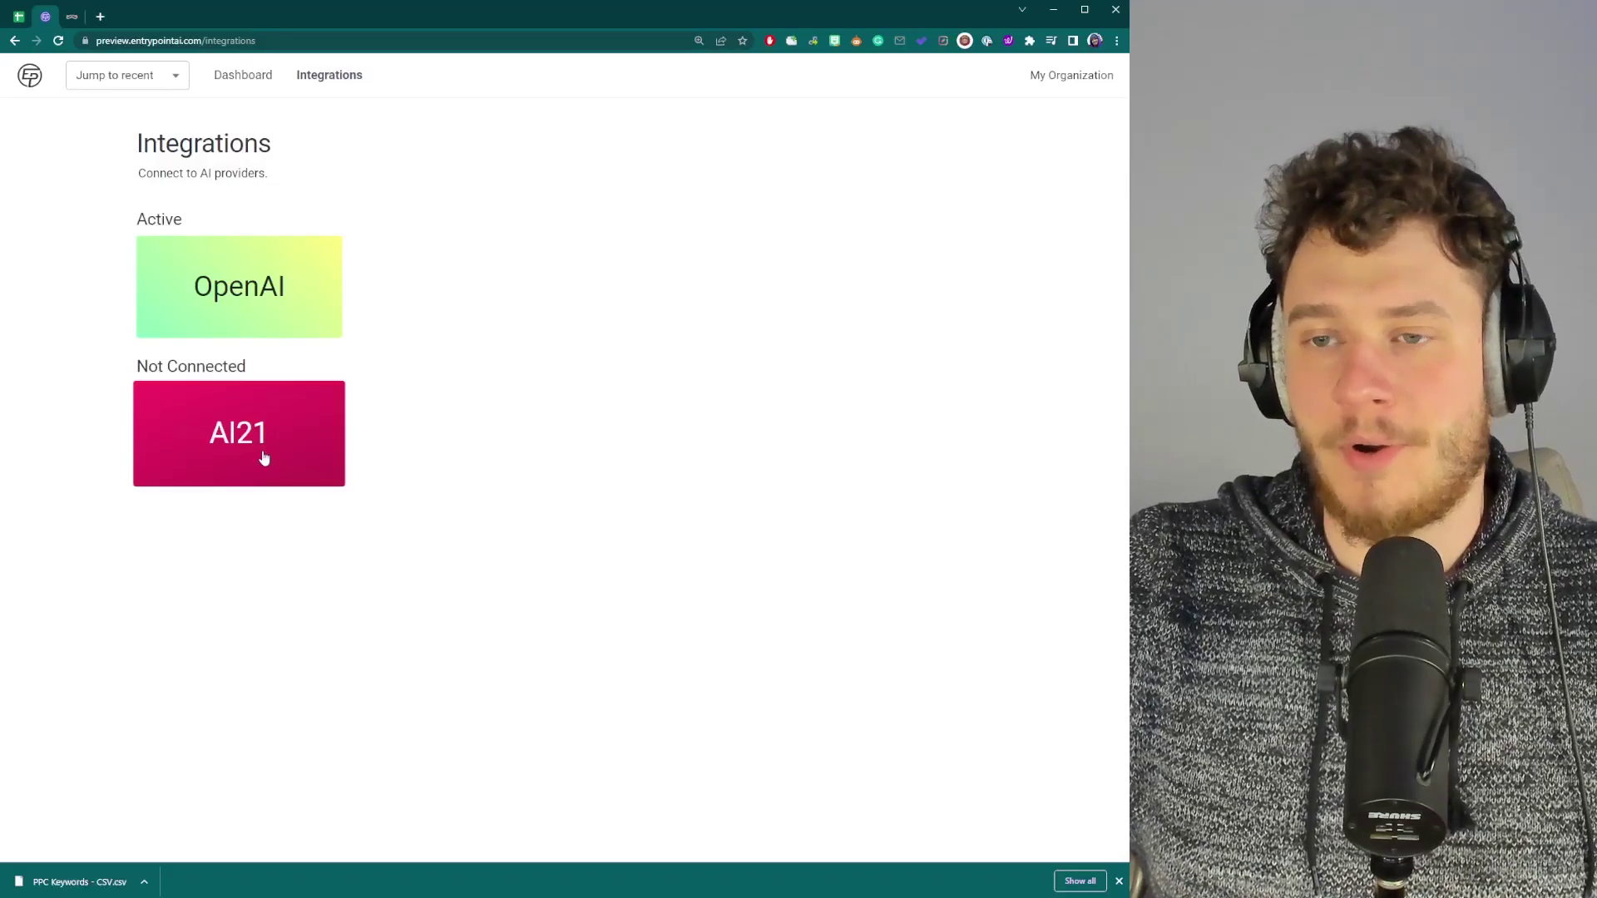
pyautogui.click(246, 301)
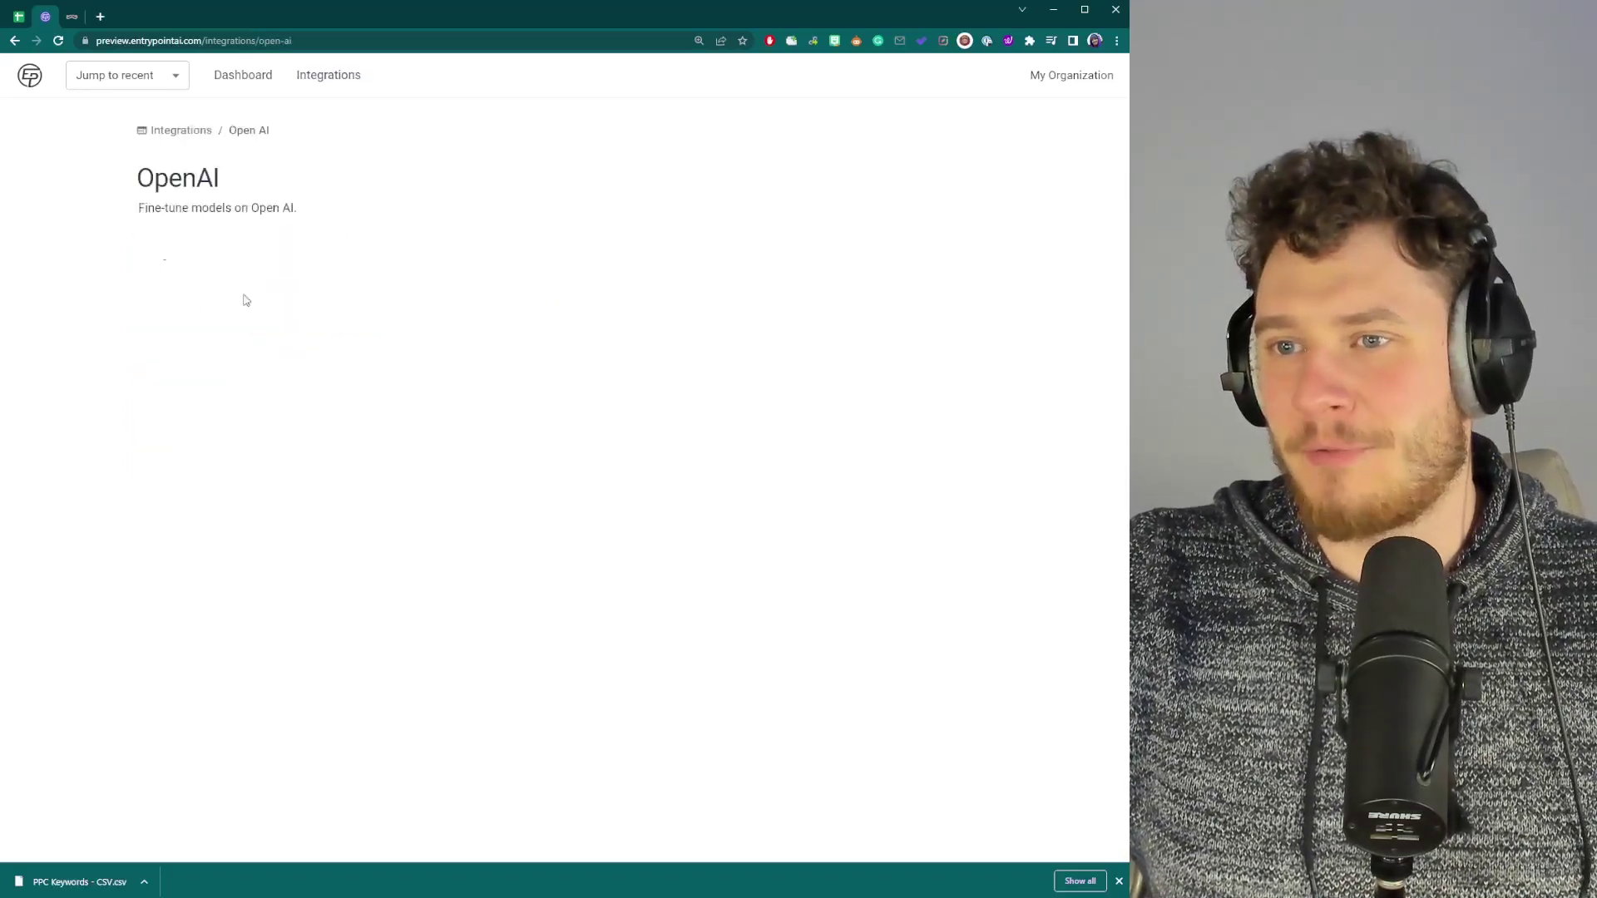
# Step: Open platform.openai.com/playground in a new browser tab and view the account's API keys page
pyautogui.click(102, 17)
pyautogui.write('platform.openai.com/playground')
pyautogui.press('Return')
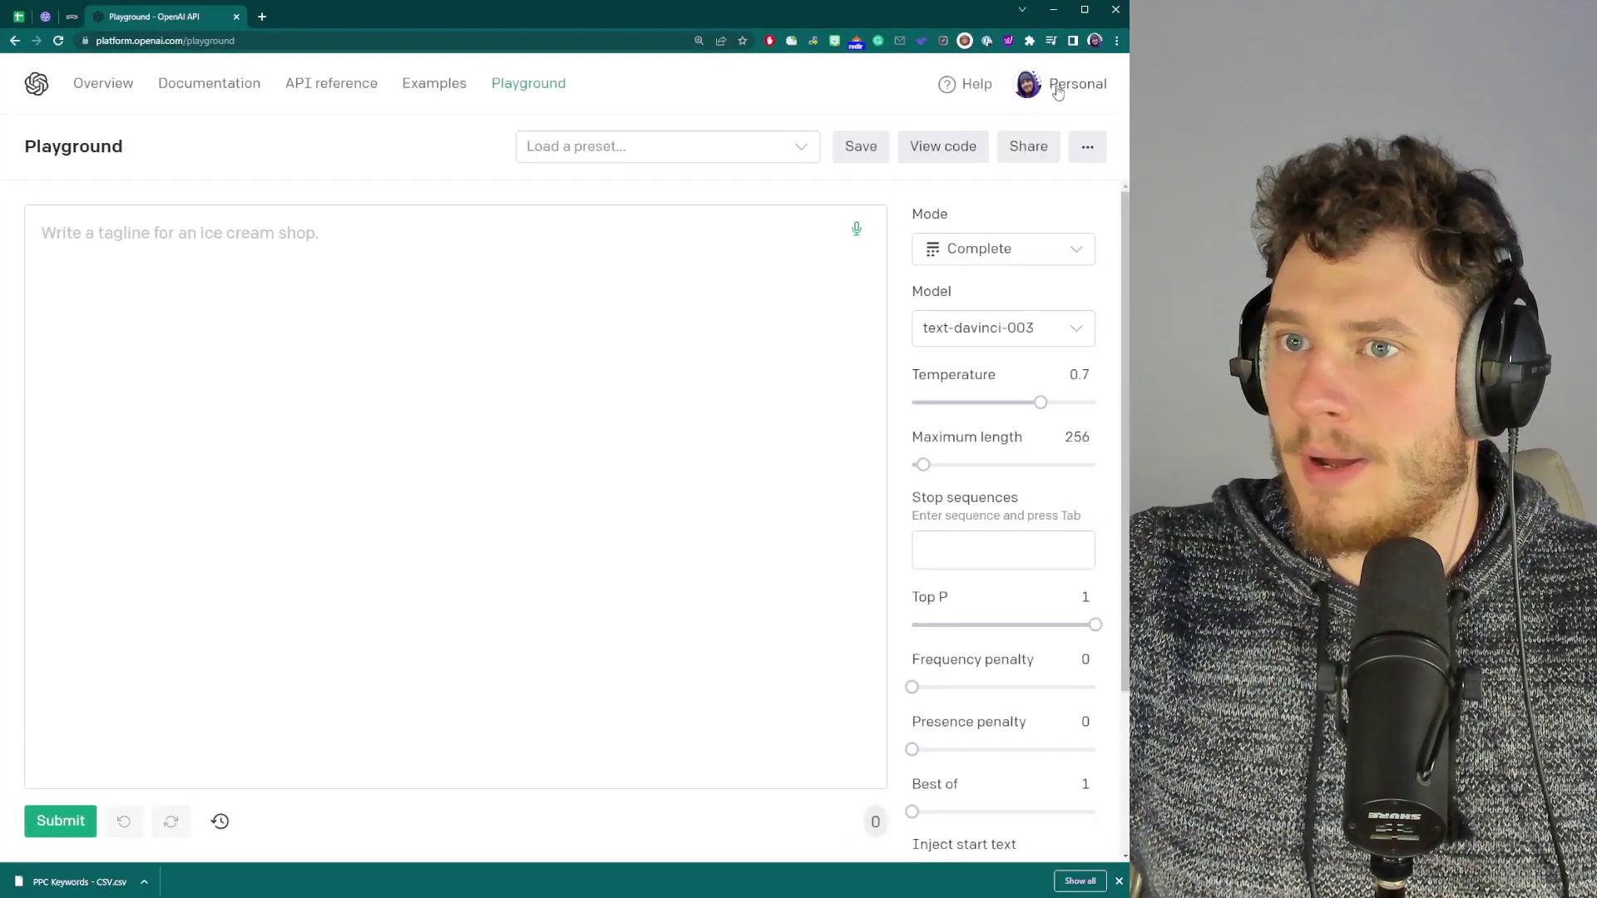
pyautogui.click(1057, 88)
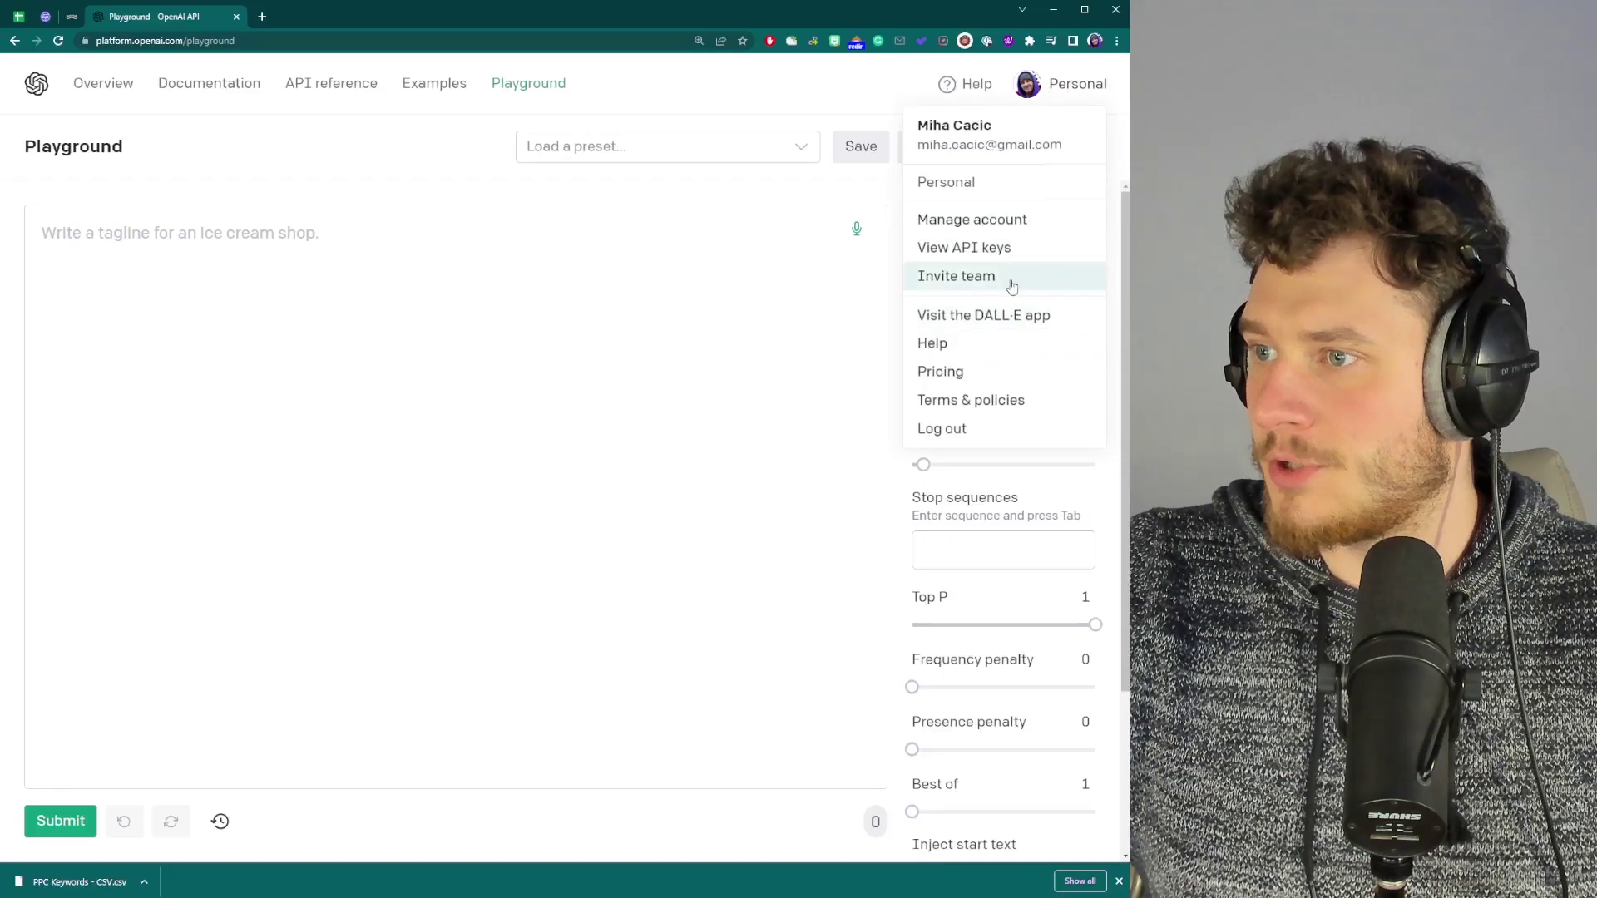
pyautogui.click(1009, 249)
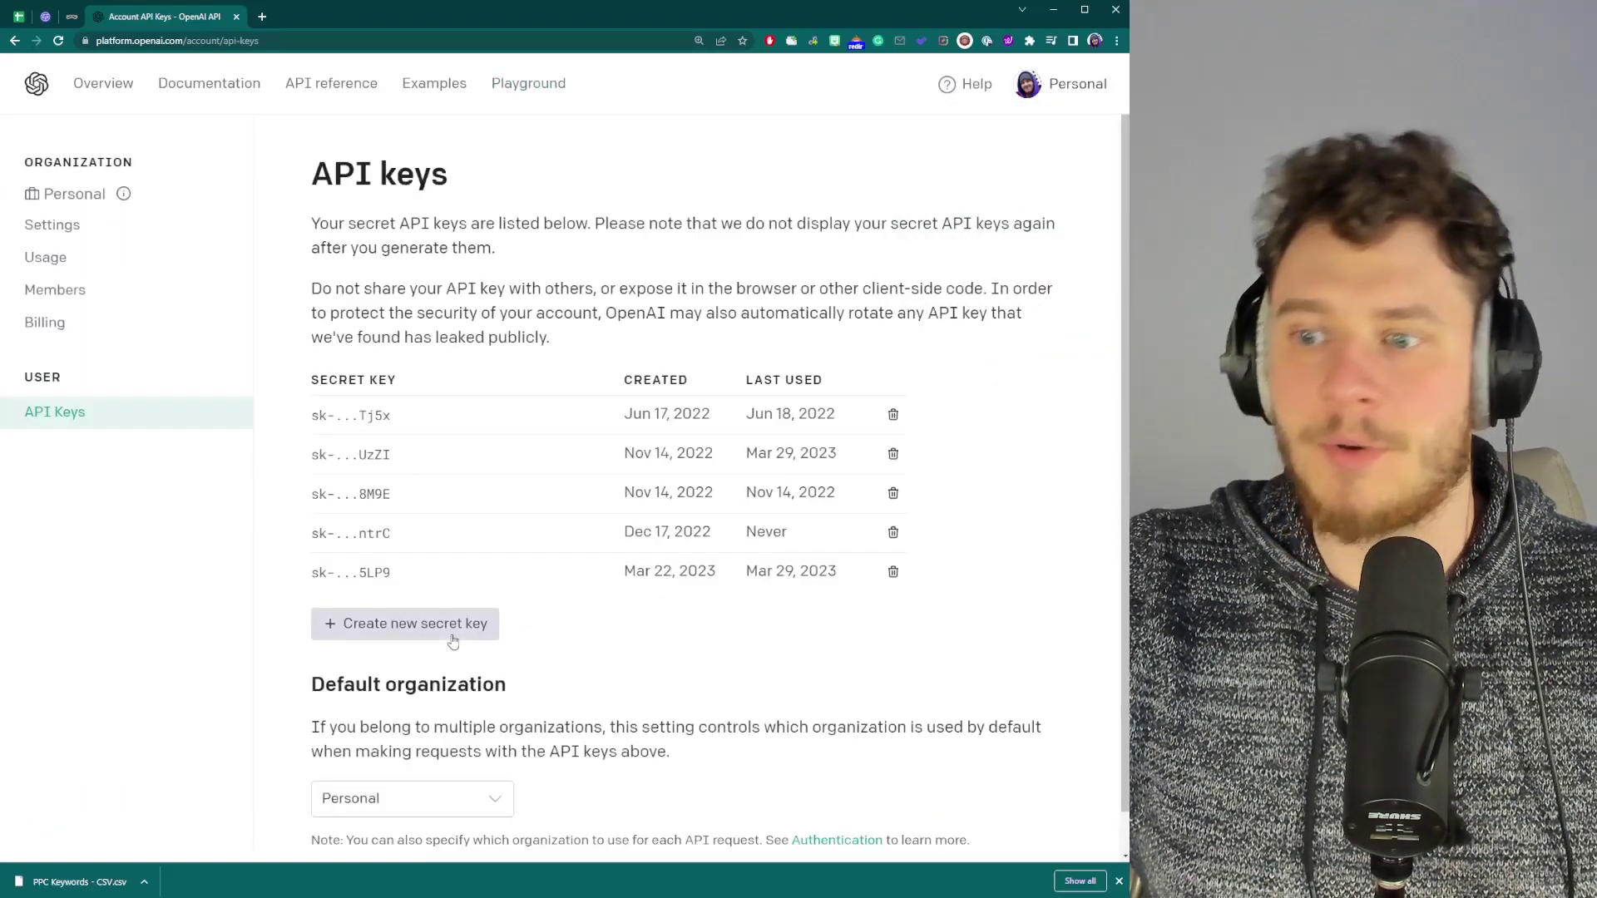
# Step: Return to Entry Point AI, save the OpenAI integration settings and open the PCC Classifier 2 project
pyautogui.click(48, 17)
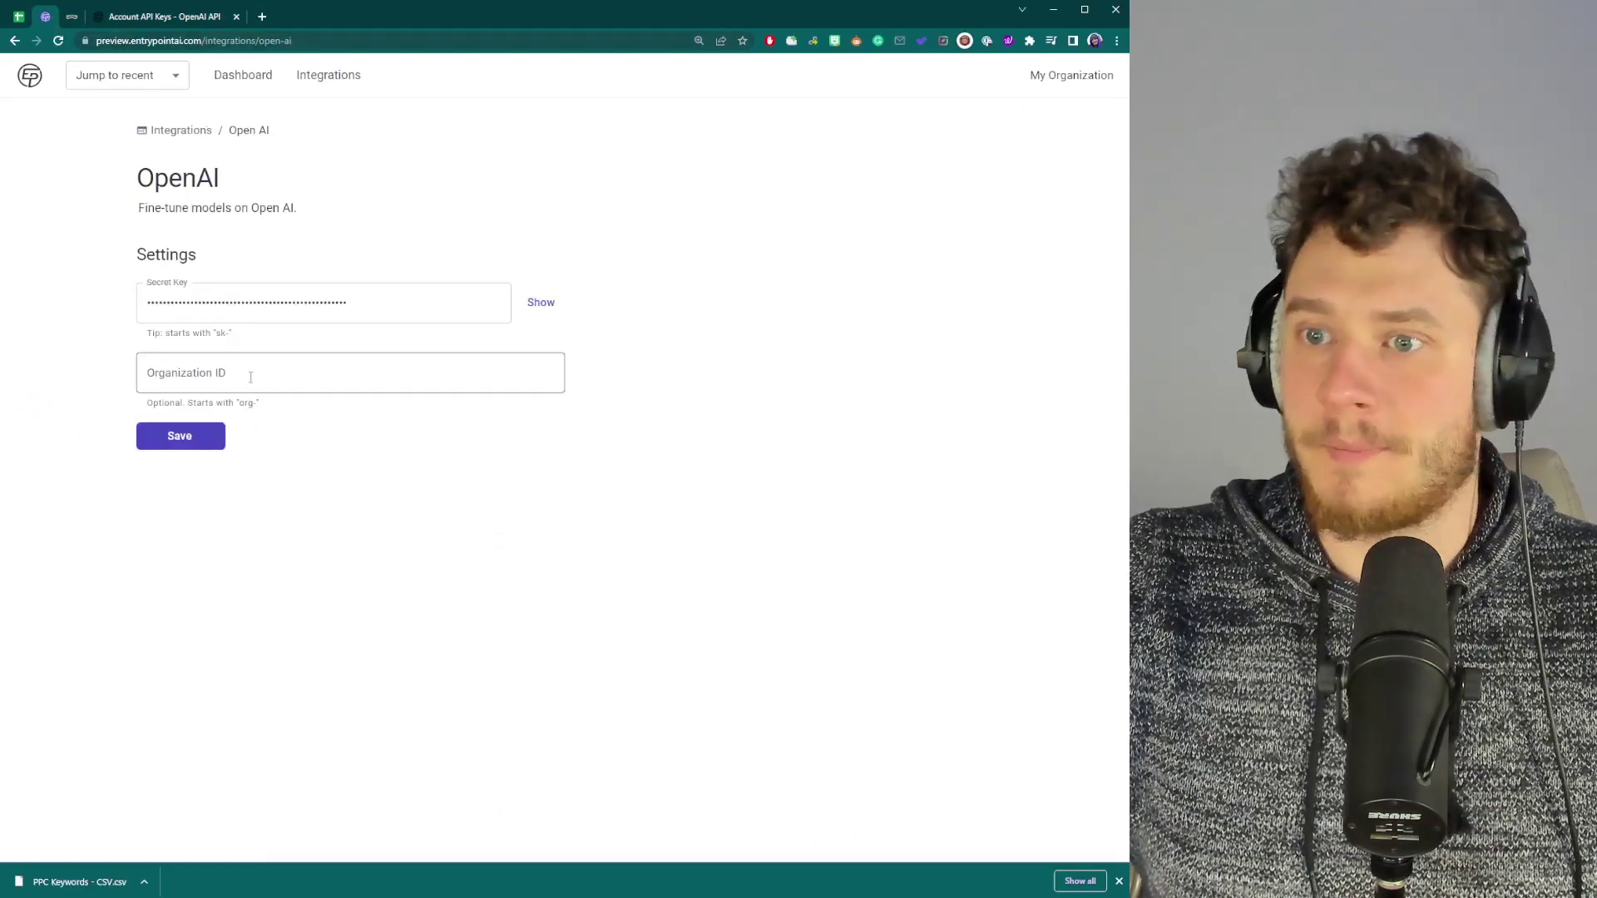
pyautogui.click(199, 432)
pyautogui.click(178, 276)
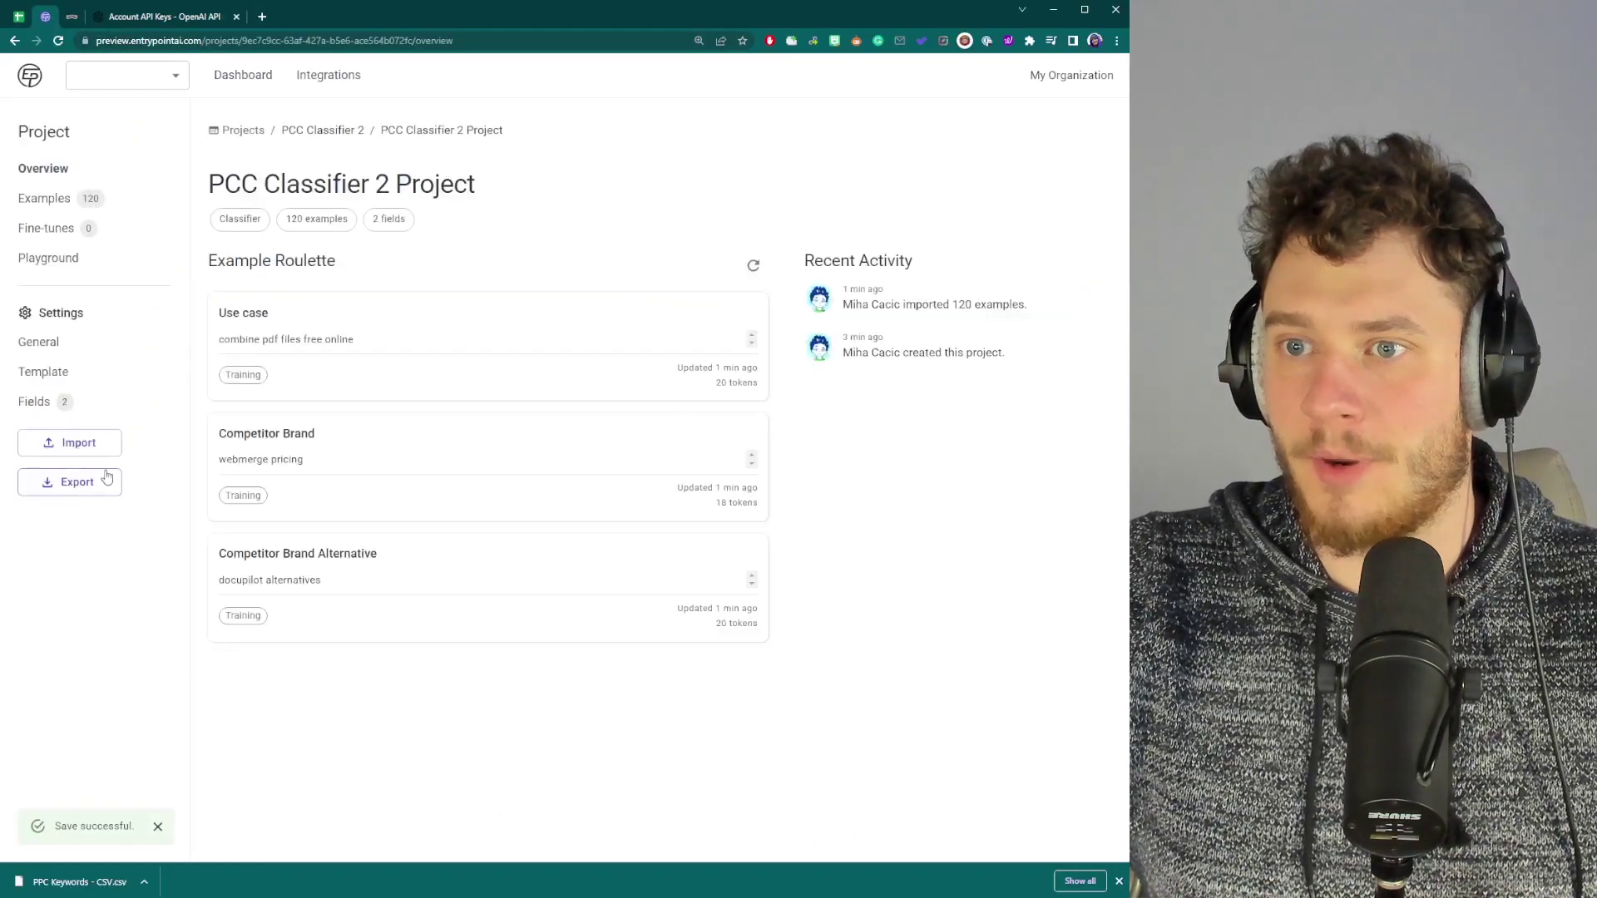
# Step: Set up a new fine-tune for the project on OpenAI with davinci as the base model
pyautogui.click(55, 205)
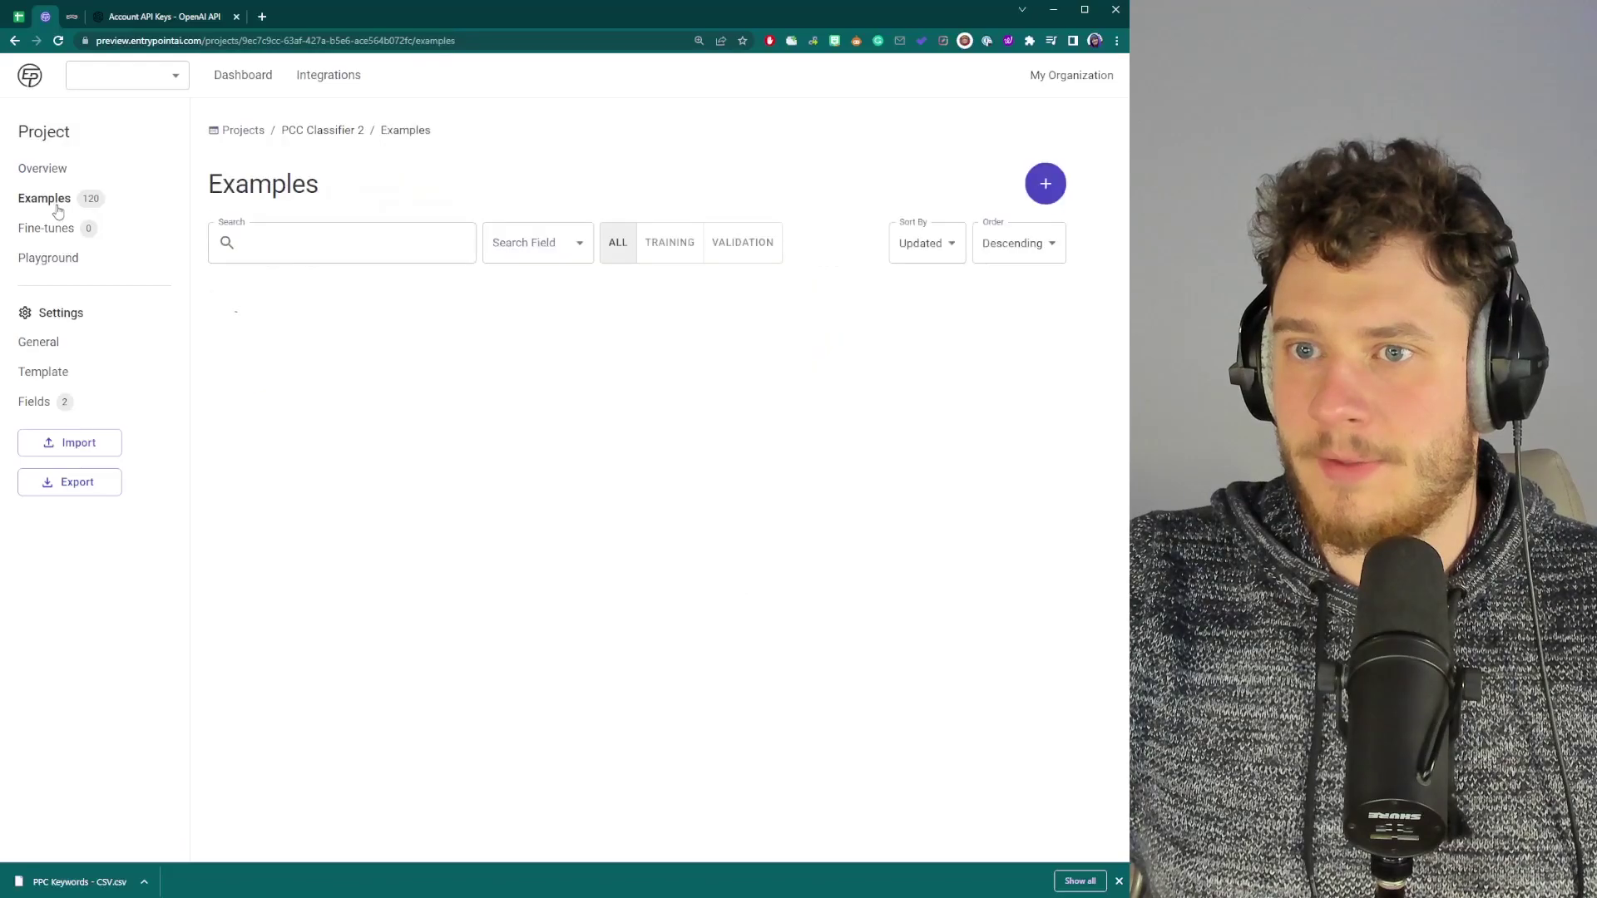
pyautogui.click(55, 233)
pyautogui.click(1036, 190)
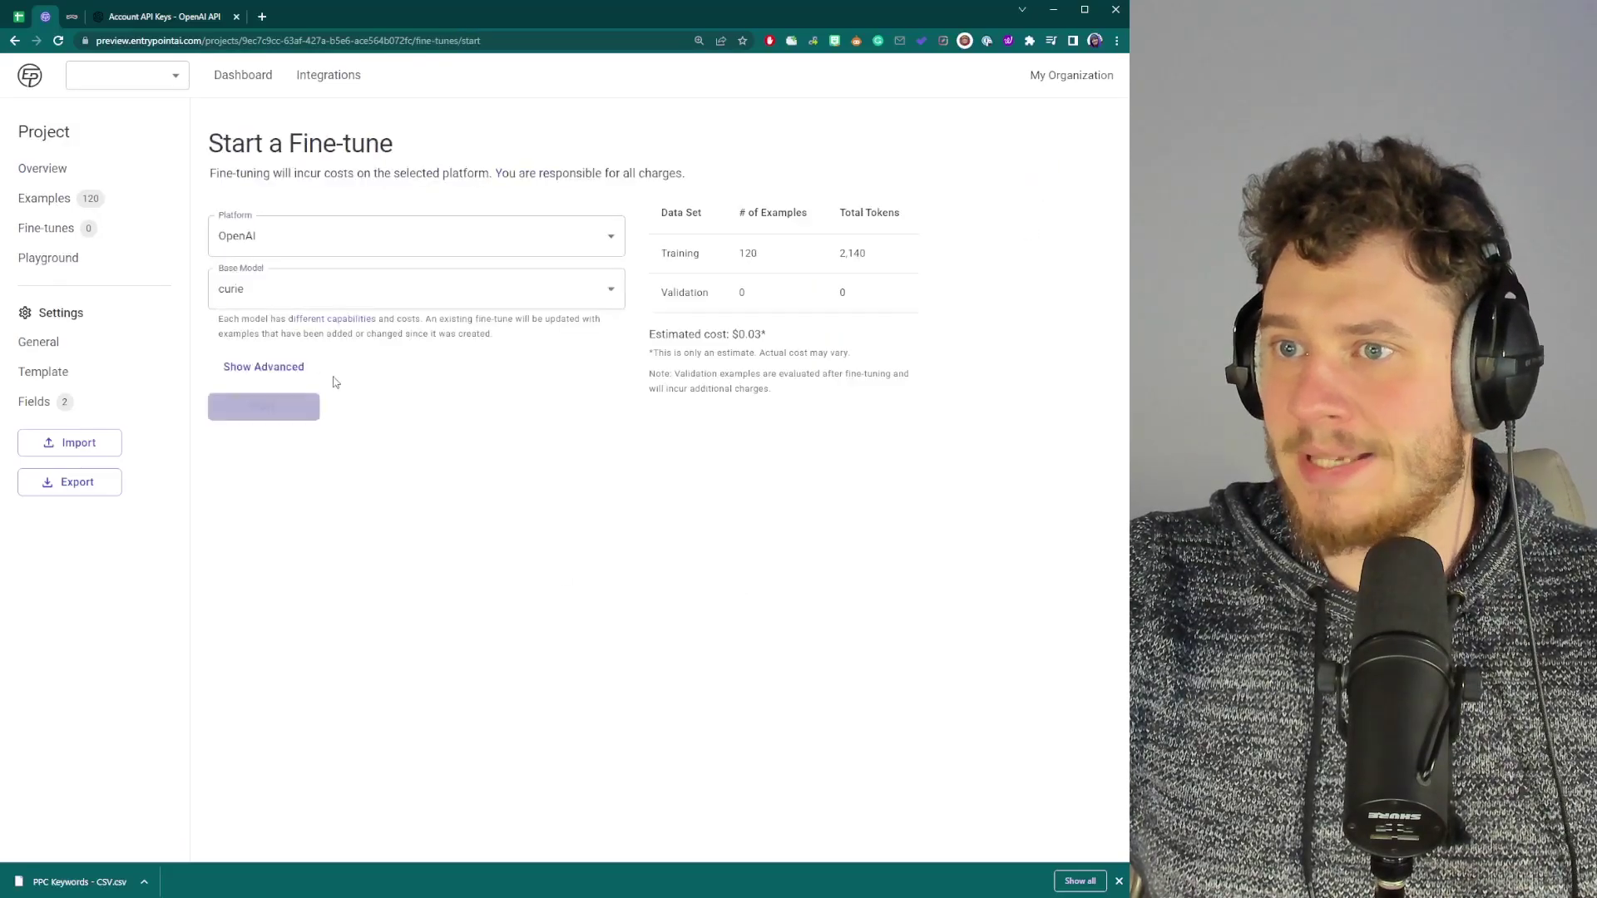
pyautogui.click(274, 289)
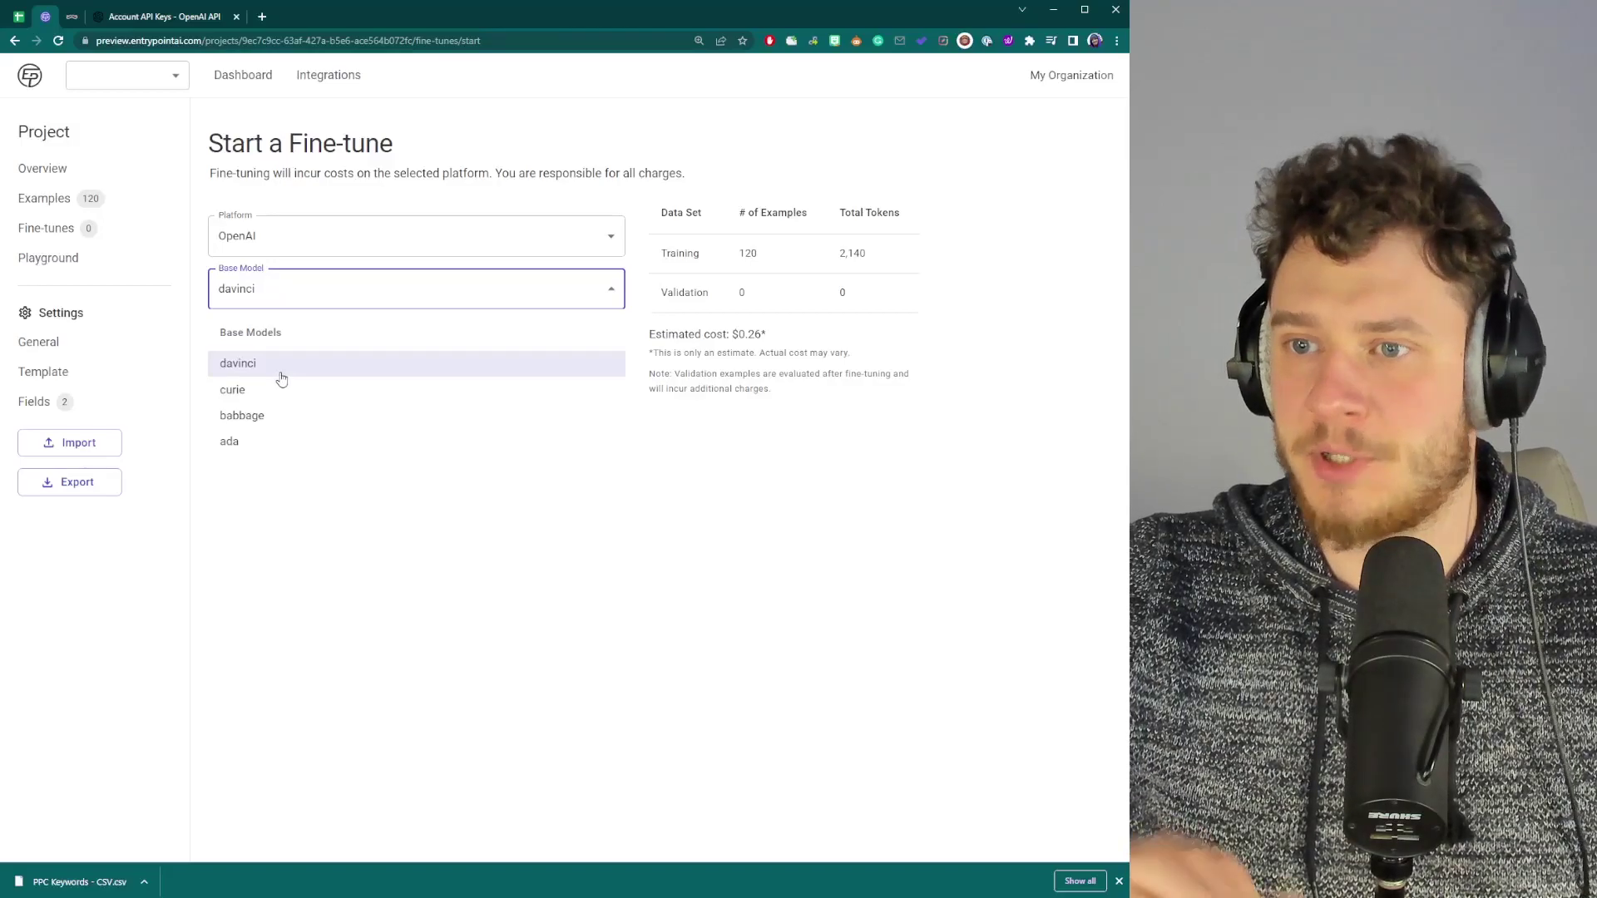
pyautogui.click(281, 366)
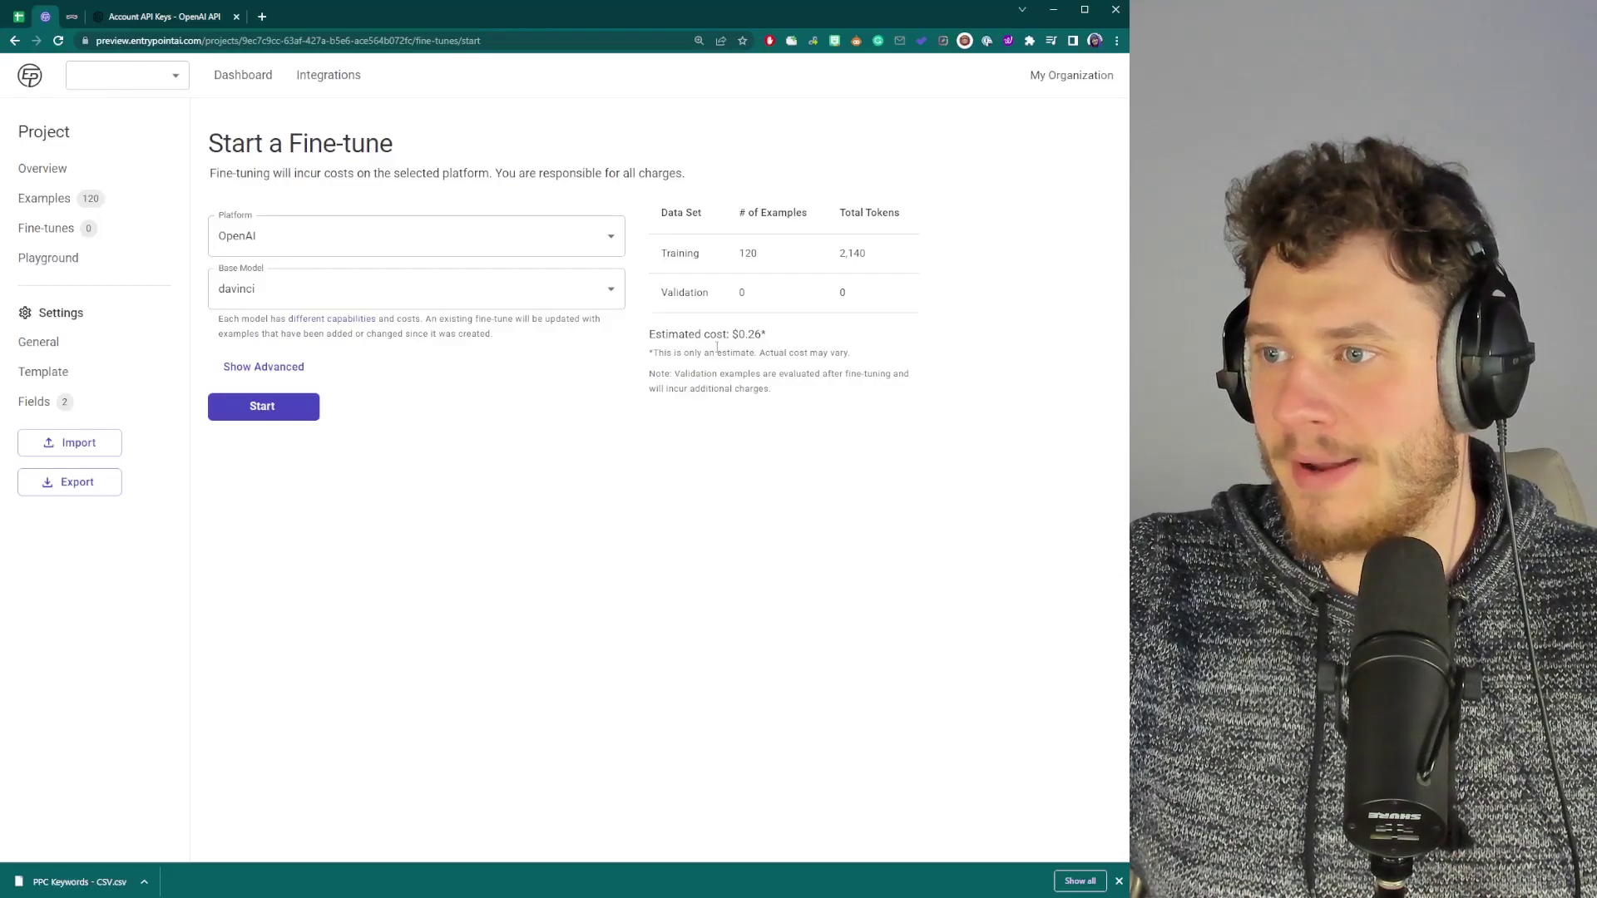
# Step: Examine the training token total and the estimated cost of the davinci fine-tune
pyautogui.doubleClick(715, 334)
pyautogui.moveTo(715, 335); pyautogui.dragTo(796, 338)
pyautogui.click(803, 341)
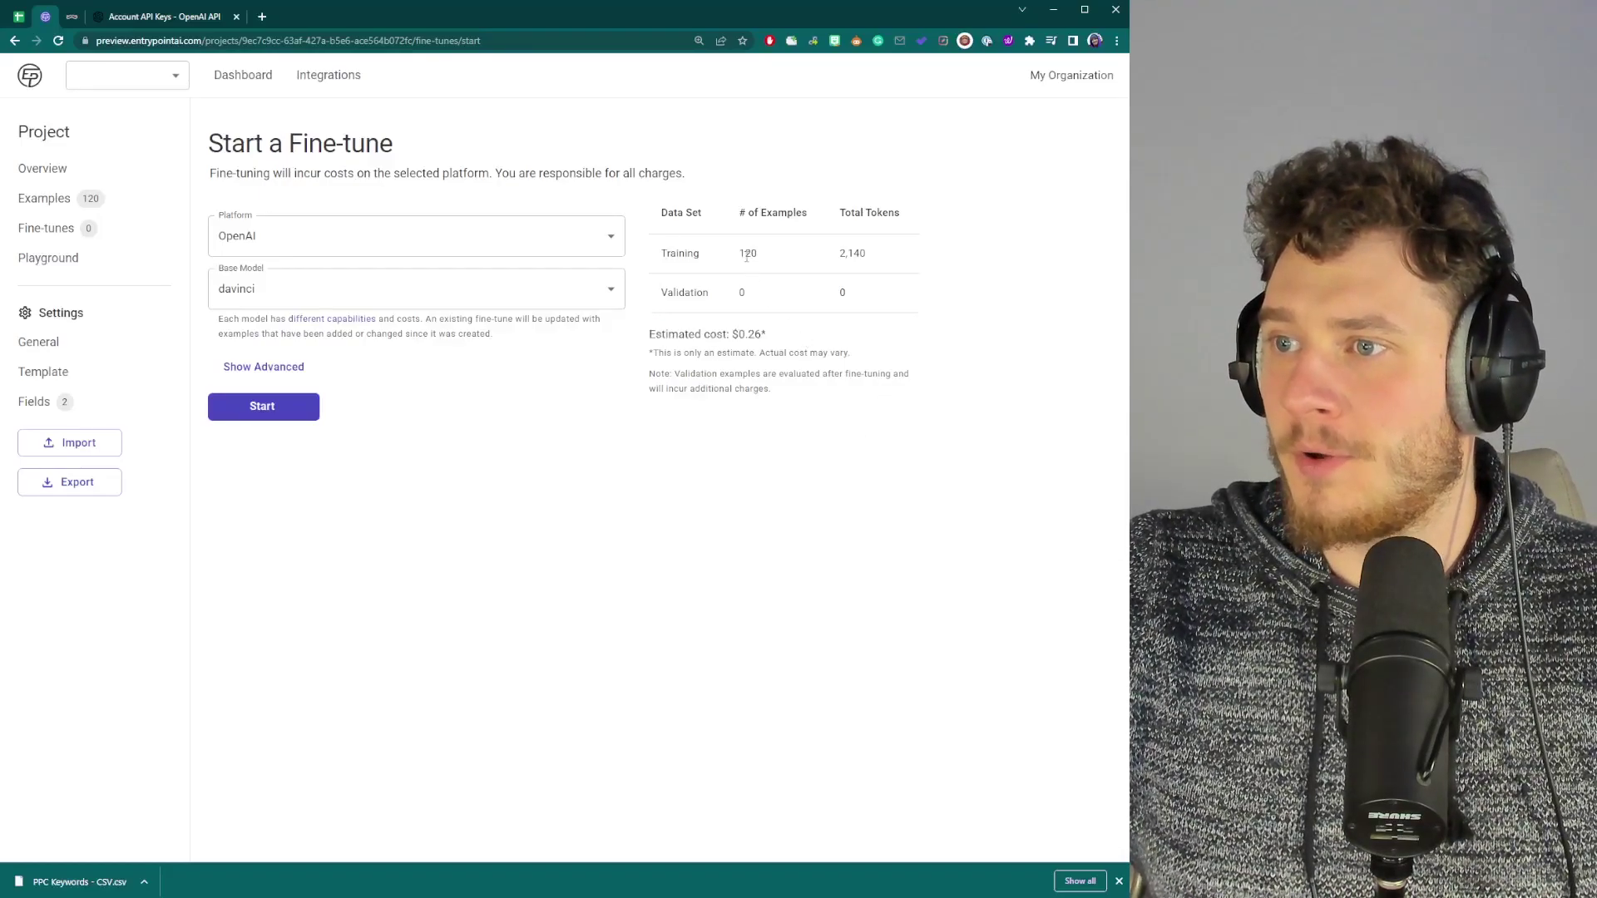
pyautogui.doubleClick(845, 257)
pyautogui.click(887, 261)
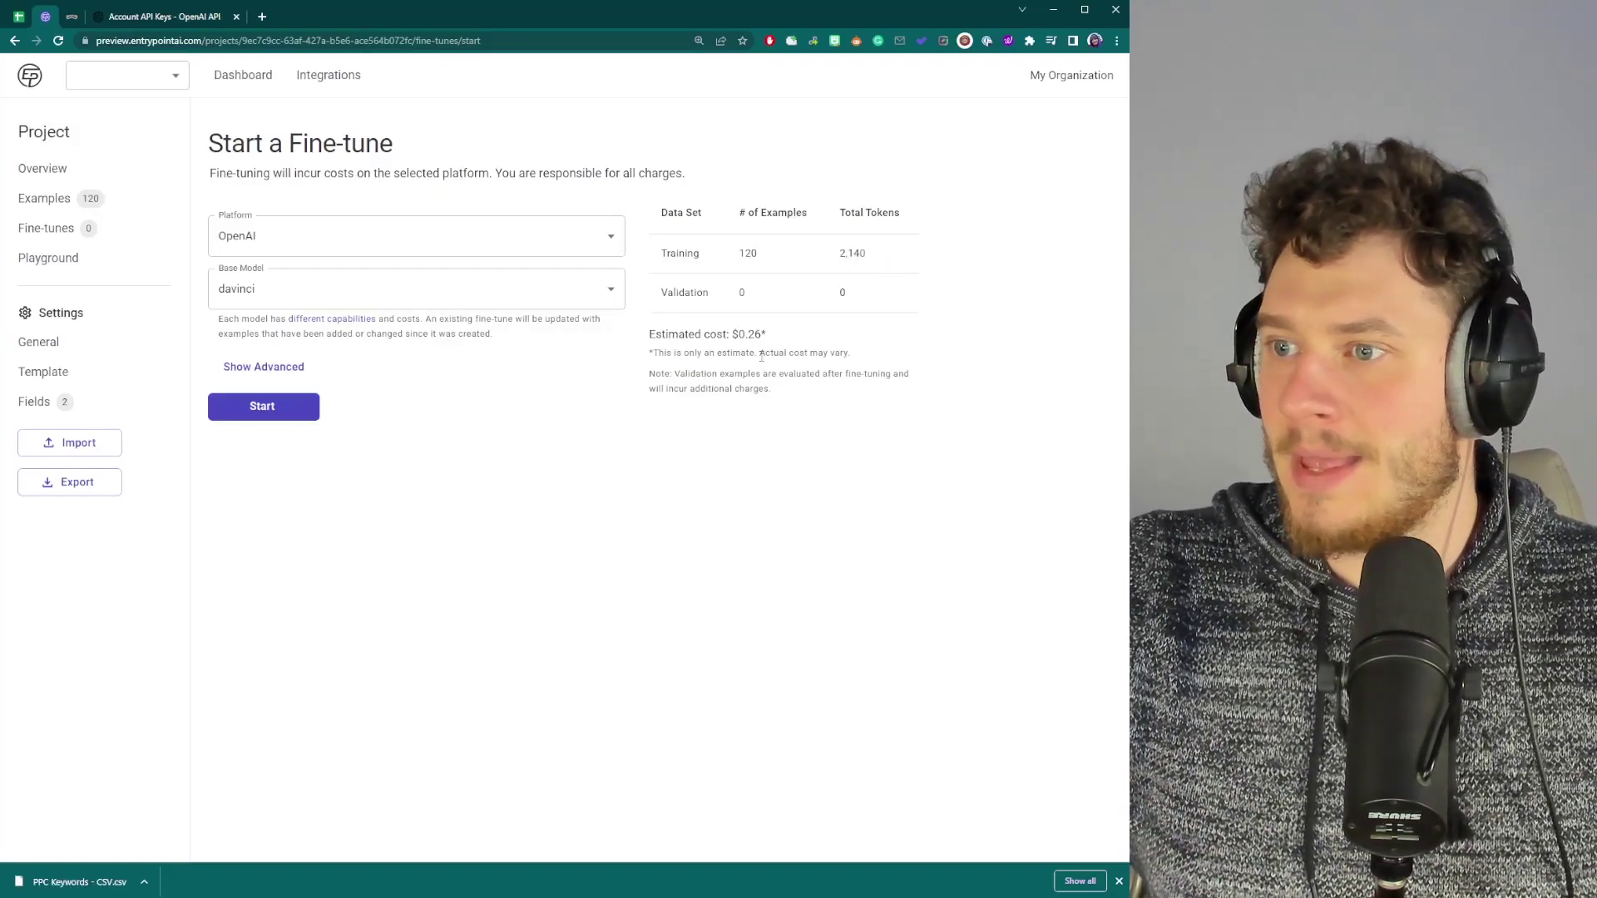
pyautogui.moveTo(777, 338); pyautogui.dragTo(642, 336)
pyautogui.click(683, 454)
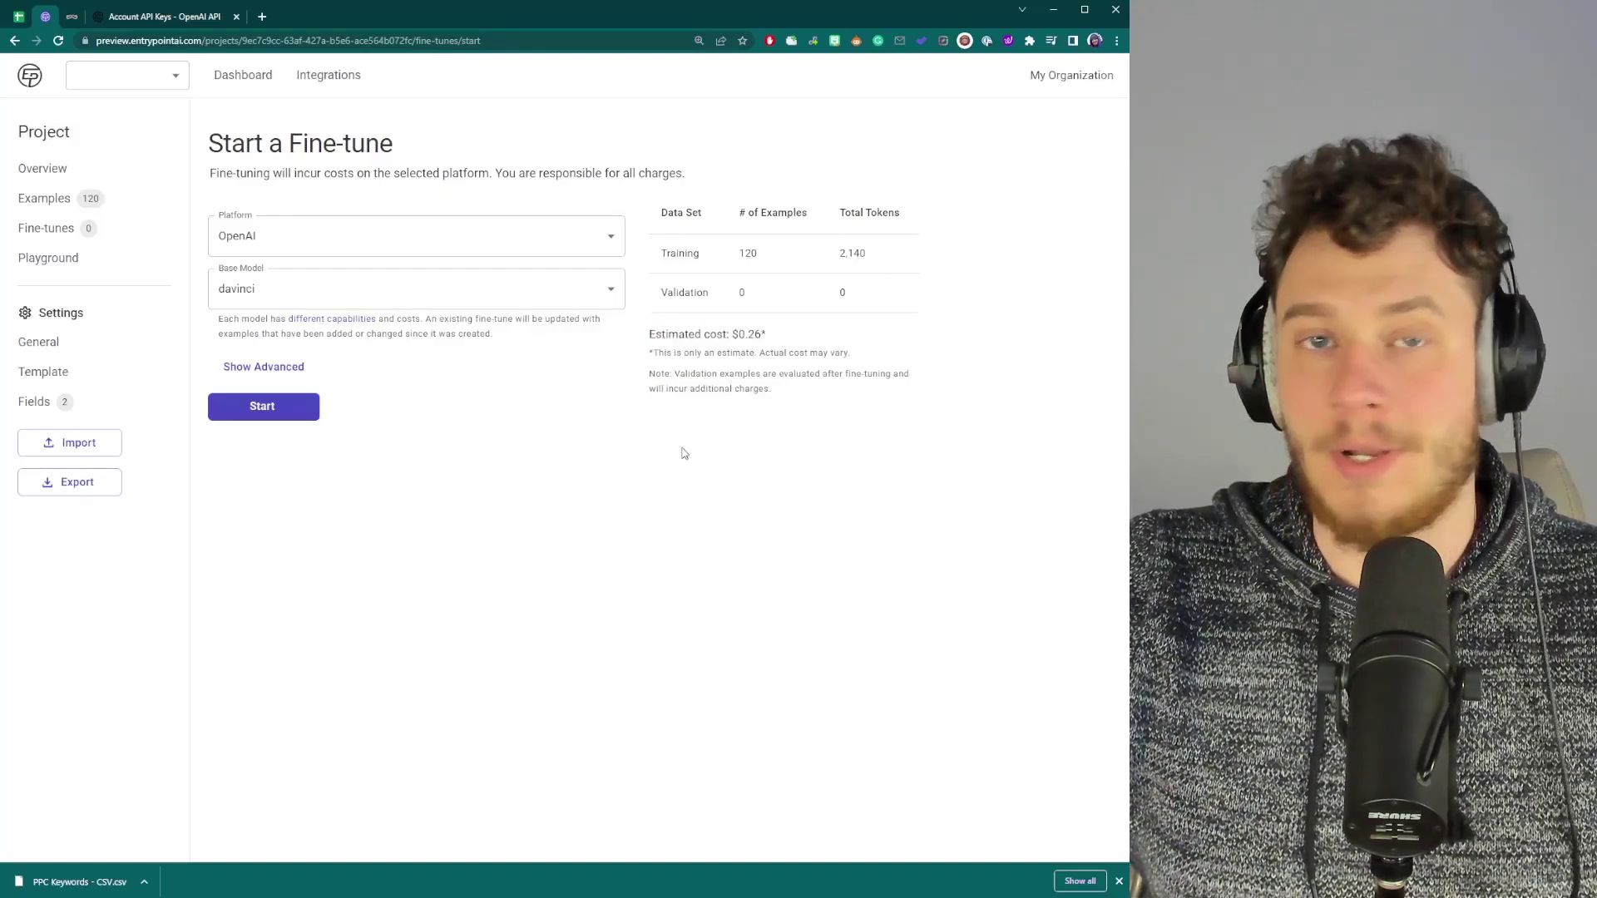
# Step: Show the advanced fine-tune settings, keep their defaults and start the fine-tune
pyautogui.click(264, 367)
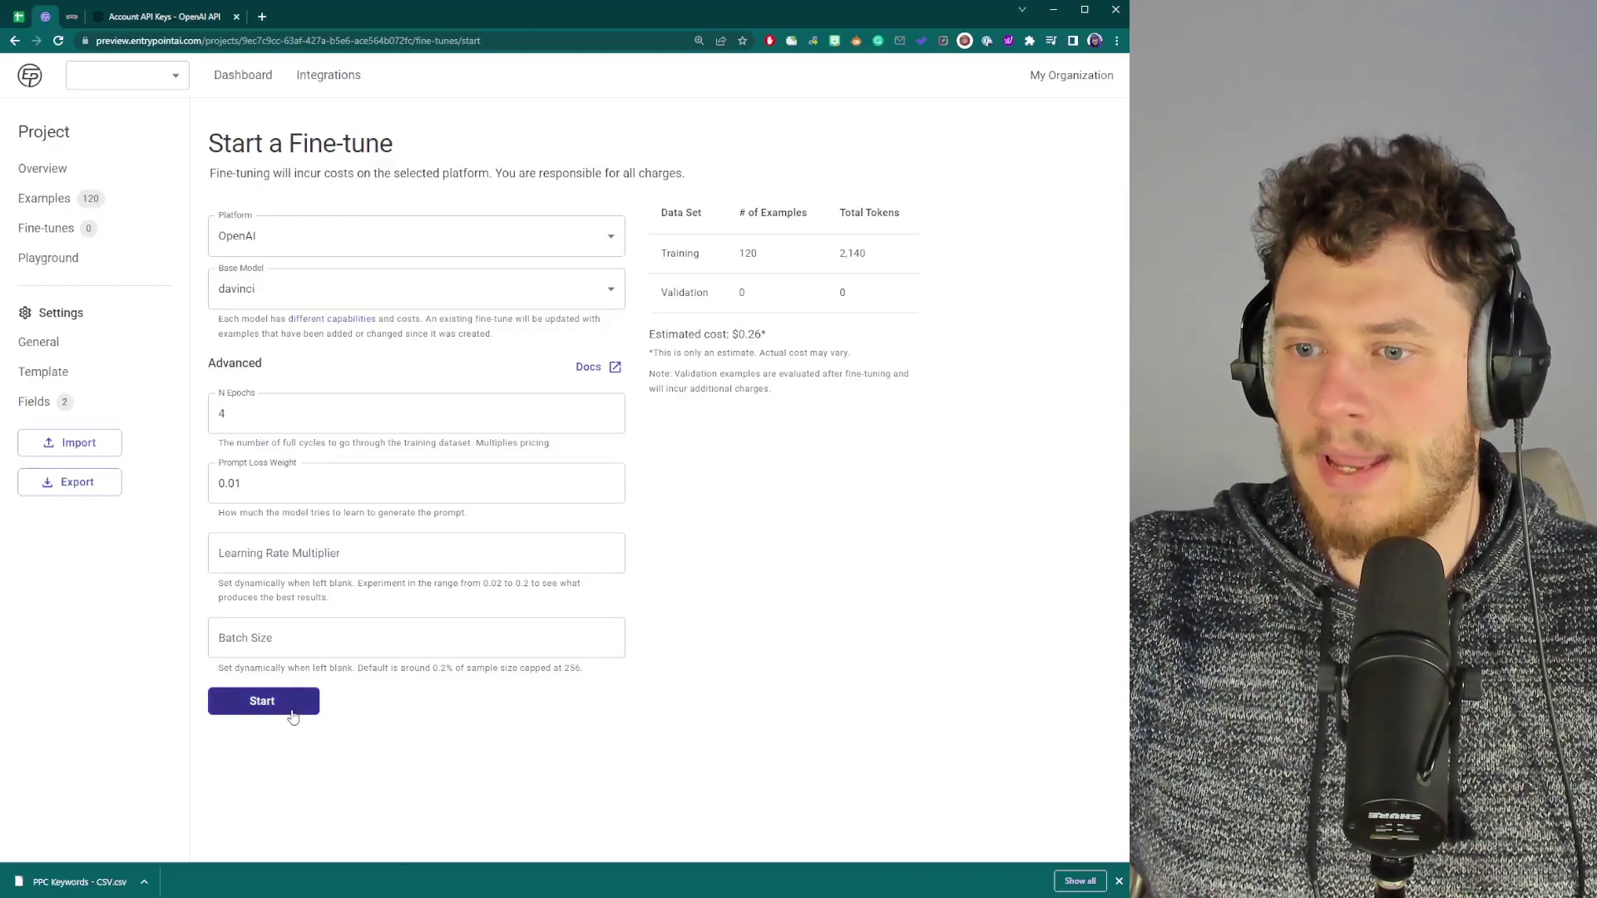
pyautogui.click(293, 715)
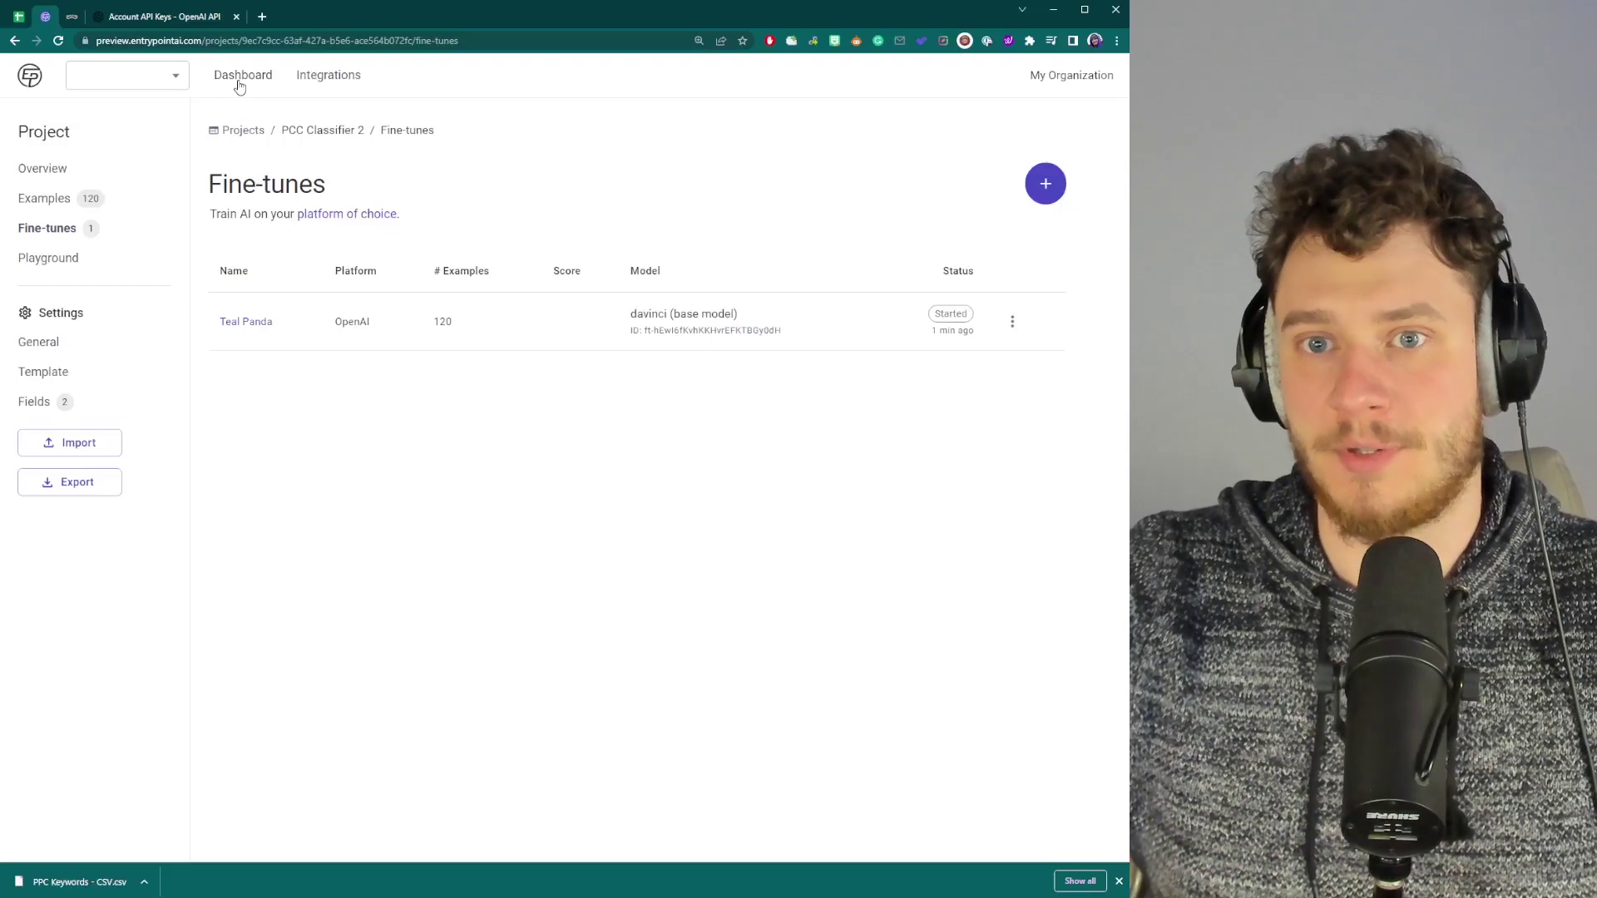
# Step: Create a new project named "Story Generator Test" with type Generator and Blank project as the initial setup
pyautogui.click(240, 76)
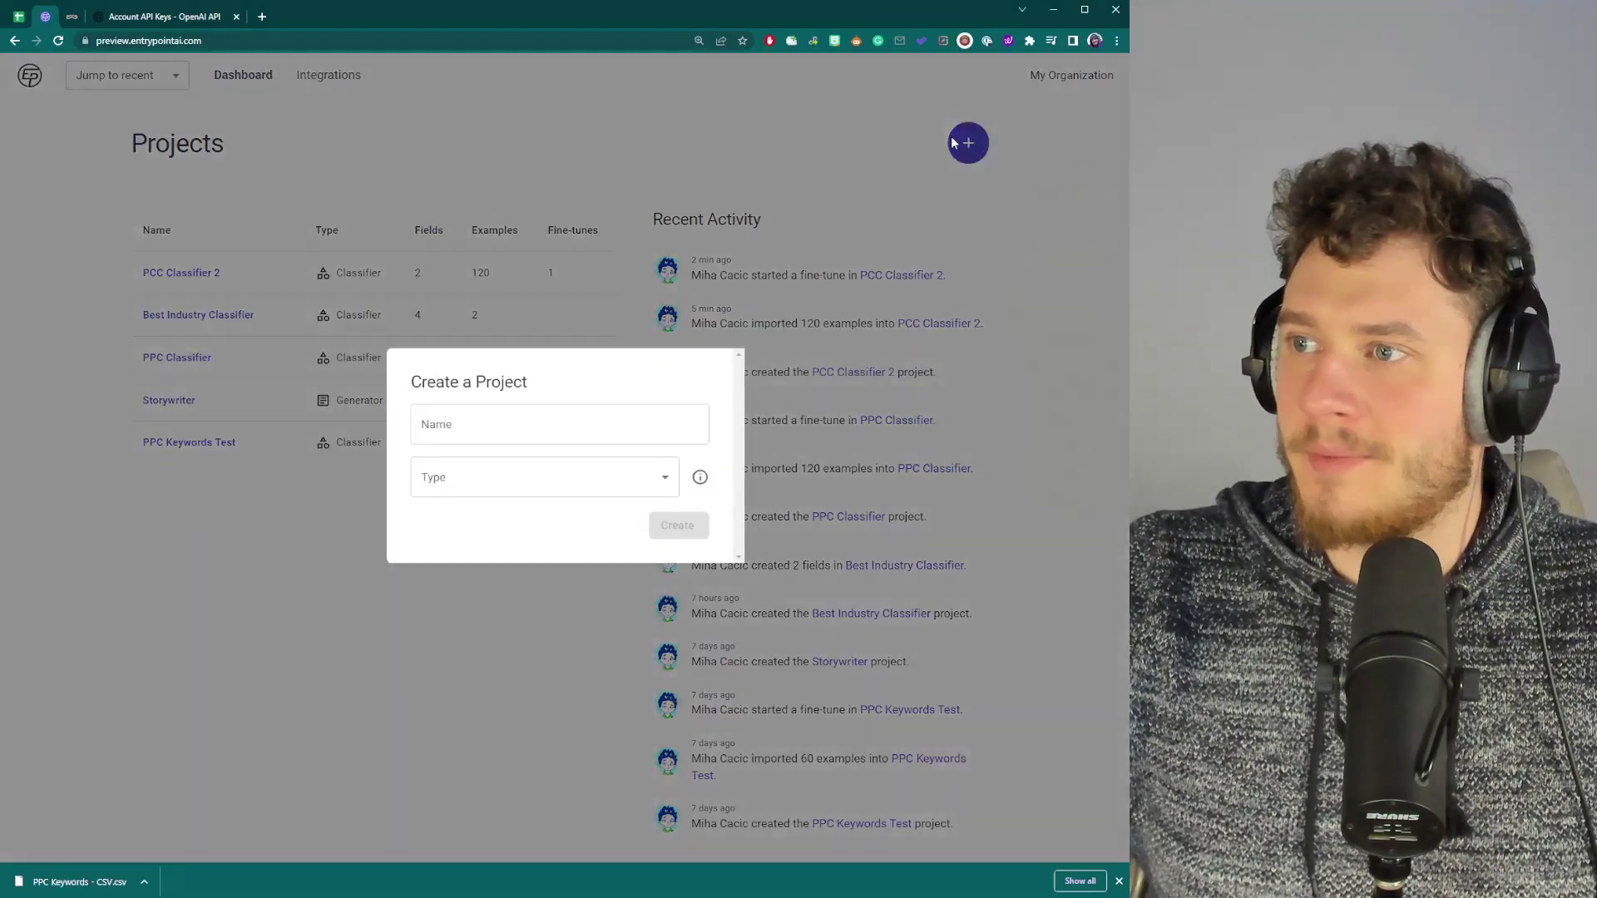
pyautogui.click(563, 424)
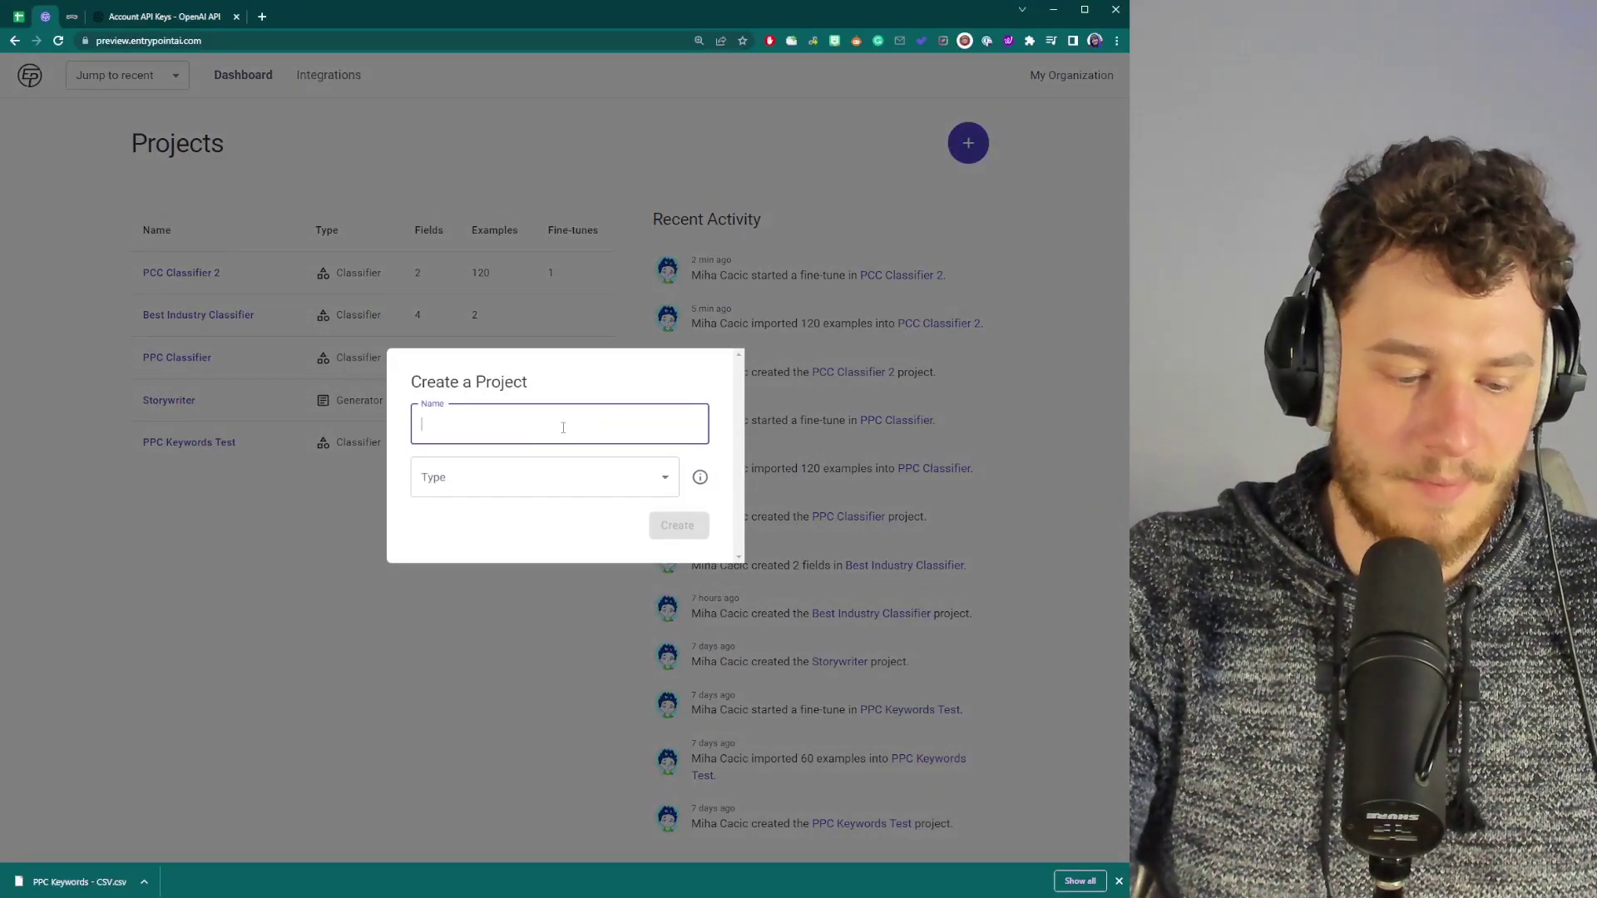
pyautogui.write('Story Generator Test')
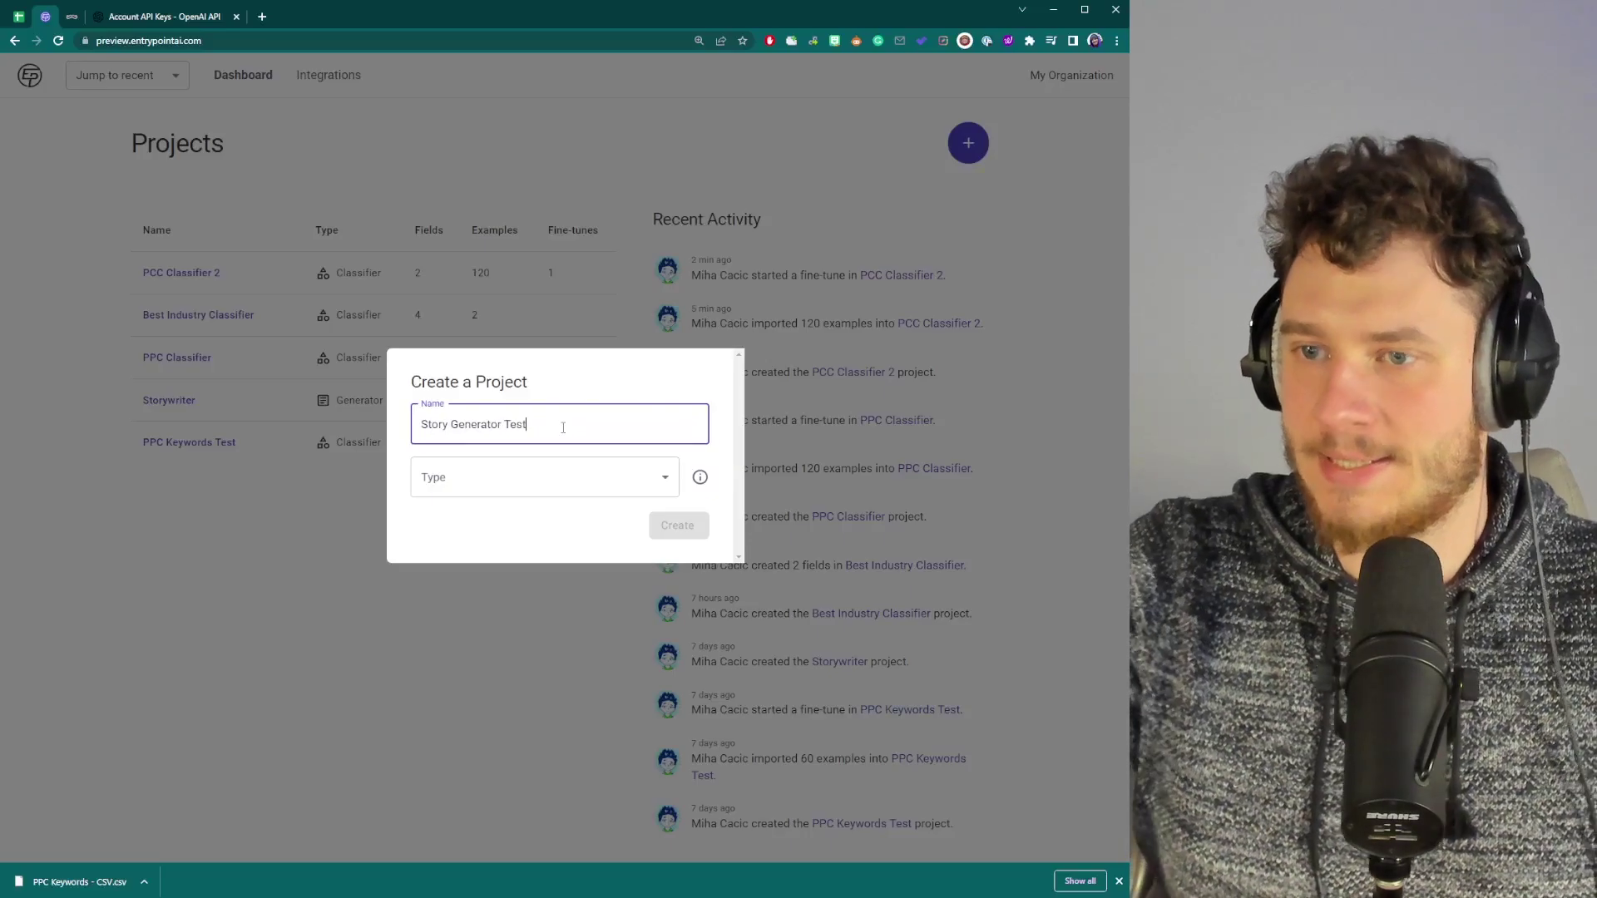
pyautogui.click(510, 477)
pyautogui.click(482, 516)
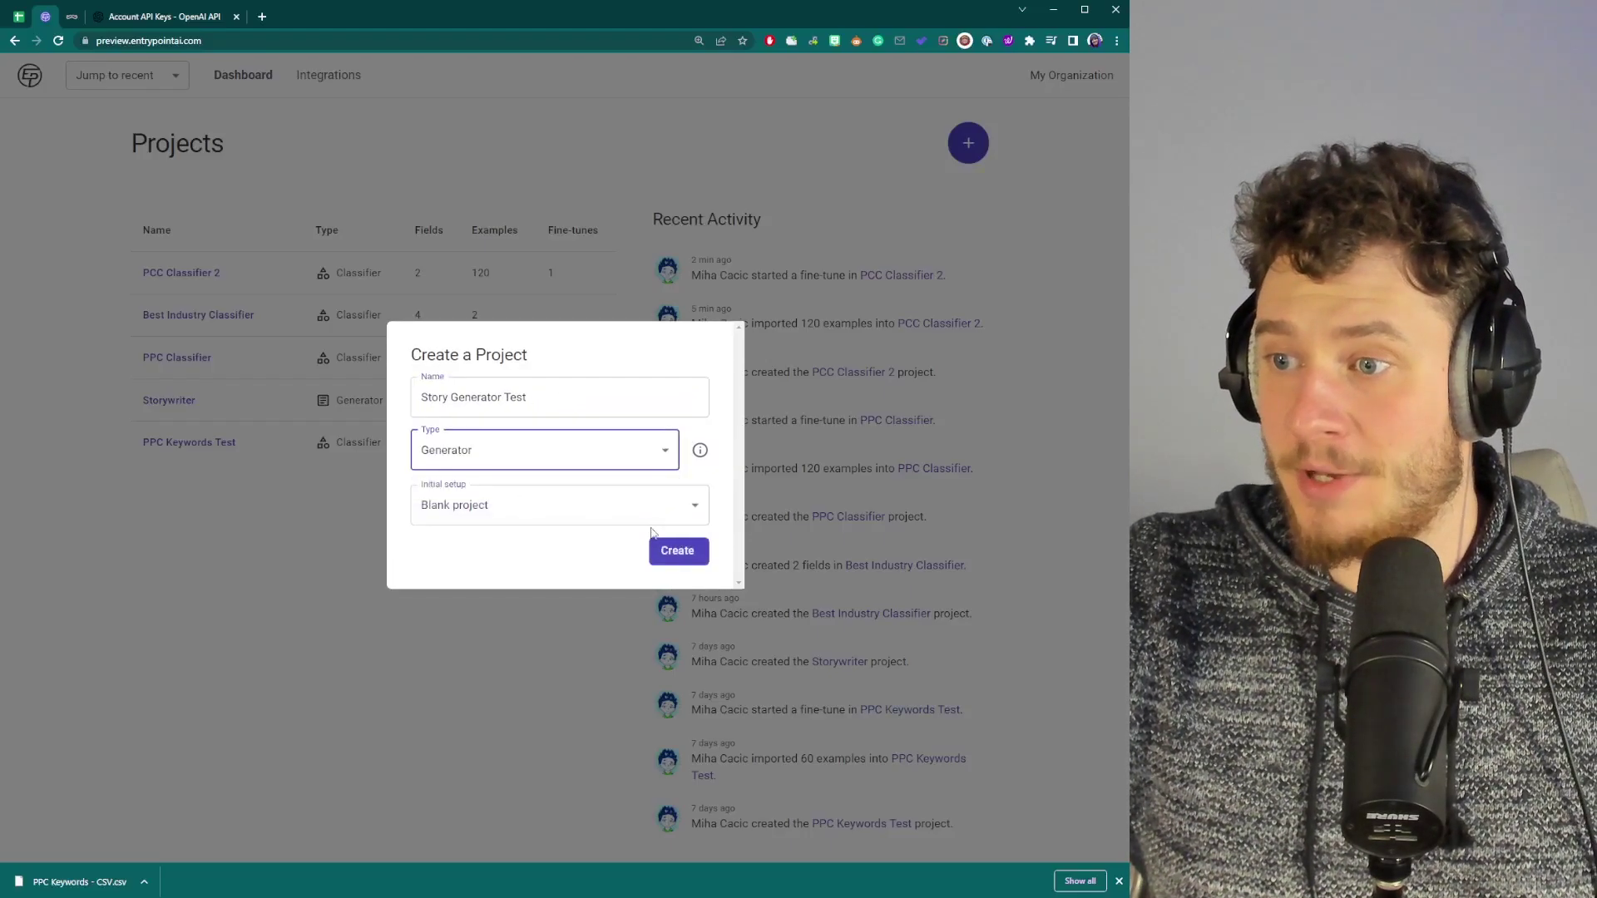
pyautogui.click(665, 550)
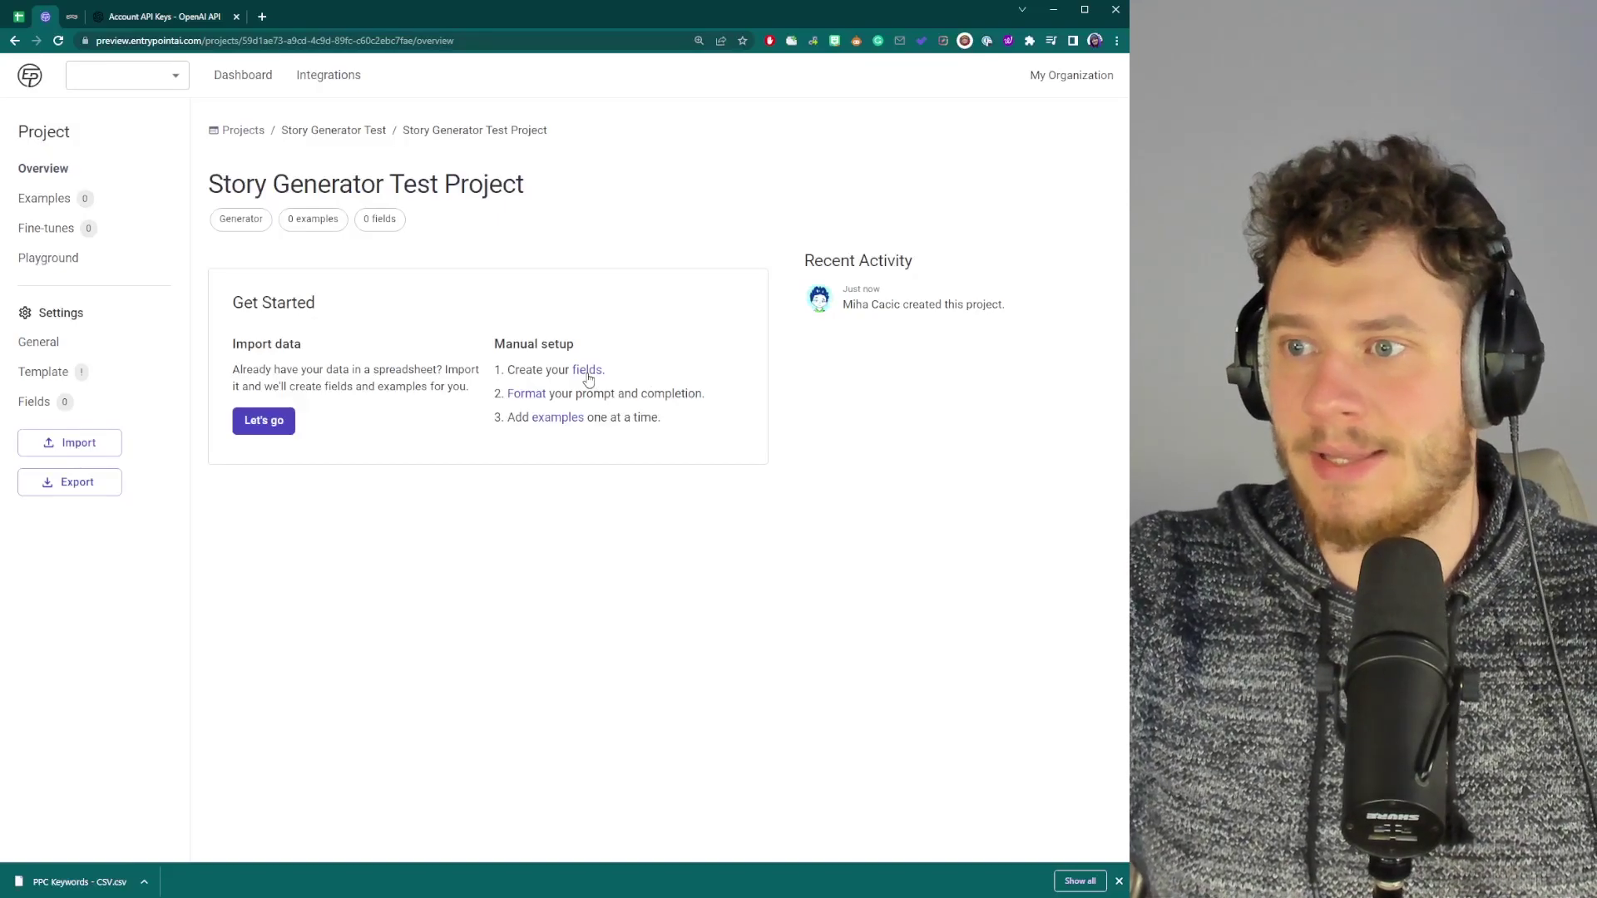
# Step: Add a Text field named "promp" with Prompt as its target to the project's fields and save it
pyautogui.click(587, 372)
pyautogui.click(1025, 178)
pyautogui.click(862, 155)
pyautogui.click(841, 176)
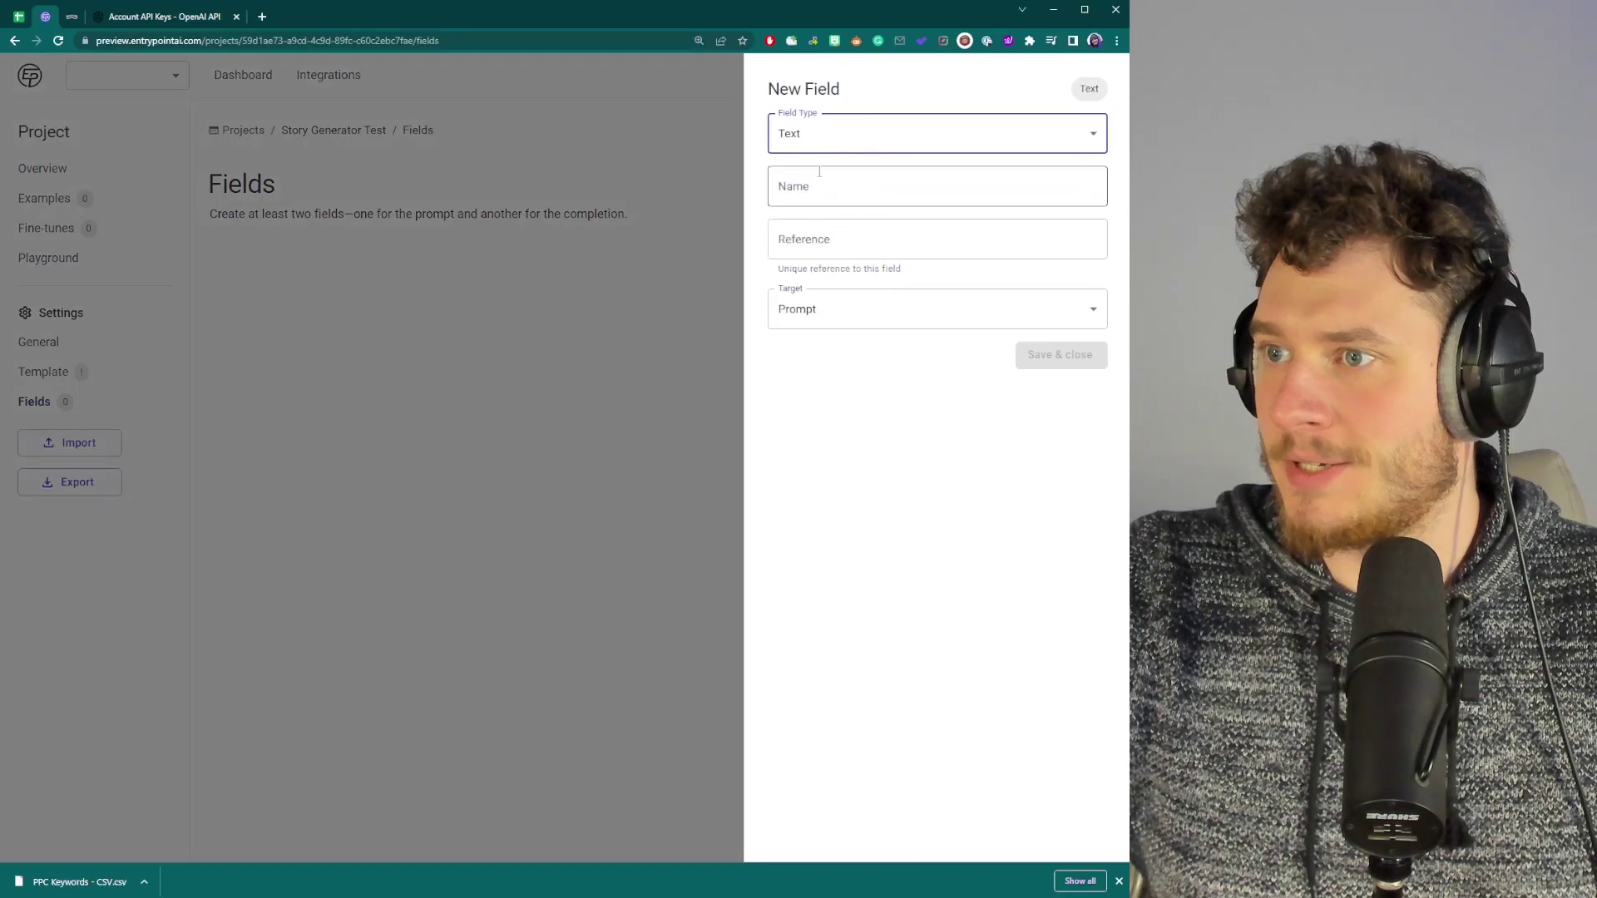
pyautogui.click(832, 200)
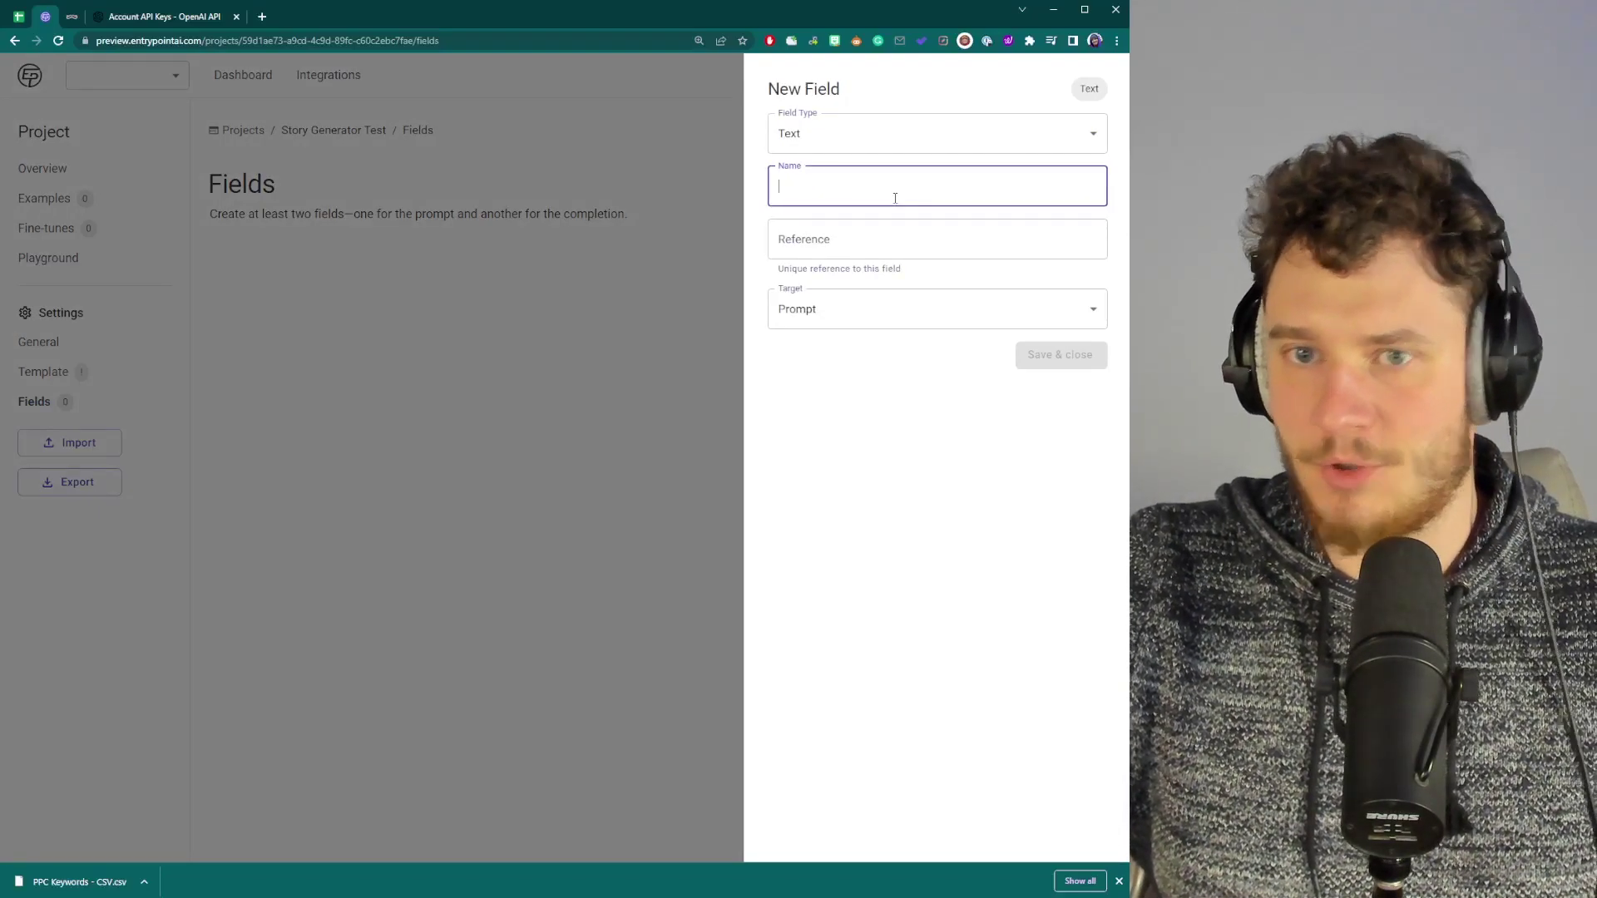
pyautogui.write('promp')
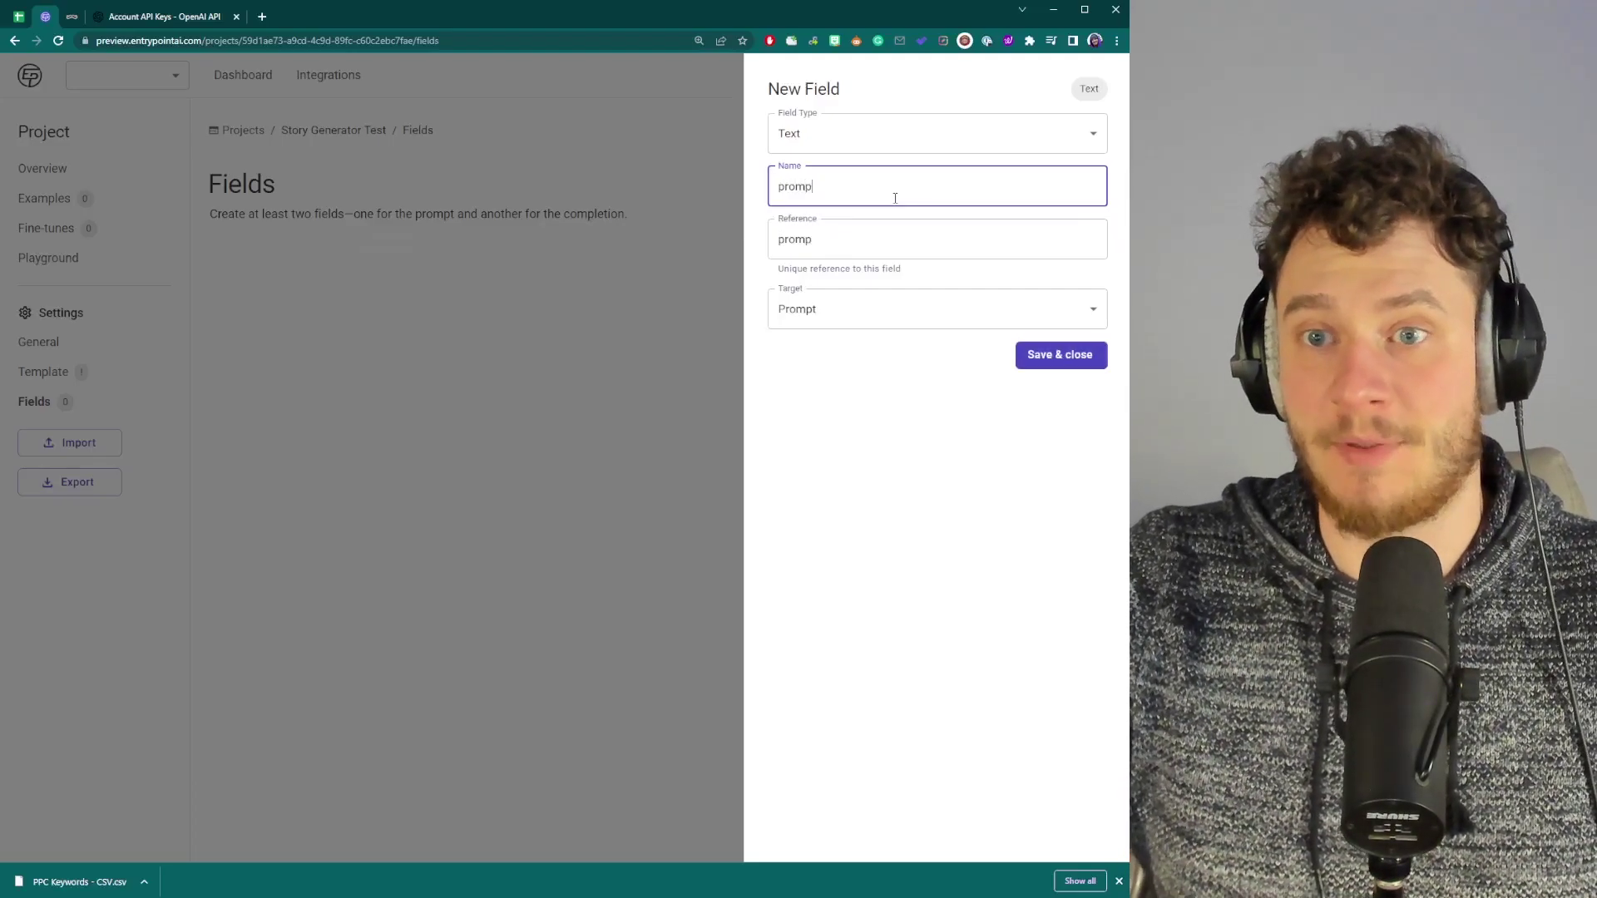
pyautogui.click(831, 317)
pyautogui.click(832, 346)
pyautogui.click(1050, 355)
# Step: Add a Text field named "completion" with Completion as its target to the project's fields and save it
pyautogui.click(1031, 189)
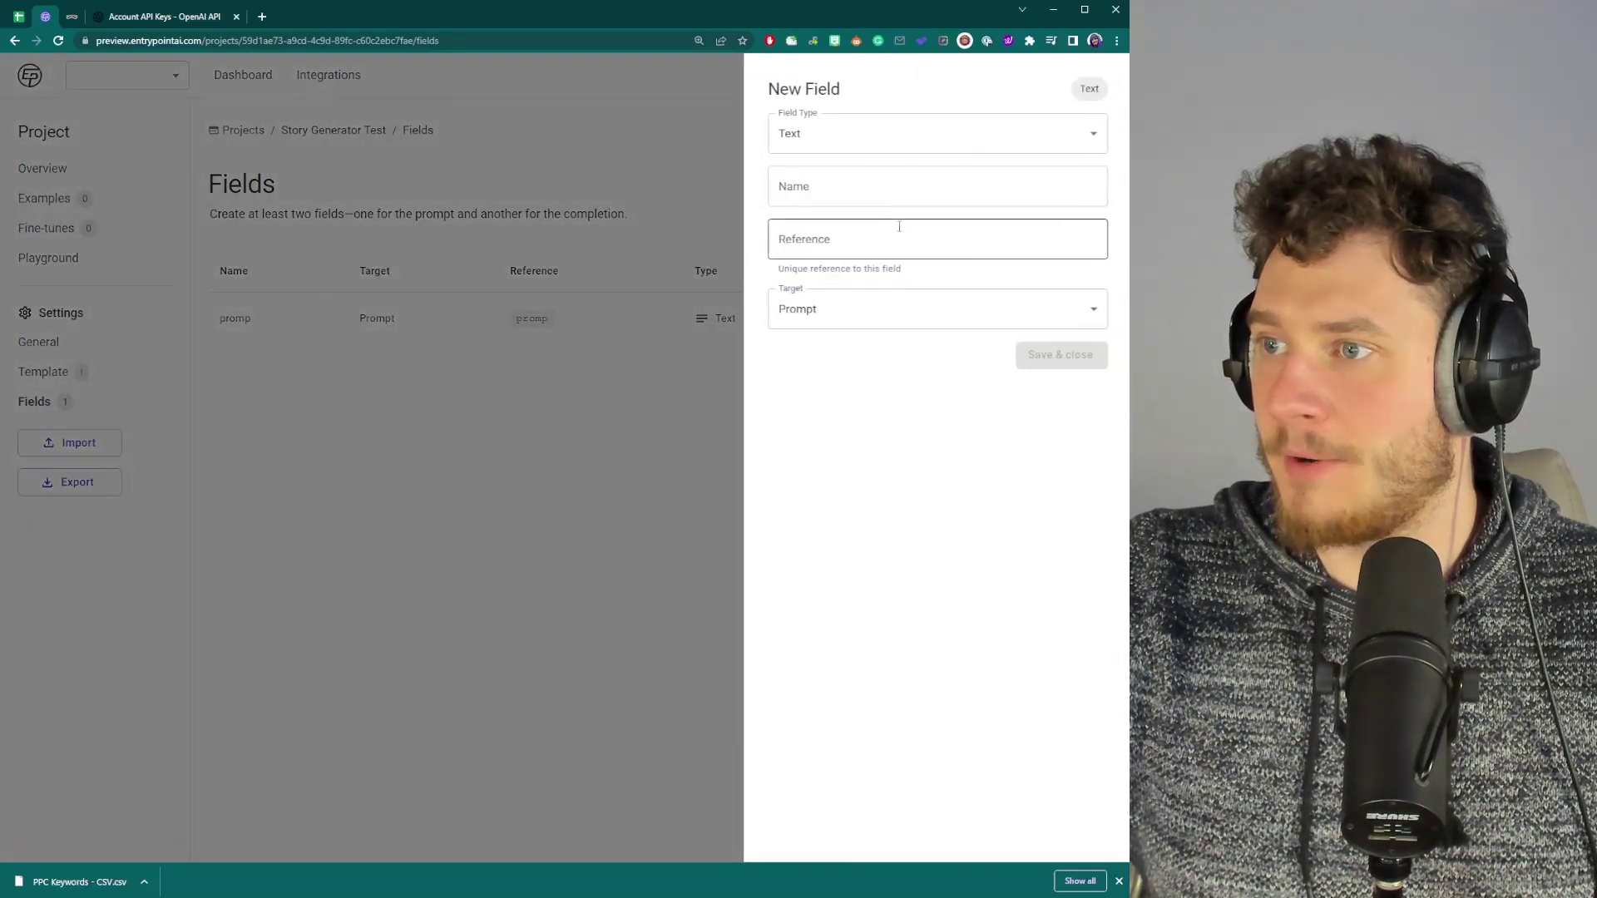
pyautogui.click(854, 185)
pyautogui.write('completion')
pyautogui.click(877, 319)
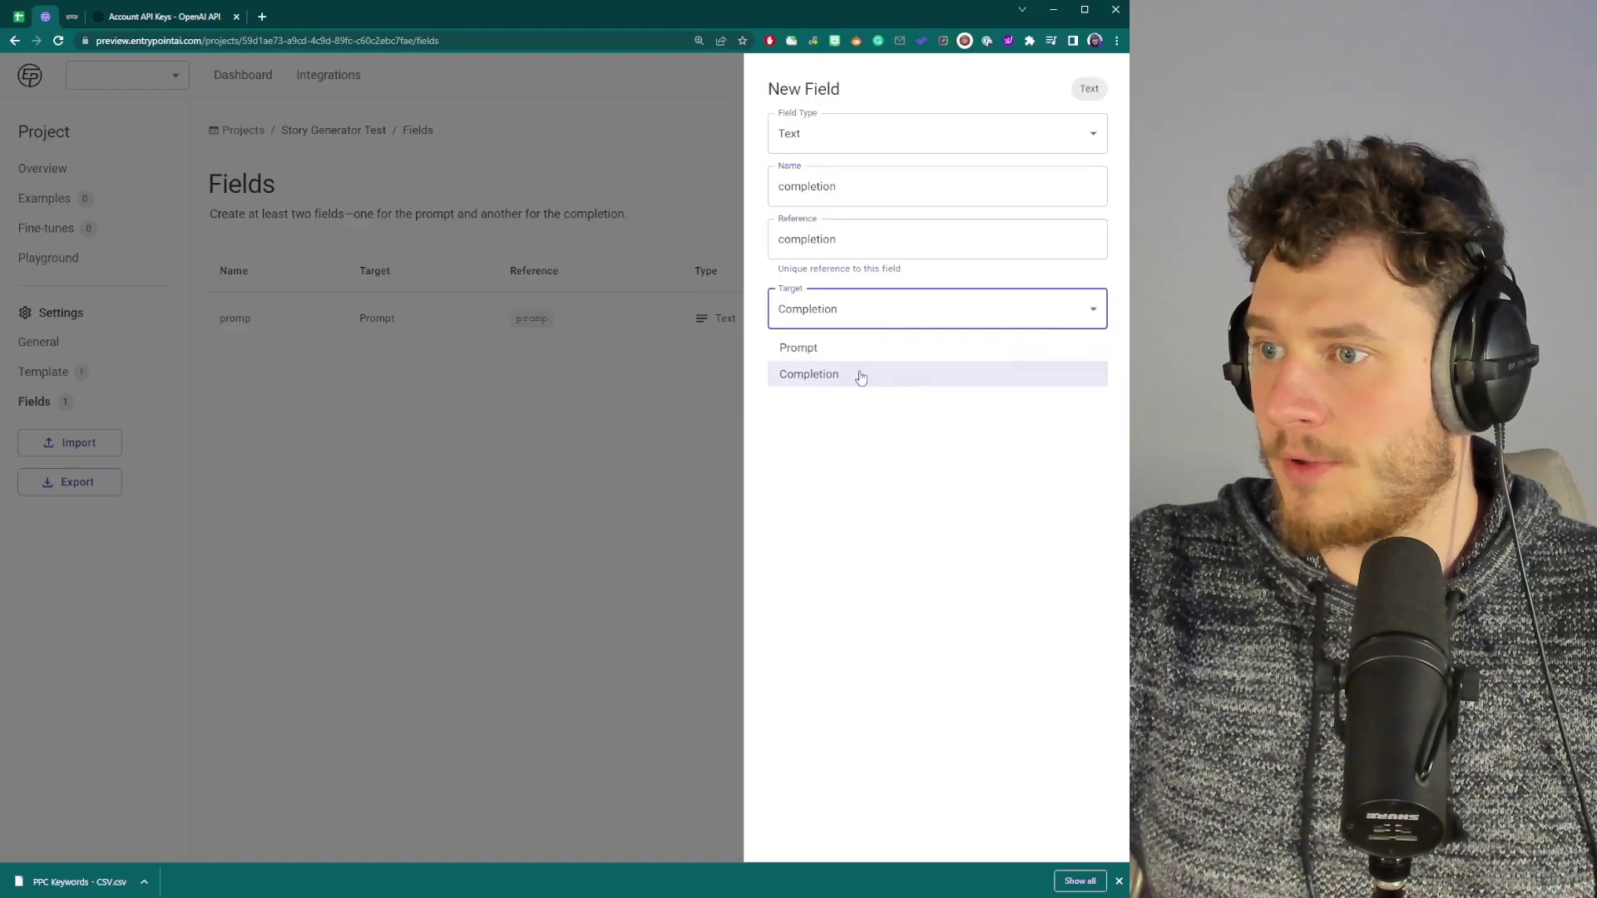
pyautogui.click(877, 371)
pyautogui.click(1056, 356)
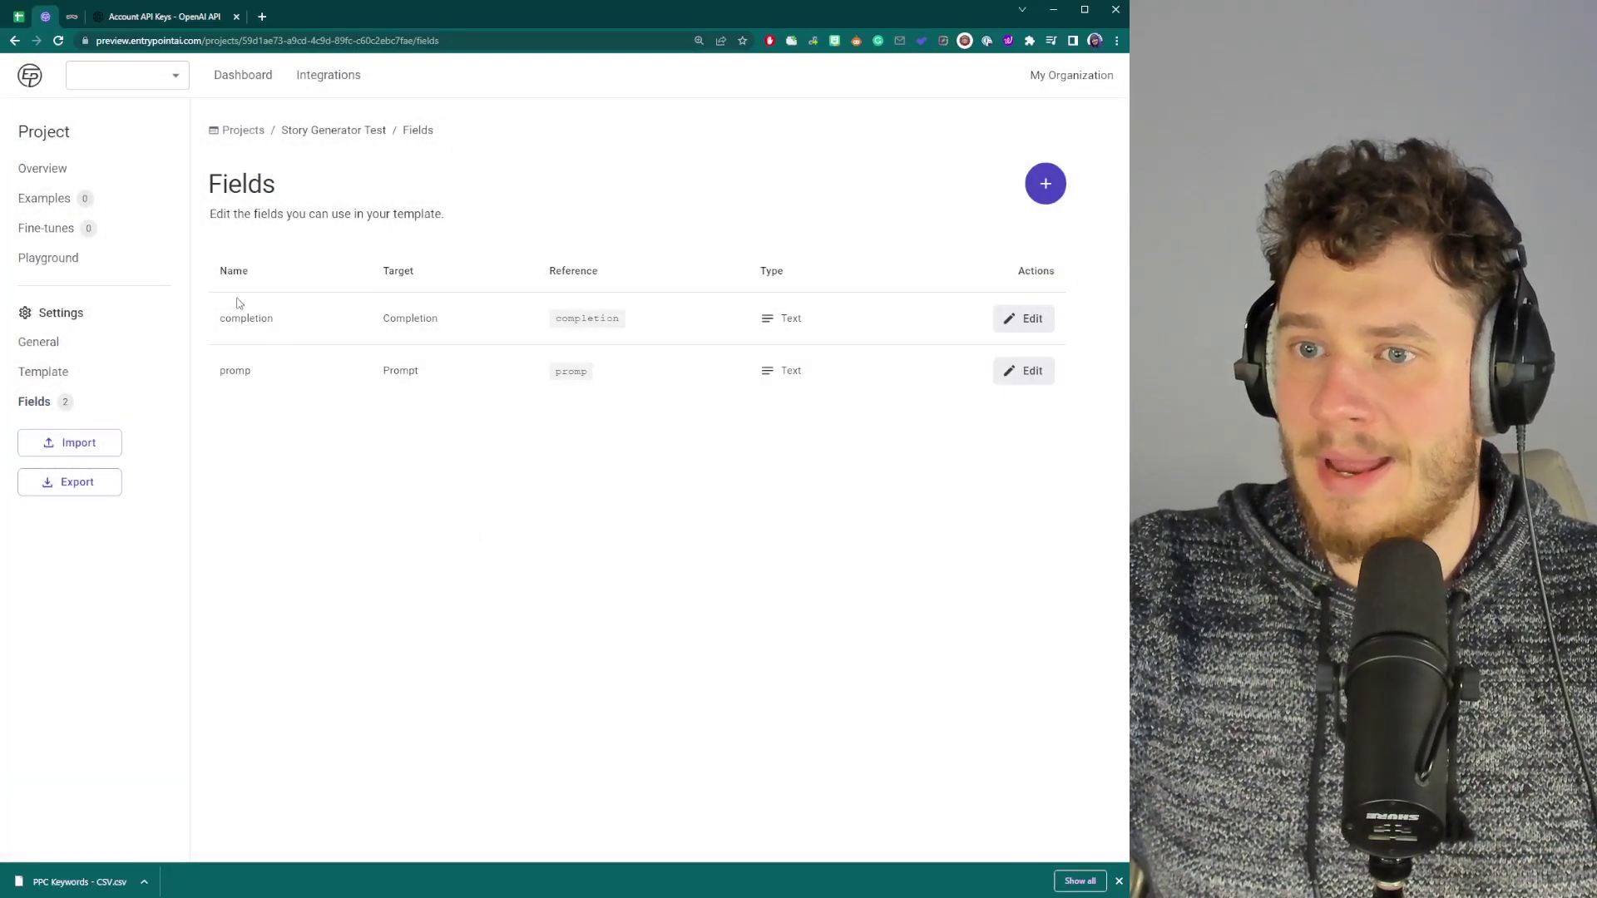
# Step: Examine the field references used in the template's prompt and completion
pyautogui.click(59, 384)
pyautogui.moveTo(277, 303); pyautogui.dragTo(216, 297)
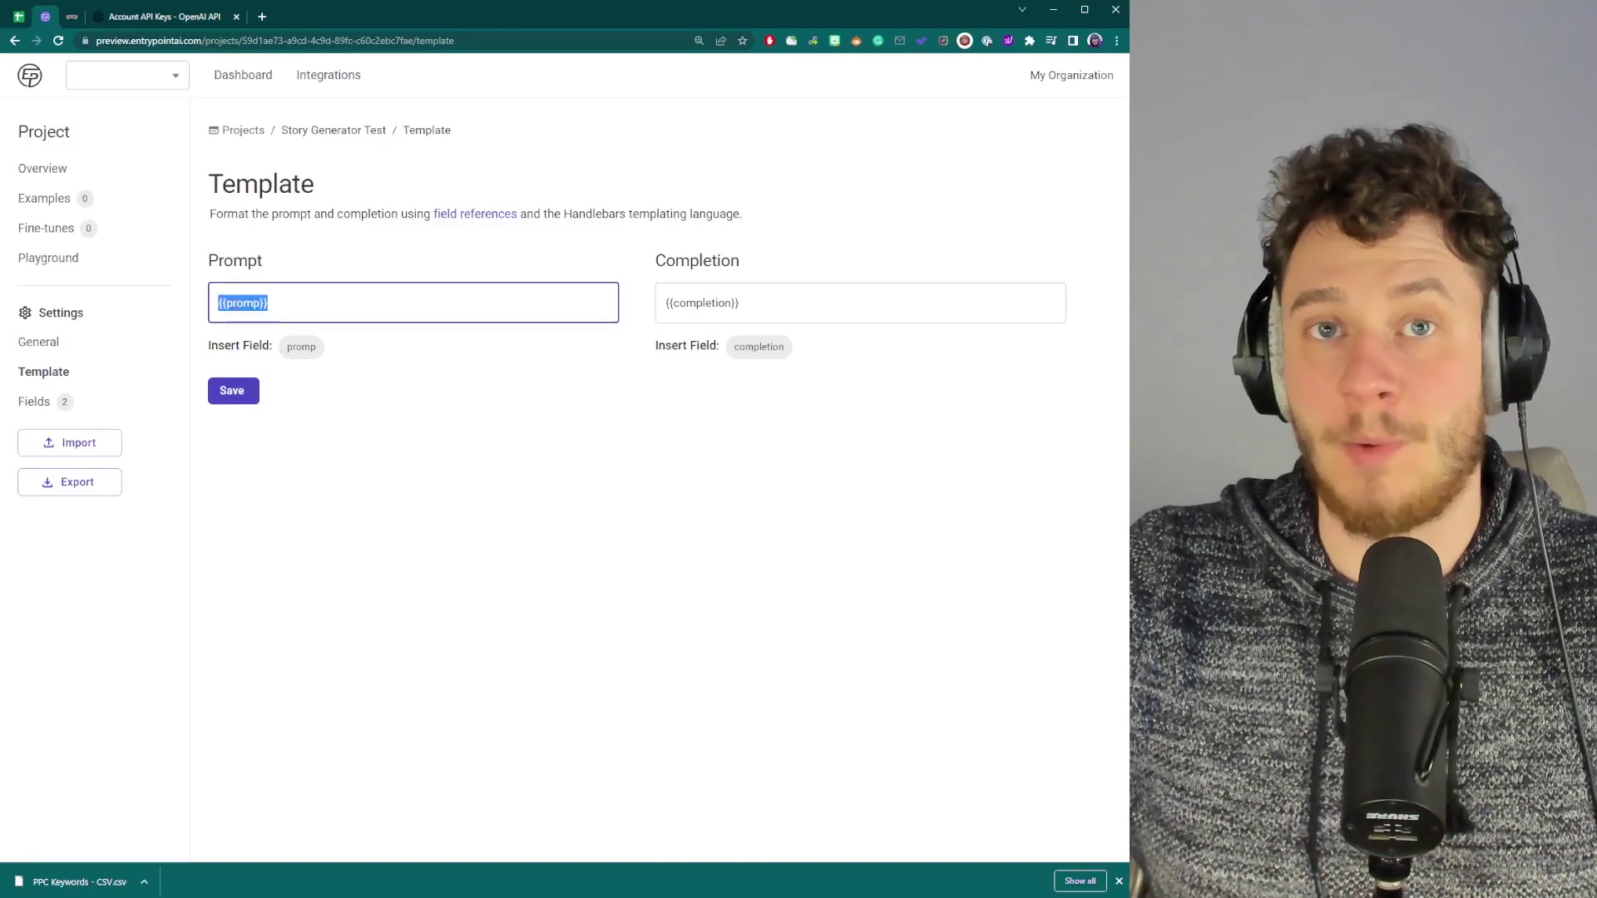
pyautogui.doubleClick(717, 295)
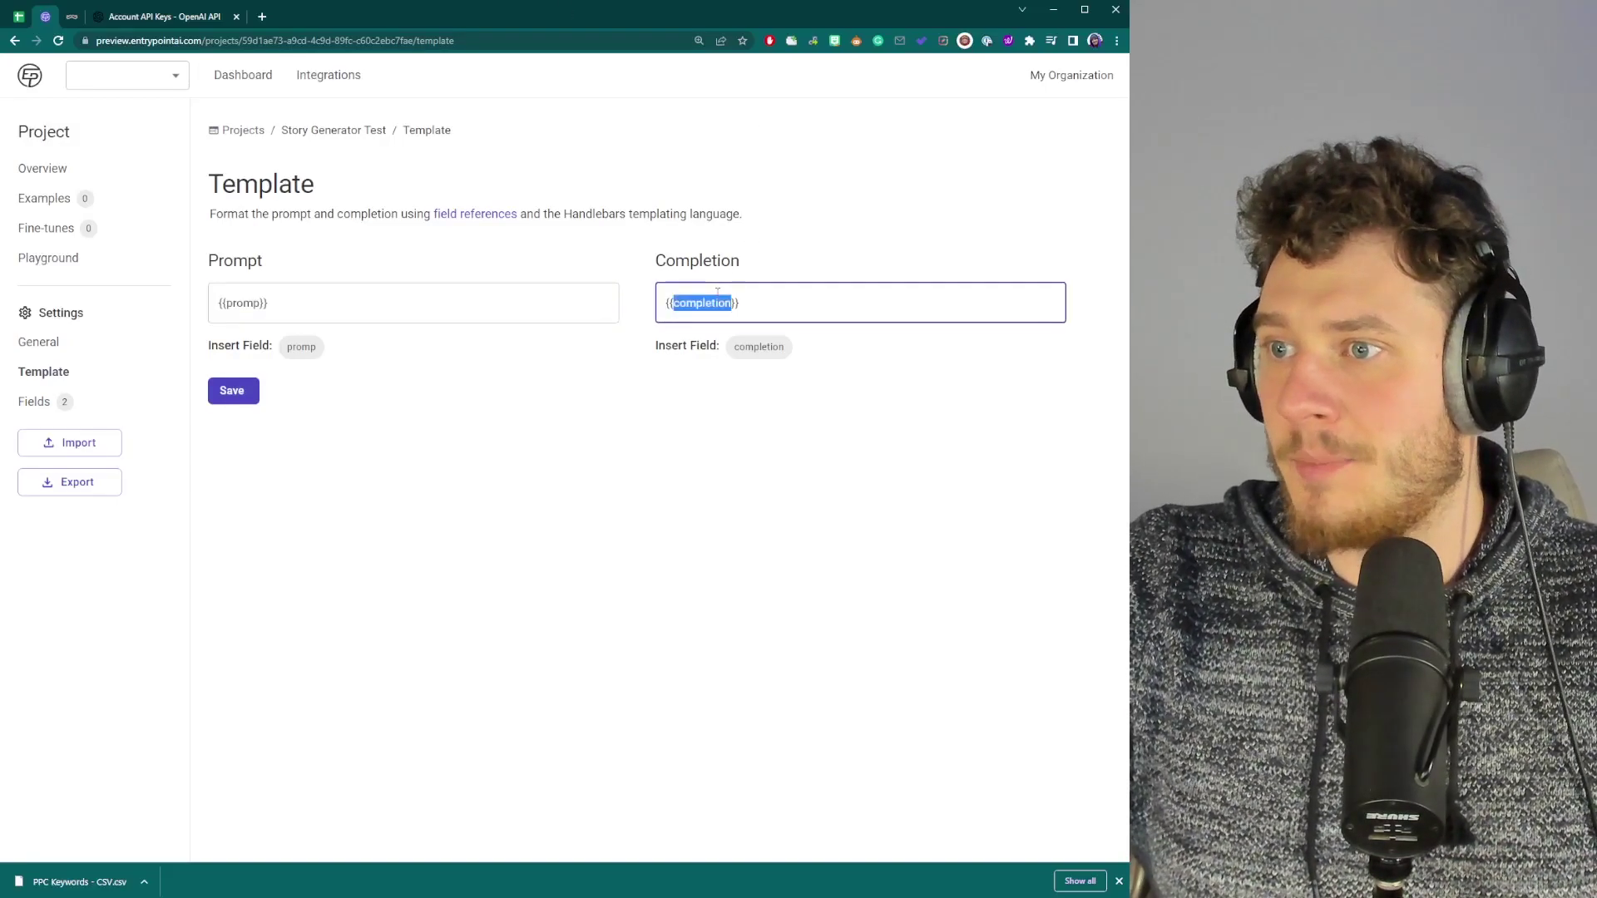
# Step: Create a training example with the prompt "Write a story about a female spiderqueen named Icky" and the completion "Icky was a ...."
pyautogui.click(49, 201)
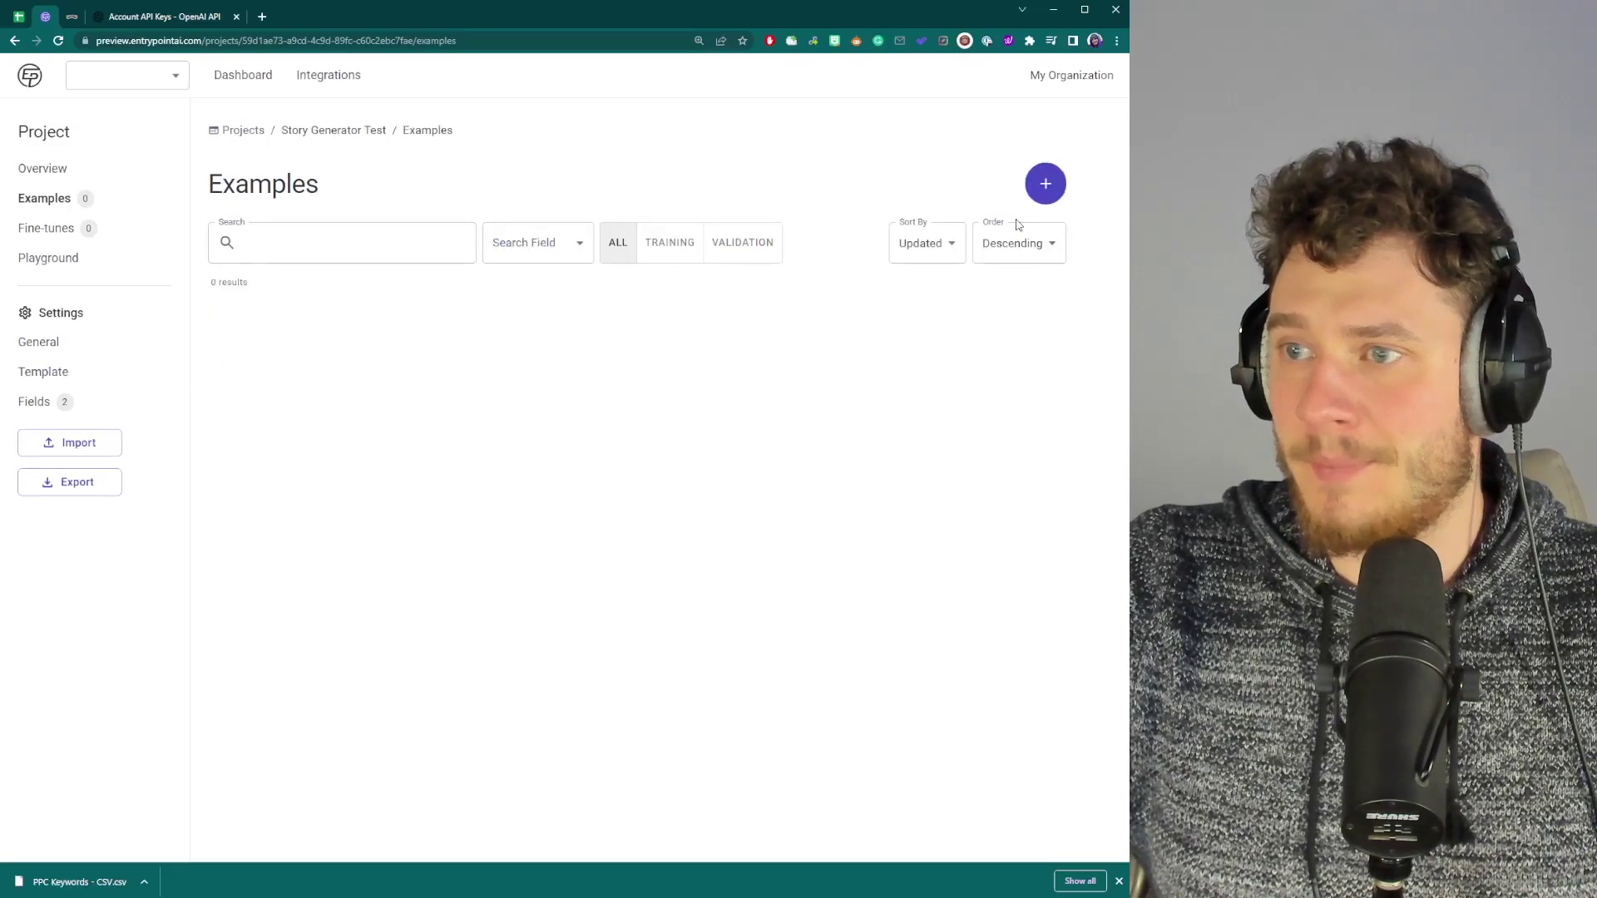
pyautogui.click(1045, 184)
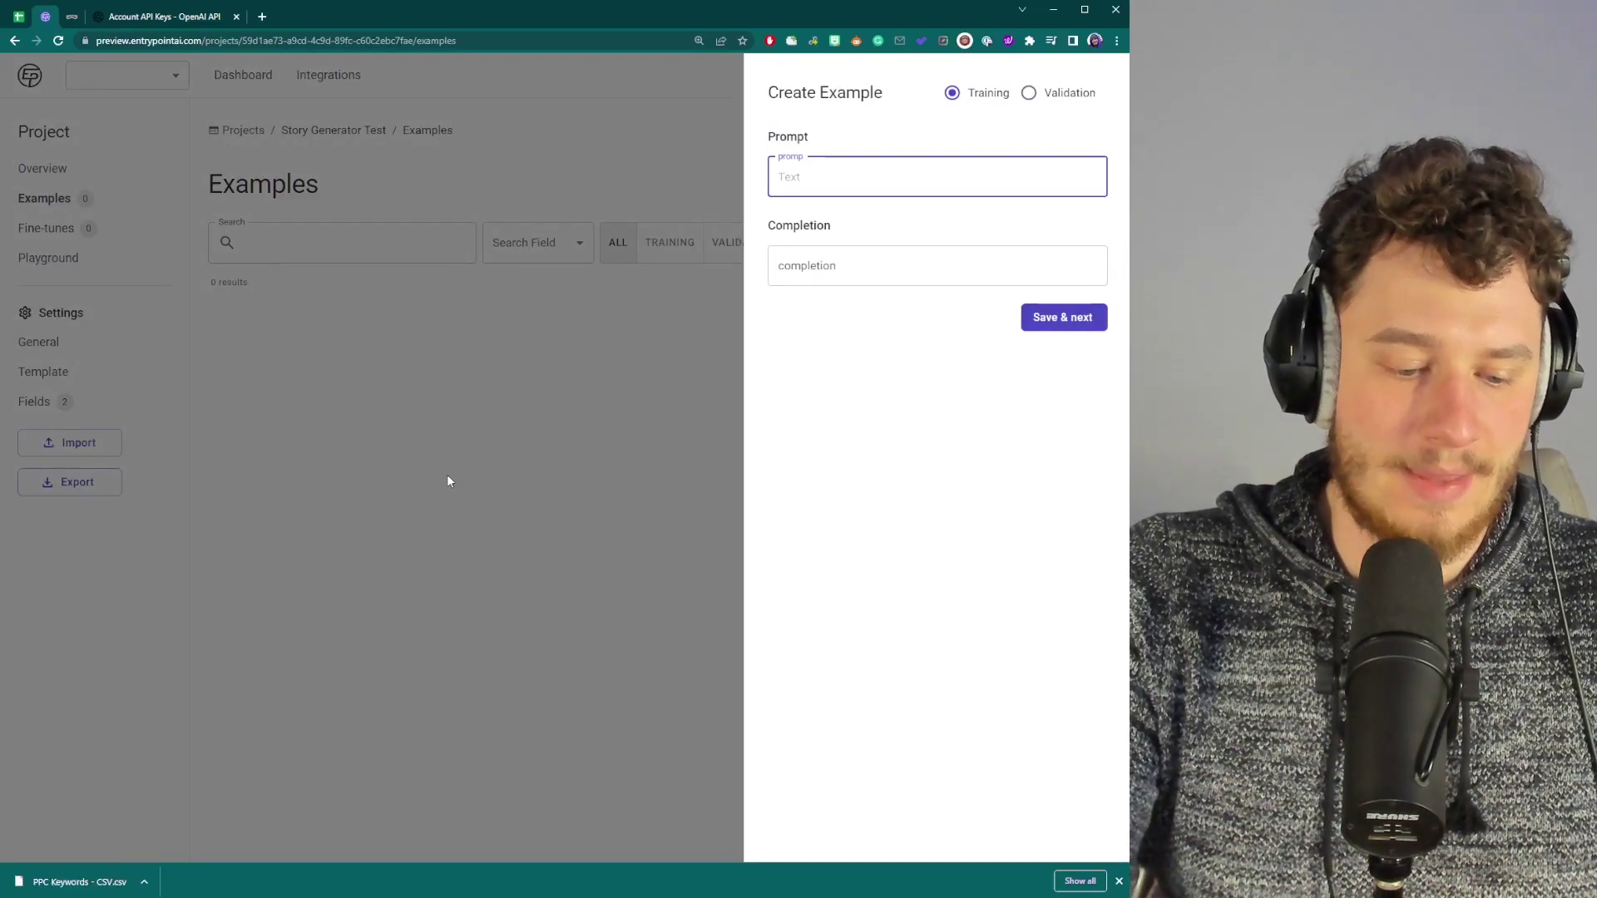
pyautogui.write('Write a story abou')
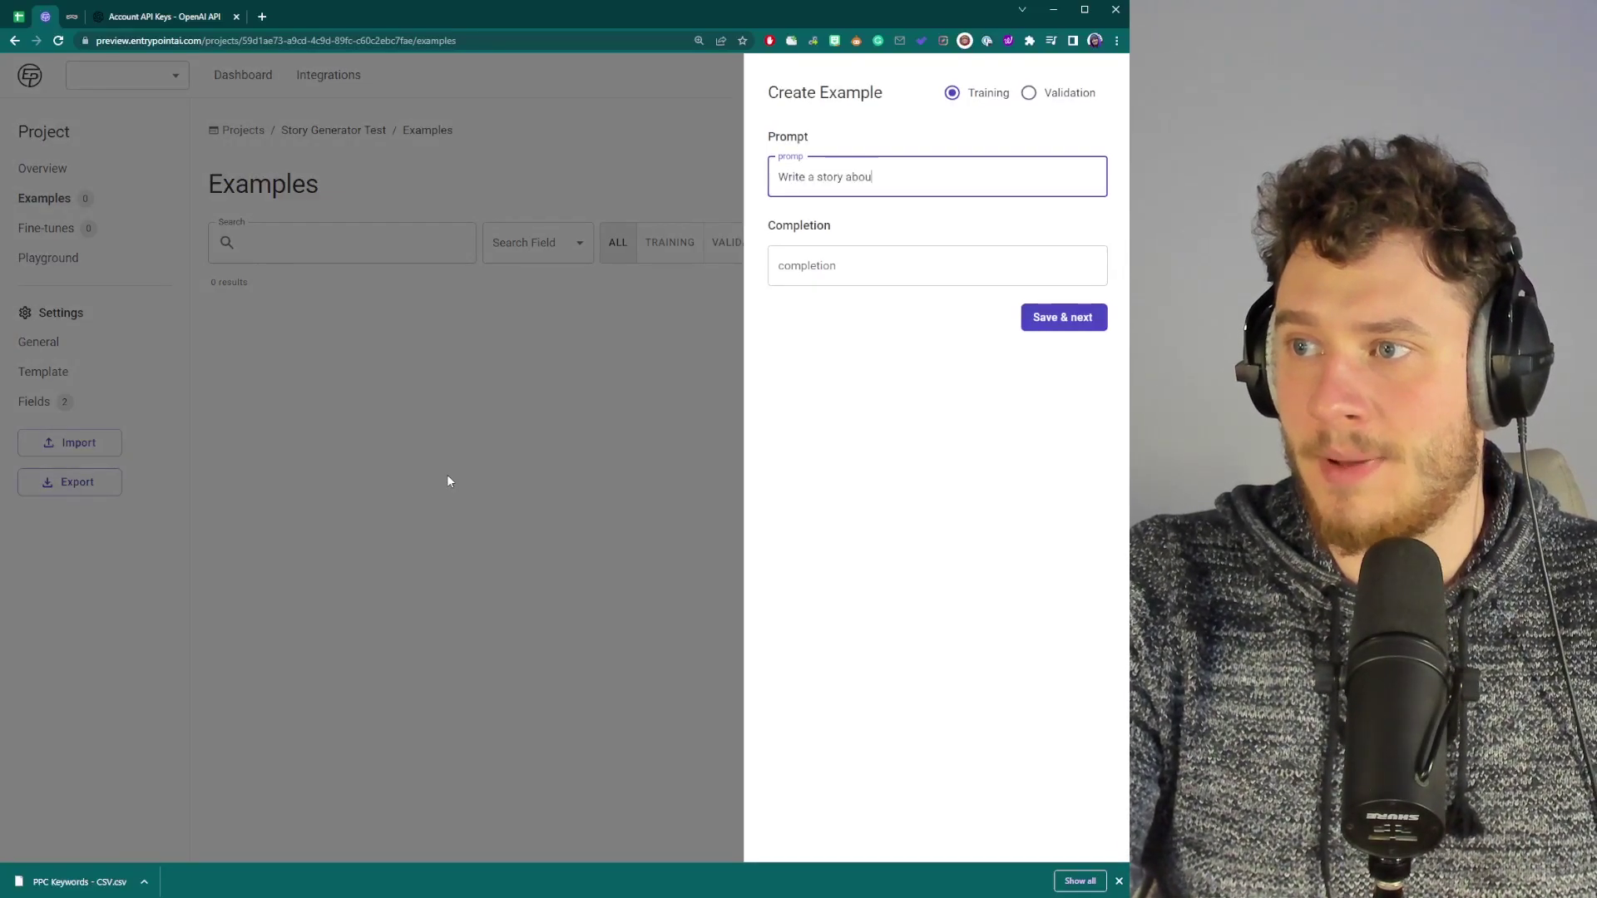
pyautogui.write('t a female ')
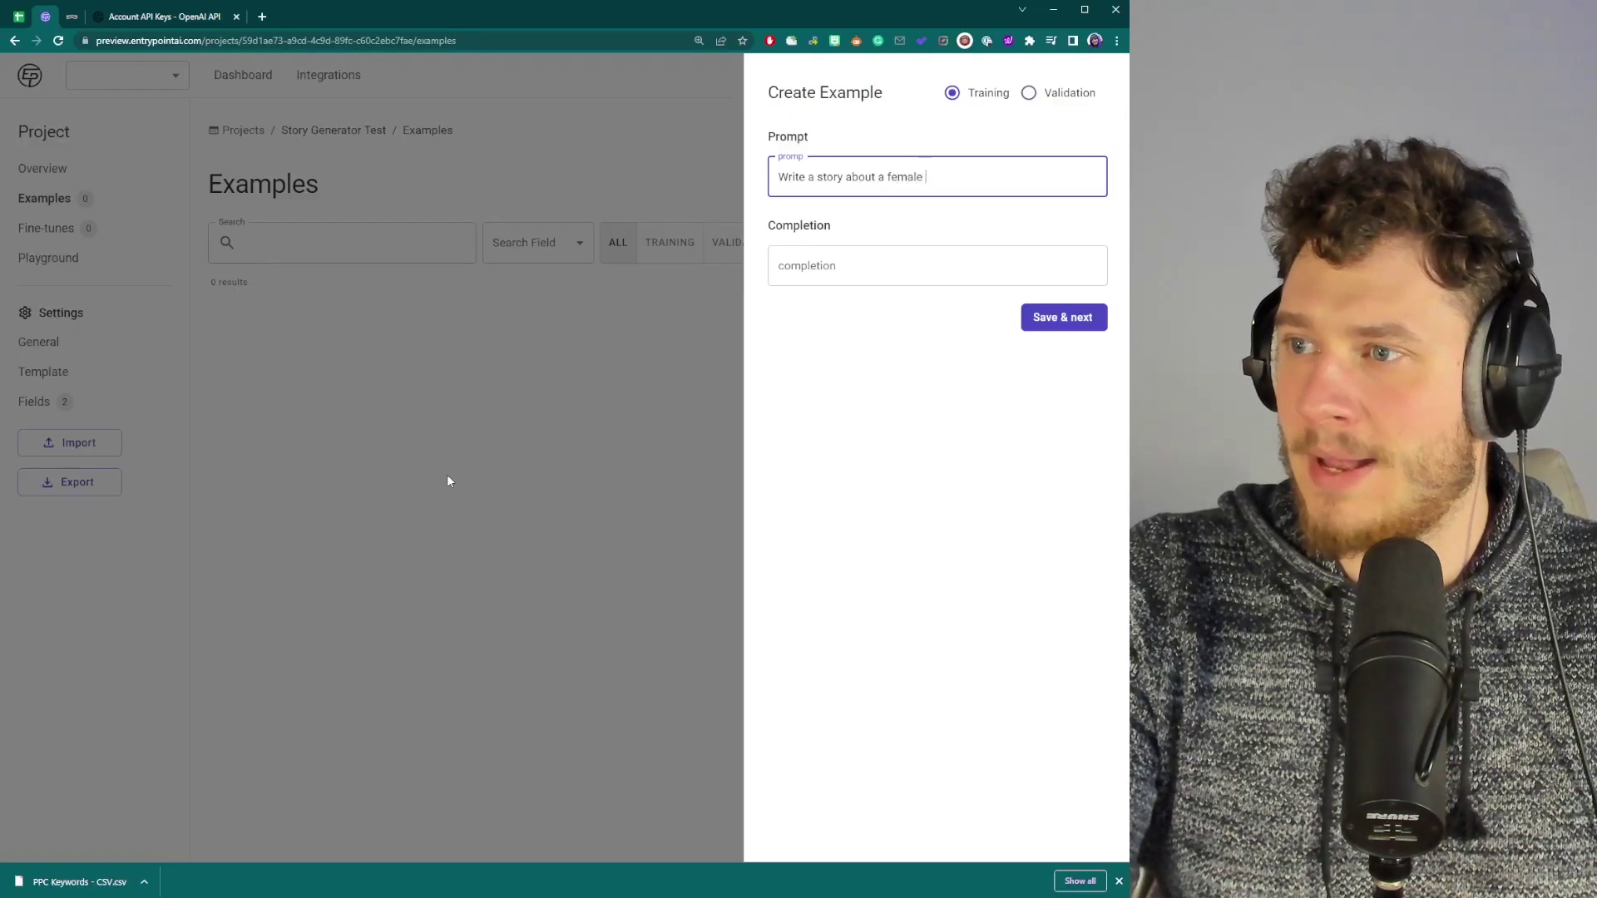
pyautogui.write('spiderqueen named Icky')
pyautogui.press('Tab')
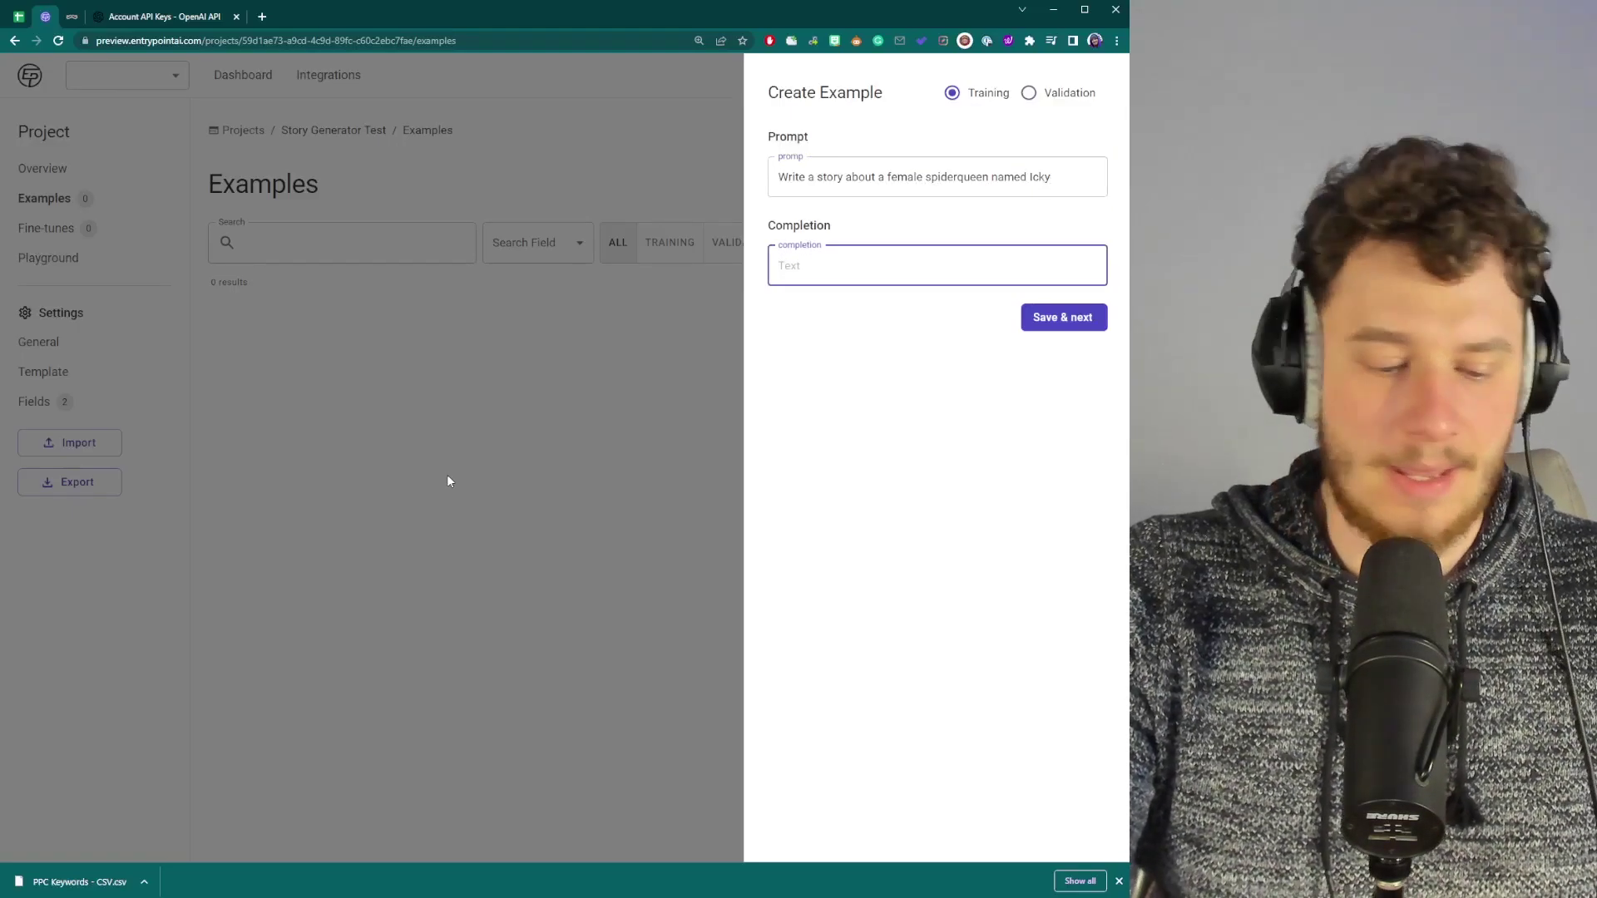
pyautogui.write('Icky was a ....')
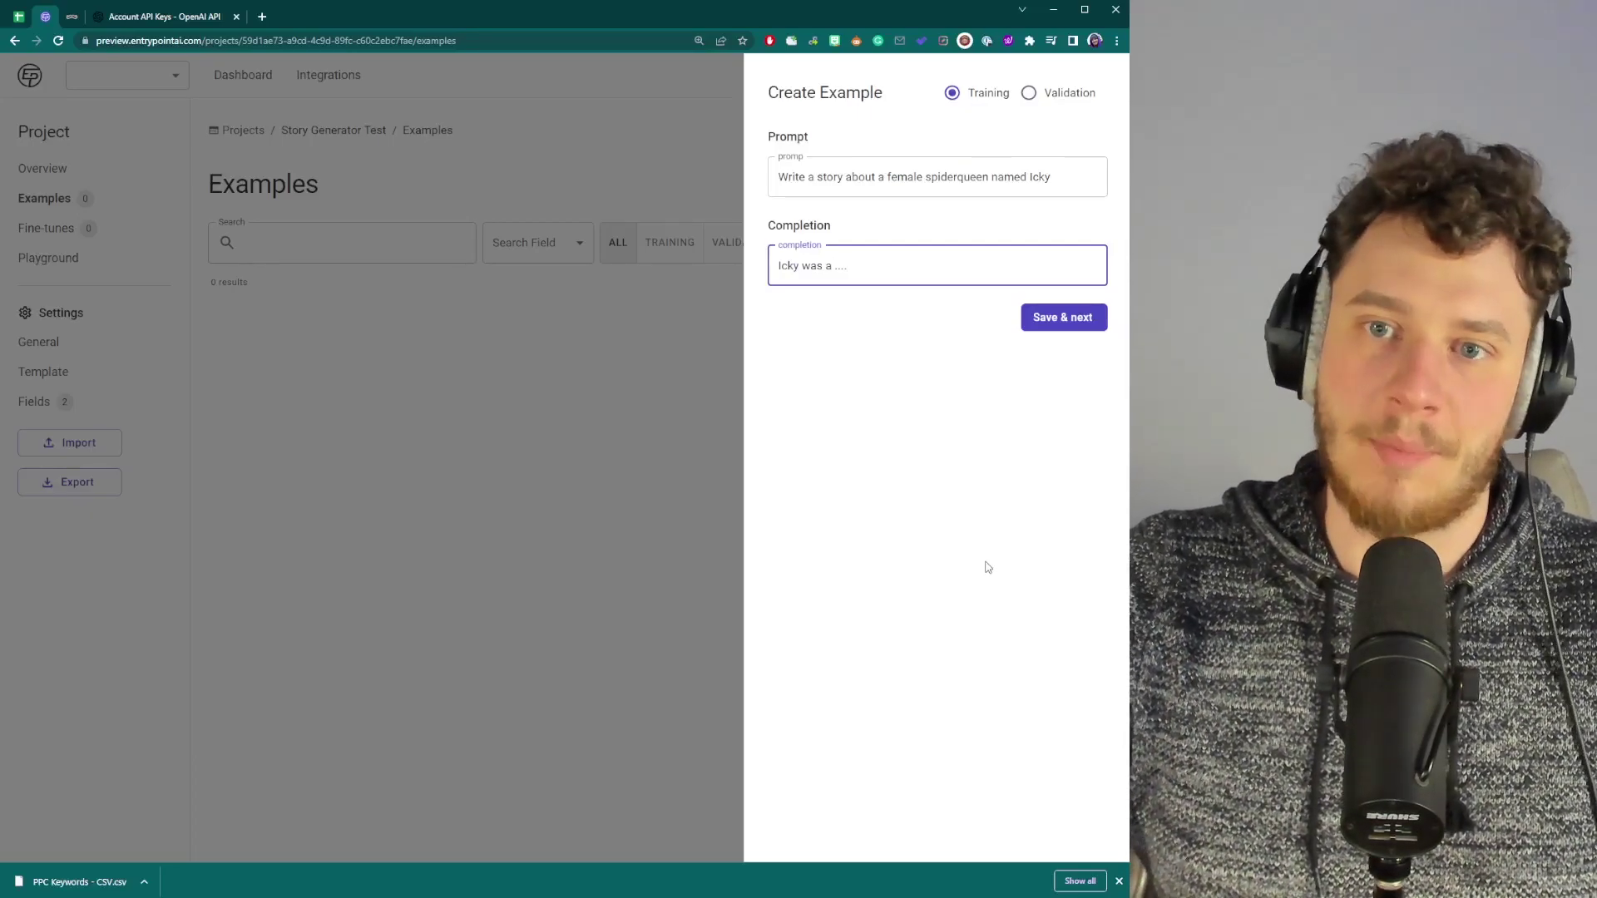
pyautogui.click(1055, 319)
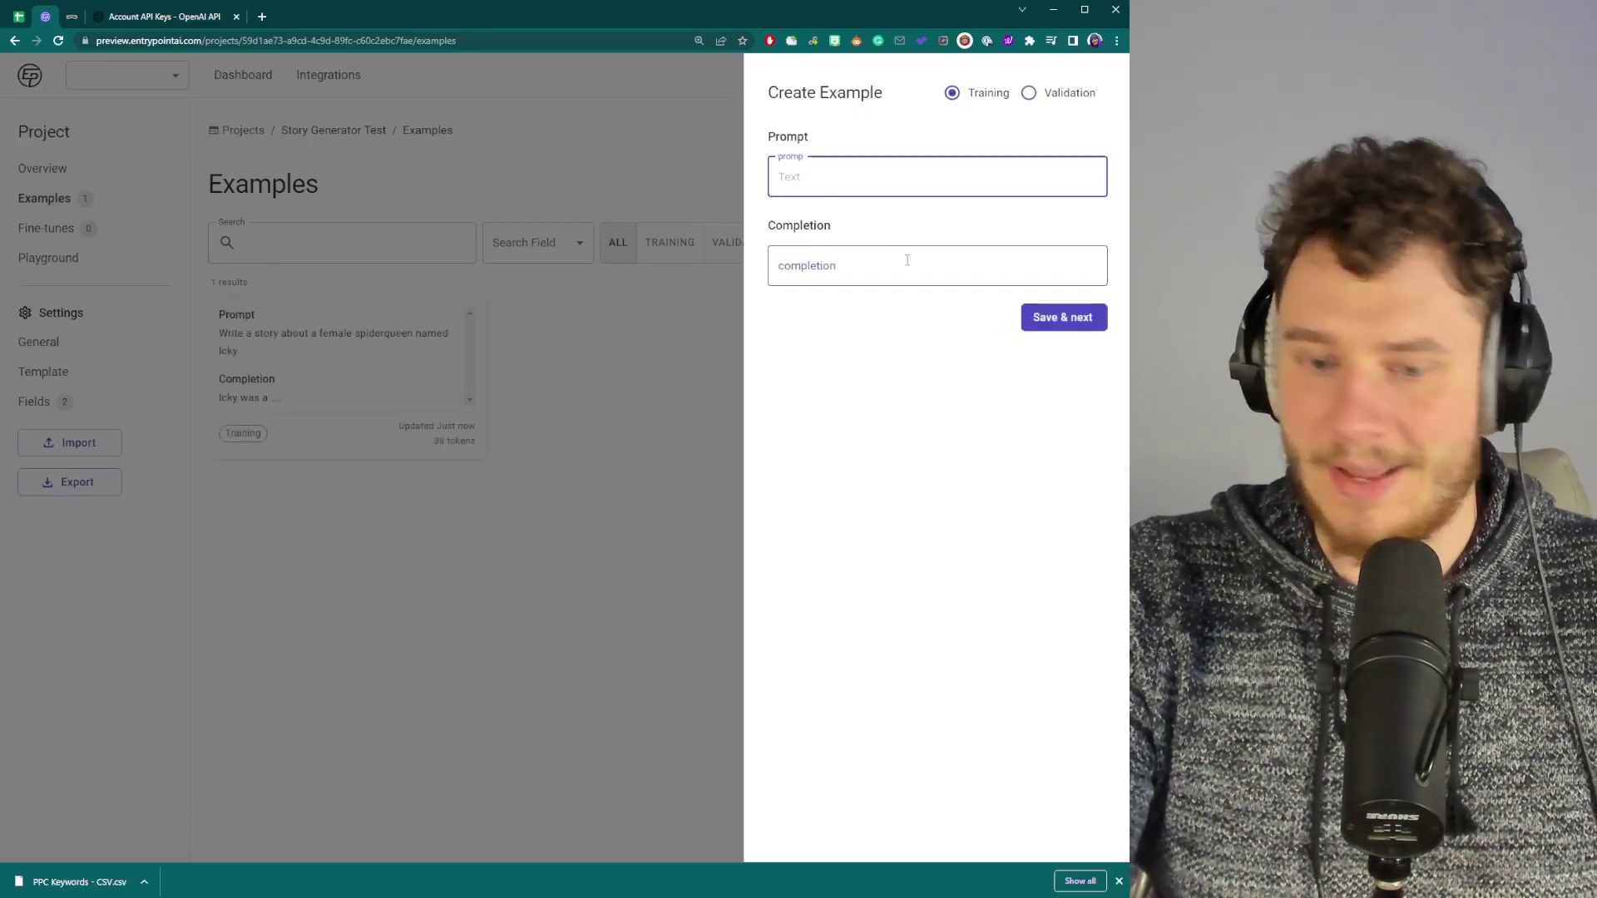
# Step: Add a second training example with the prompt "Write a story about a male orc named John." and the completion "John is...", and close the example form
pyautogui.write('Write a story about a ')
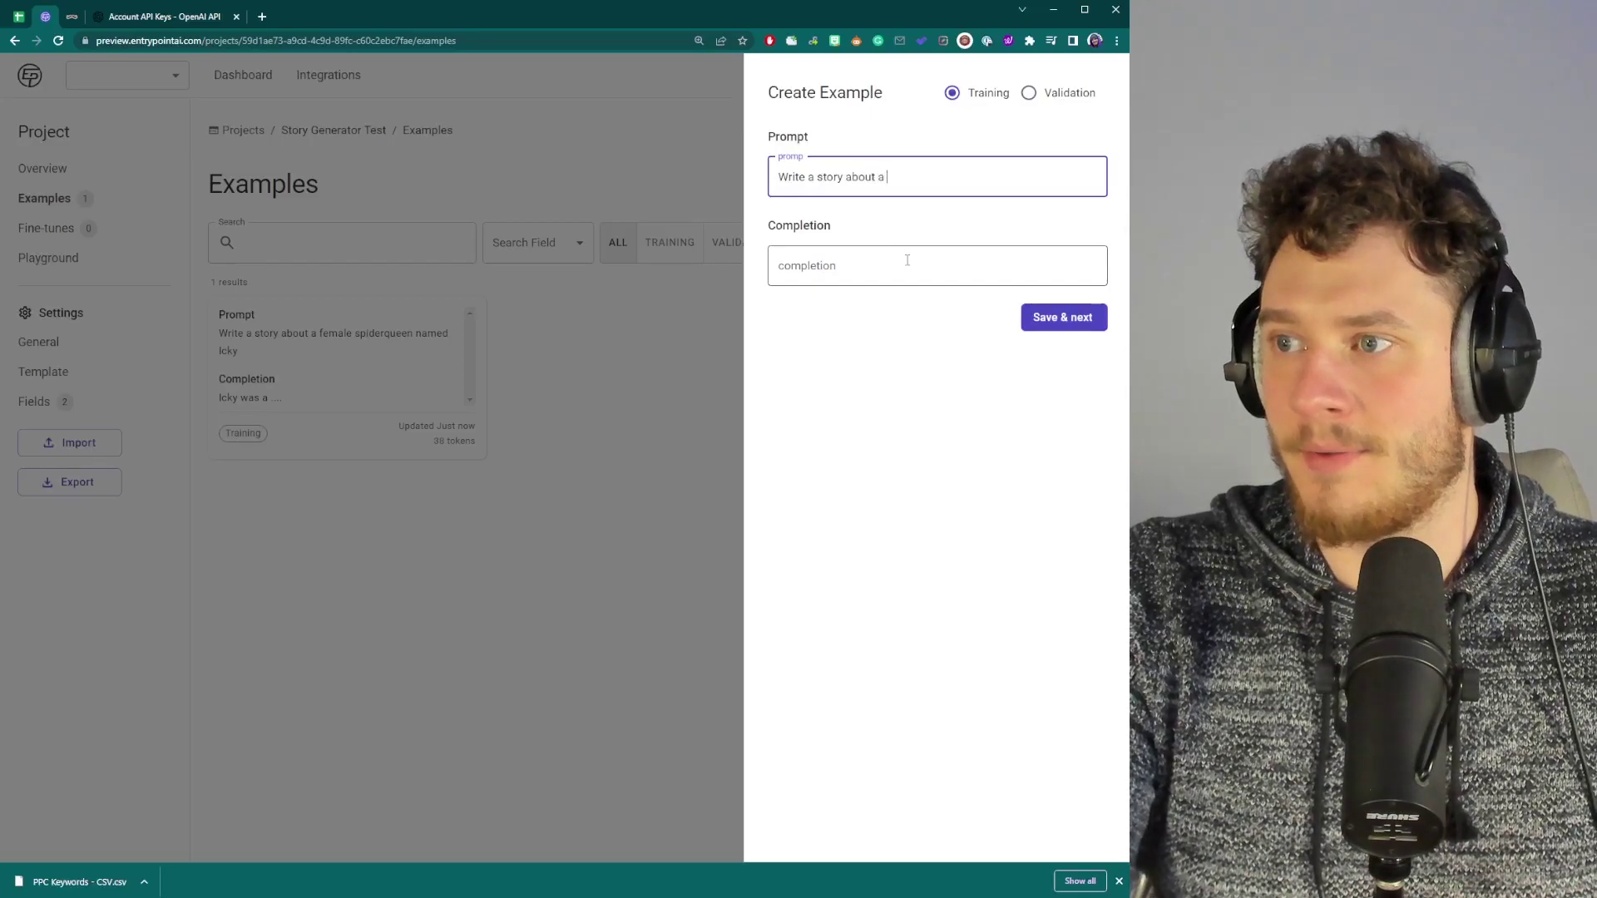
pyautogui.write('male orc')
pyautogui.press('BackSpace')
pyautogui.press('BackSpace')
pyautogui.press('BackSpace')
pyautogui.write('male orc ')
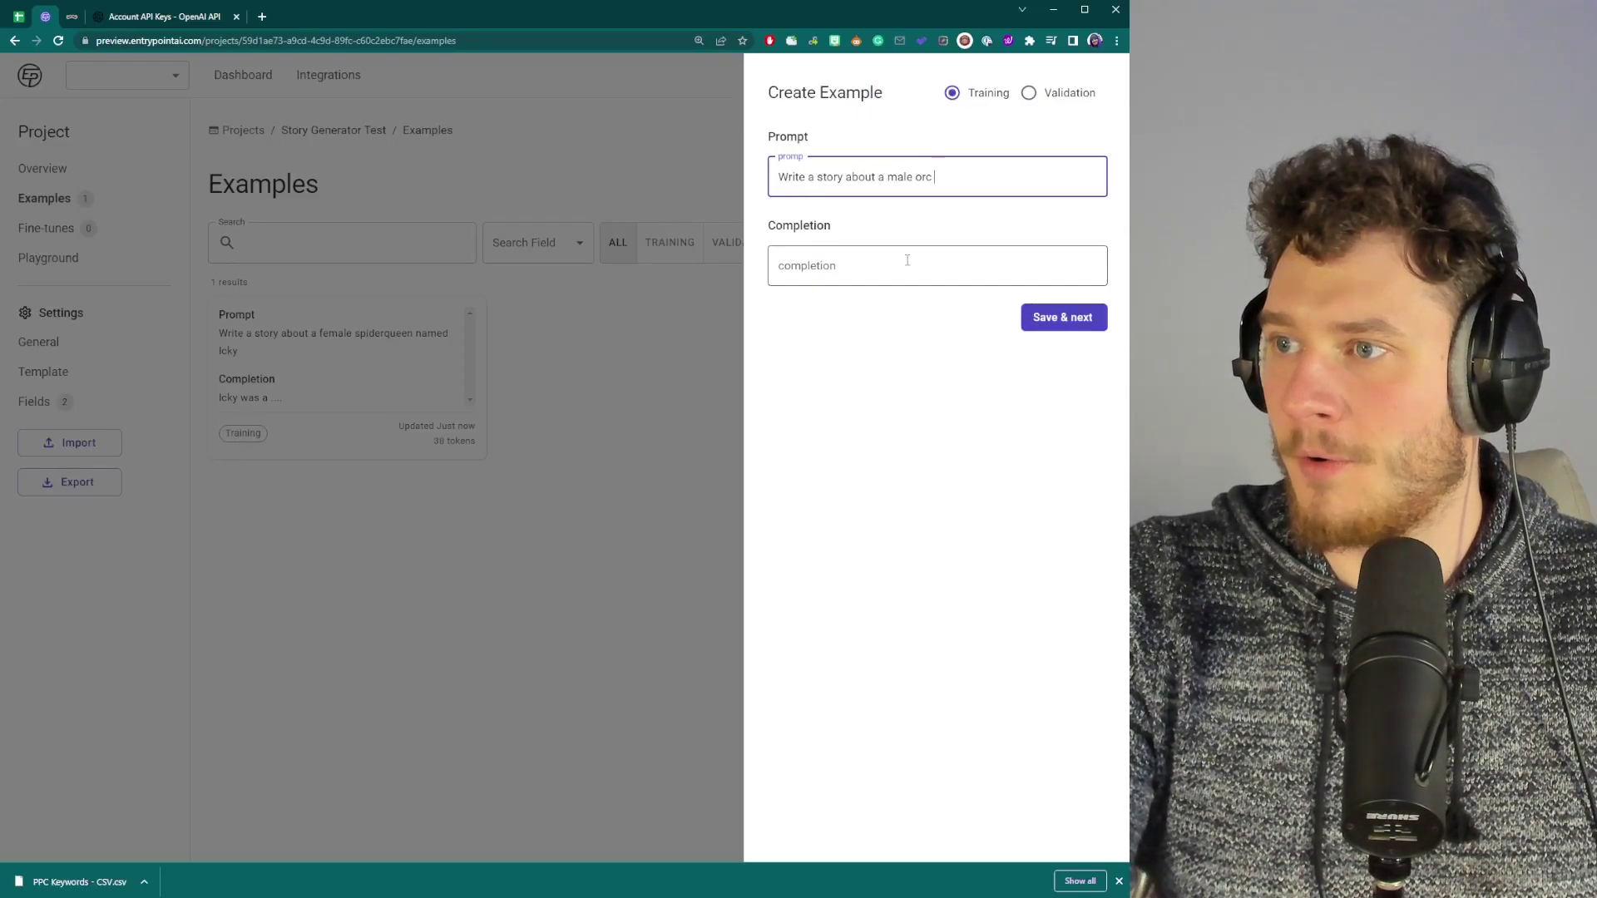
pyautogui.write('named John.')
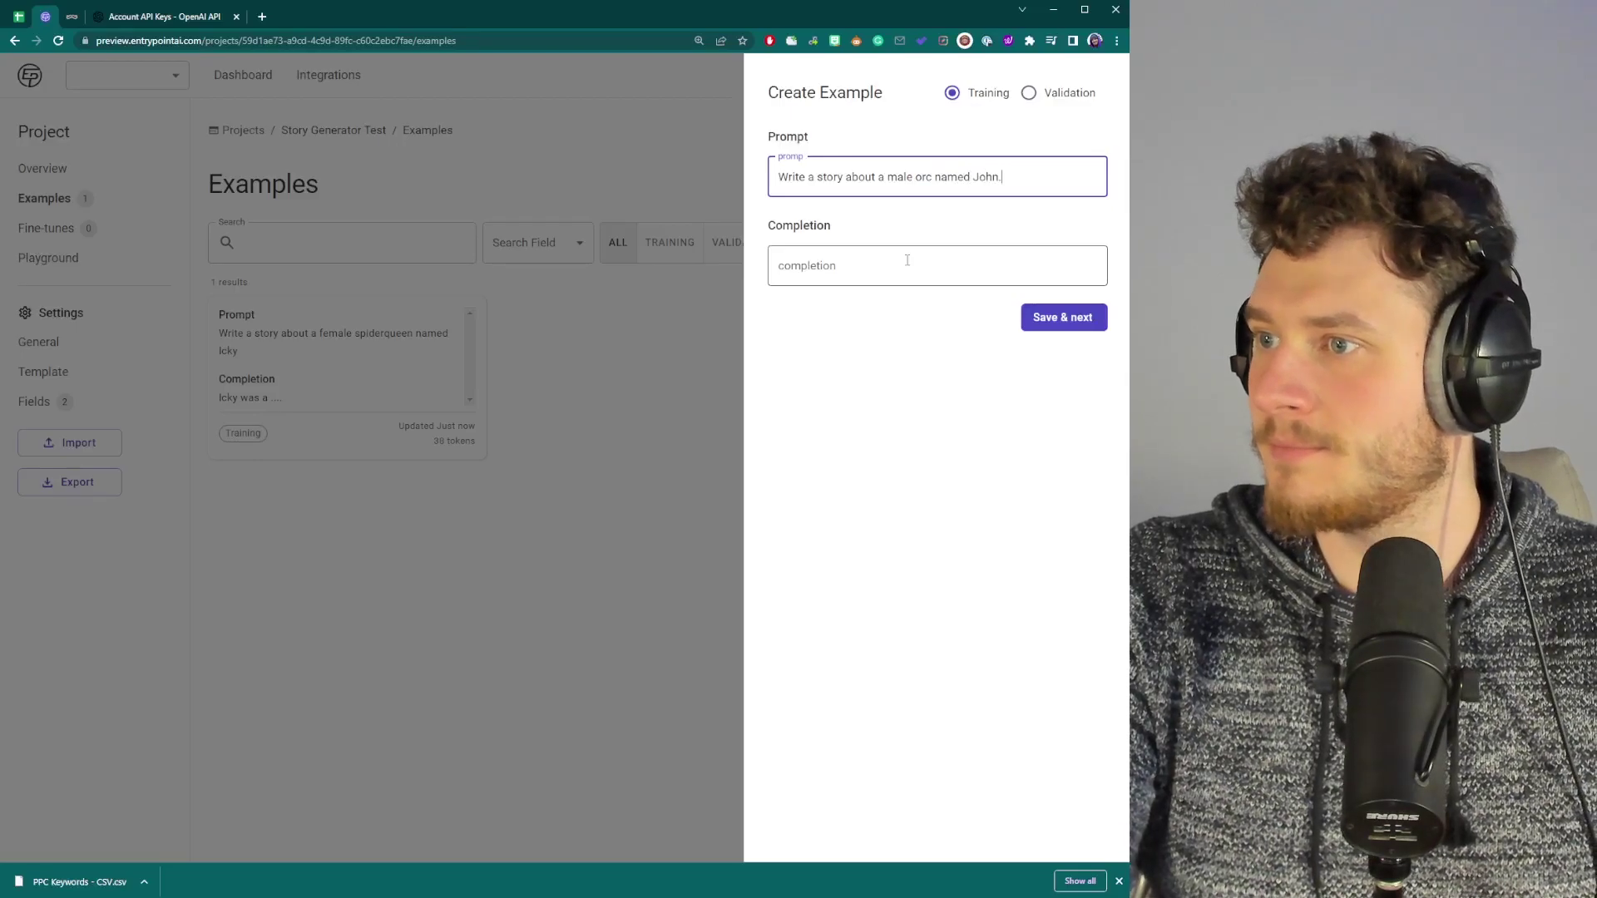
pyautogui.click(908, 261)
pyautogui.write('John is')
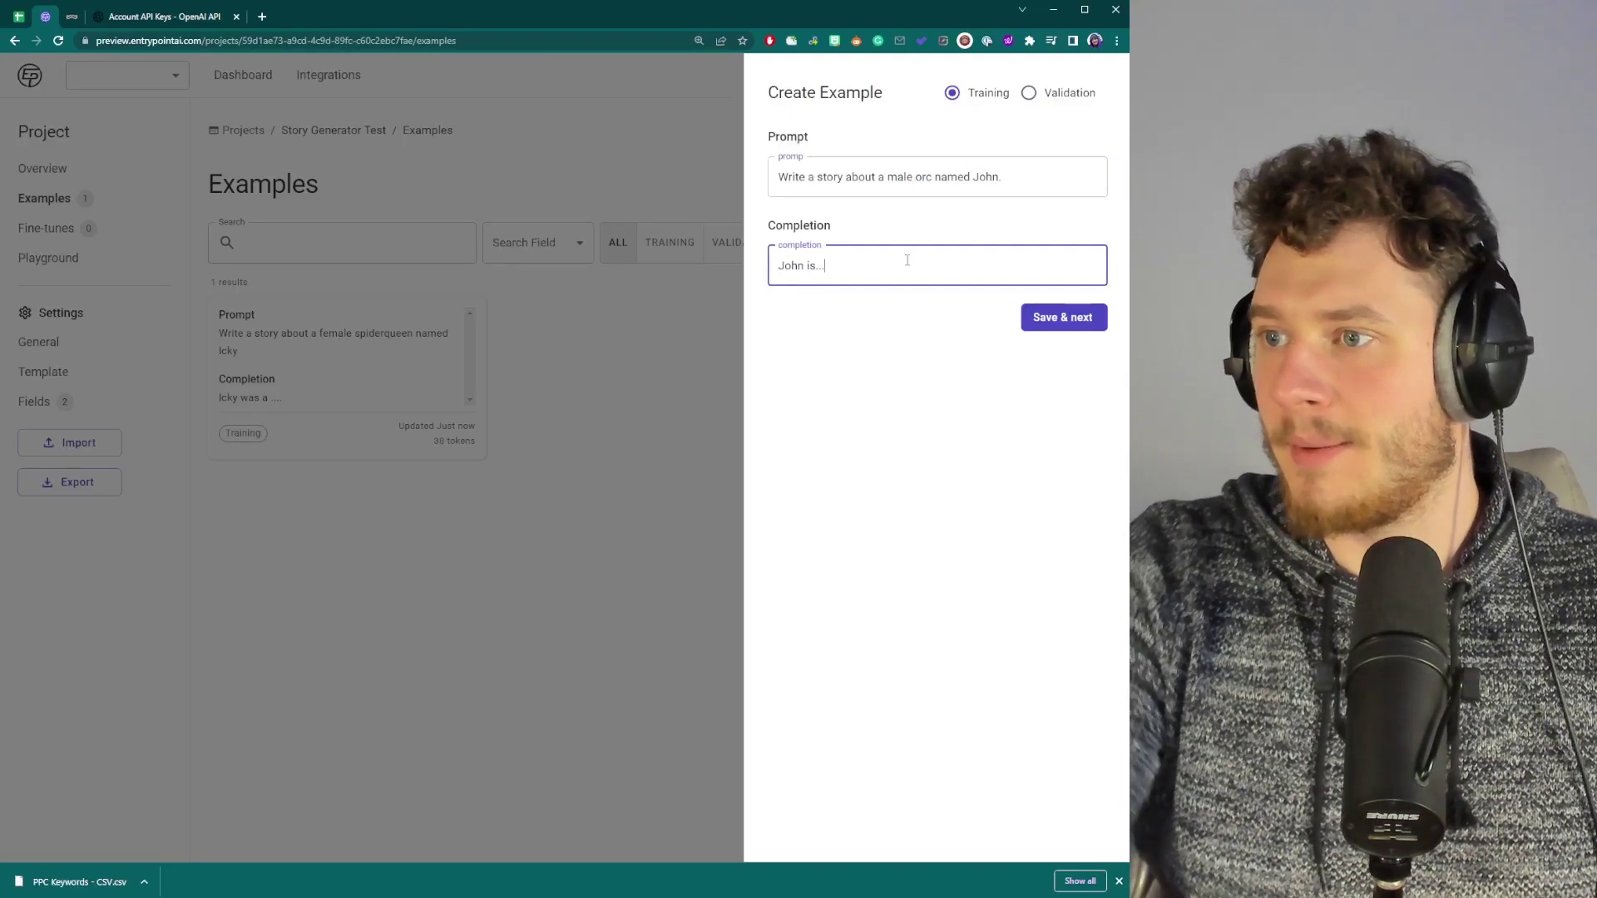
pyautogui.write('...')
pyautogui.click(1073, 325)
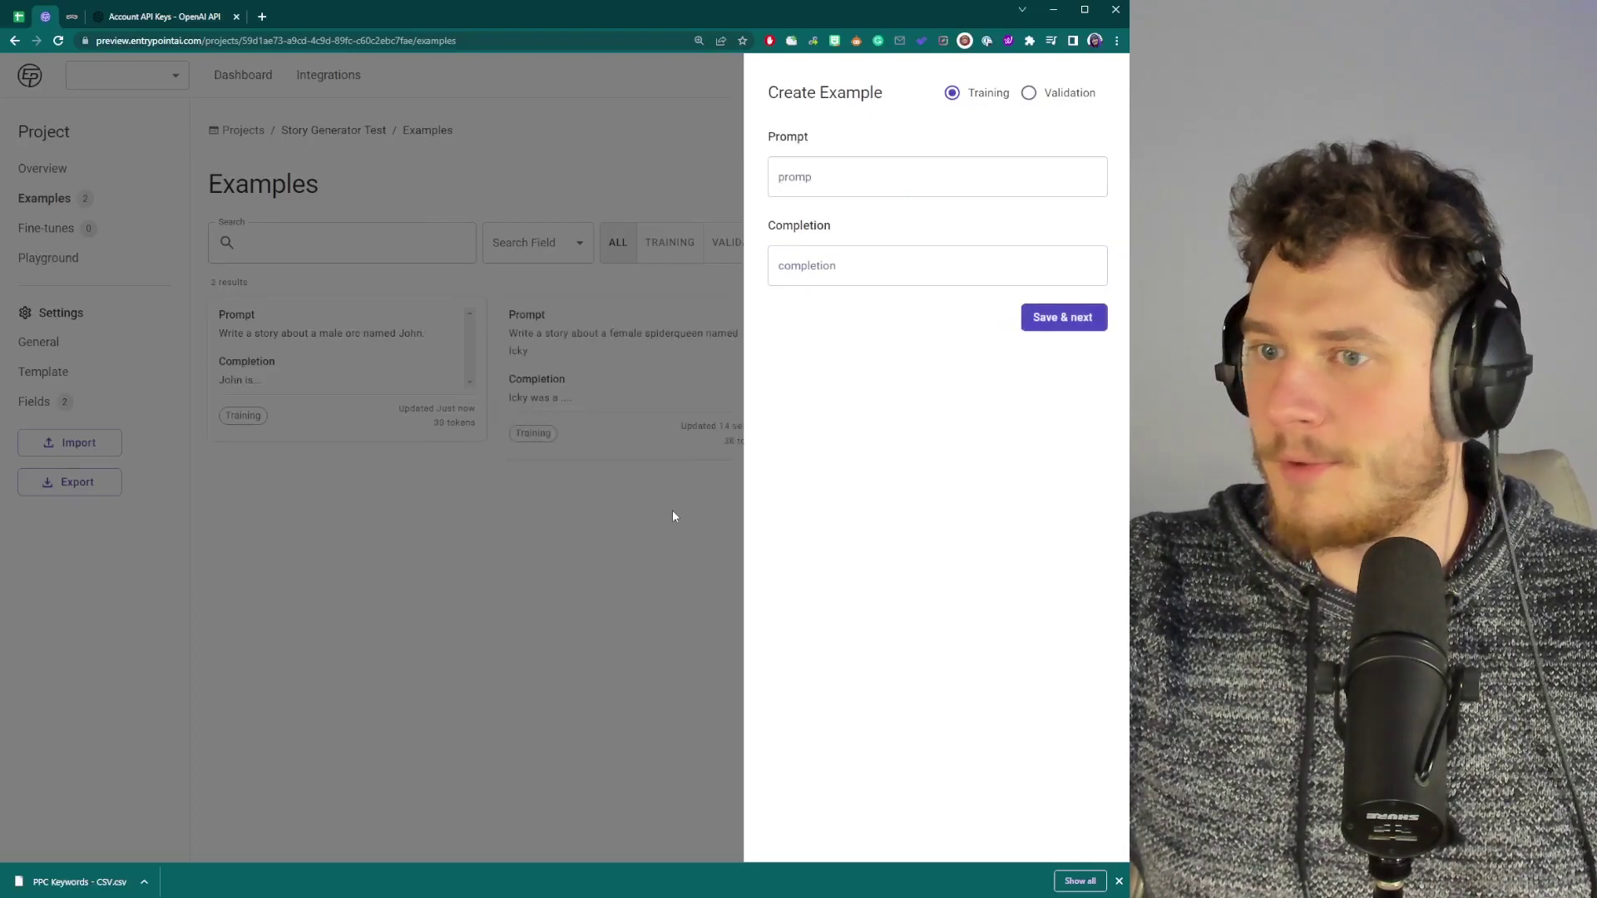
pyautogui.click(672, 516)
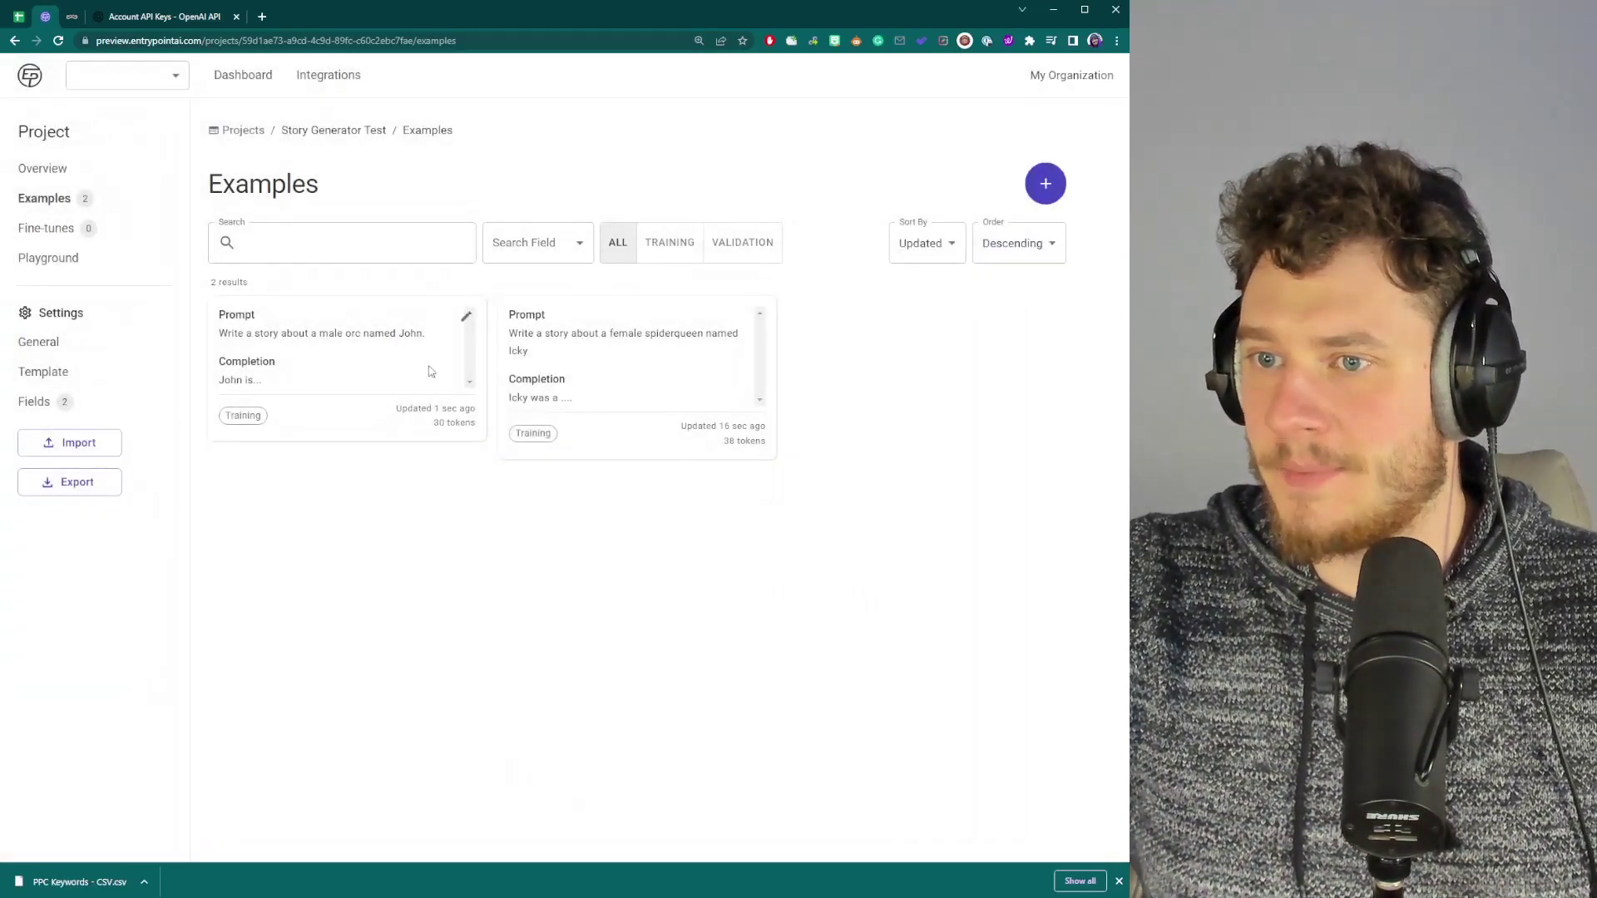
# Step: Examine the gender, race and name words in the male orc example's prompt and open the project's fields list
pyautogui.doubleClick(354, 333)
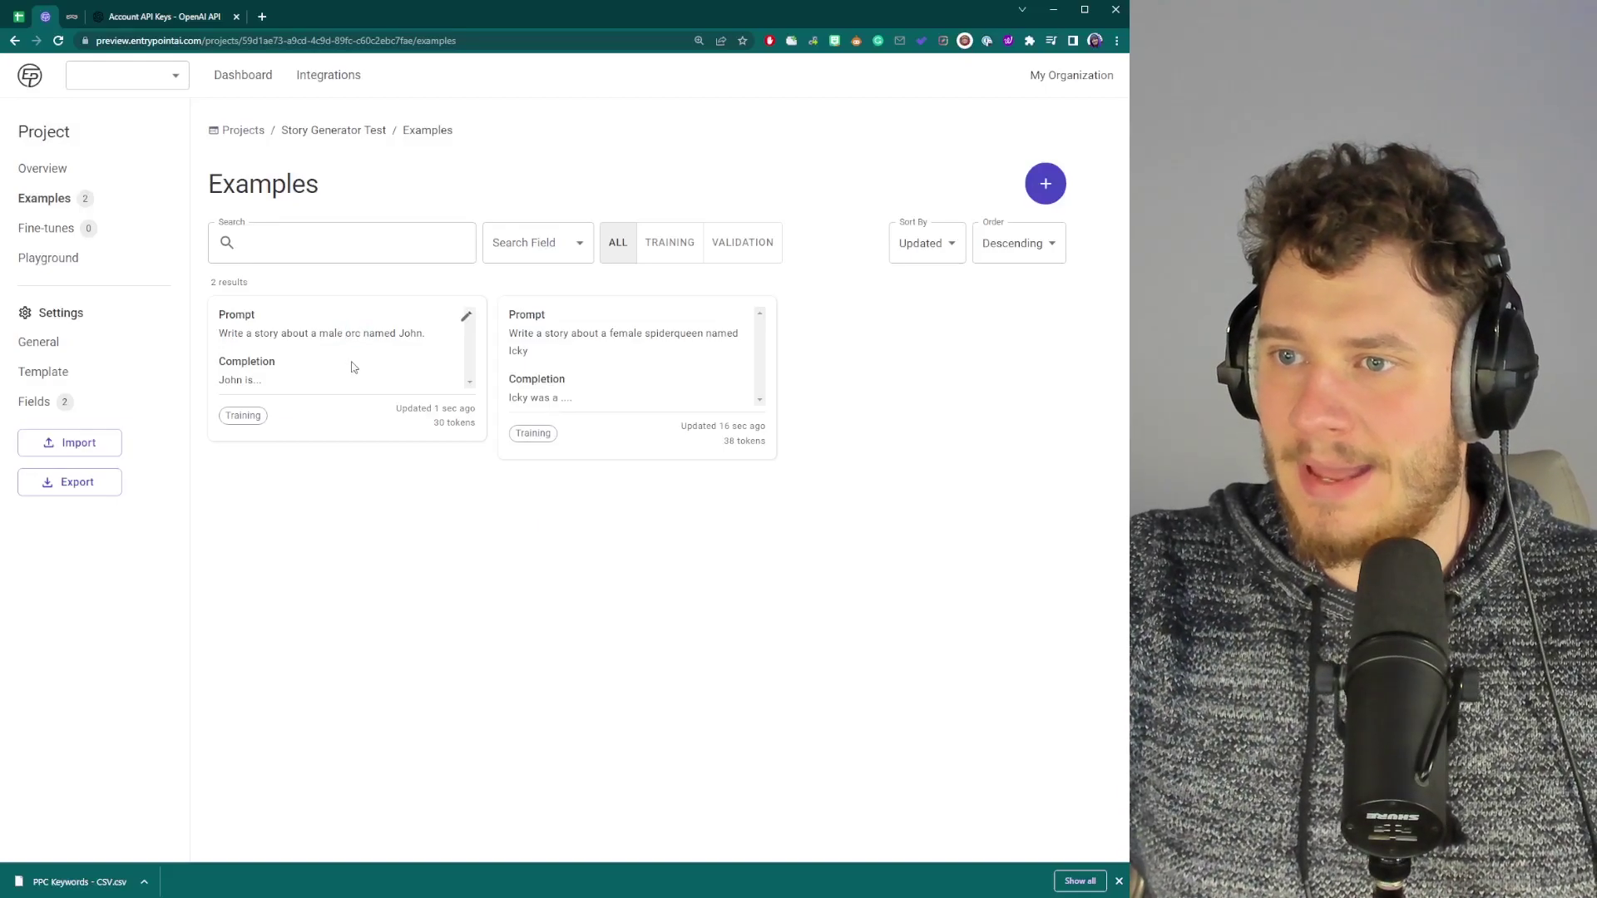
pyautogui.doubleClick(331, 333)
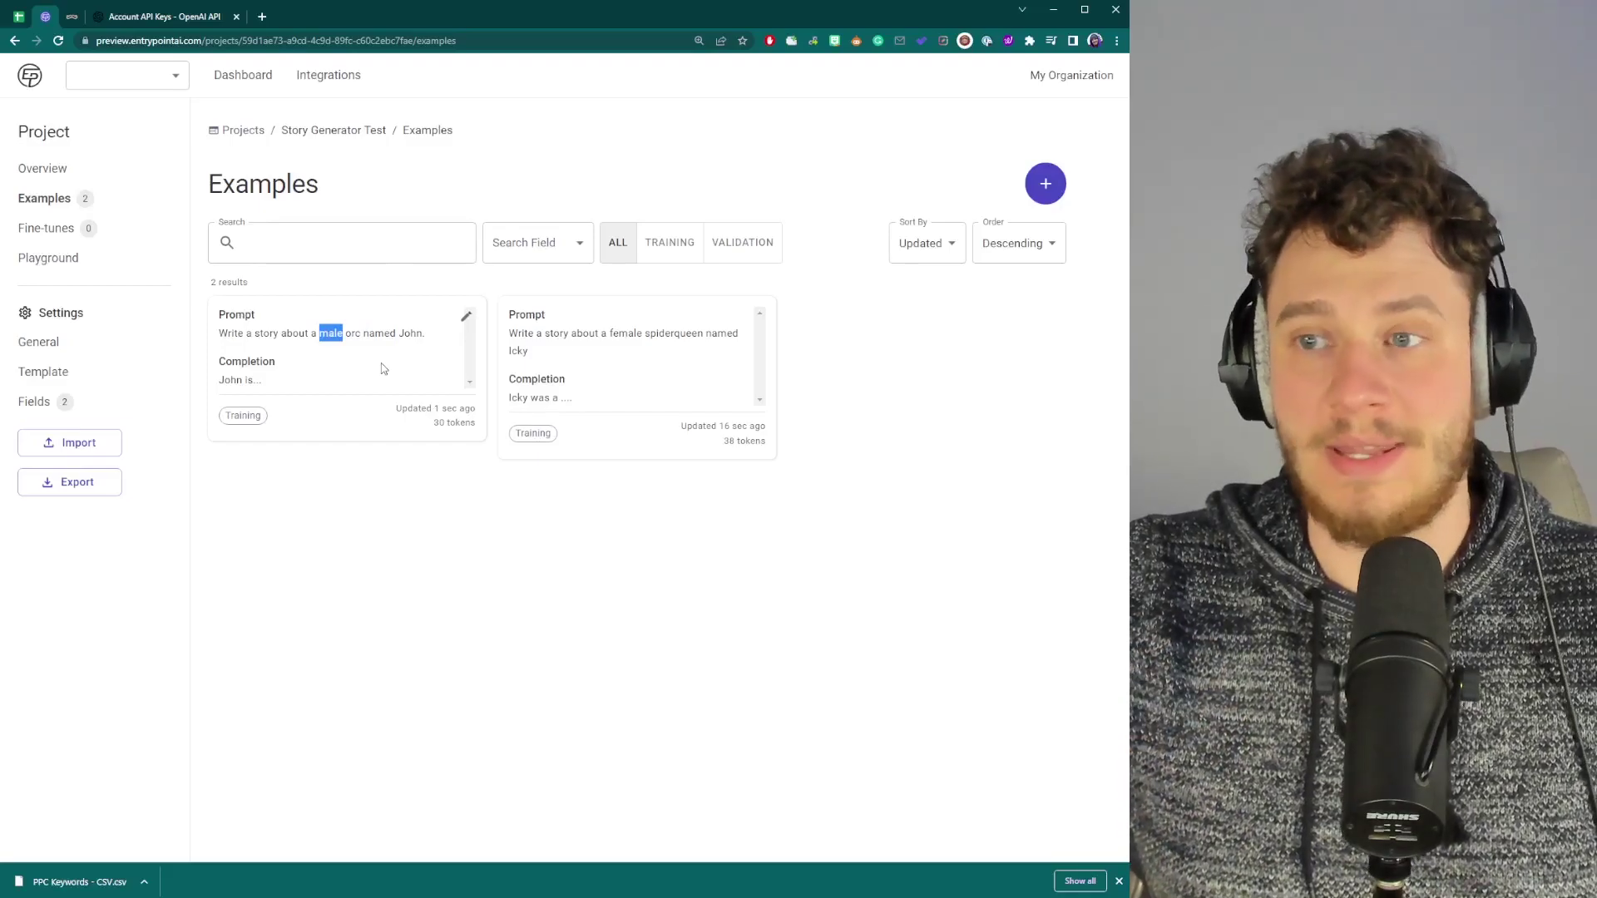
pyautogui.doubleClick(331, 332)
pyautogui.doubleClick(353, 333)
pyautogui.doubleClick(410, 333)
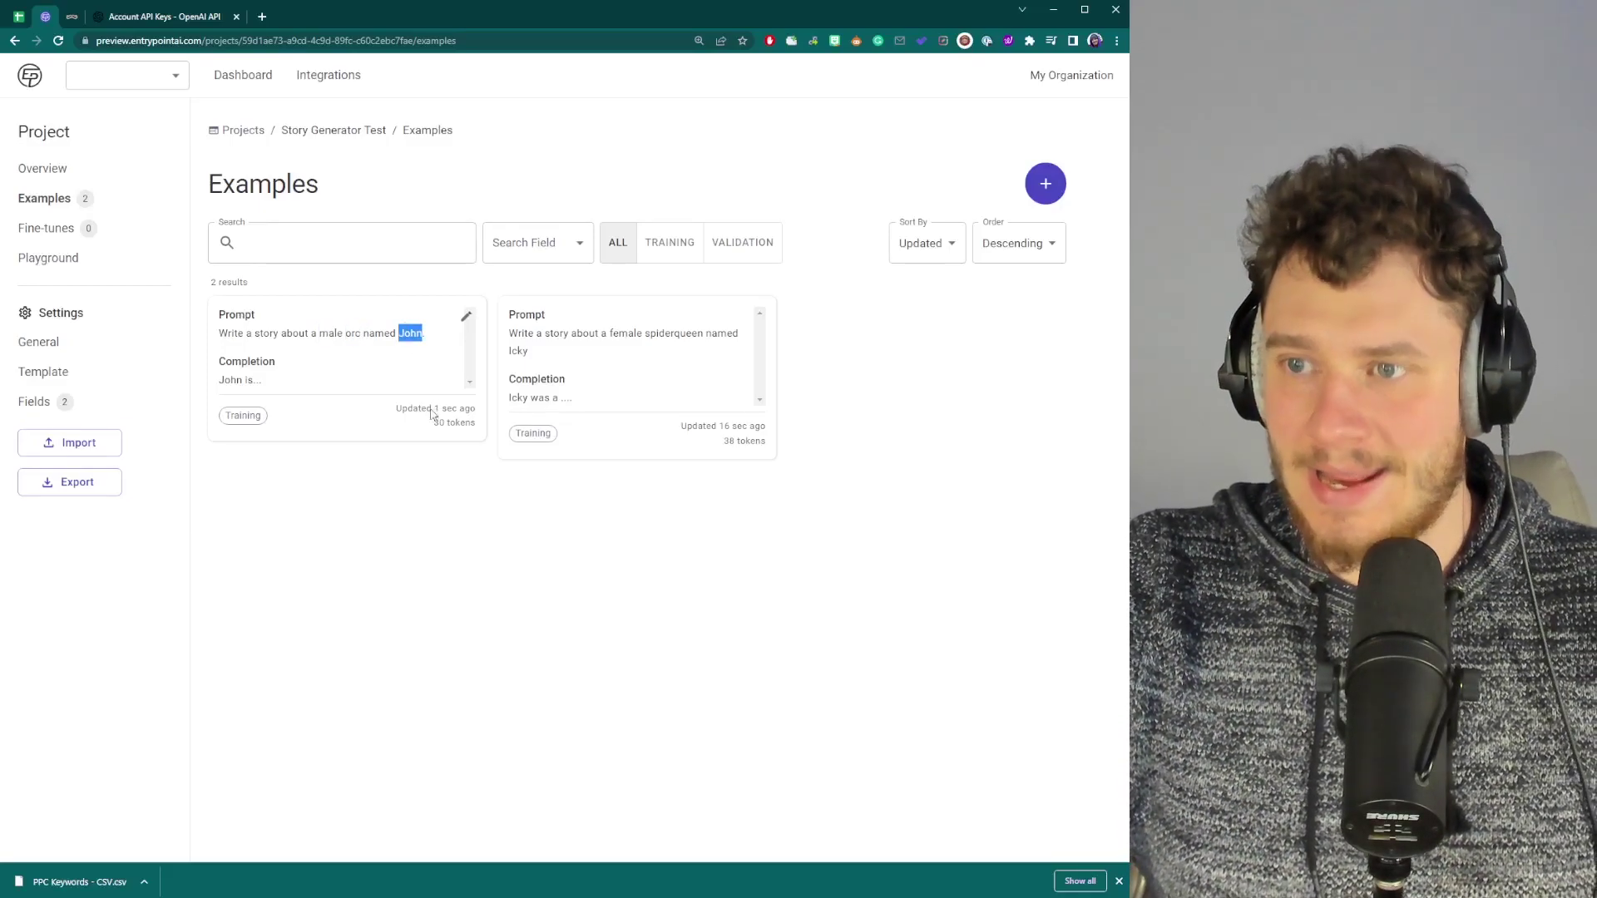
pyautogui.click(347, 596)
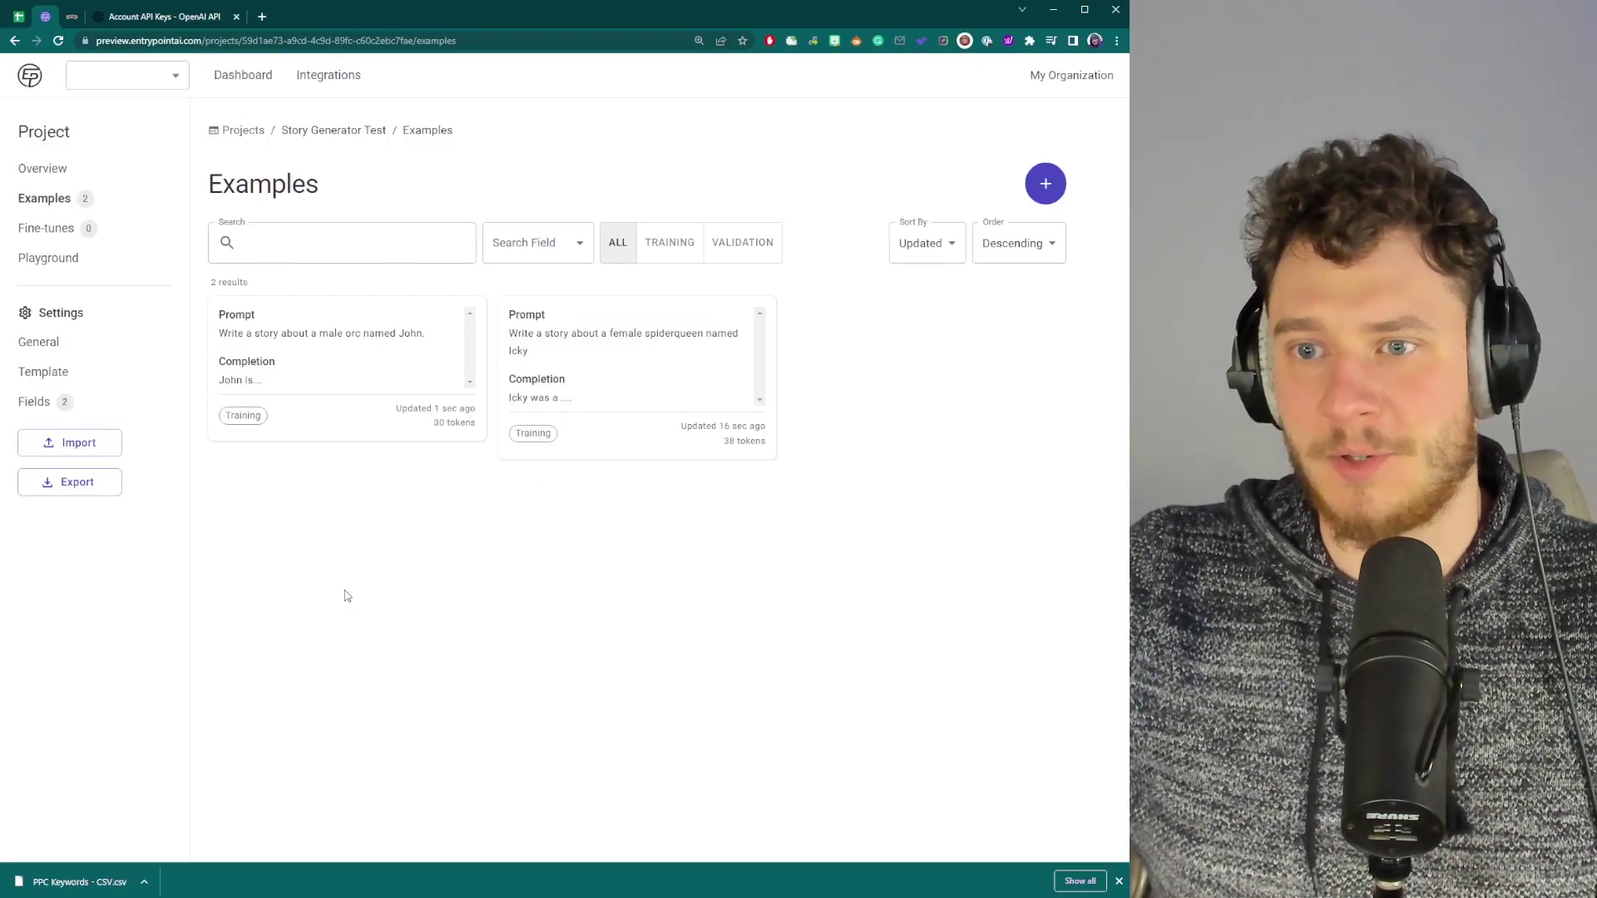
pyautogui.click(36, 405)
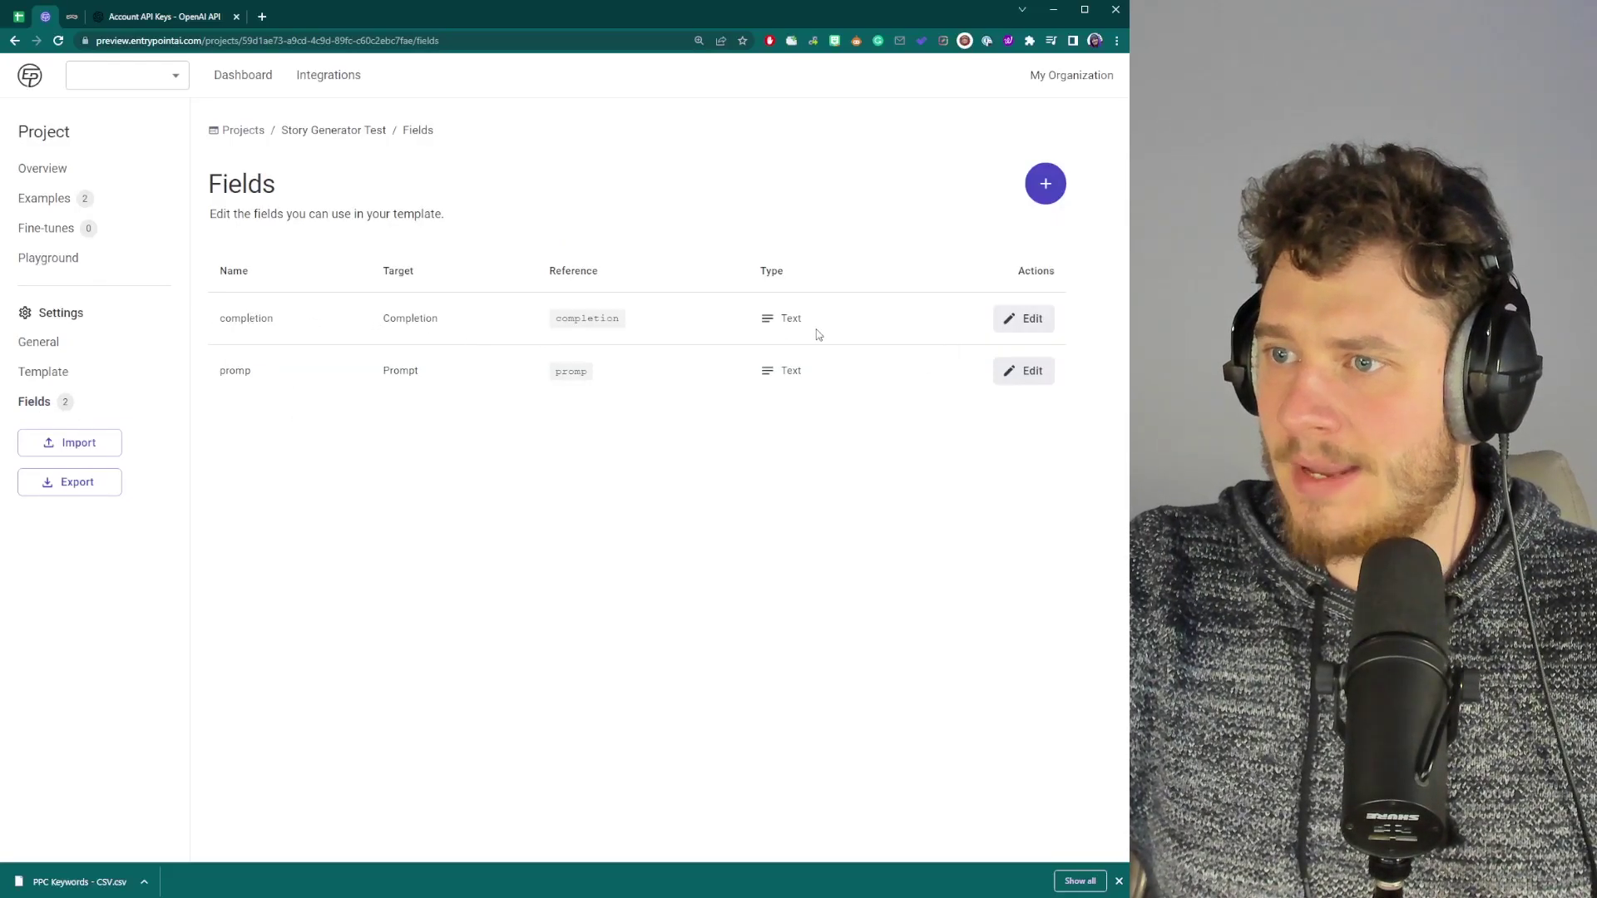
pyautogui.click(1013, 326)
pyautogui.click(795, 303)
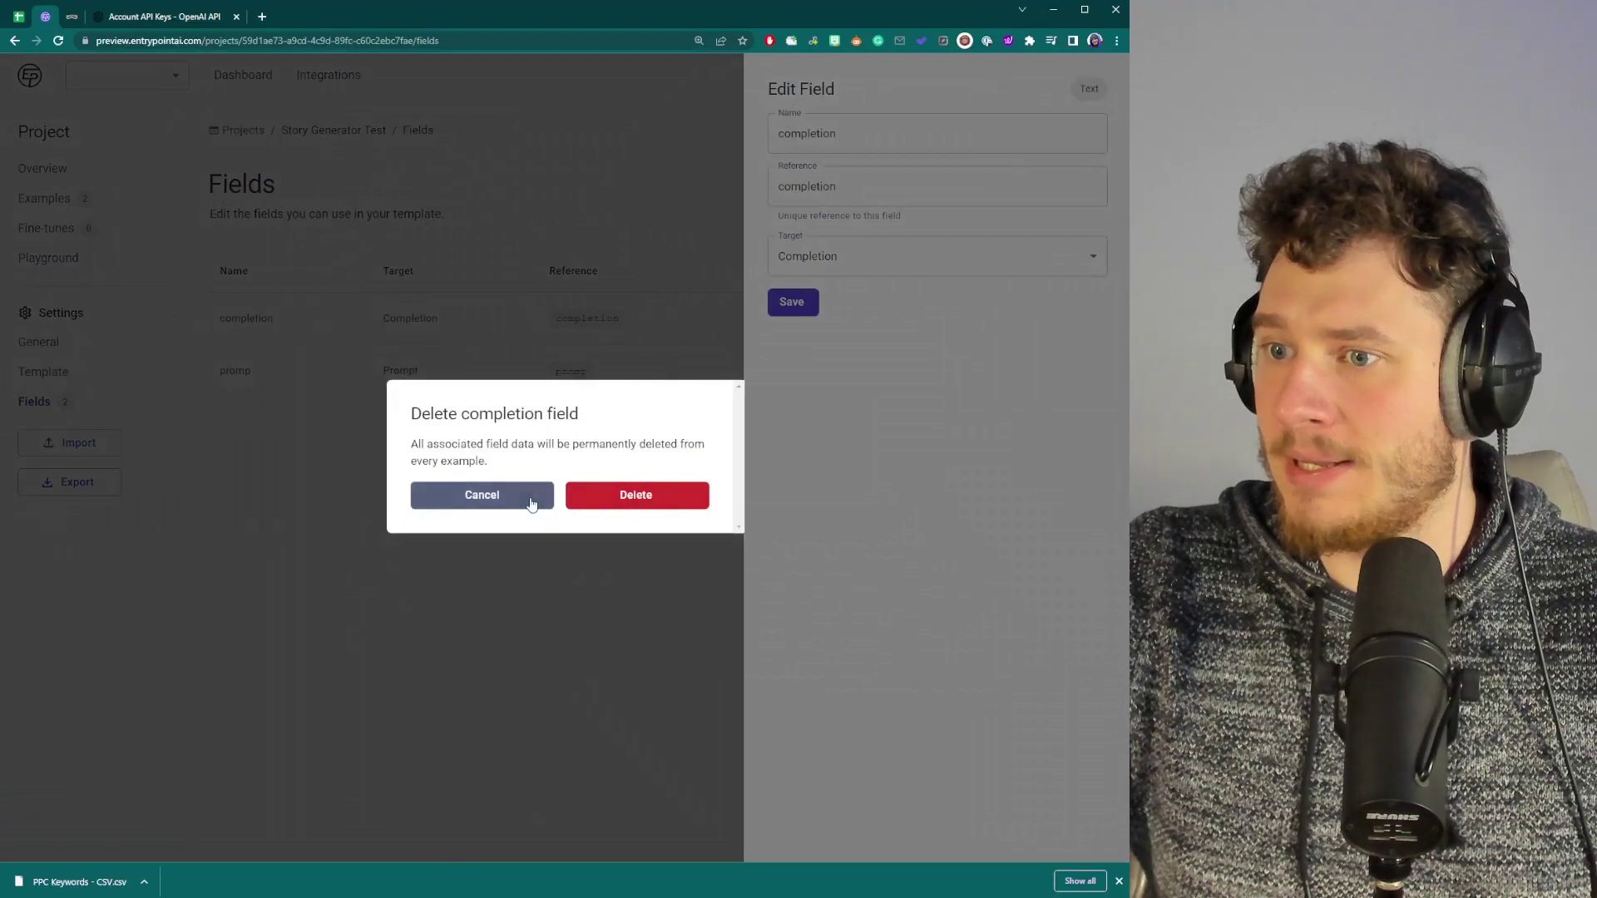
pyautogui.click(535, 498)
pyautogui.click(738, 360)
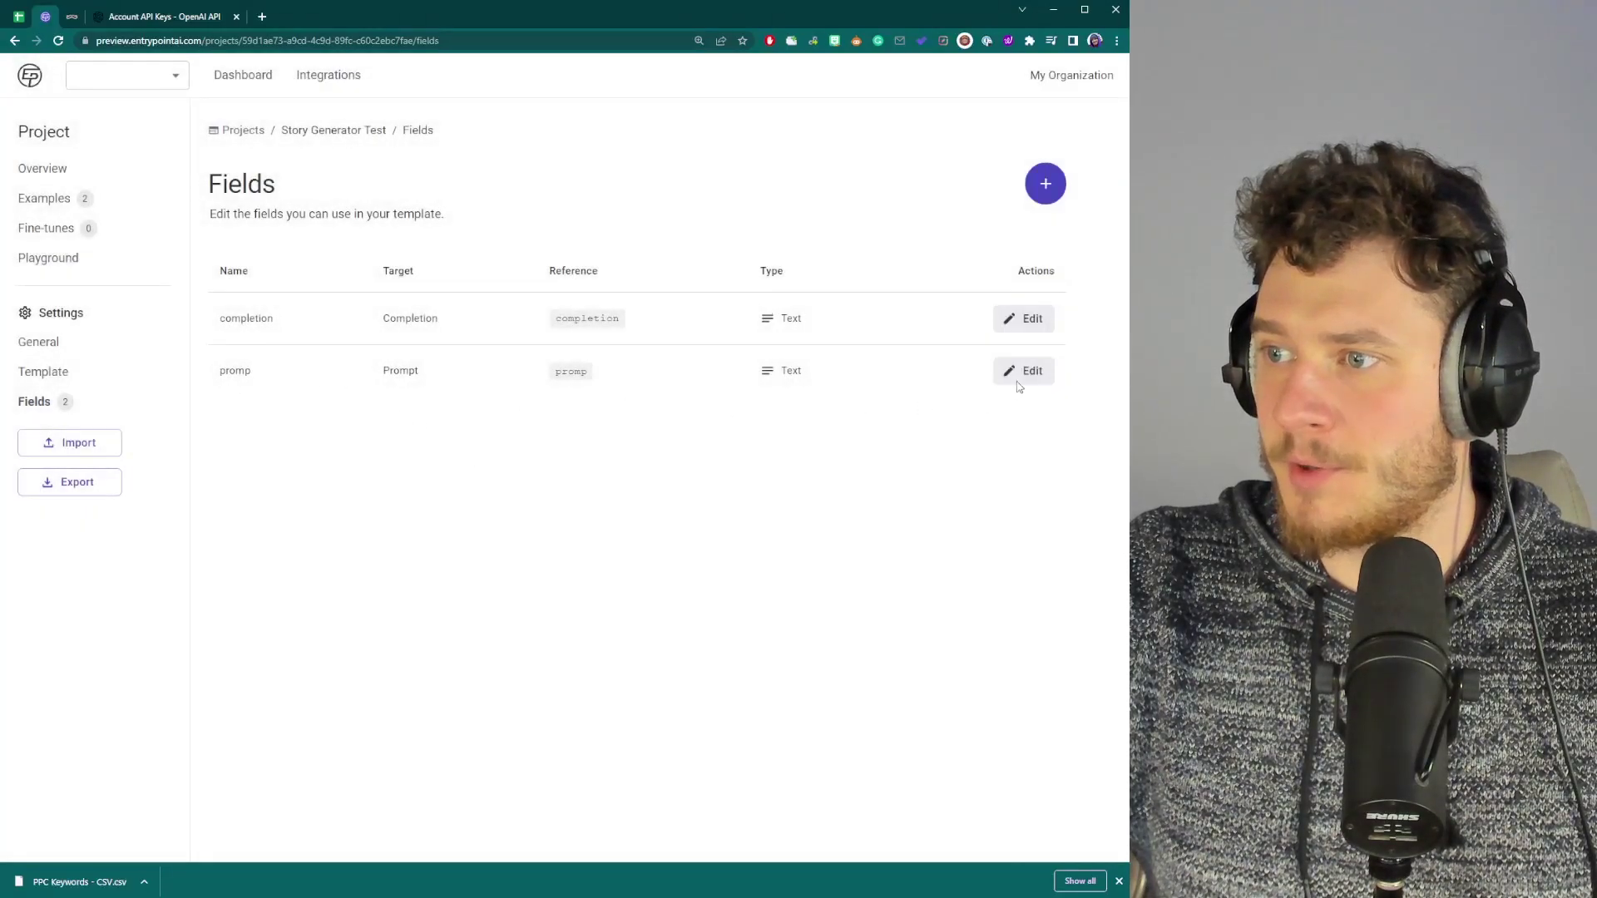
# Step: Delete the "promp" field and its data from the project
pyautogui.click(1024, 371)
pyautogui.click(791, 301)
pyautogui.click(658, 502)
# Step: Add a Text field called "name" with Prompt as its target and save it
pyautogui.click(1045, 182)
pyautogui.click(871, 143)
pyautogui.click(838, 169)
pyautogui.click(838, 185)
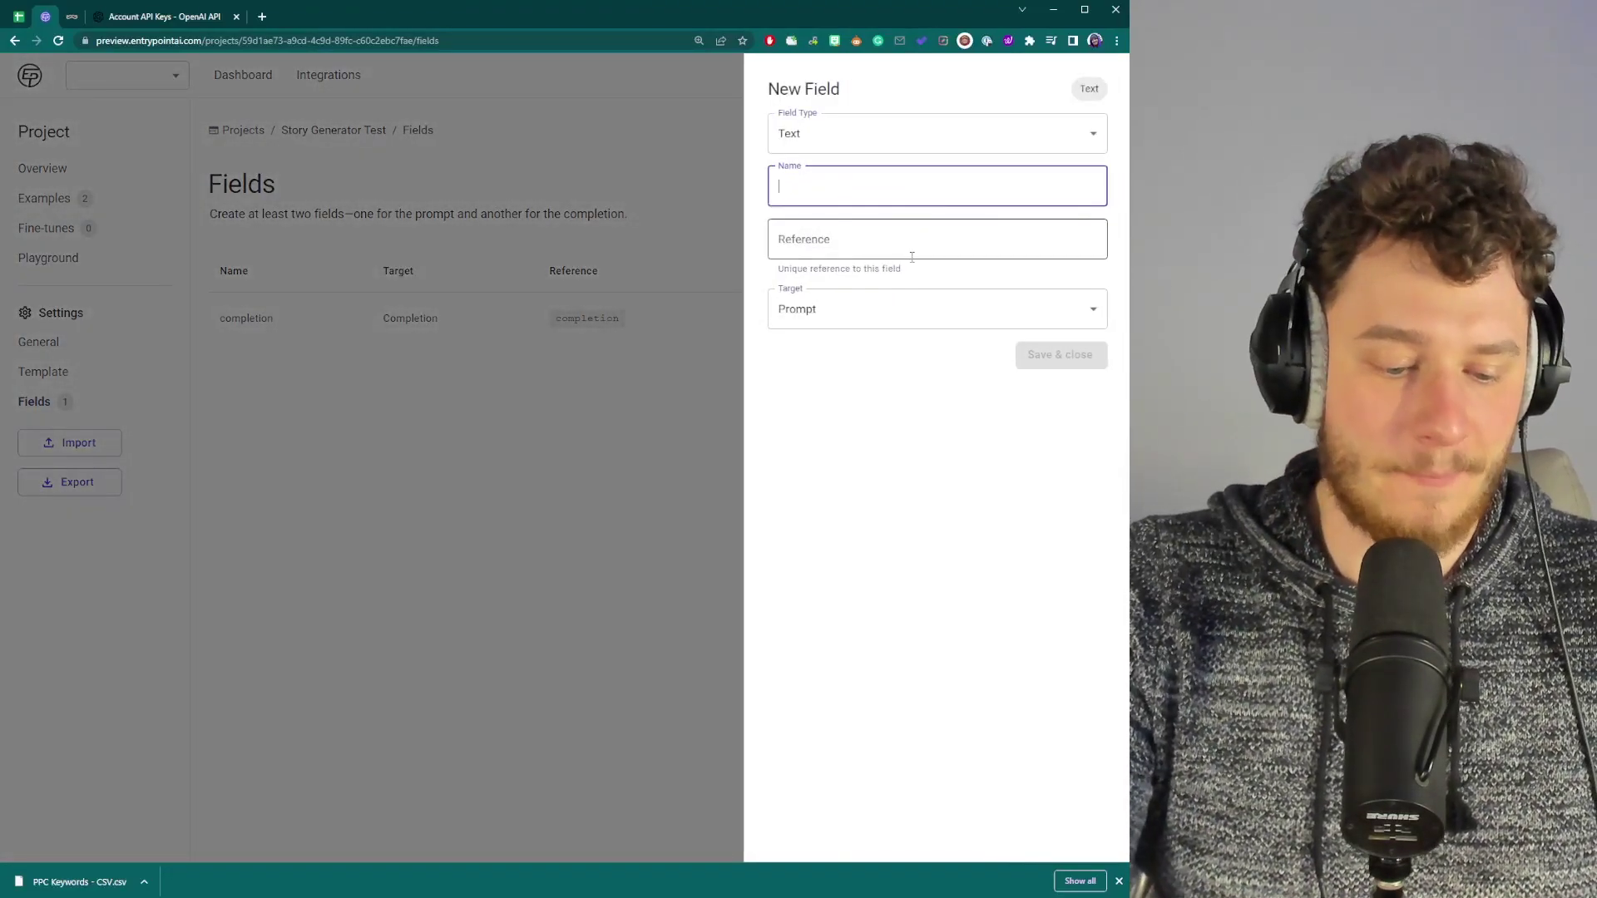
pyautogui.write('name')
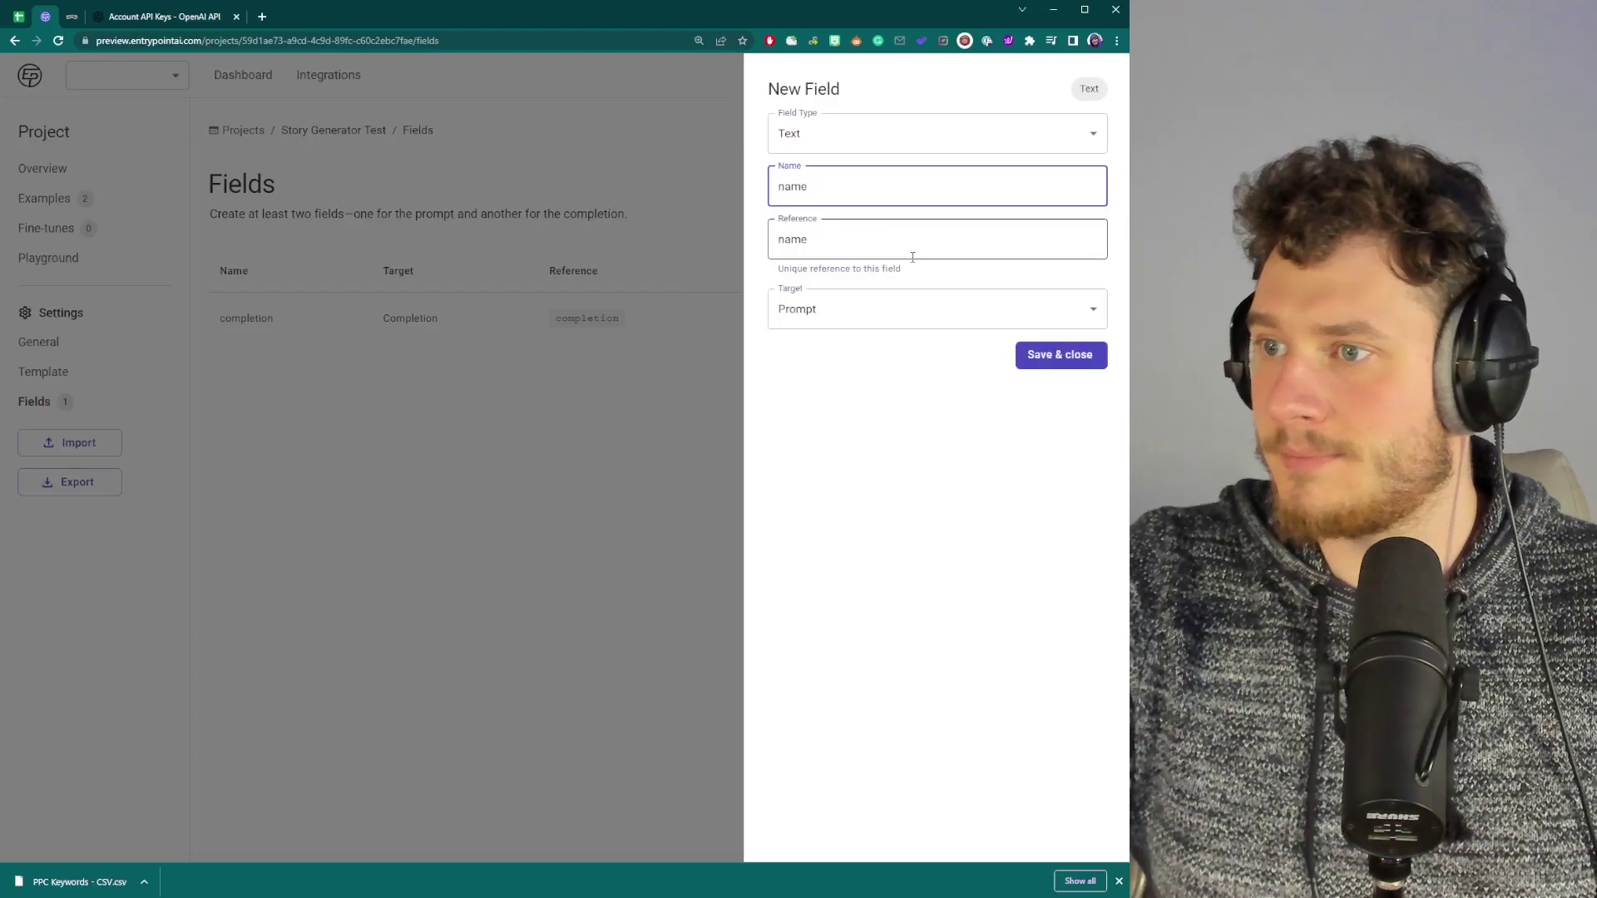
pyautogui.click(874, 309)
pyautogui.click(836, 348)
pyautogui.click(1040, 358)
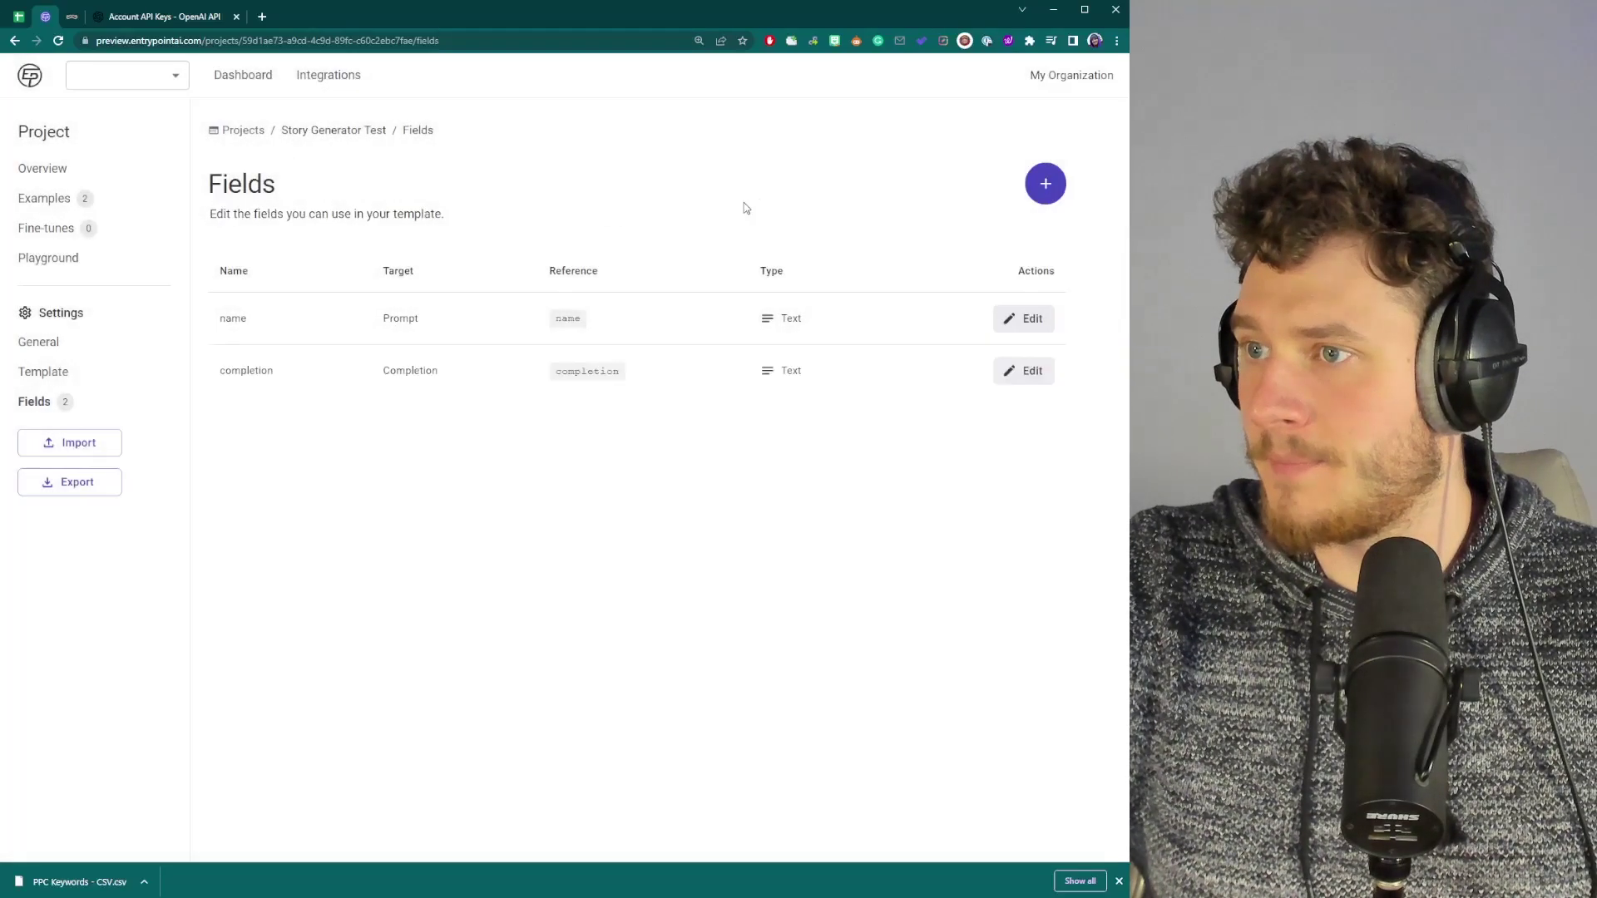
# Step: Add a Text field called "race" targeting the prompt and save it
pyautogui.click(1046, 183)
pyautogui.click(865, 145)
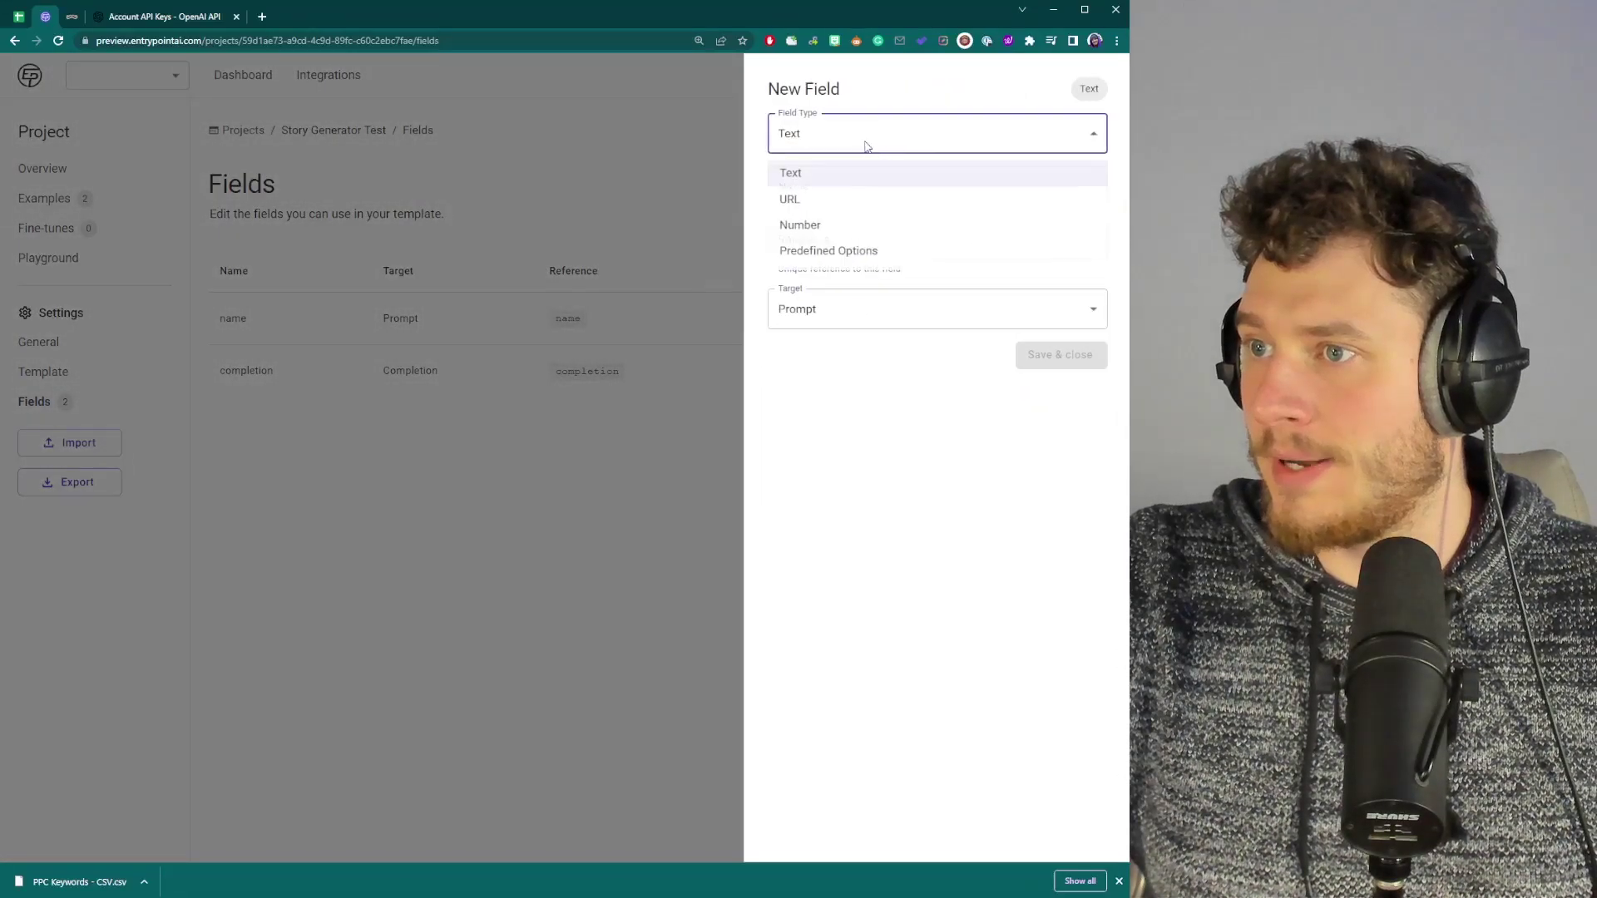
pyautogui.click(822, 186)
pyautogui.write('race')
pyautogui.click(1036, 355)
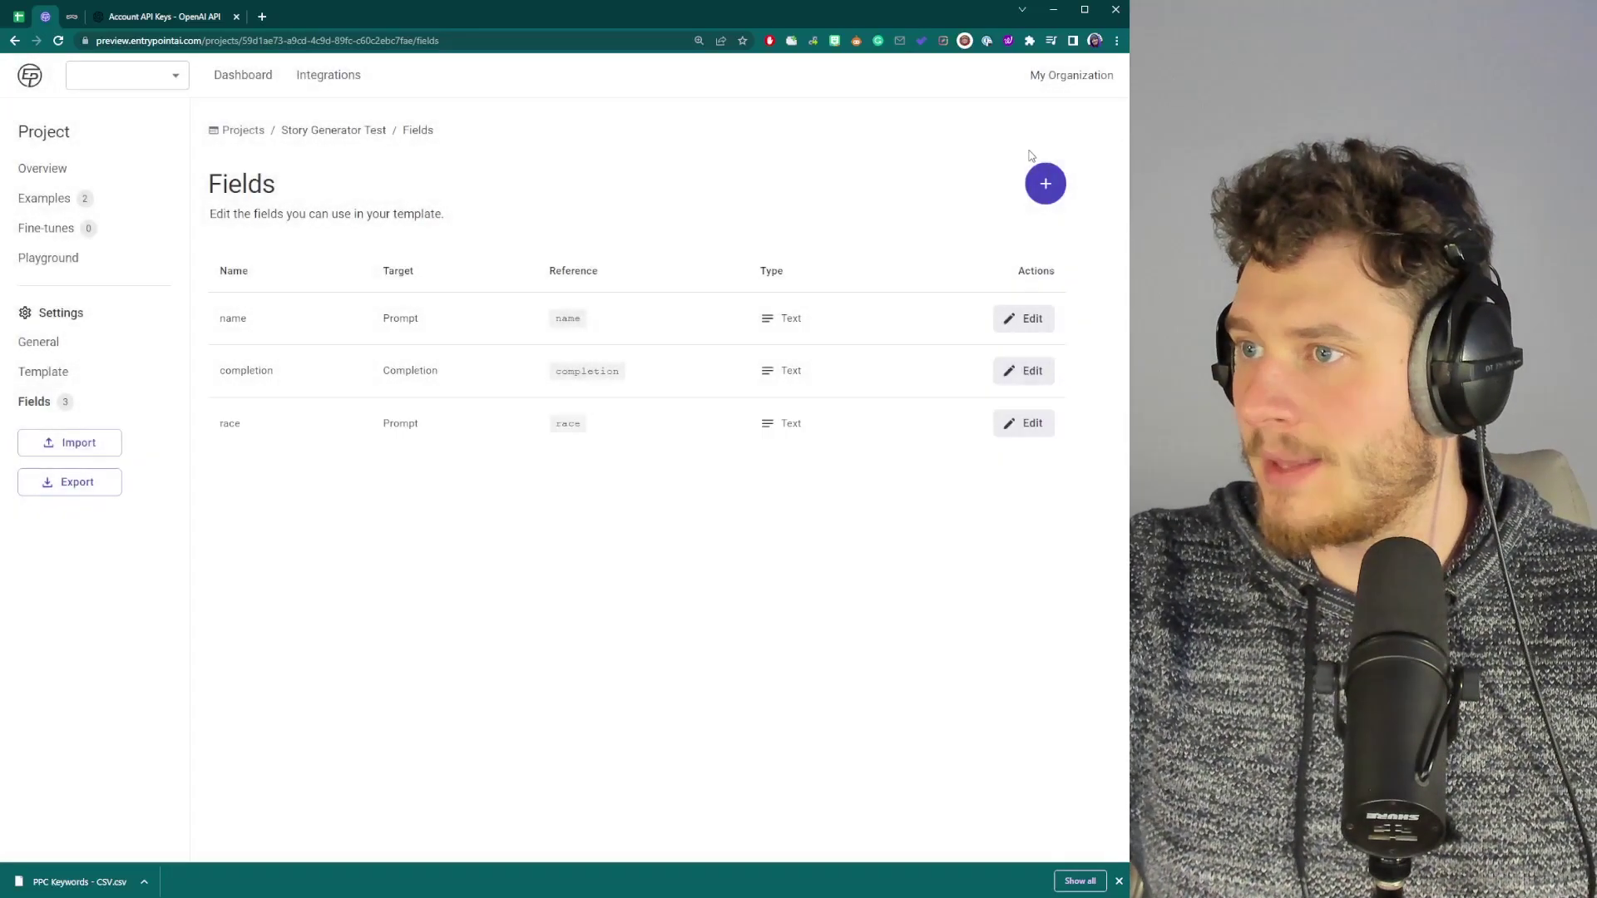
# Step: Add a Text field called "gender" targeting the prompt and save it
pyautogui.click(1045, 183)
pyautogui.click(838, 183)
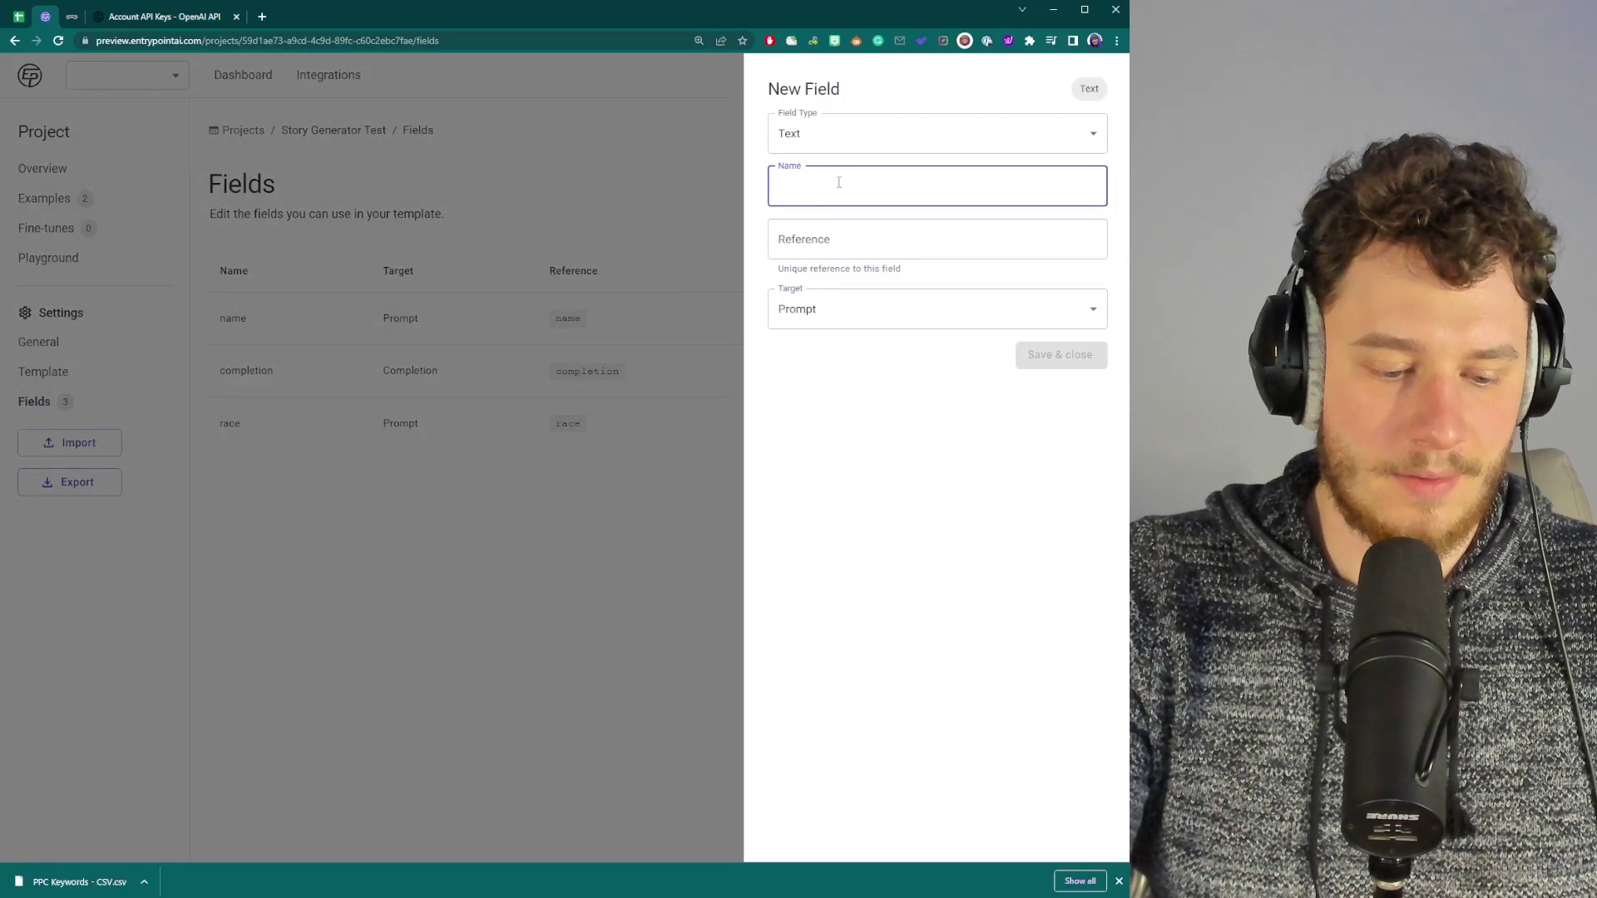
pyautogui.write('gender')
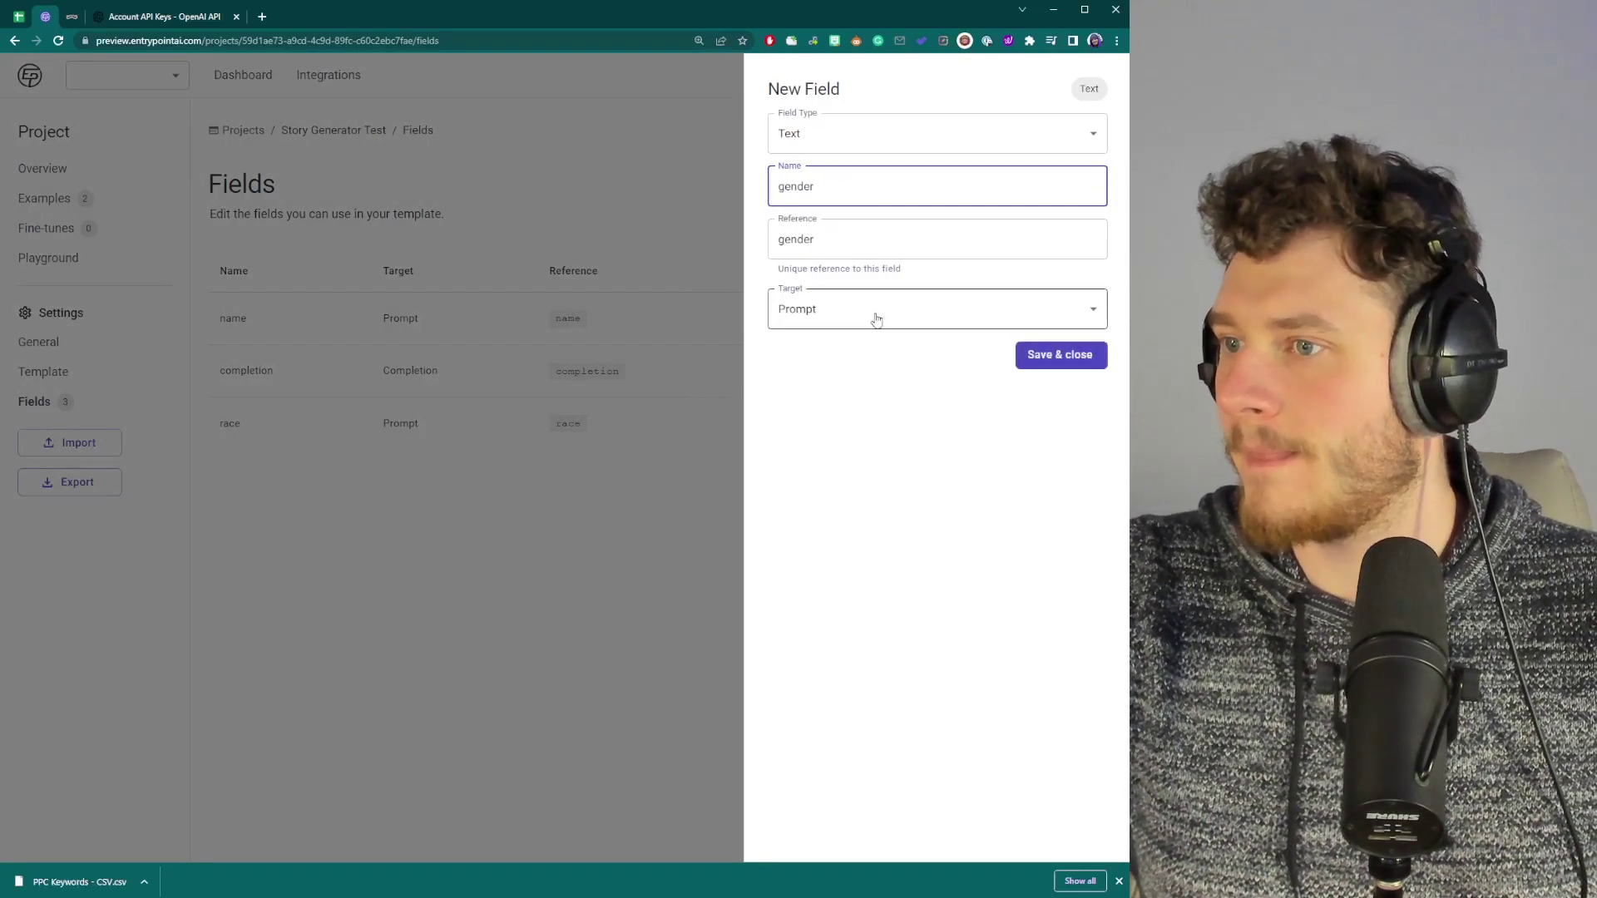
pyautogui.press('Return')
# Step: Replace the prompt template with "Write a story about {{gender}} {{race}} named {{name}}." and save it
pyautogui.click(37, 385)
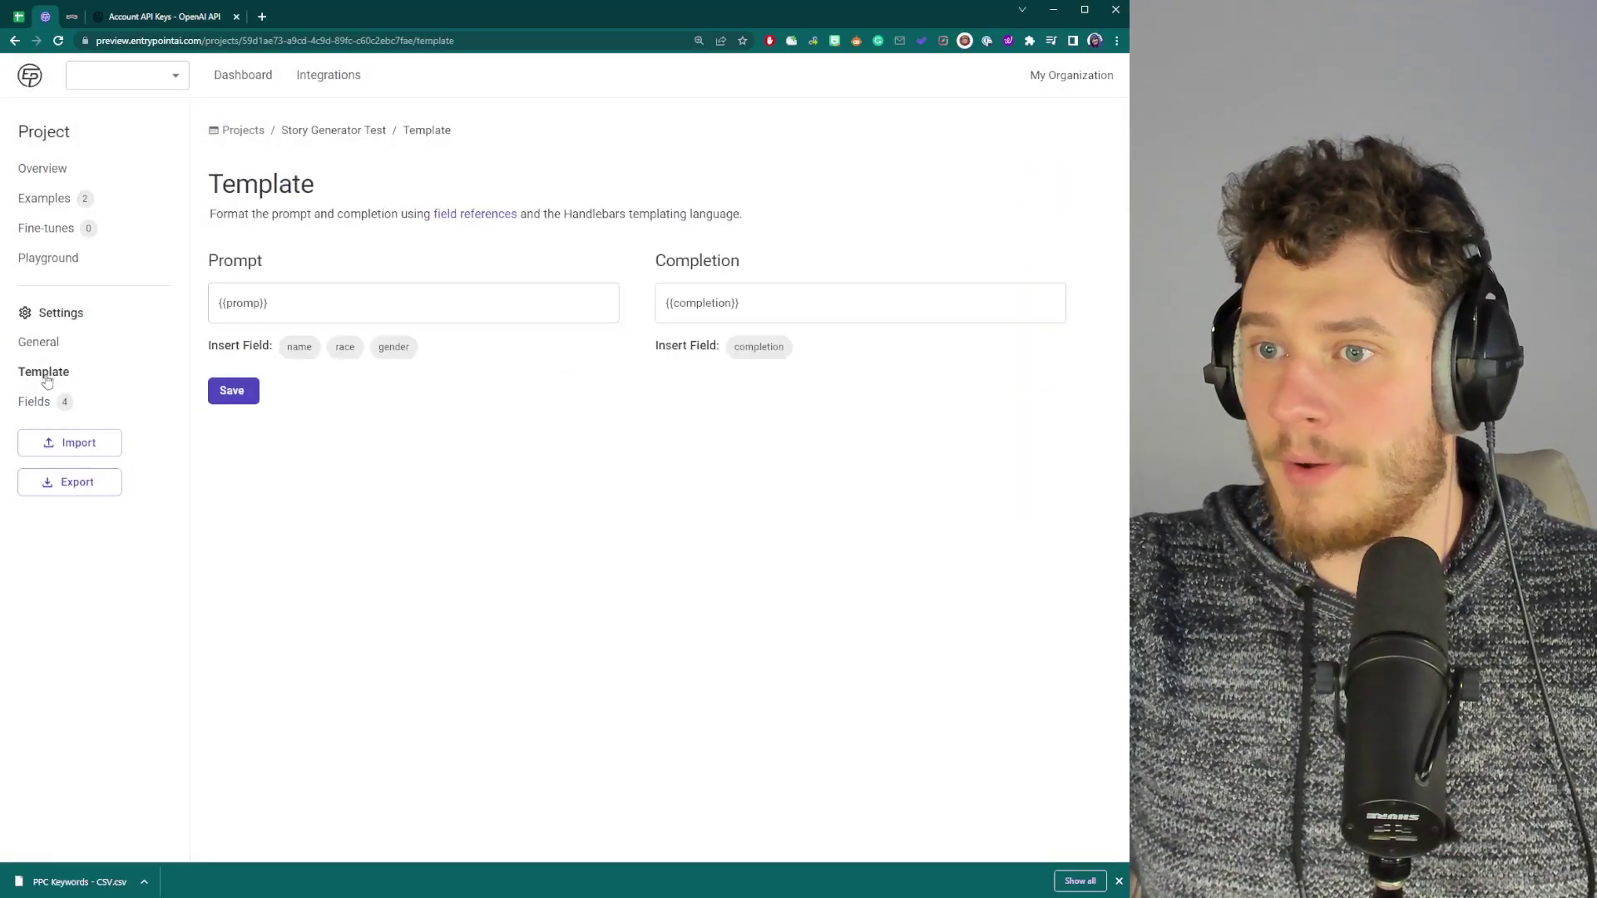
pyautogui.click(339, 292)
pyautogui.hotkey('ctrl', 'a')
pyautogui.press('BackSpace')
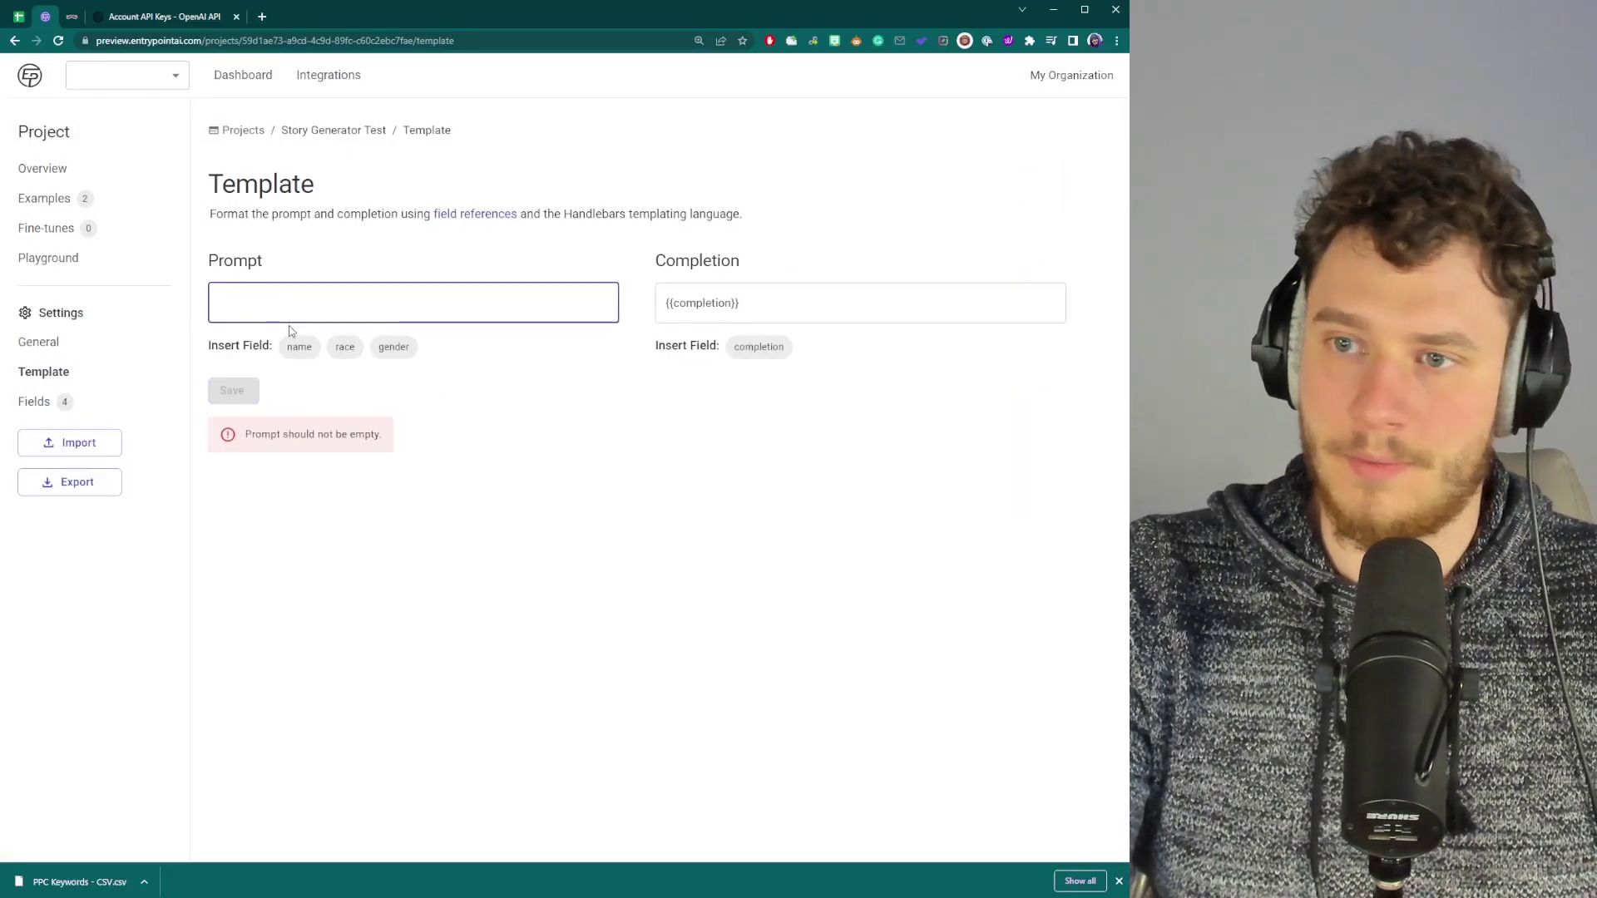
pyautogui.write('Write a story ')
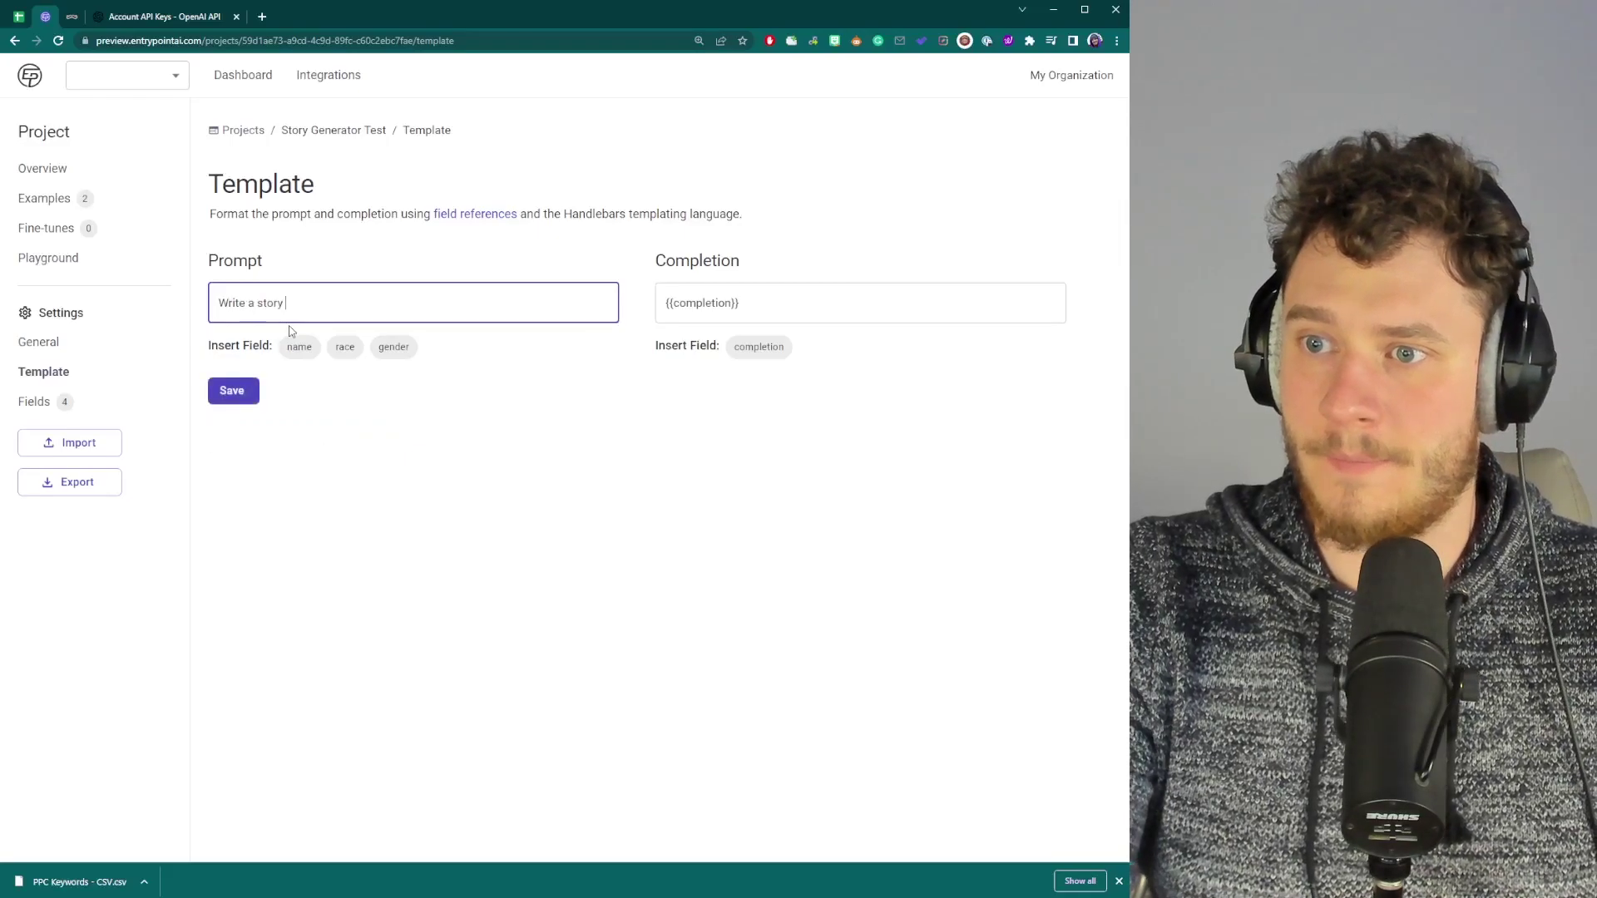
pyautogui.write('about')
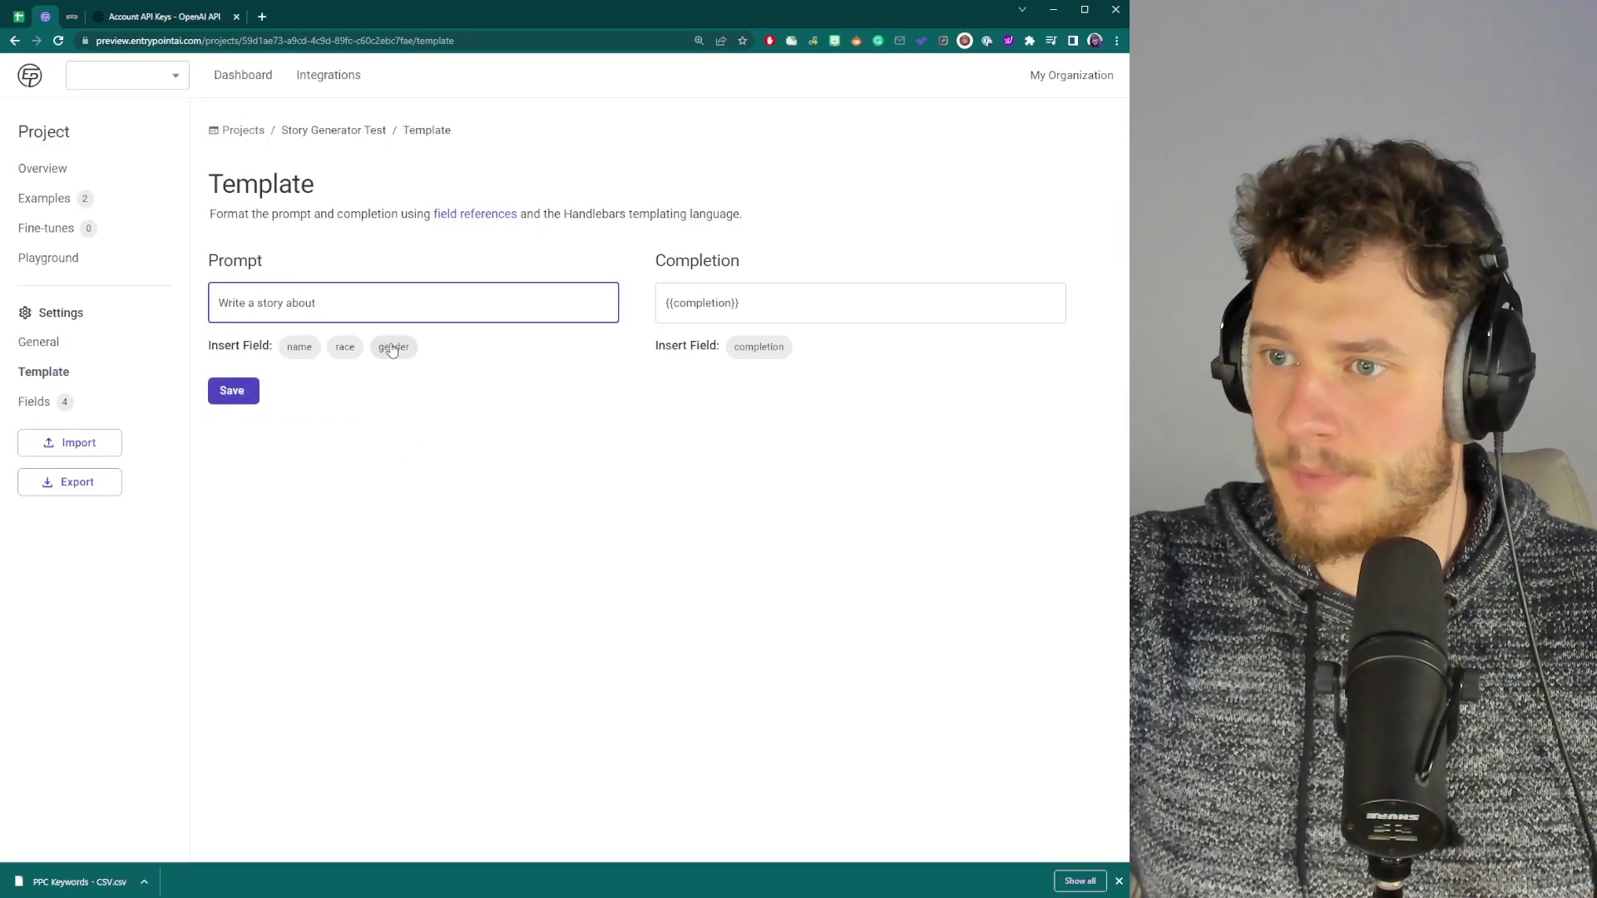
pyautogui.click(394, 347)
pyautogui.click(345, 347)
pyautogui.write('named')
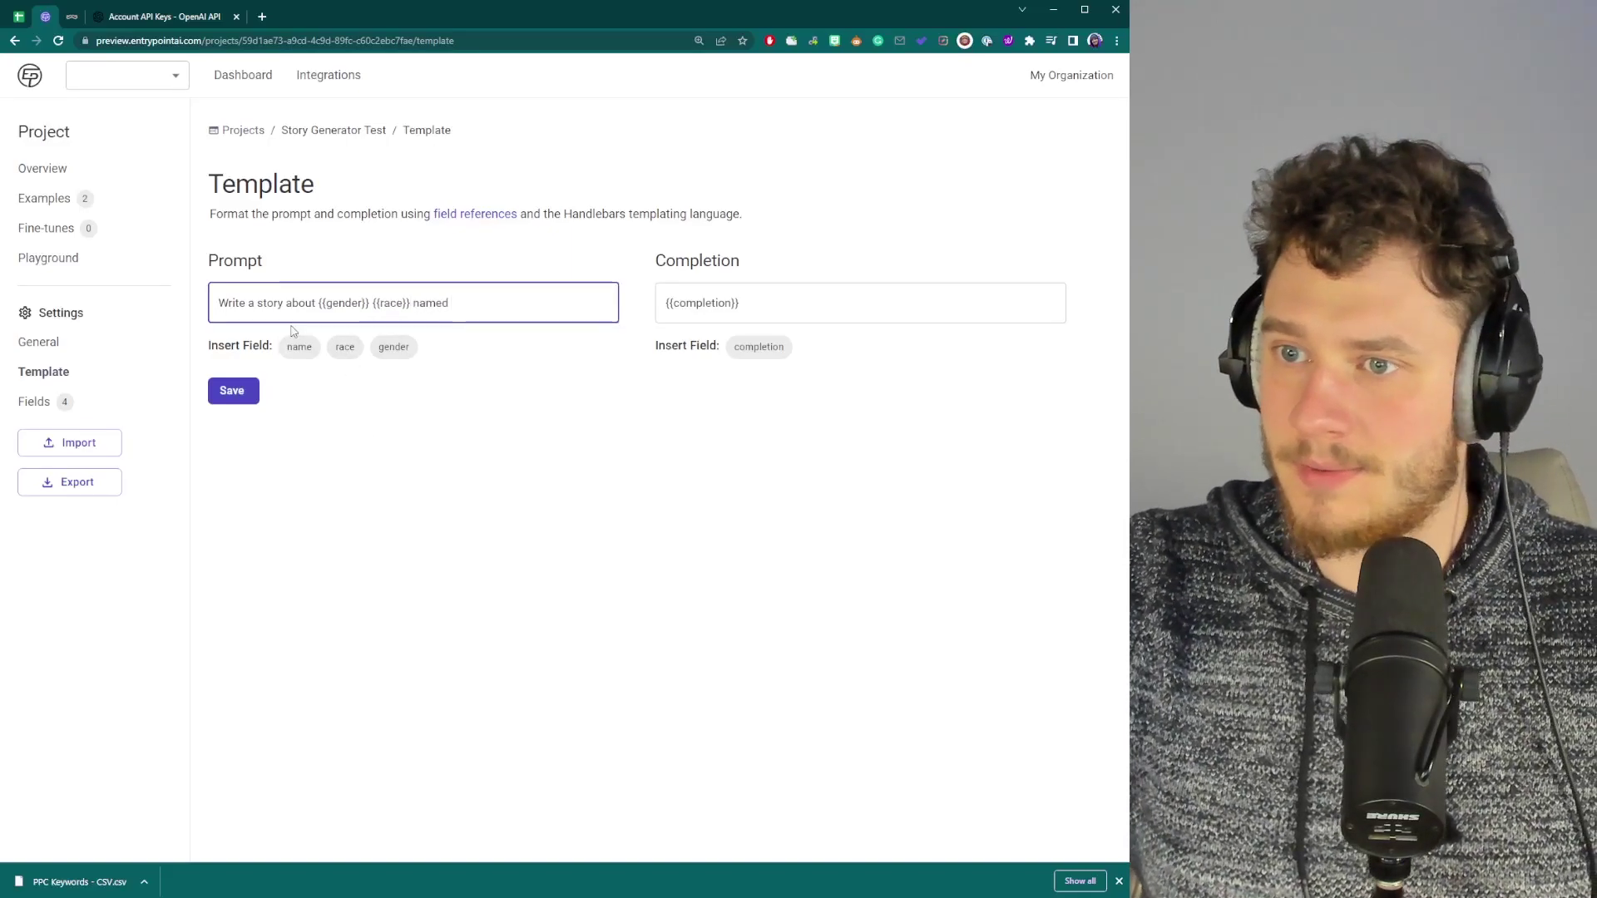
pyautogui.click(300, 347)
pyautogui.write('.')
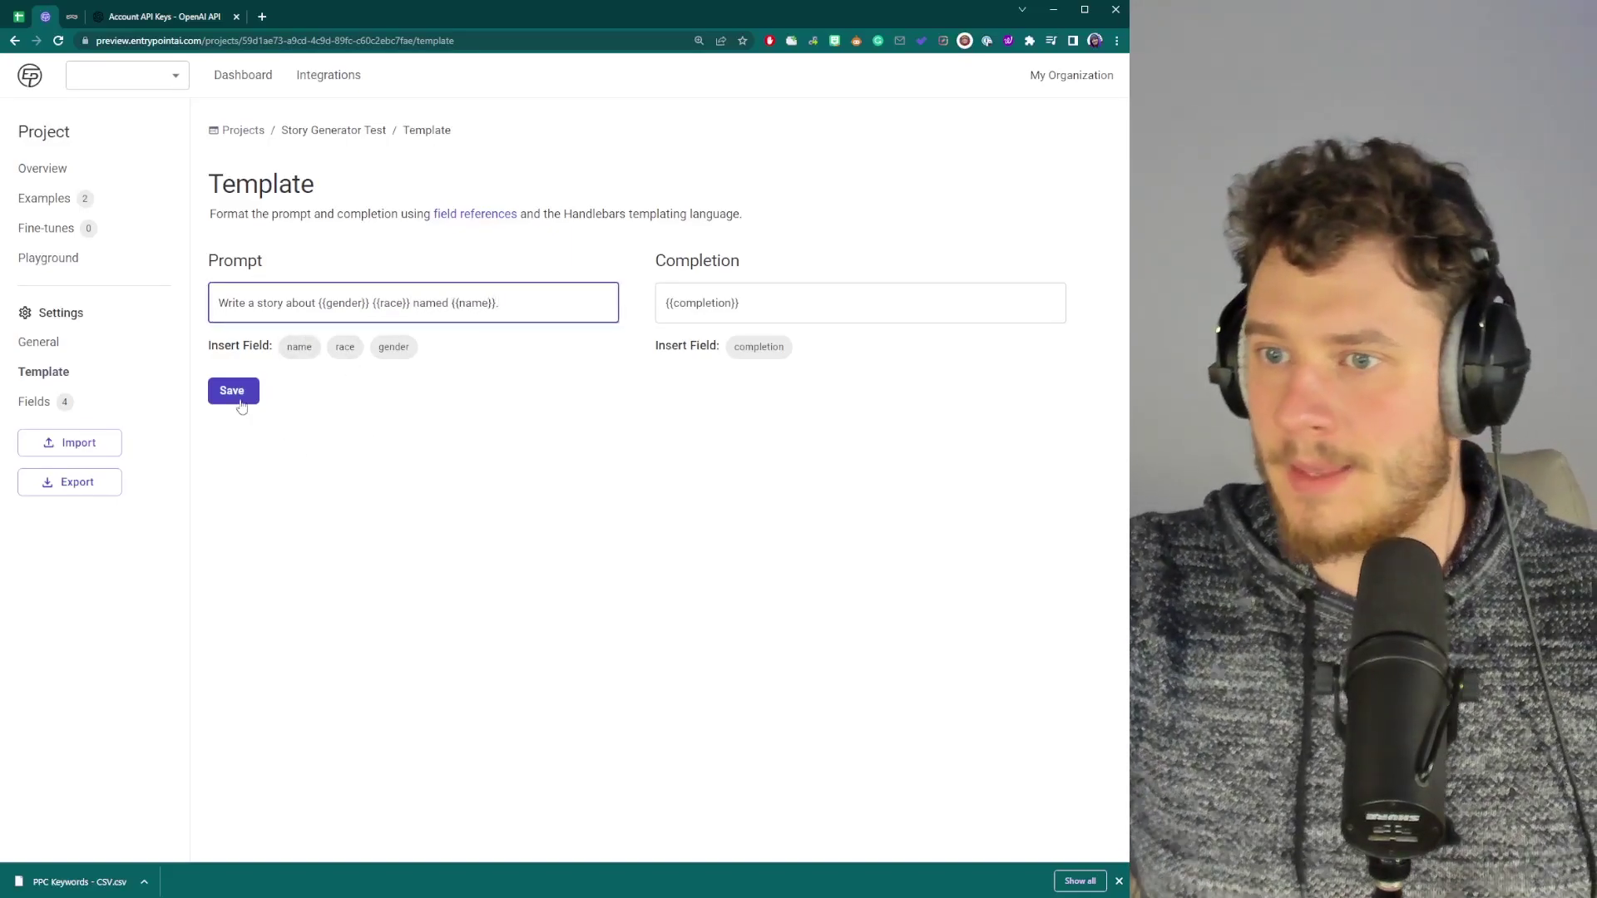
pyautogui.click(236, 398)
# Step: Fill in the first example with the character's name, race Human and gender Male, save it, and check its prompt
pyautogui.click(46, 201)
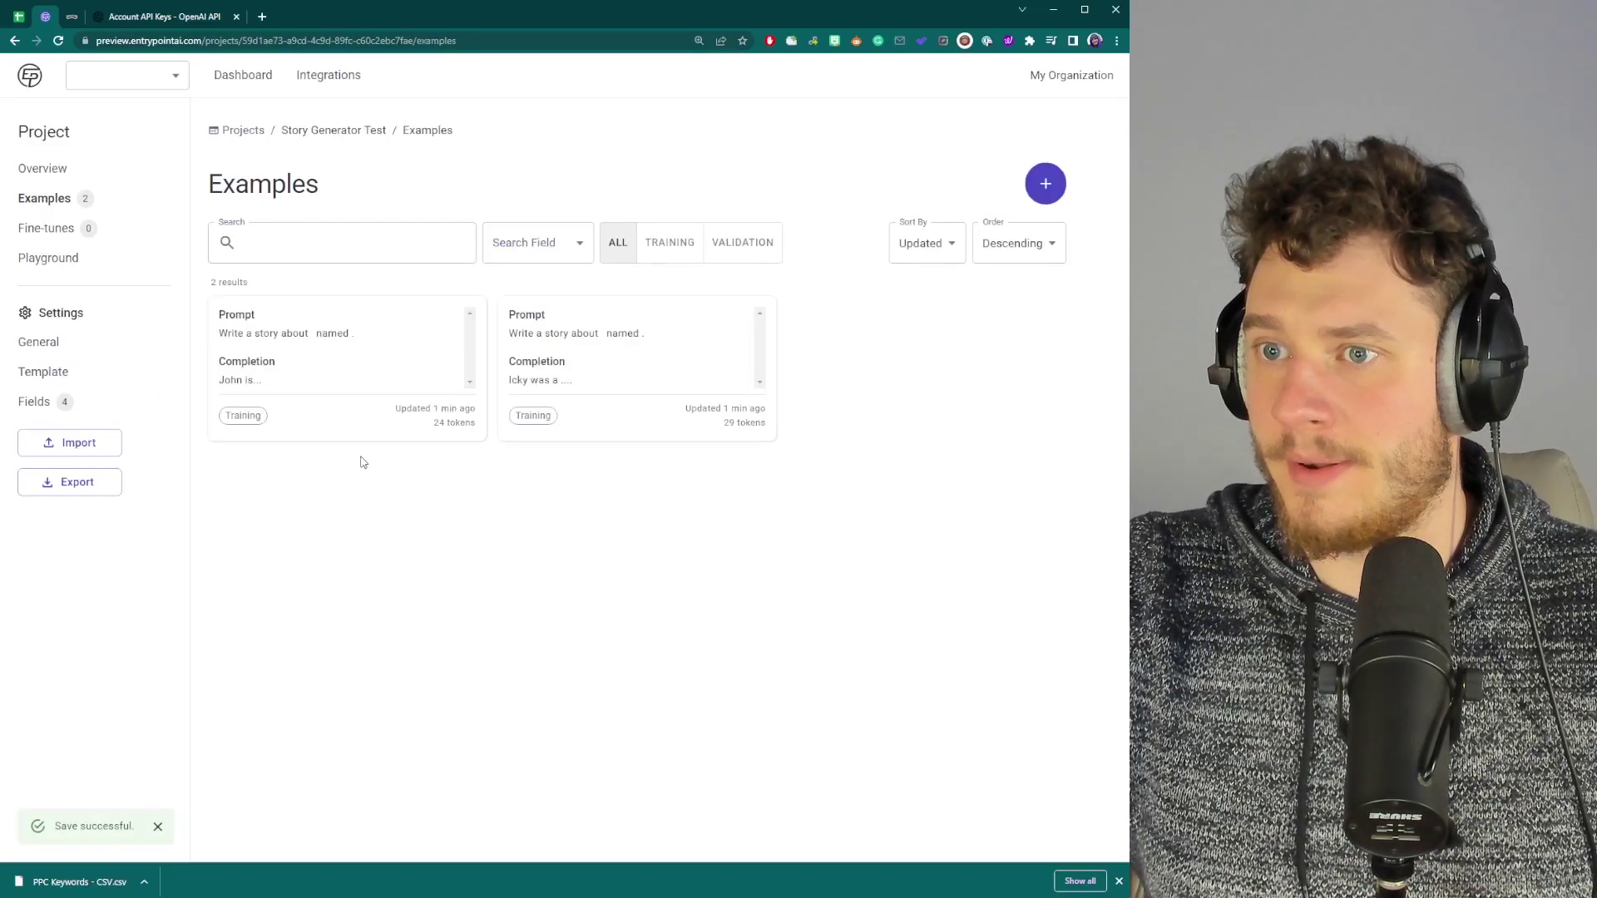
pyautogui.click(464, 319)
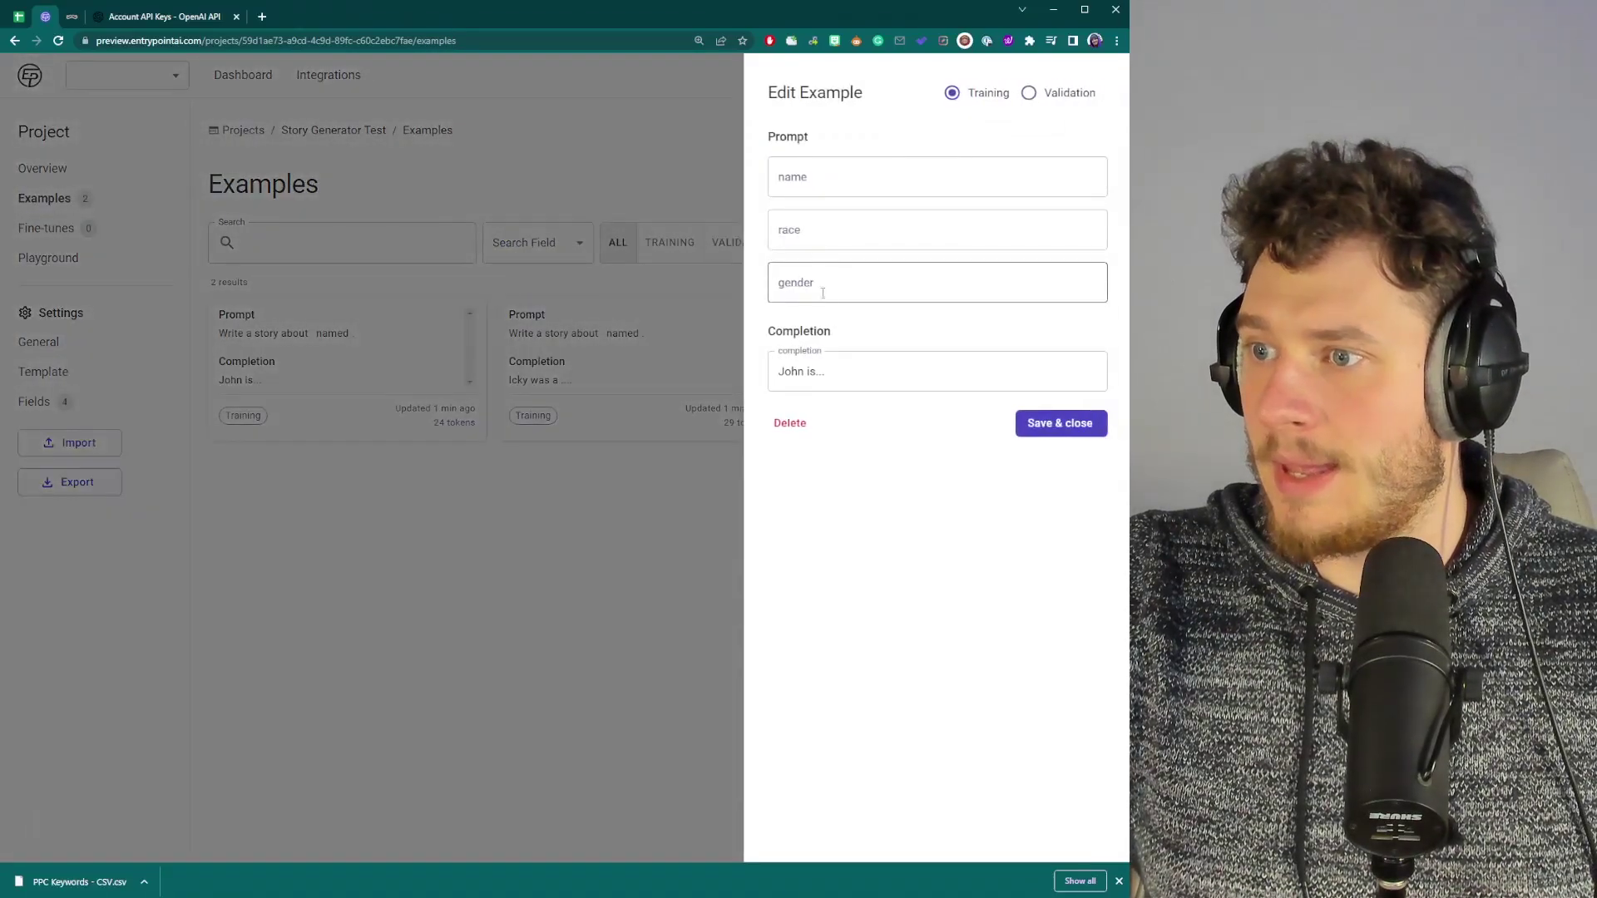
pyautogui.click(823, 279)
pyautogui.click(832, 229)
pyautogui.click(877, 188)
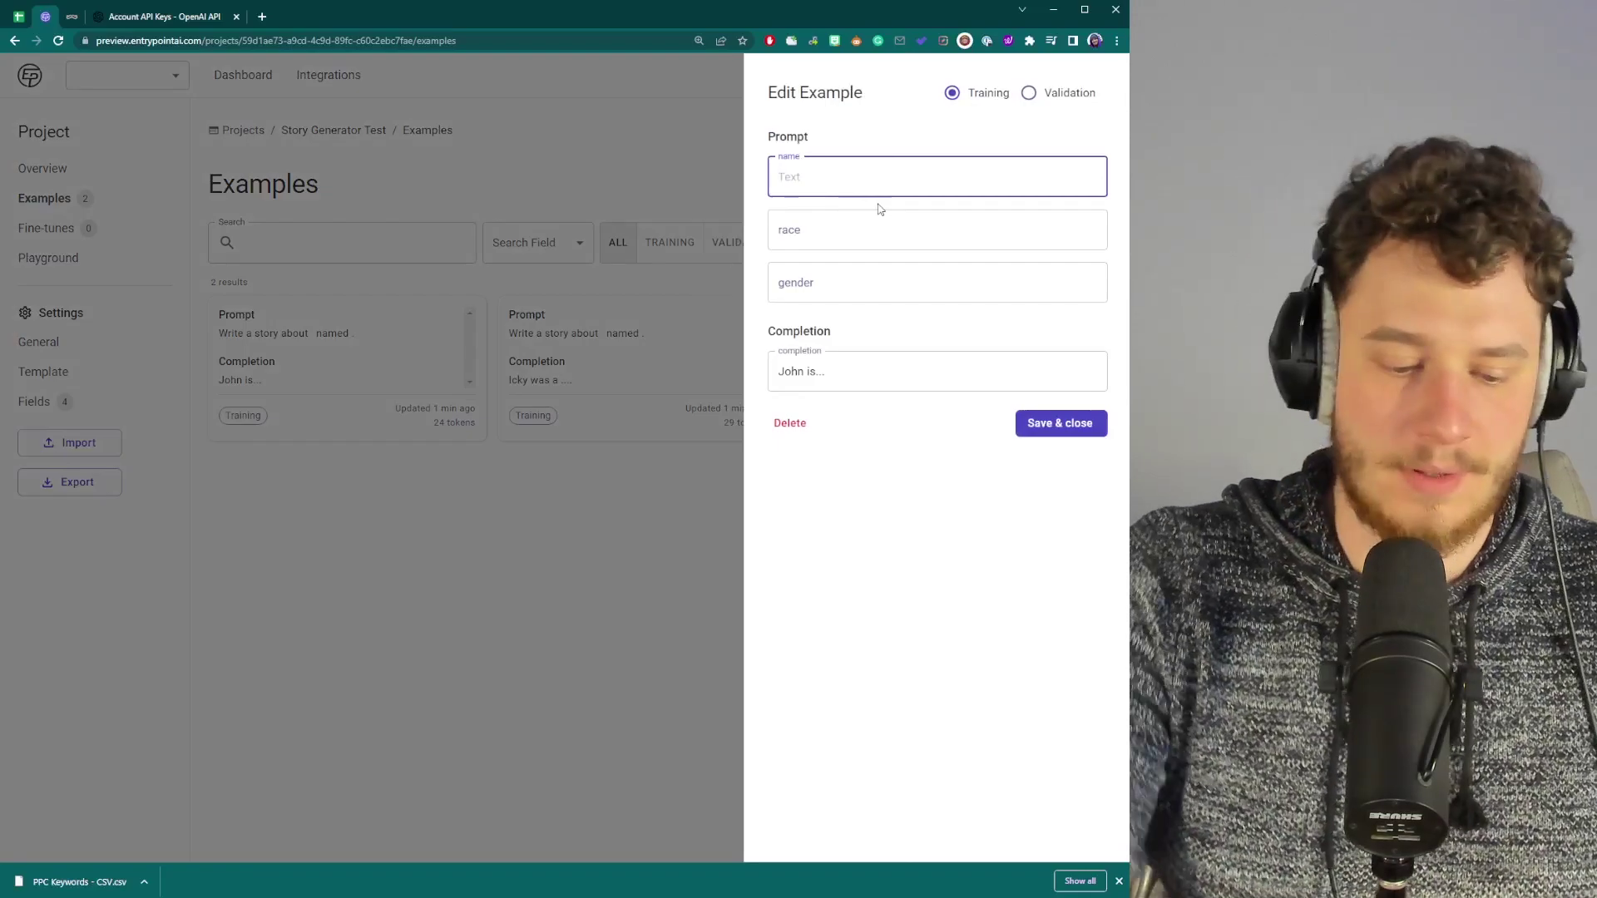
pyautogui.write('John')
pyautogui.press('Tab')
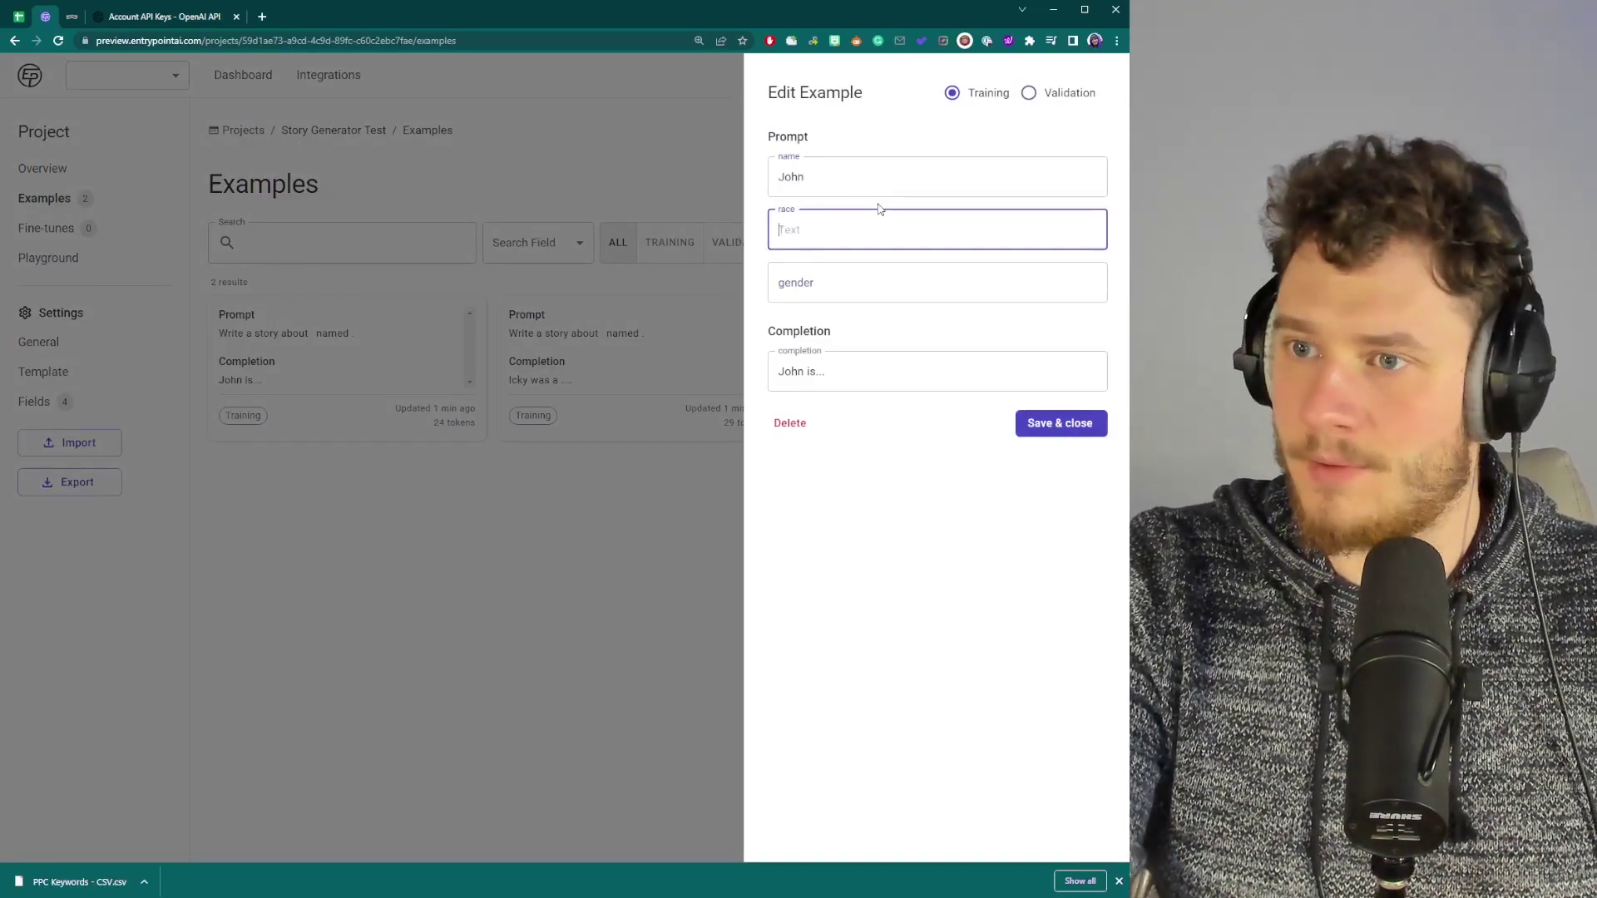
pyautogui.write('Human')
pyautogui.press('Tab')
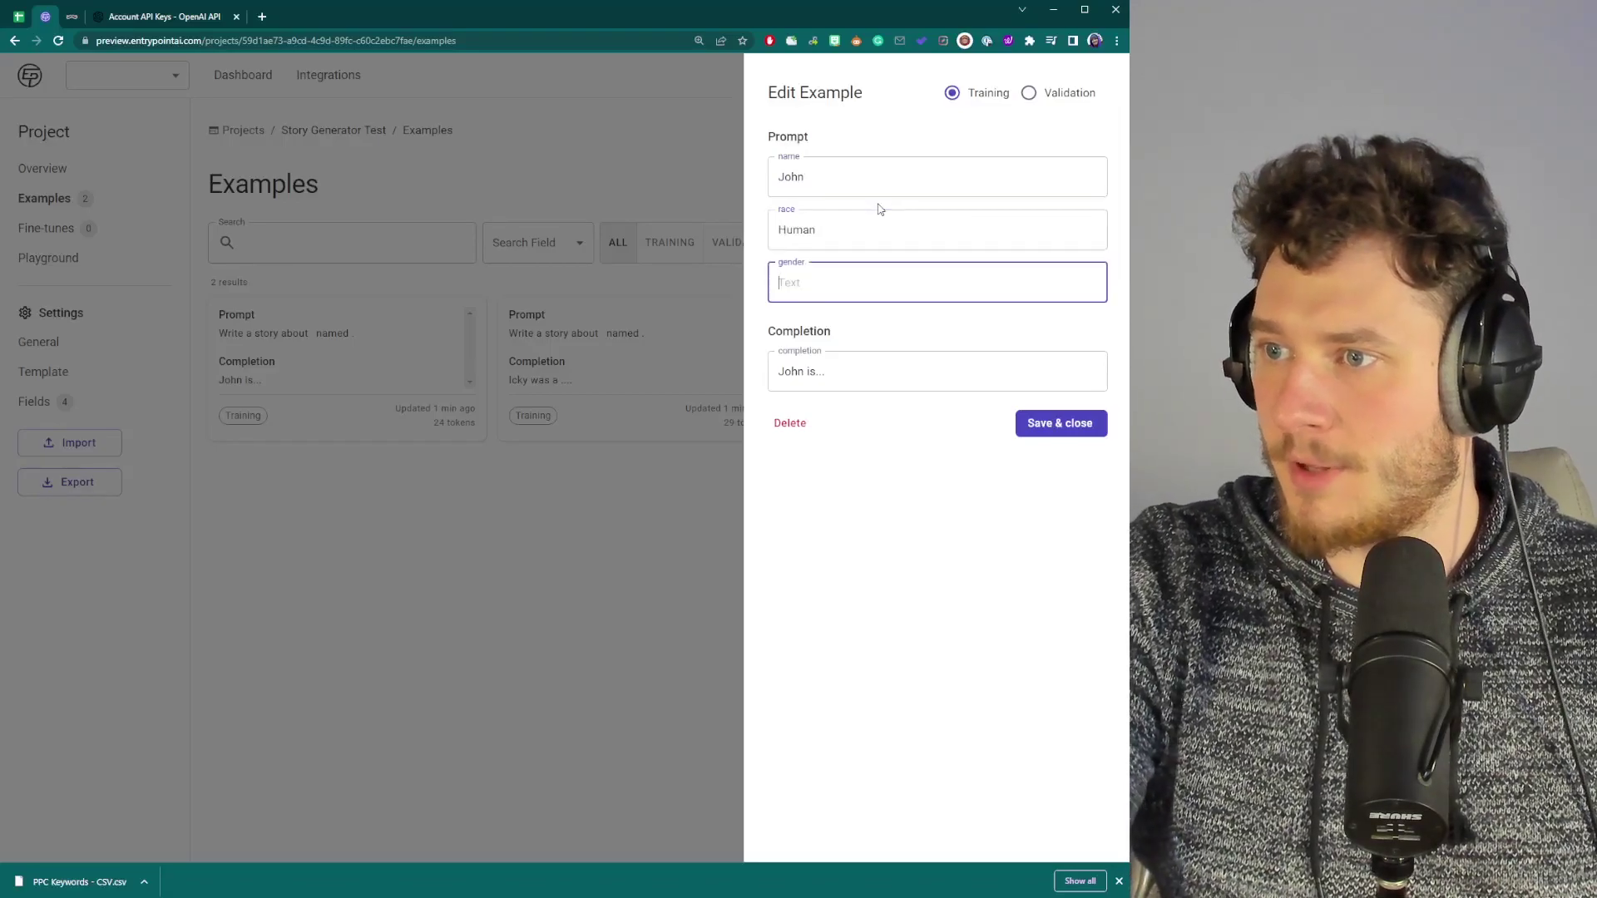
pyautogui.write('Male')
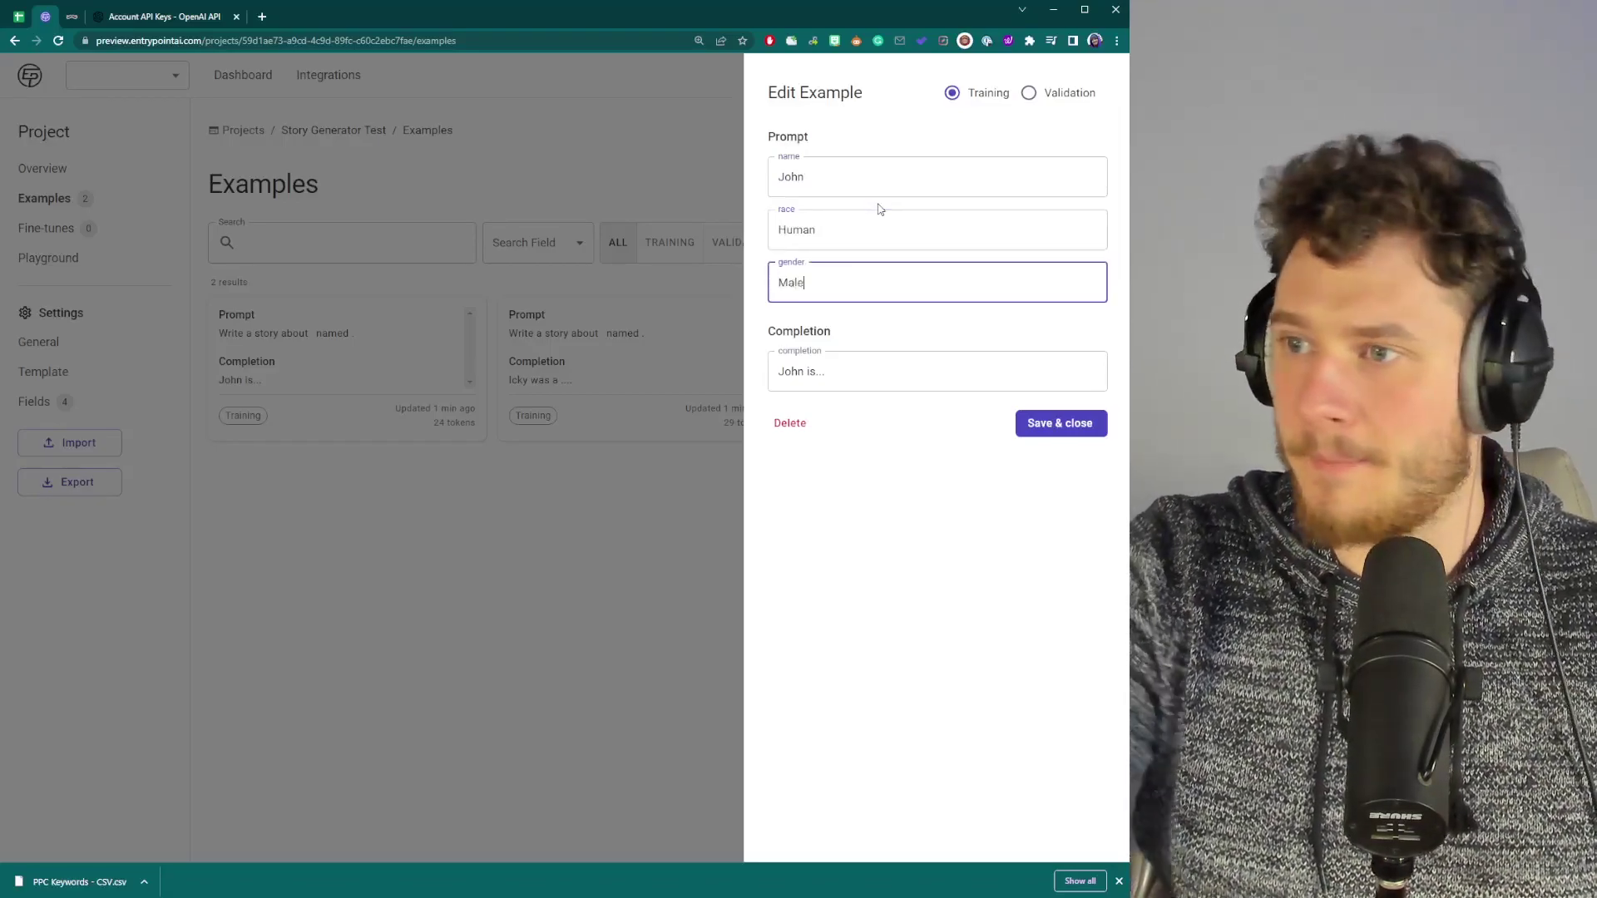
pyautogui.click(1089, 441)
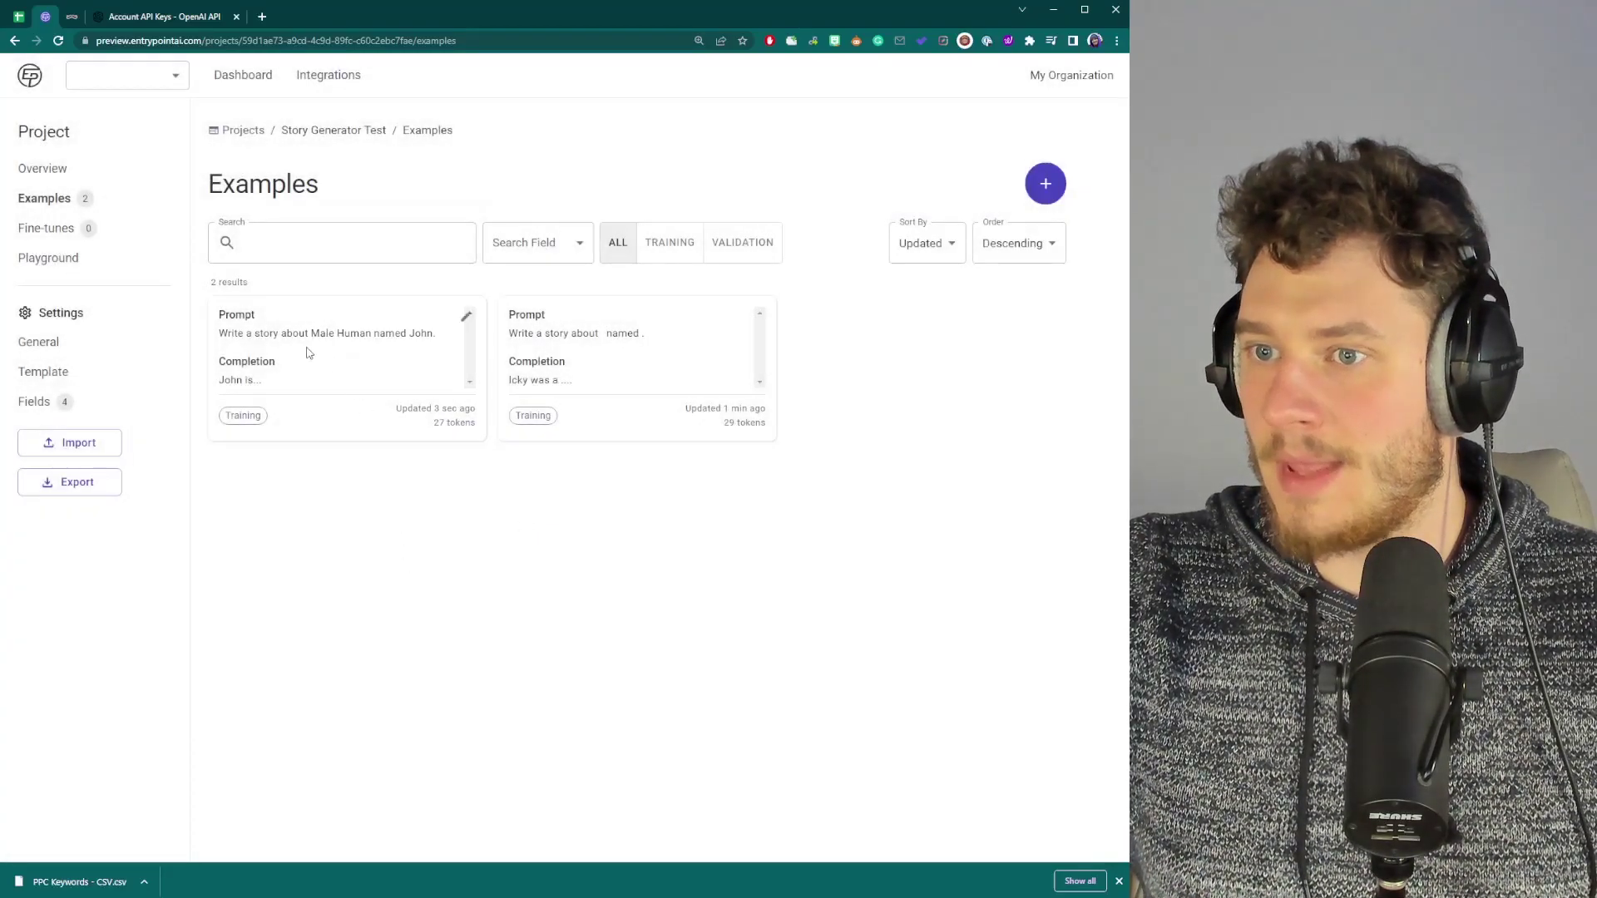
pyautogui.moveTo(239, 332); pyautogui.dragTo(348, 349)
pyautogui.click(436, 618)
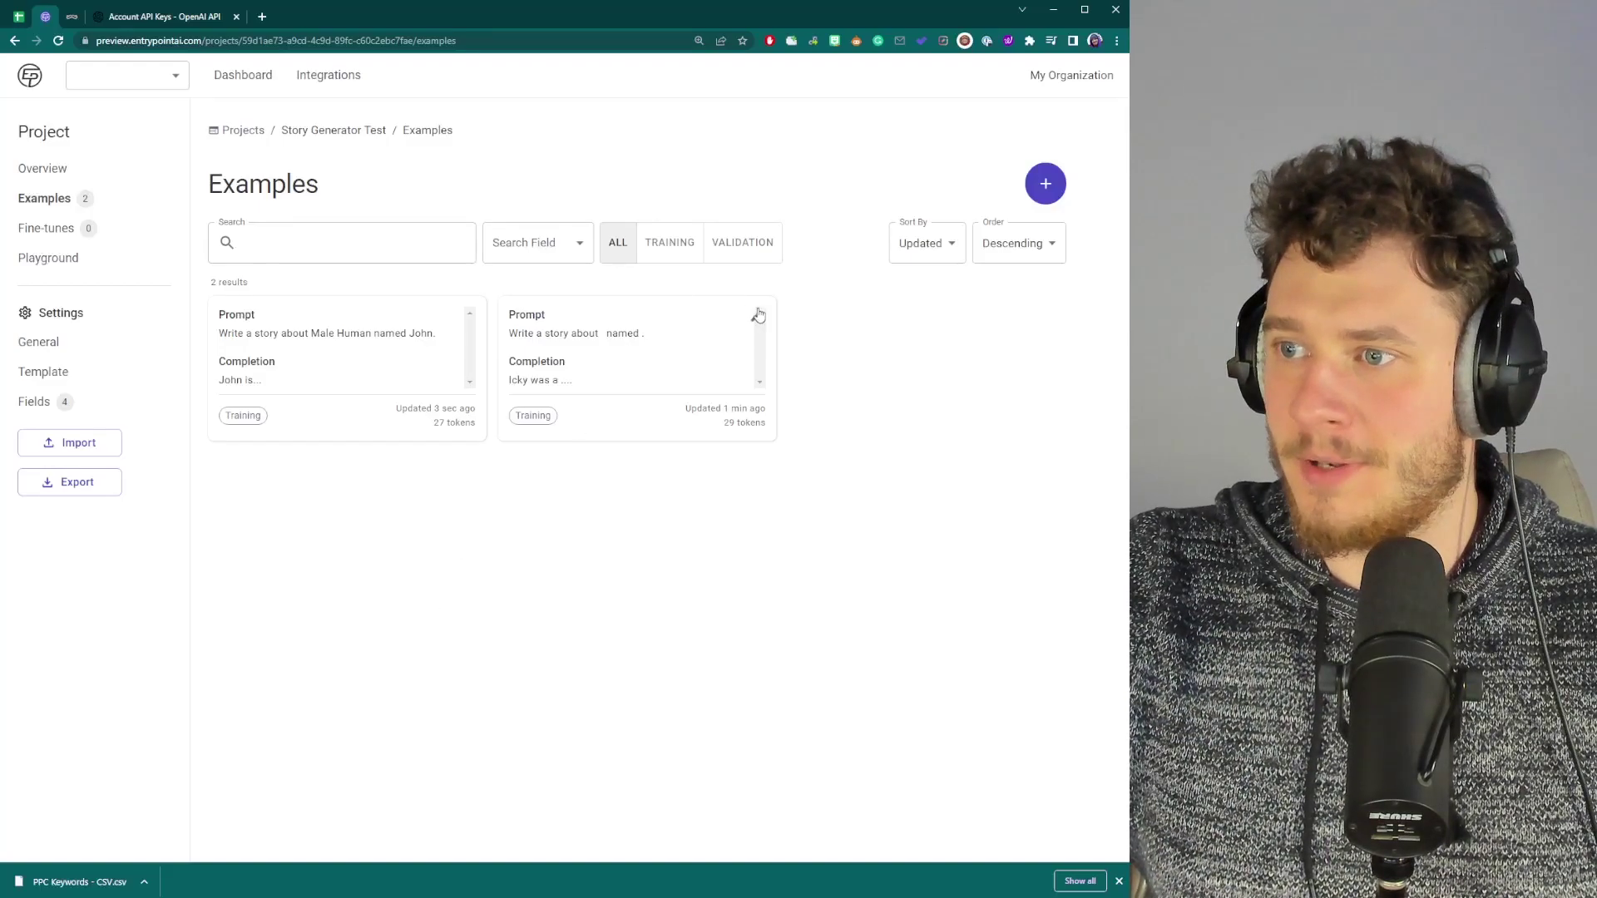
# Step: Fill in the remaining example with its character's name, race Spiderqueen and gender Female, and save it
pyautogui.click(755, 320)
pyautogui.click(832, 182)
pyautogui.write('Icky')
pyautogui.press('Tab')
pyautogui.write('Spiderqueen')
pyautogui.press('Tab')
pyautogui.write('Female')
pyautogui.click(1060, 422)
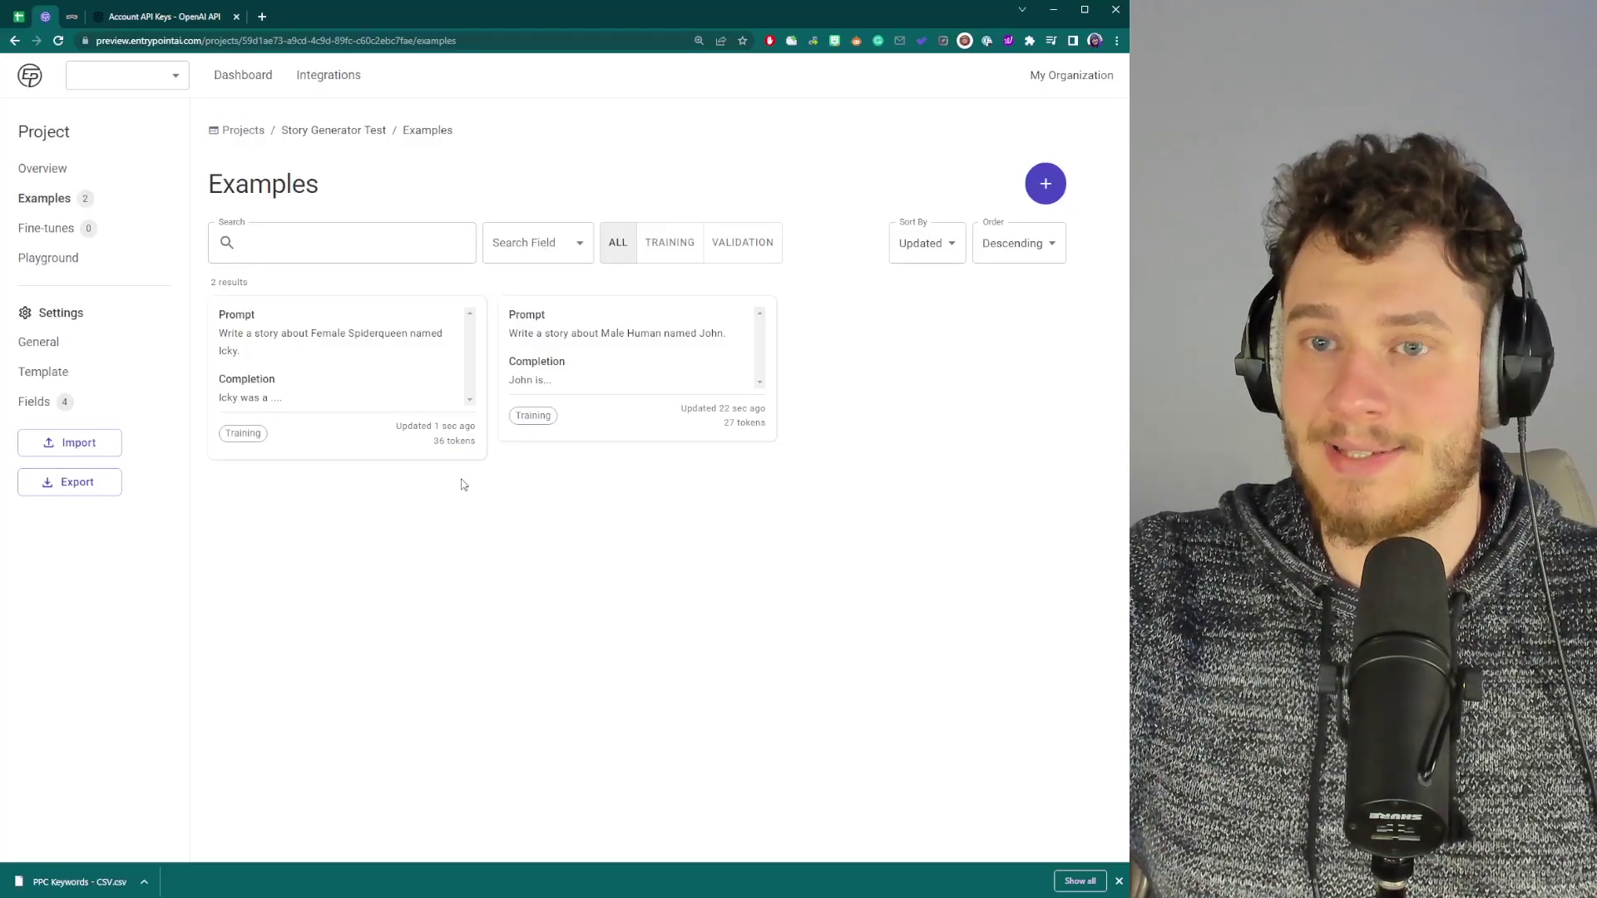
# Step: Change the prompt template's opening word to "Draft", save it, and check the prompts in the examples
pyautogui.click(60, 373)
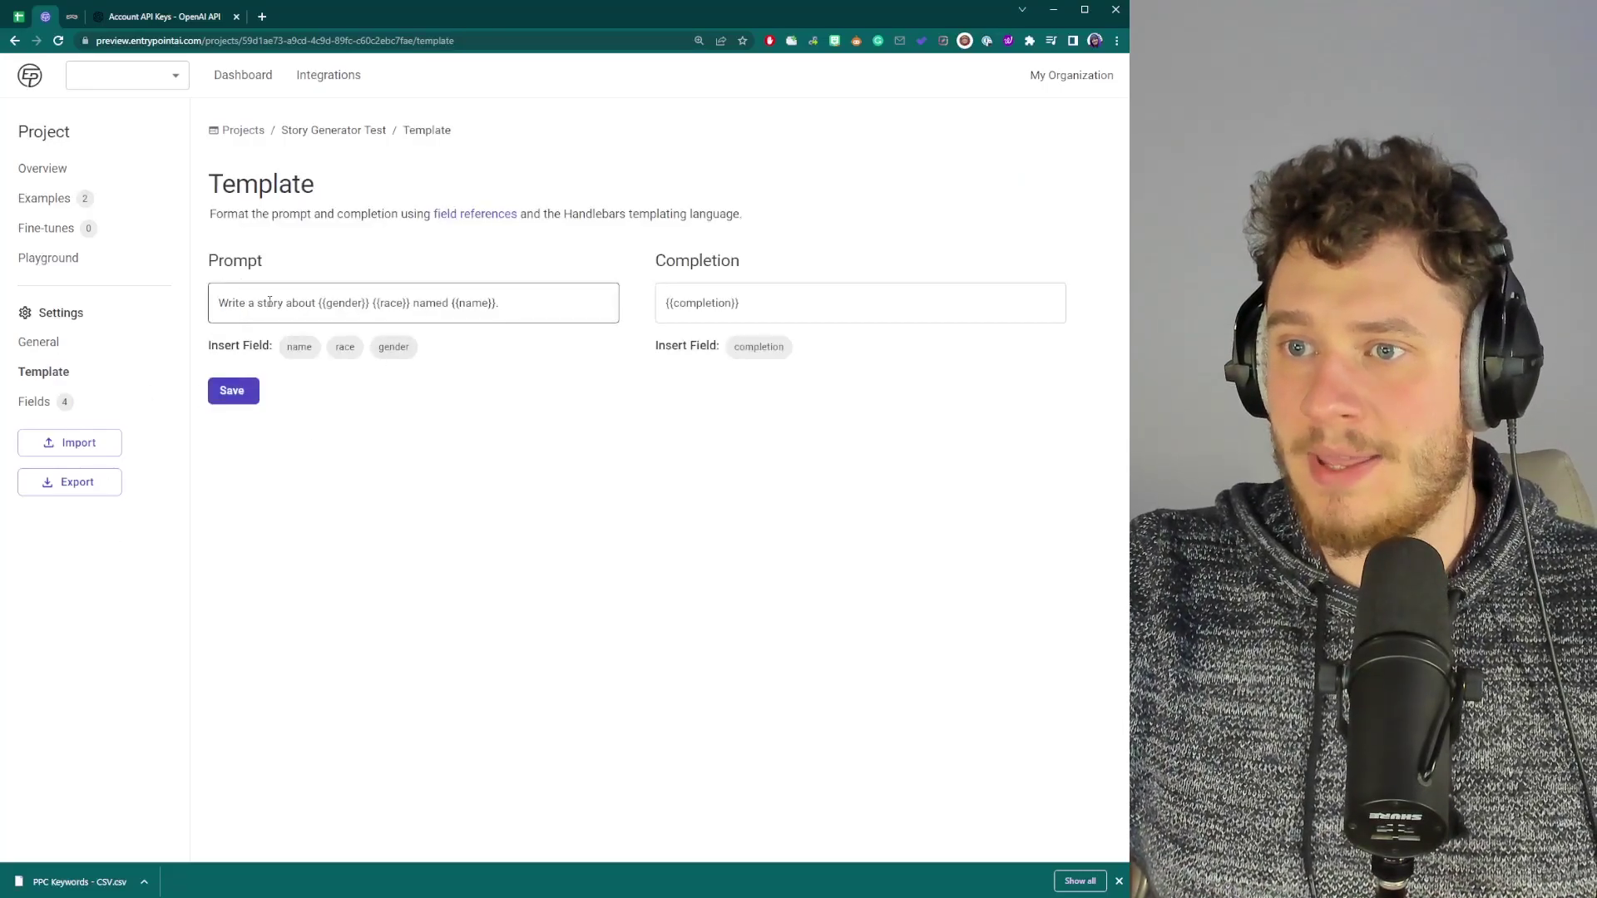
pyautogui.click(252, 303)
pyautogui.click(510, 308)
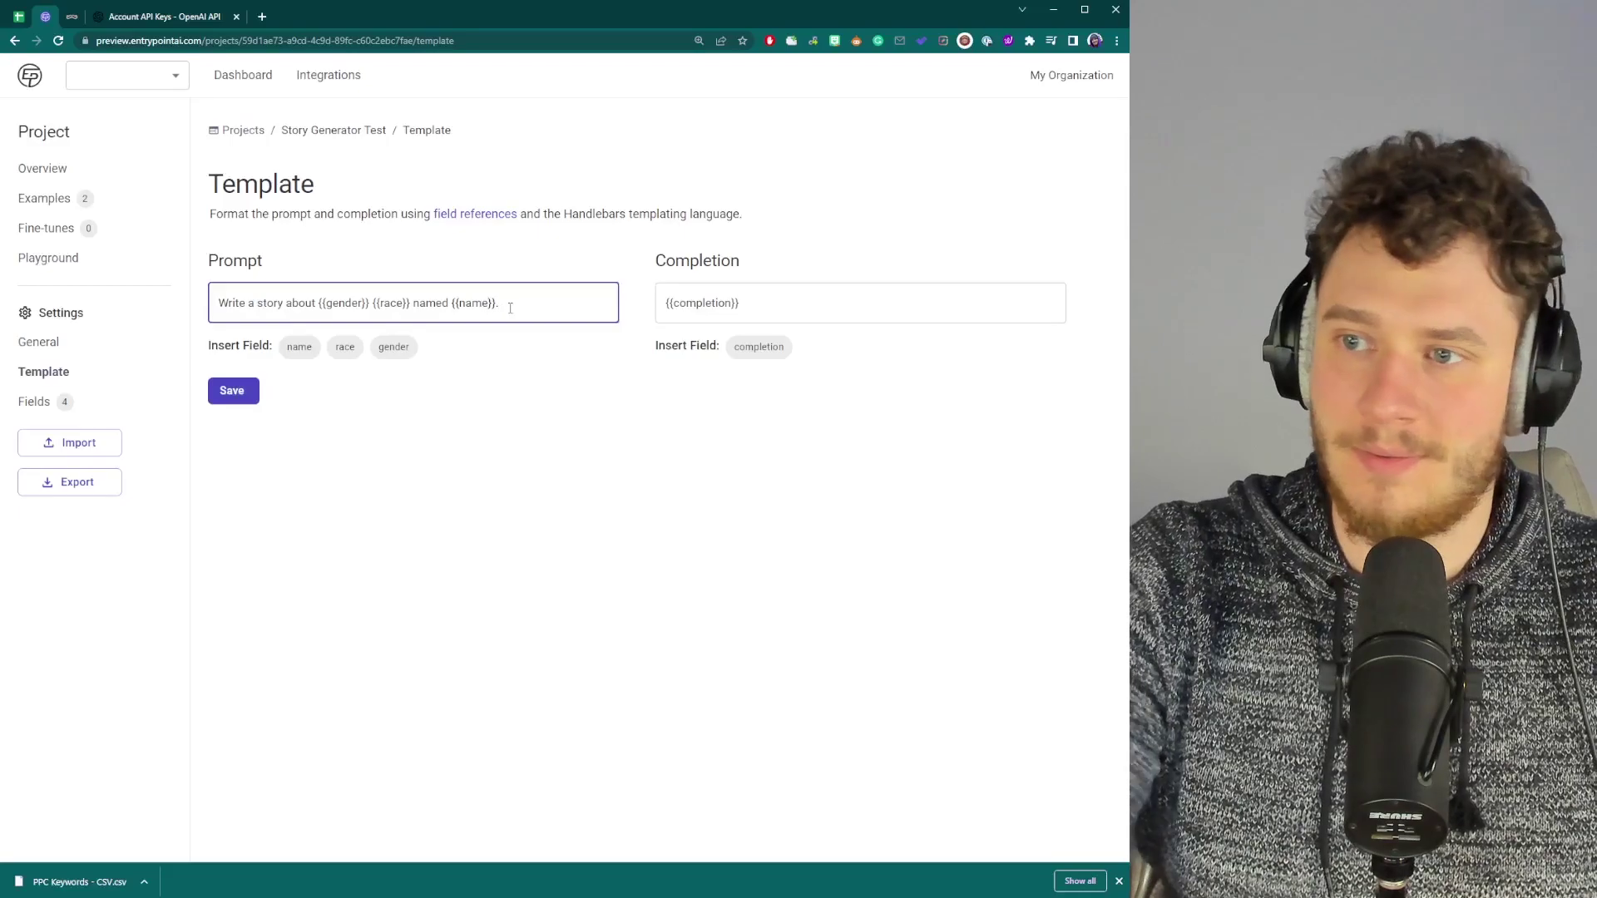
pyautogui.moveTo(247, 303); pyautogui.dragTo(143, 304)
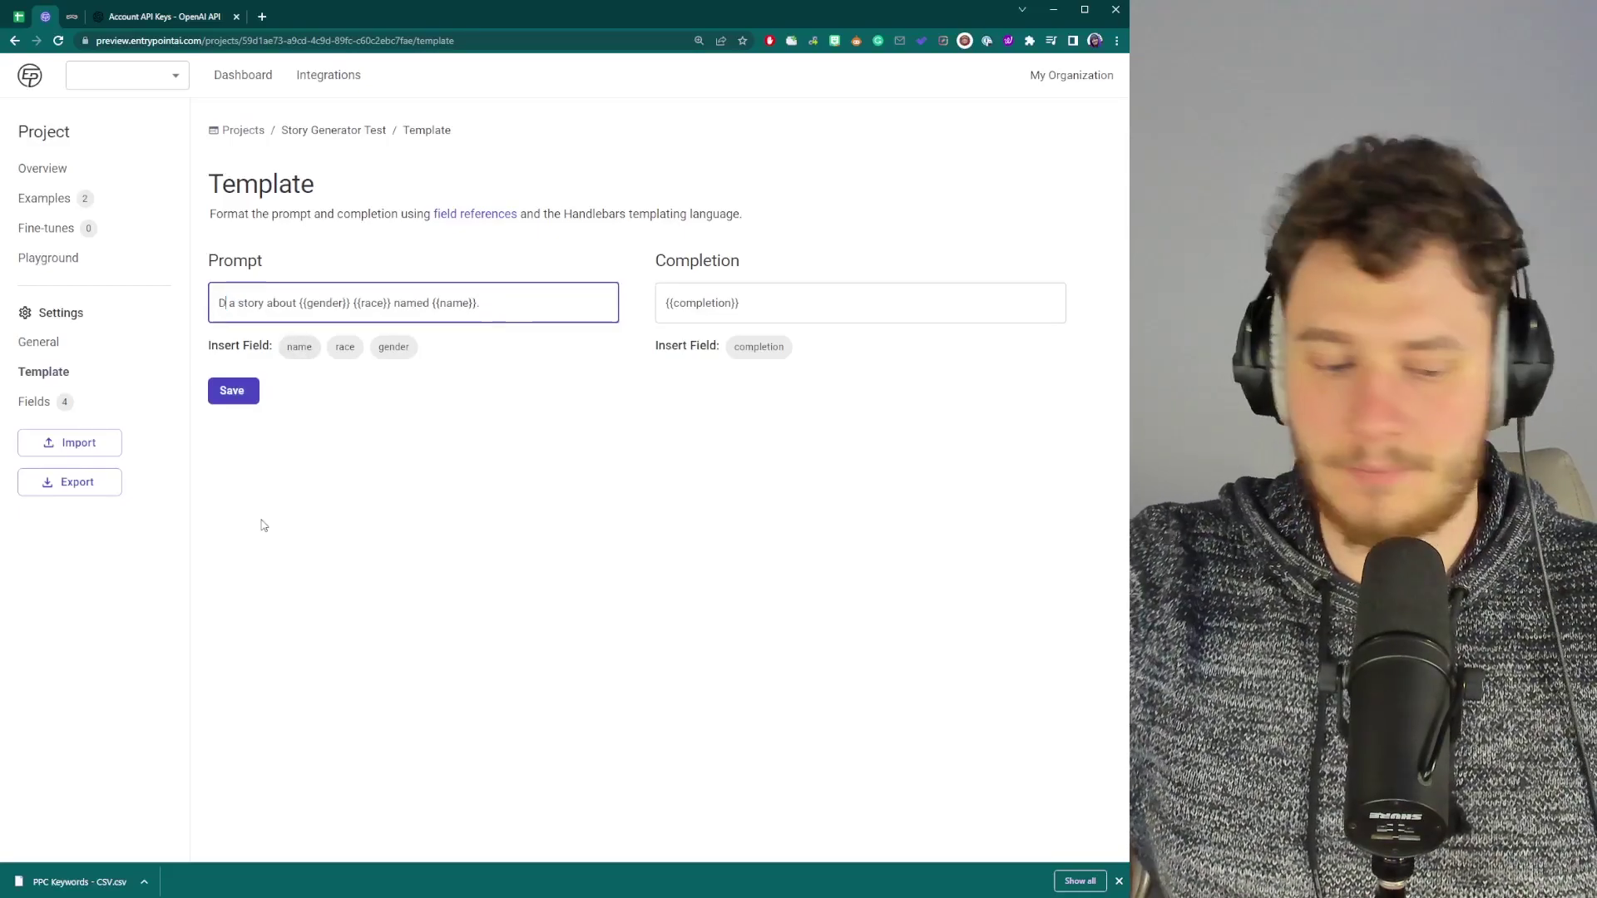
pyautogui.write('raft')
pyautogui.click(246, 403)
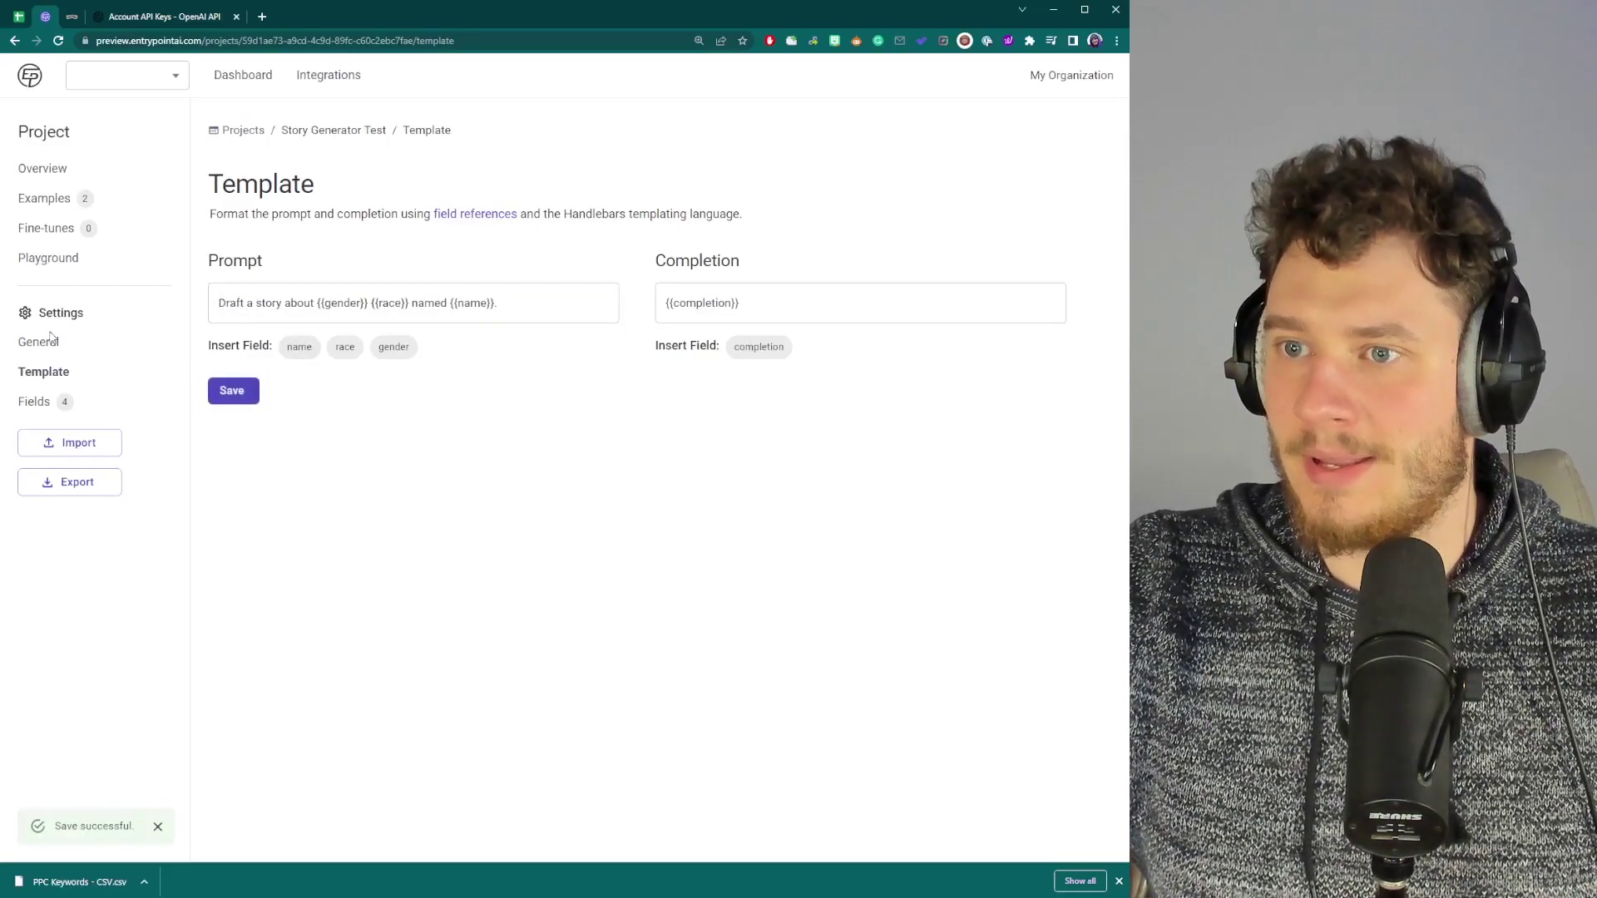
pyautogui.click(40, 198)
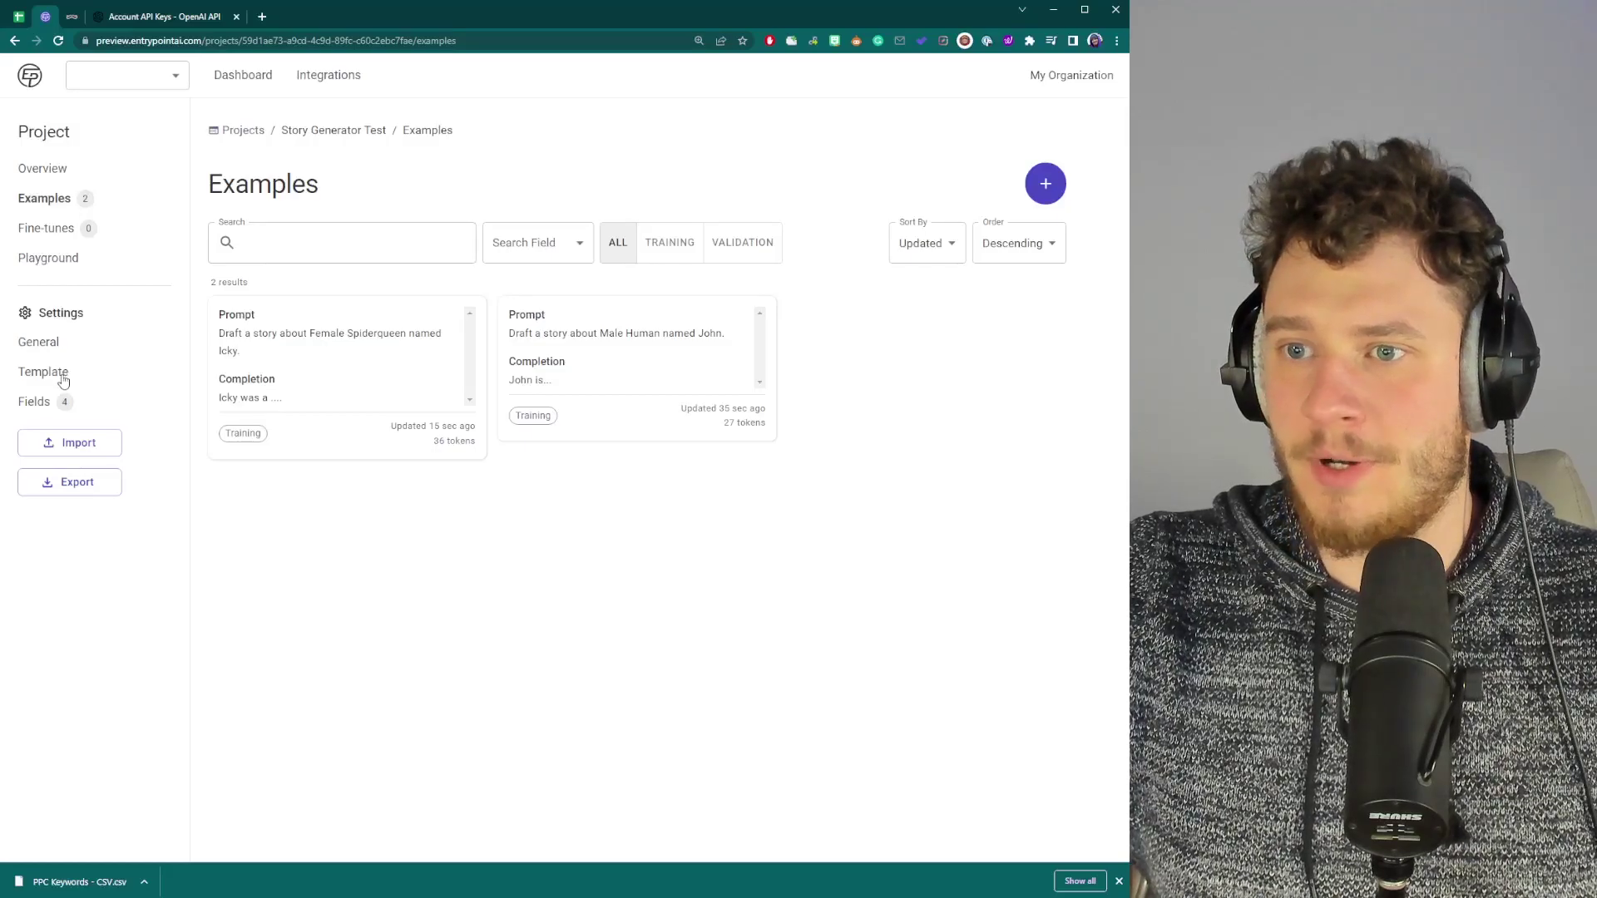
# Step: Turn the prompt template's name into a Handlebars {{#if name}}{{name}}{{else}}…{{/if}} condition with a fallback first name, and save it
pyautogui.click(63, 381)
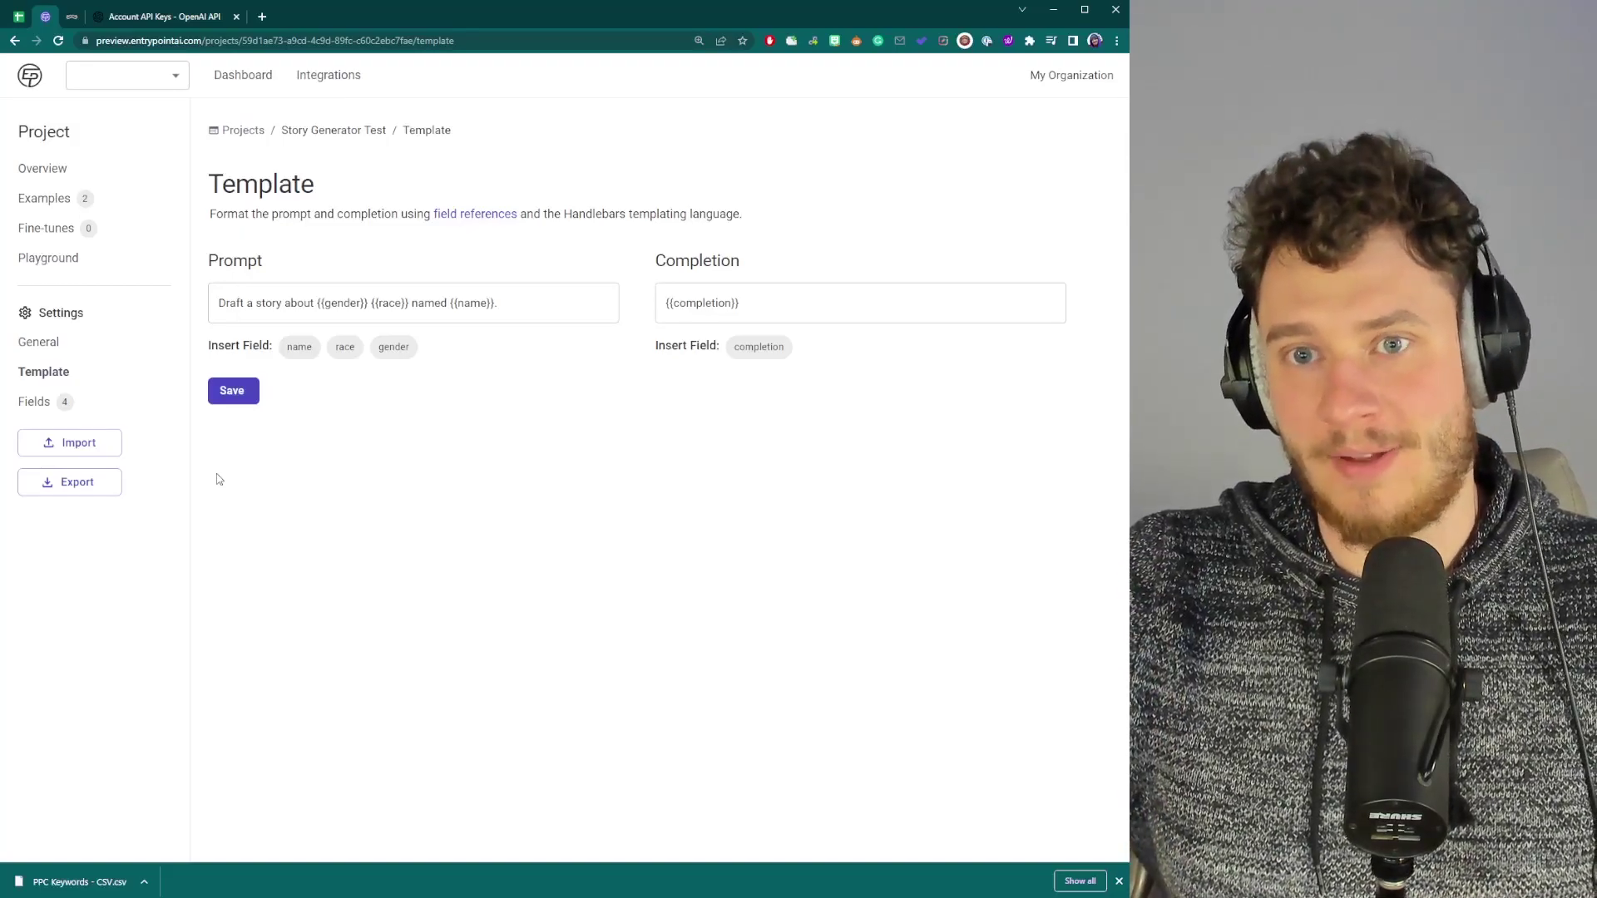
pyautogui.hotkey('ctrl', 'Tab')
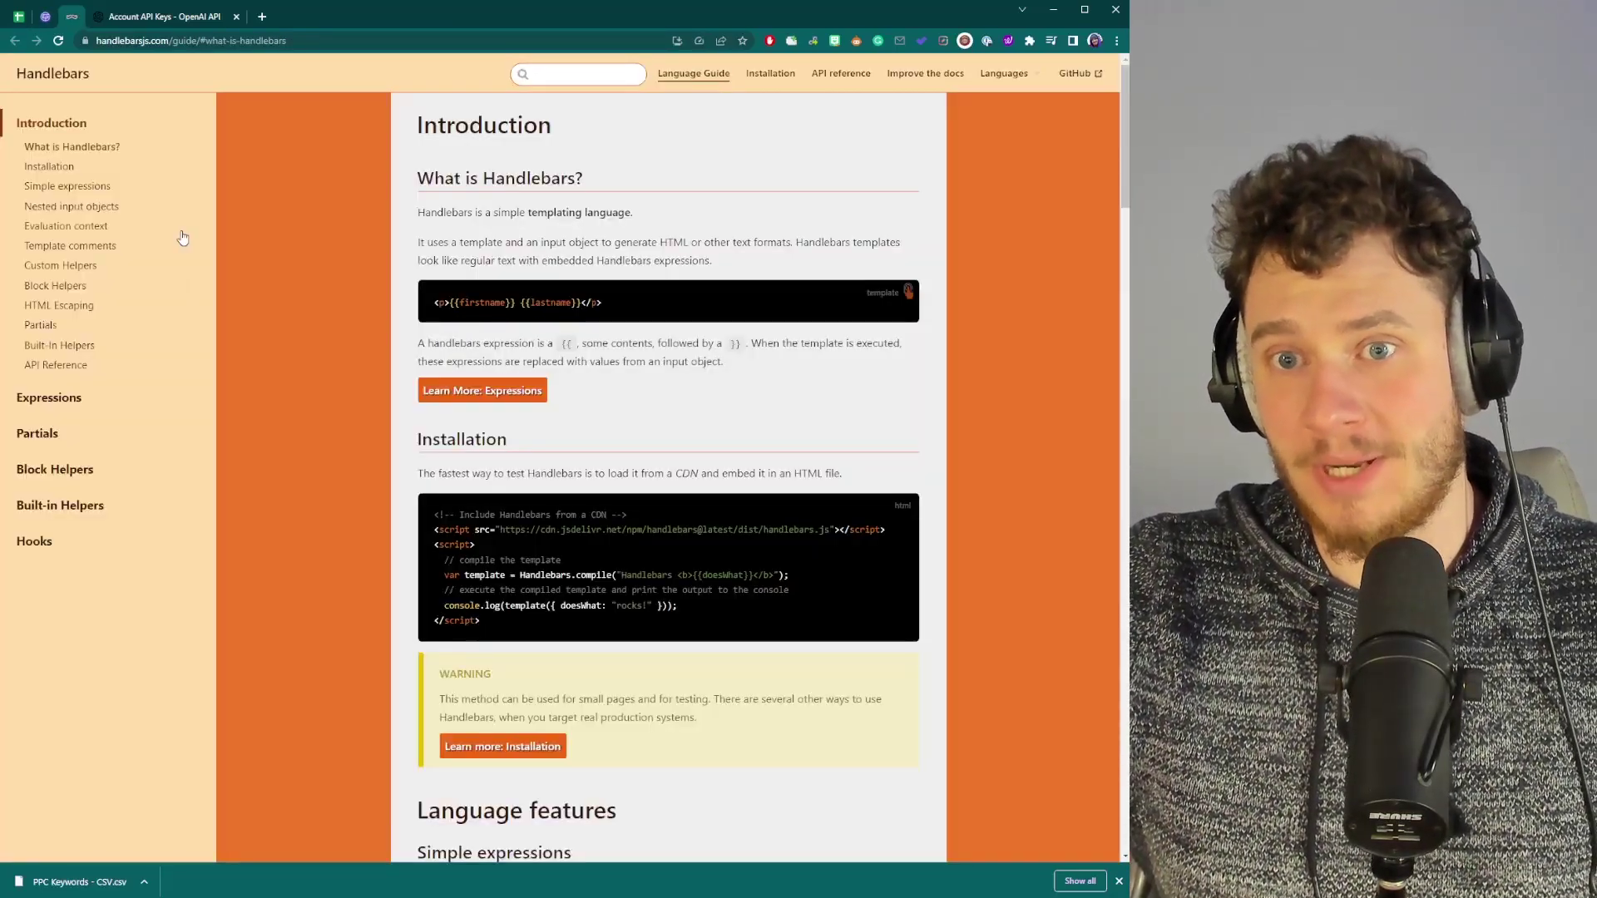
pyautogui.hotkey('ctrl', 'shift', 'Tab')
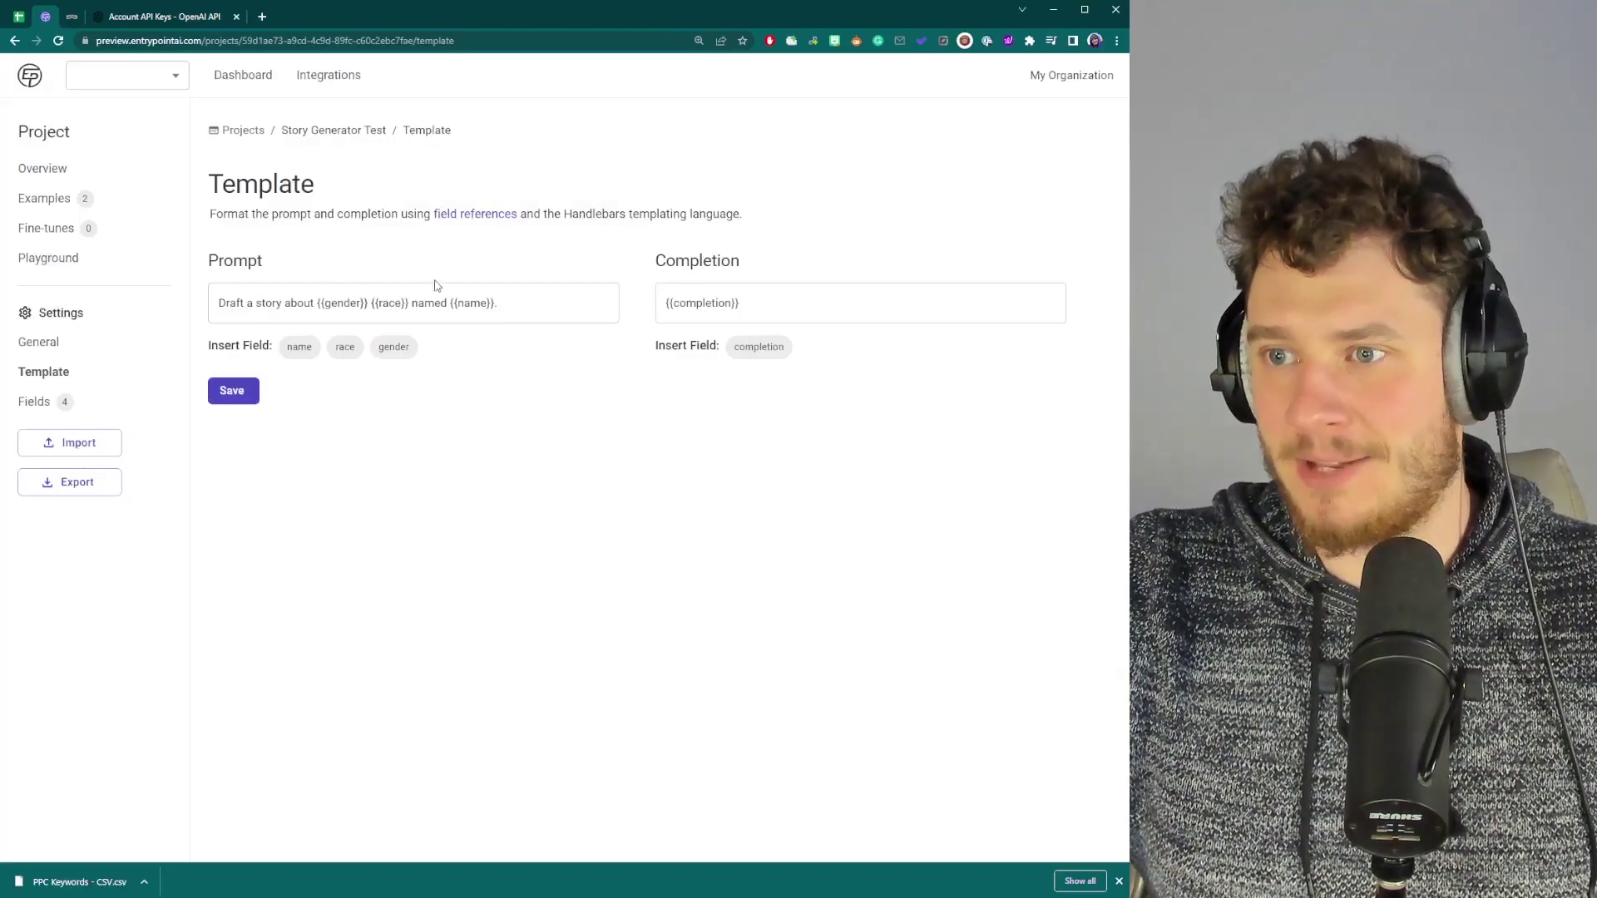
pyautogui.click(456, 303)
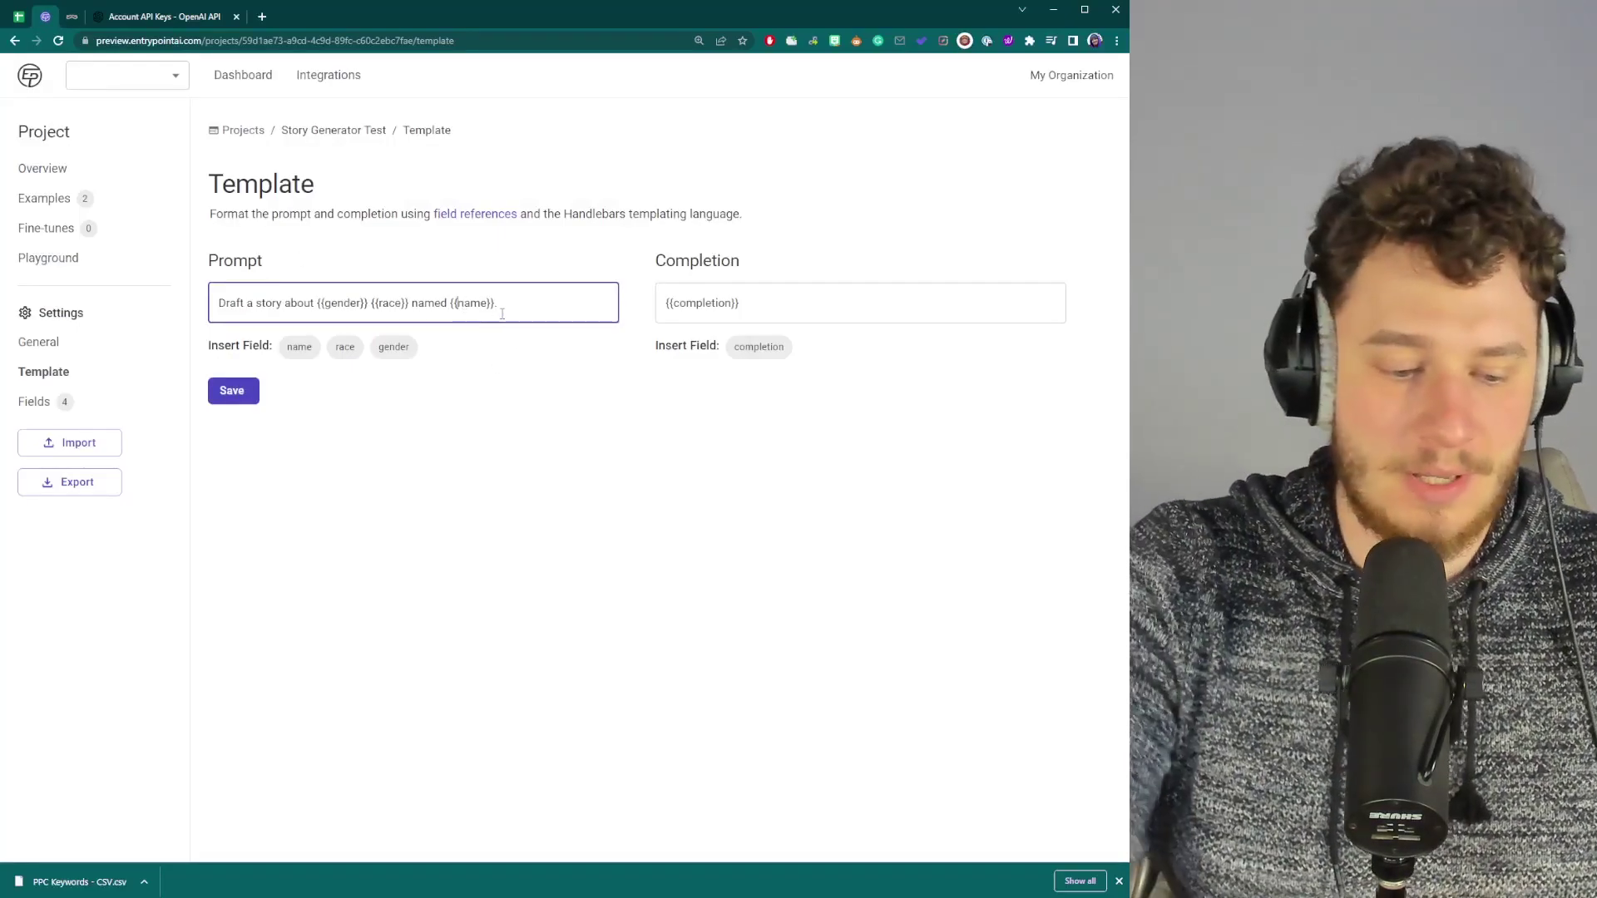
pyautogui.write('#if')
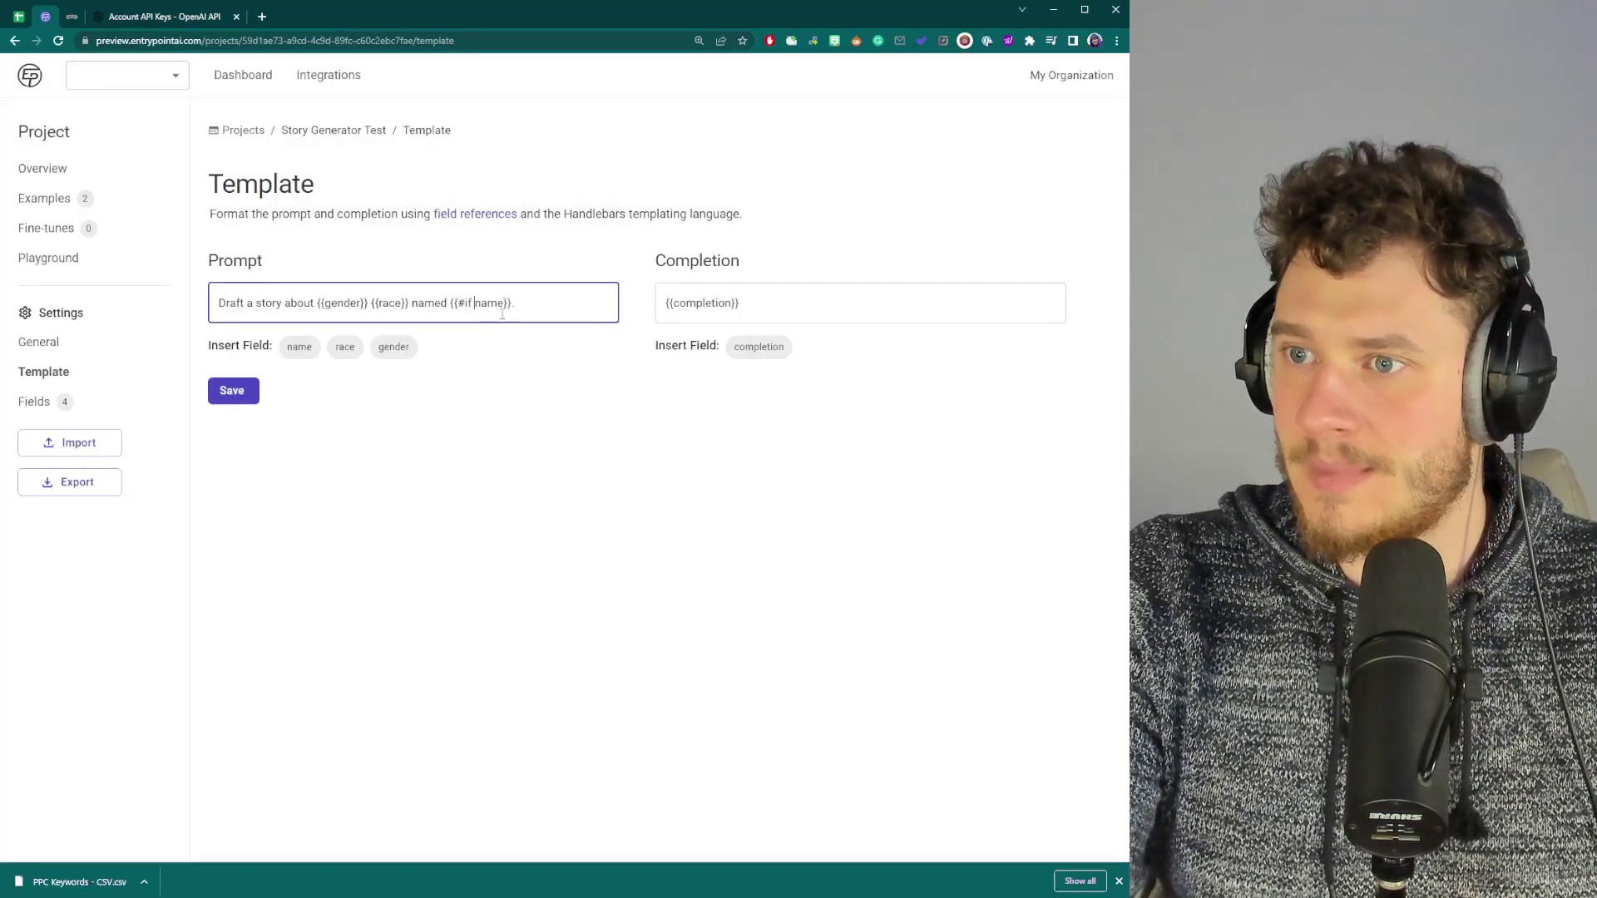
pyautogui.press('End')
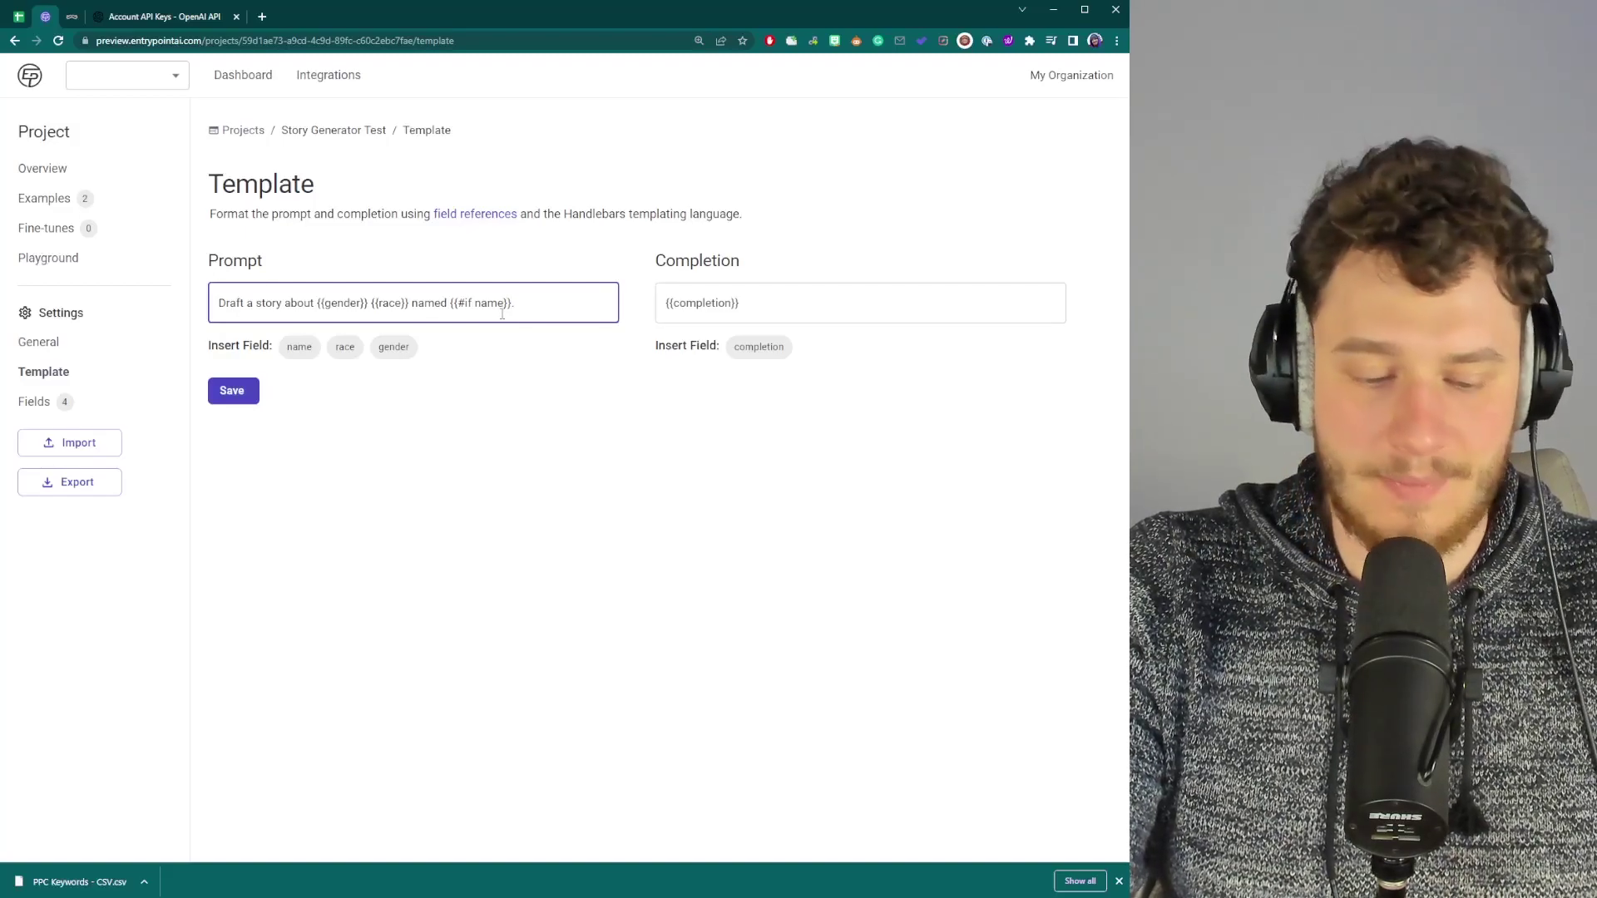
pyautogui.write('{{')
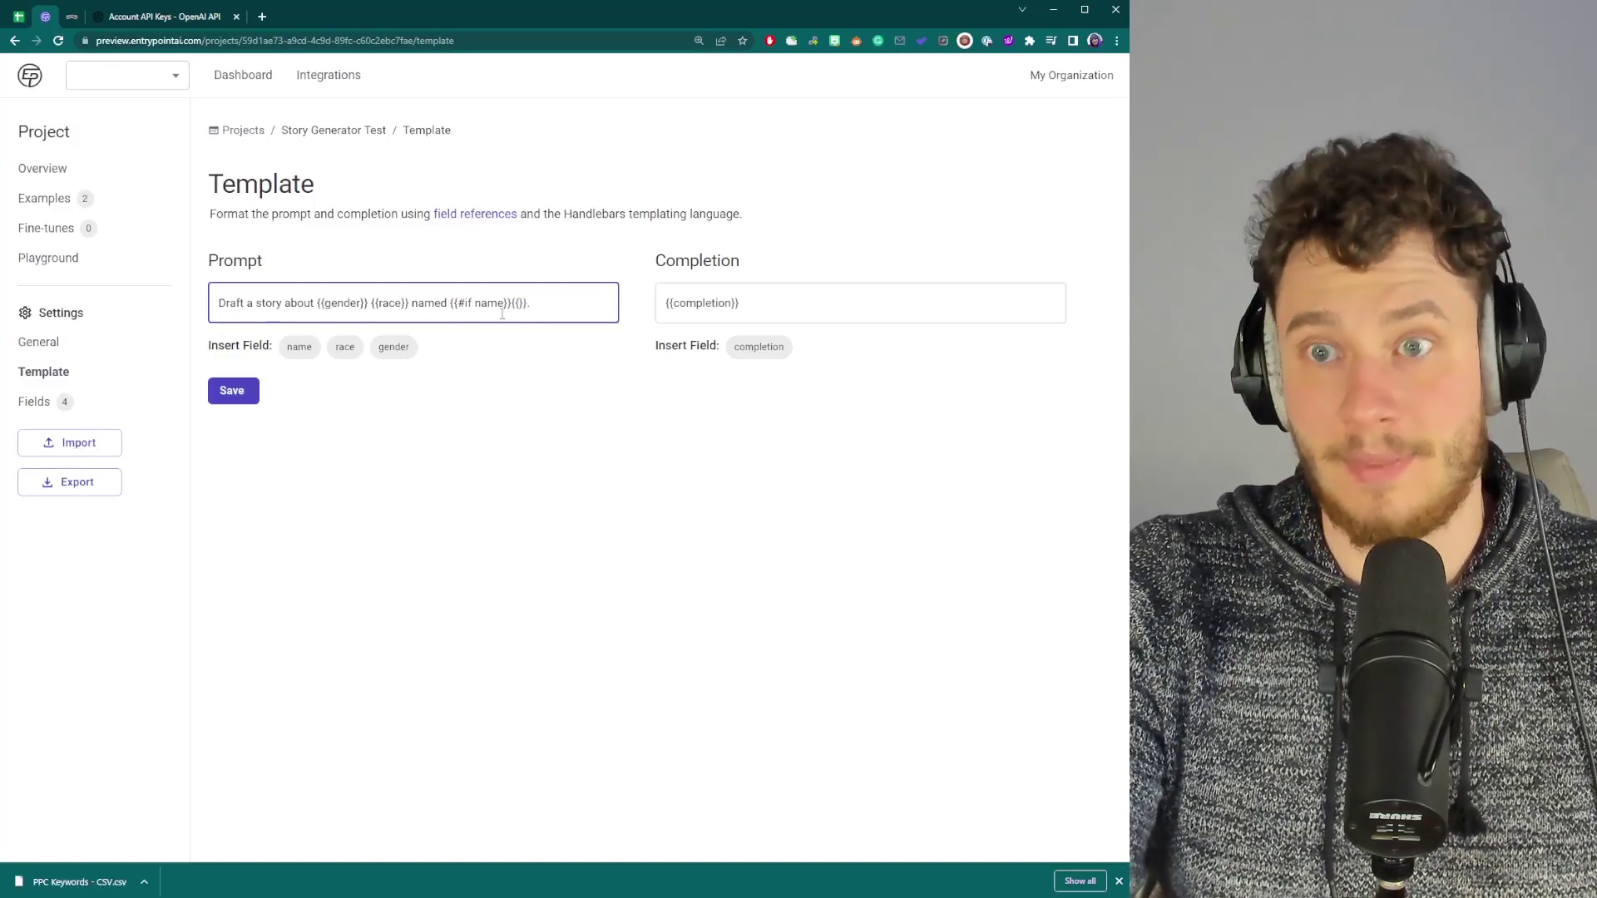
pyautogui.write('name')
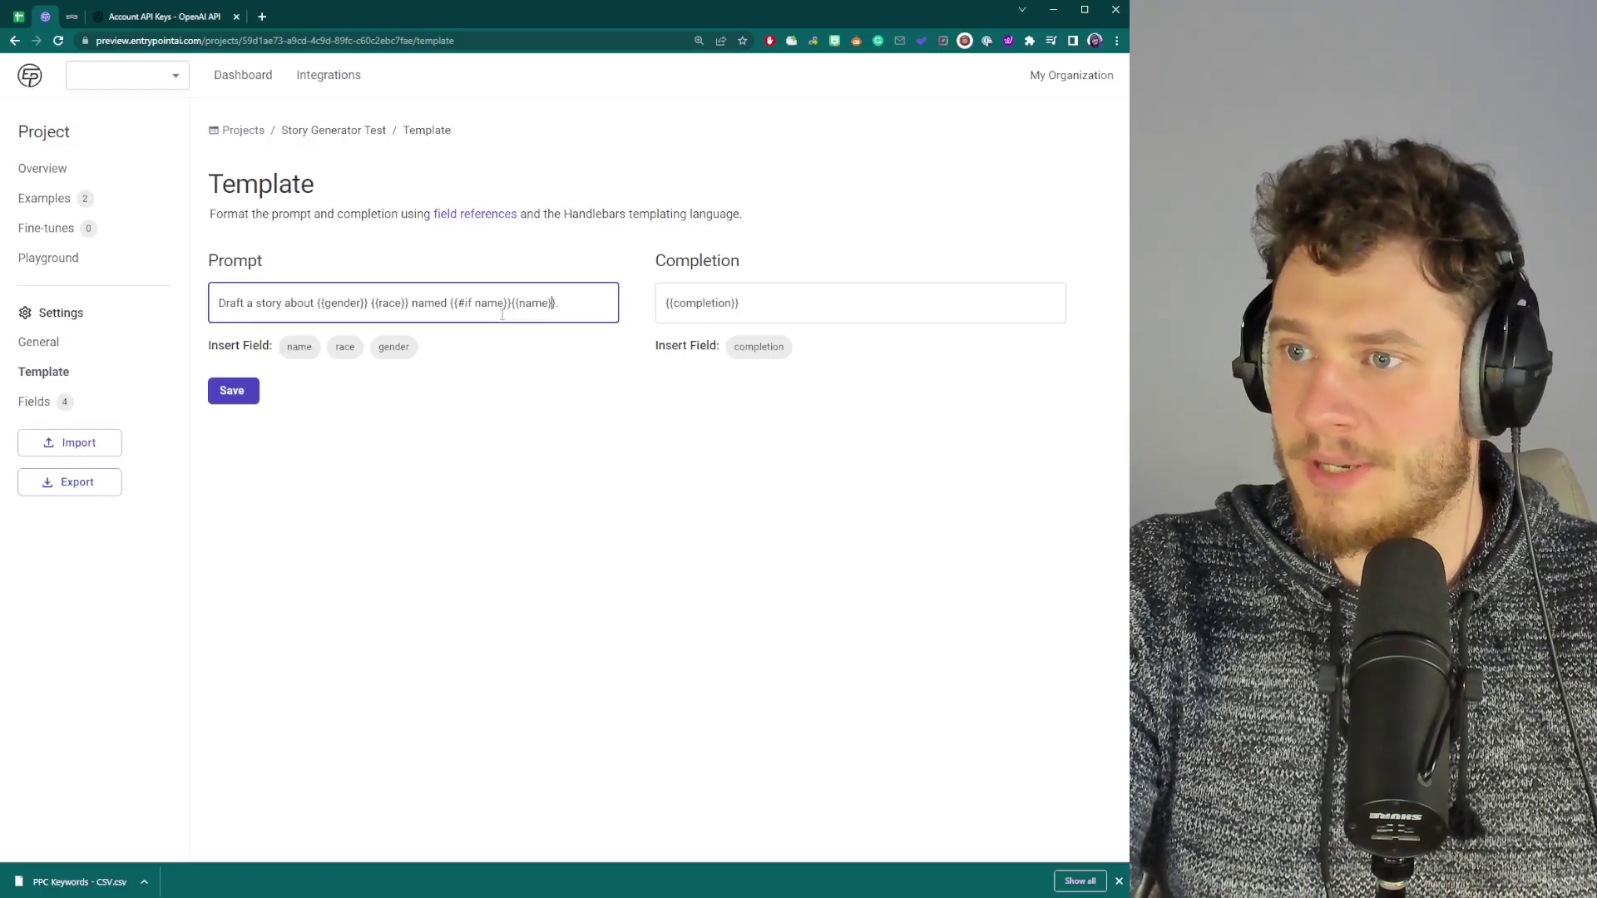
pyautogui.press('End')
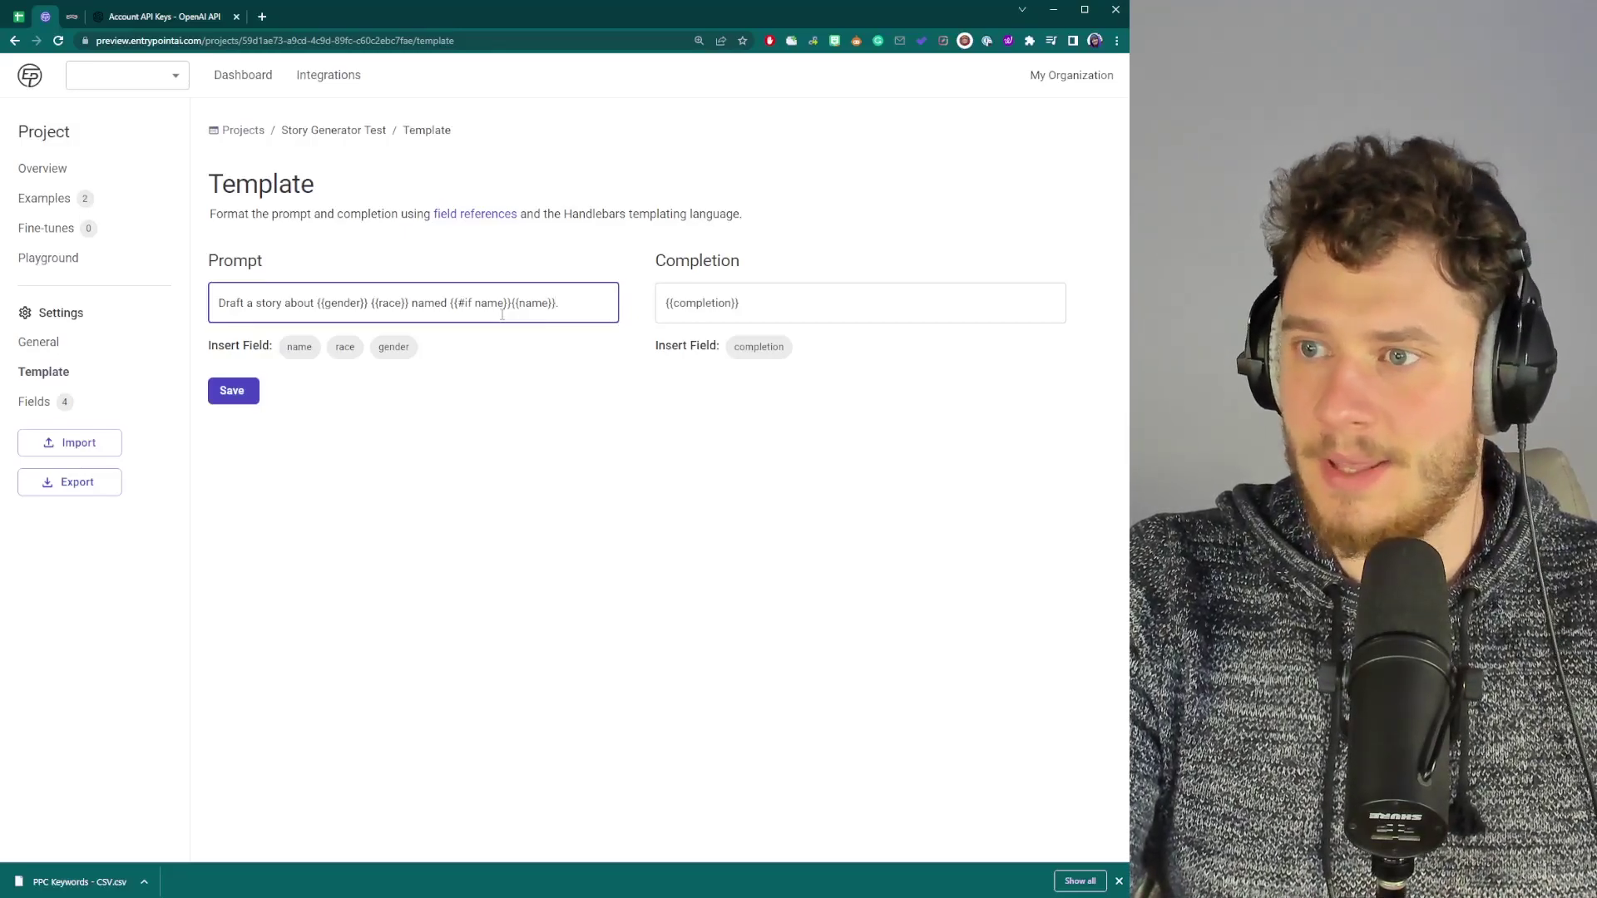
pyautogui.write('{{else}}')
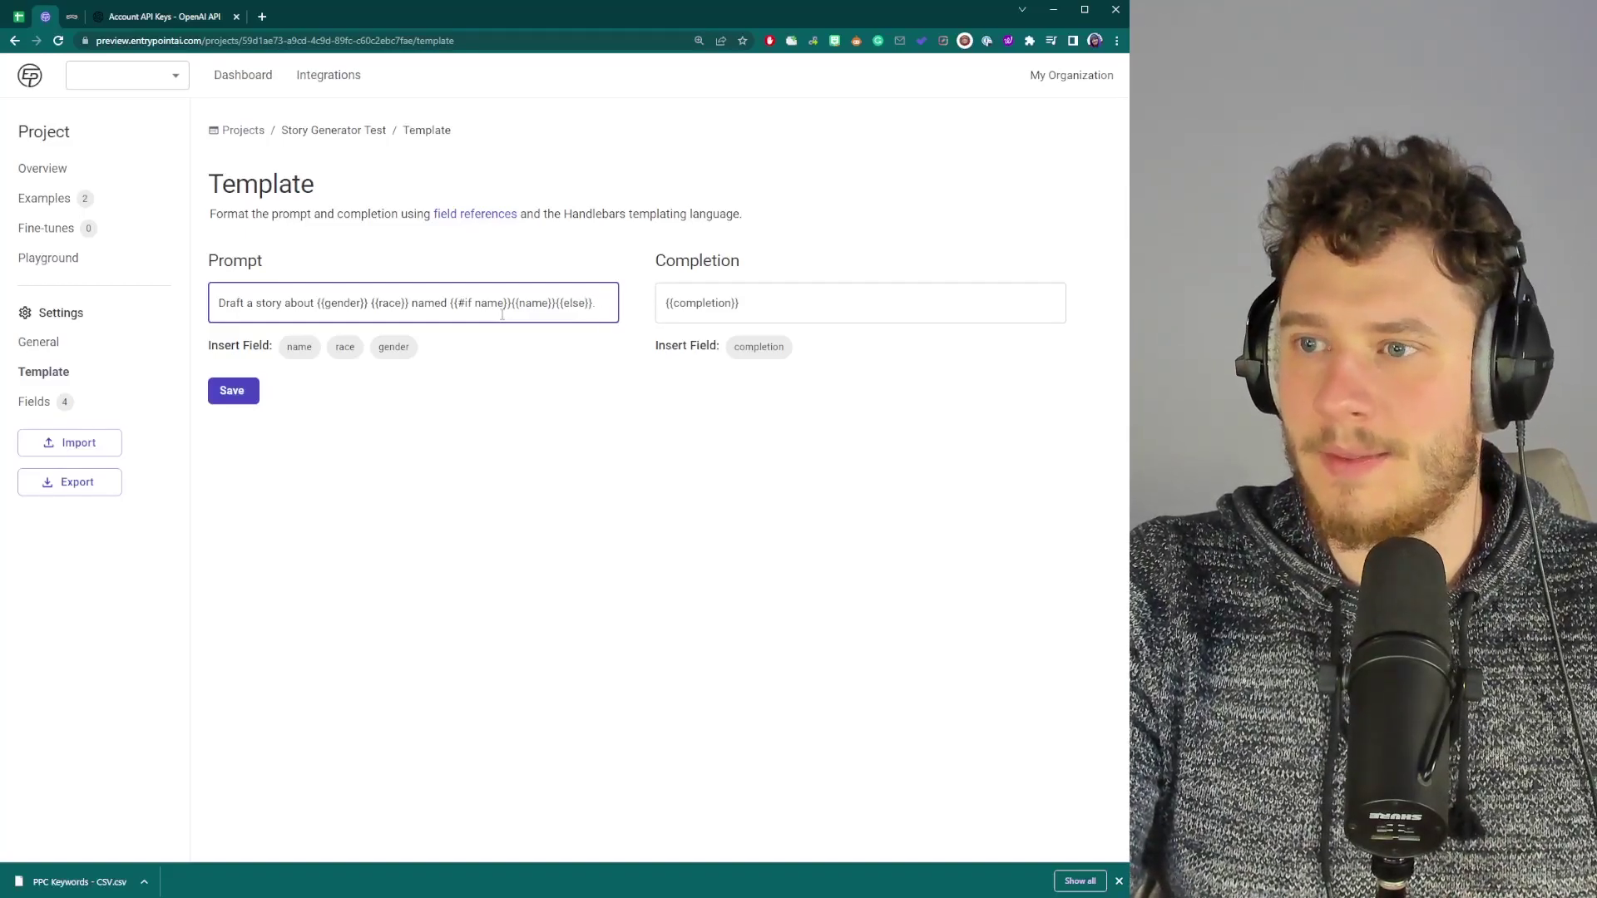
pyautogui.write('Kevin}')
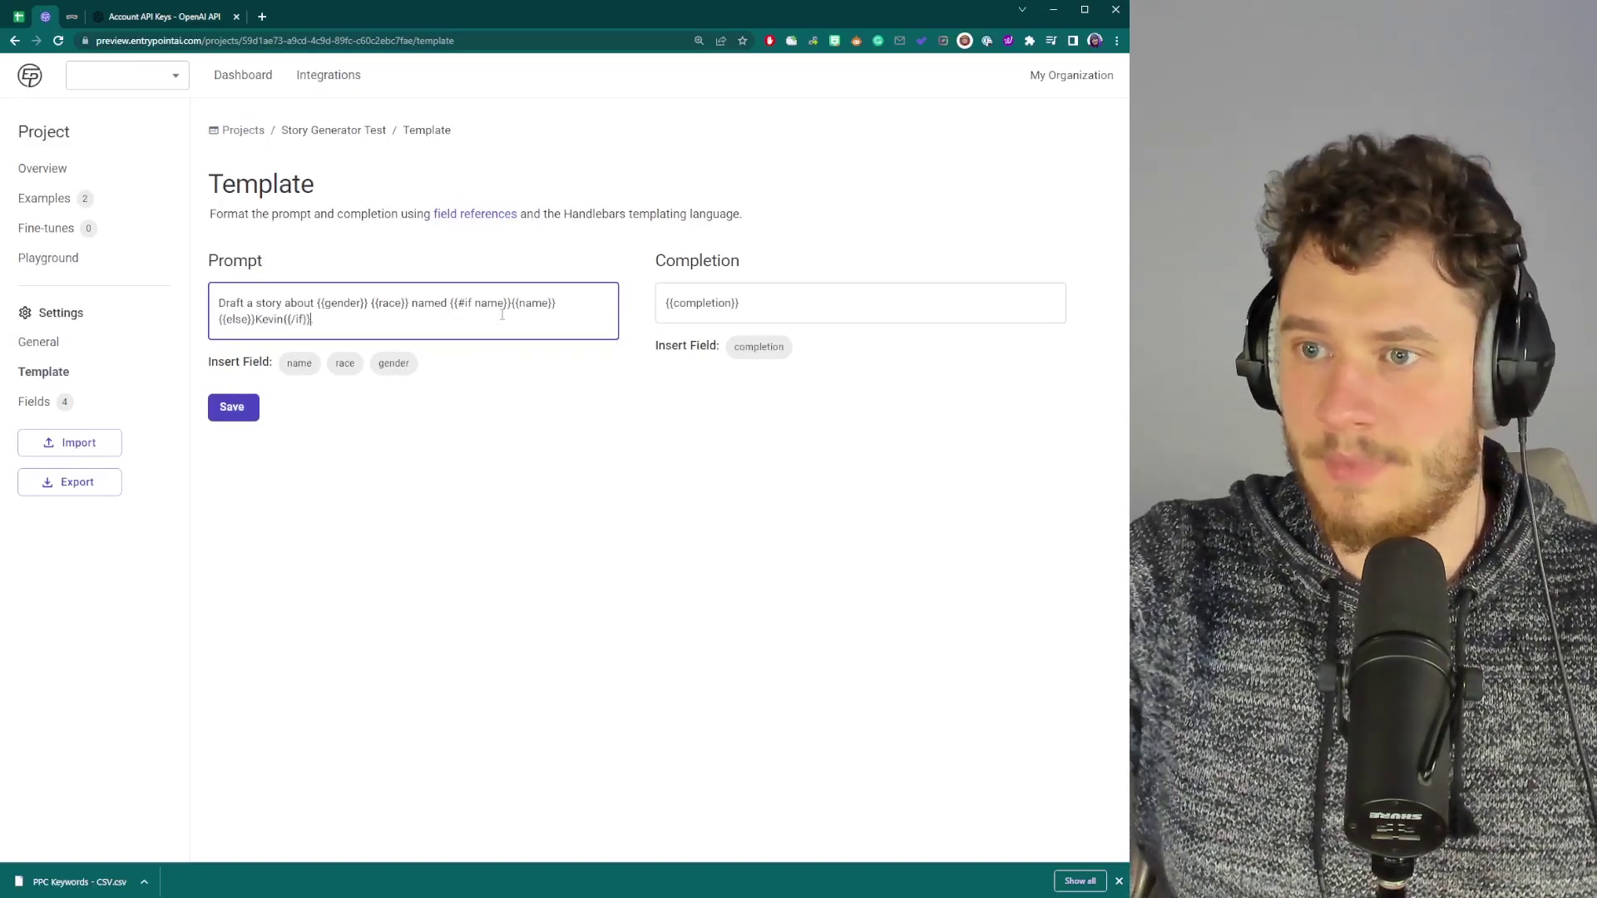
pyautogui.click(233, 406)
# Step: Create a training example without a name, with race Human, gender Male and completion "This is a story about...", save it, and check its prompt
pyautogui.click(46, 198)
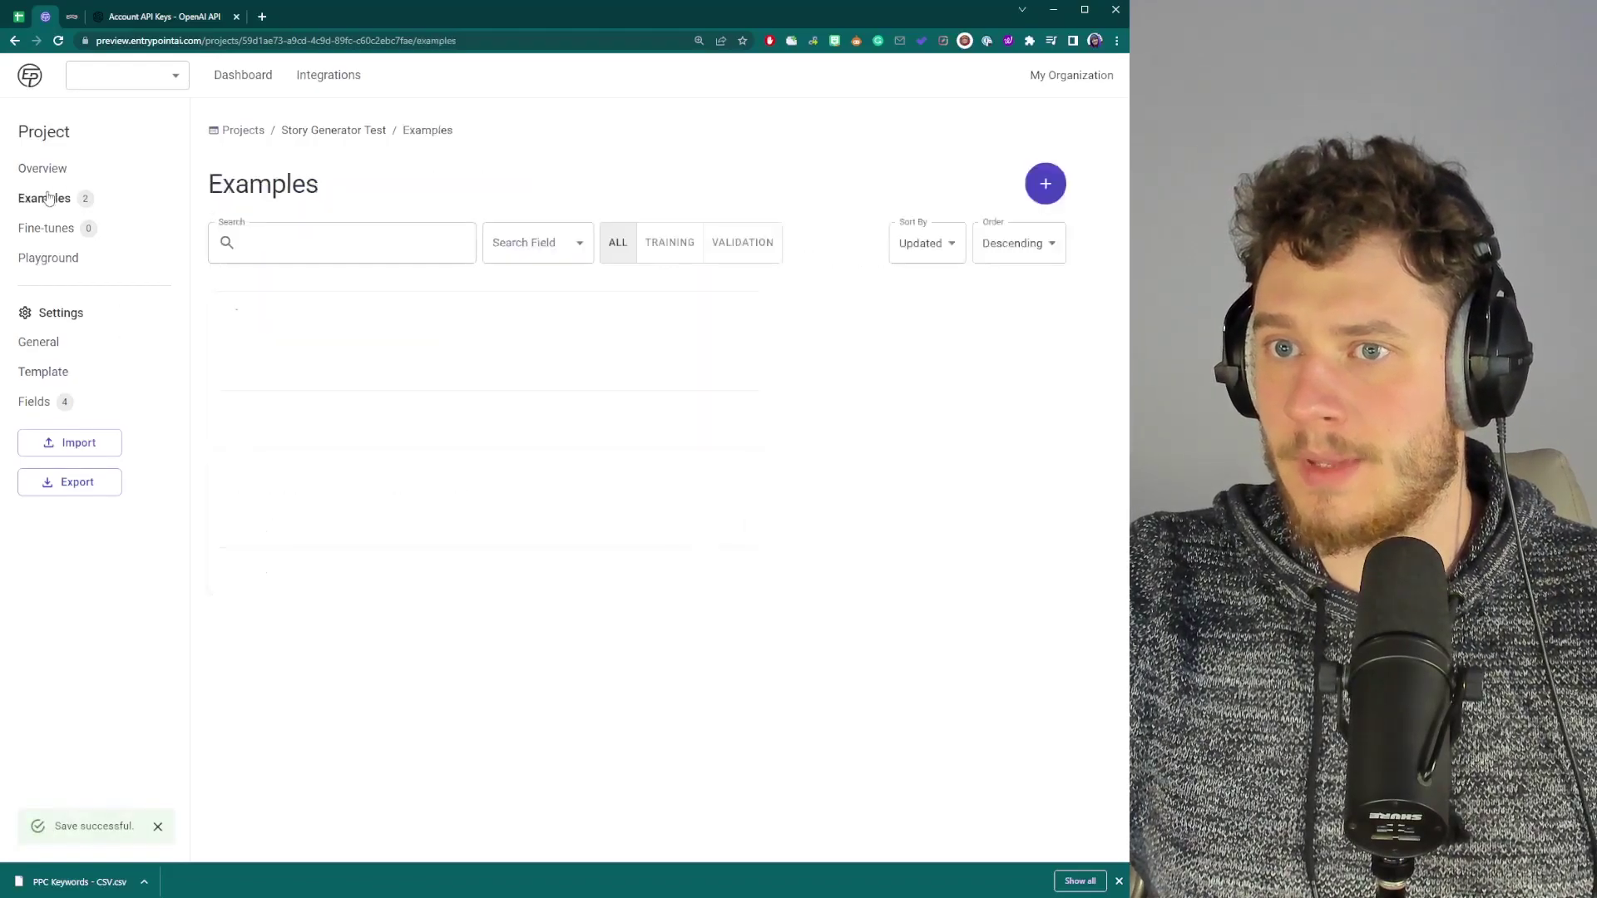
pyautogui.click(1046, 184)
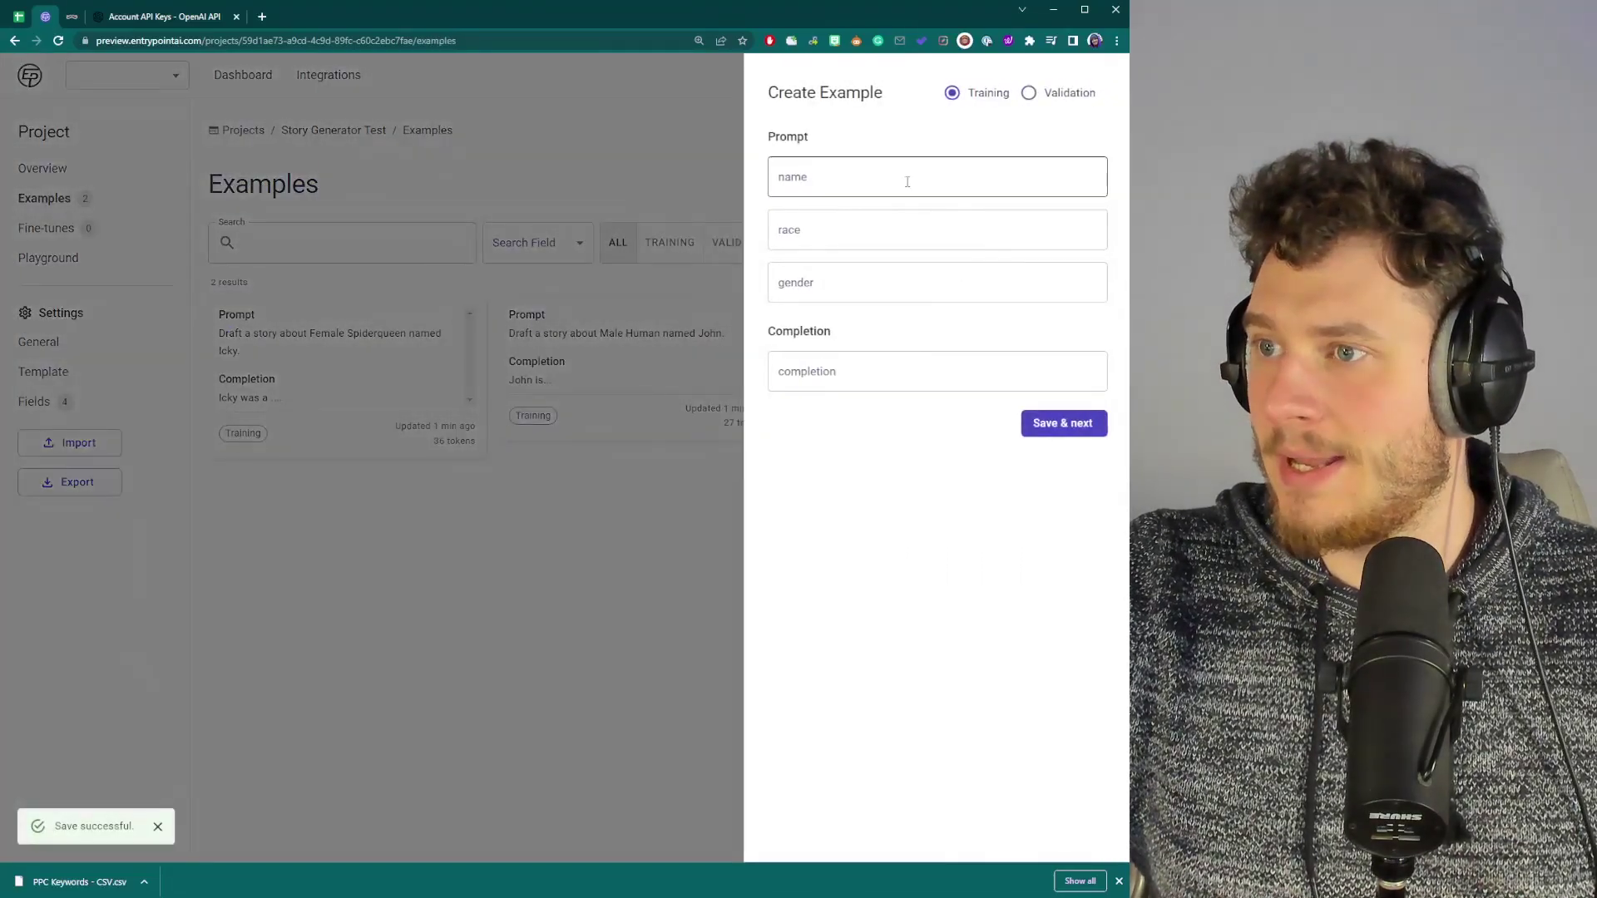
pyautogui.press('Tab')
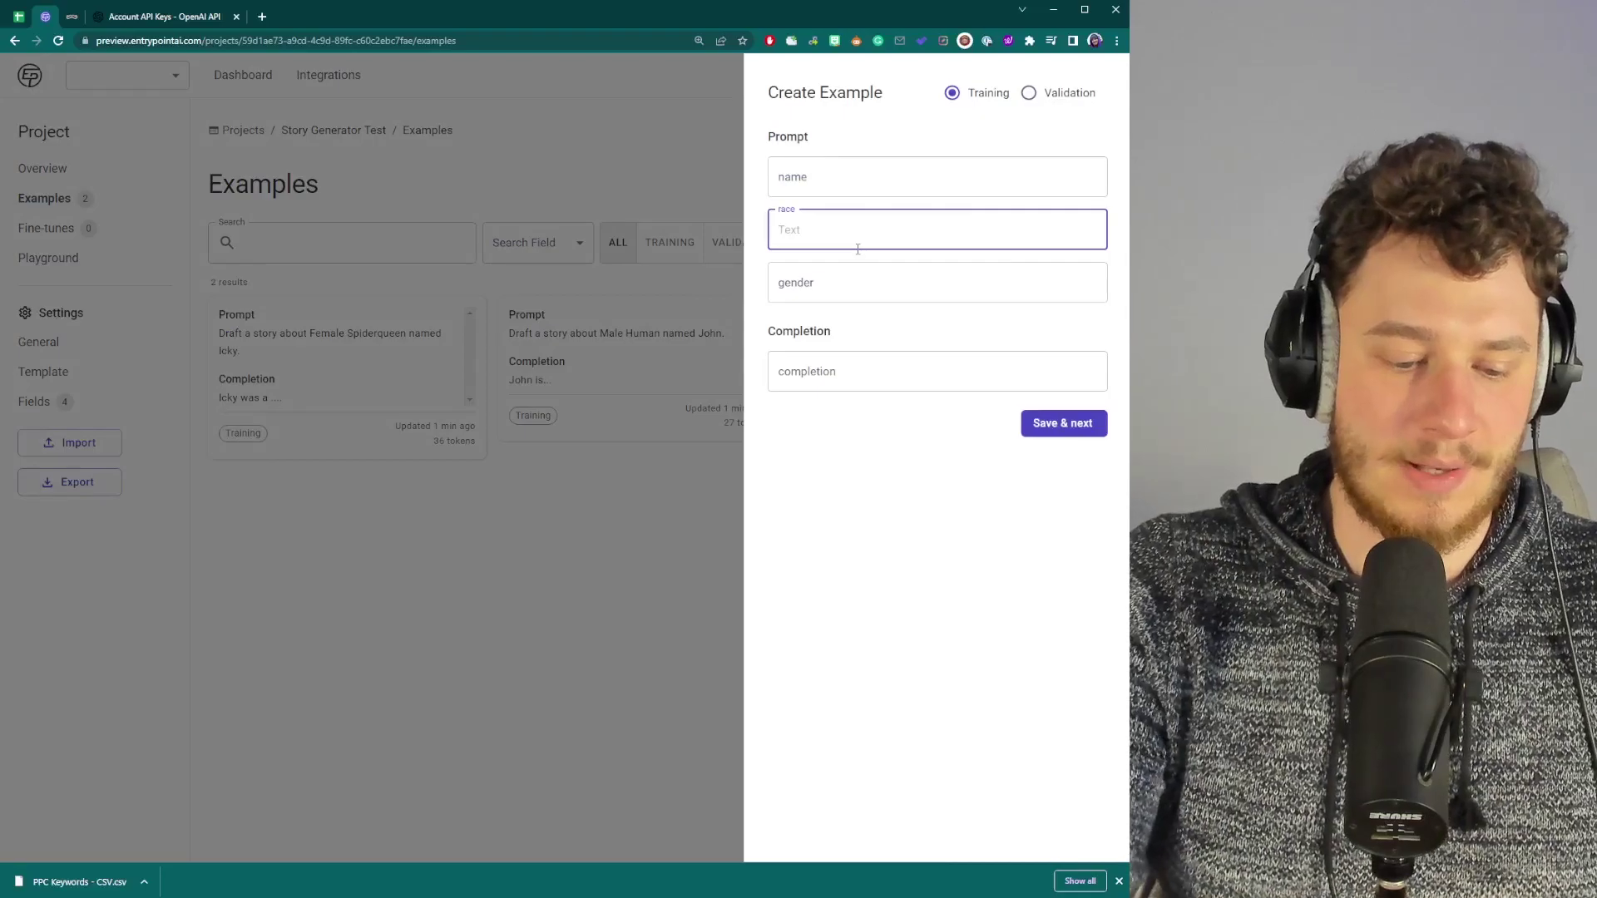
pyautogui.write('Human')
pyautogui.press('Tab')
pyautogui.write('Male')
pyautogui.click(962, 365)
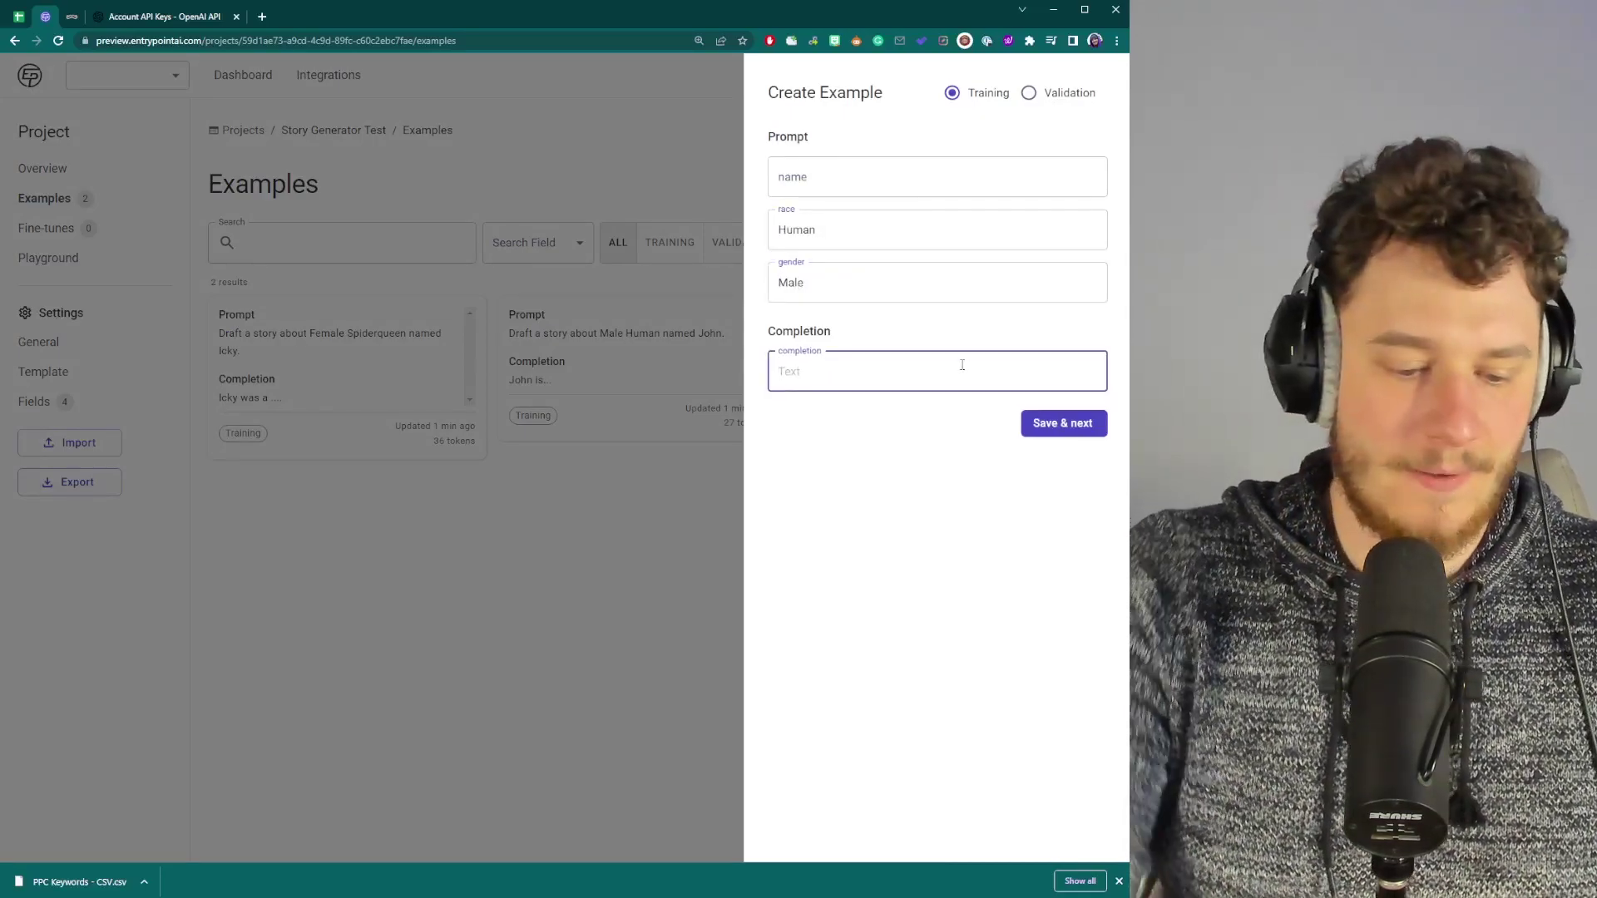
pyautogui.write('This is a story about...')
pyautogui.click(1063, 422)
pyautogui.click(647, 588)
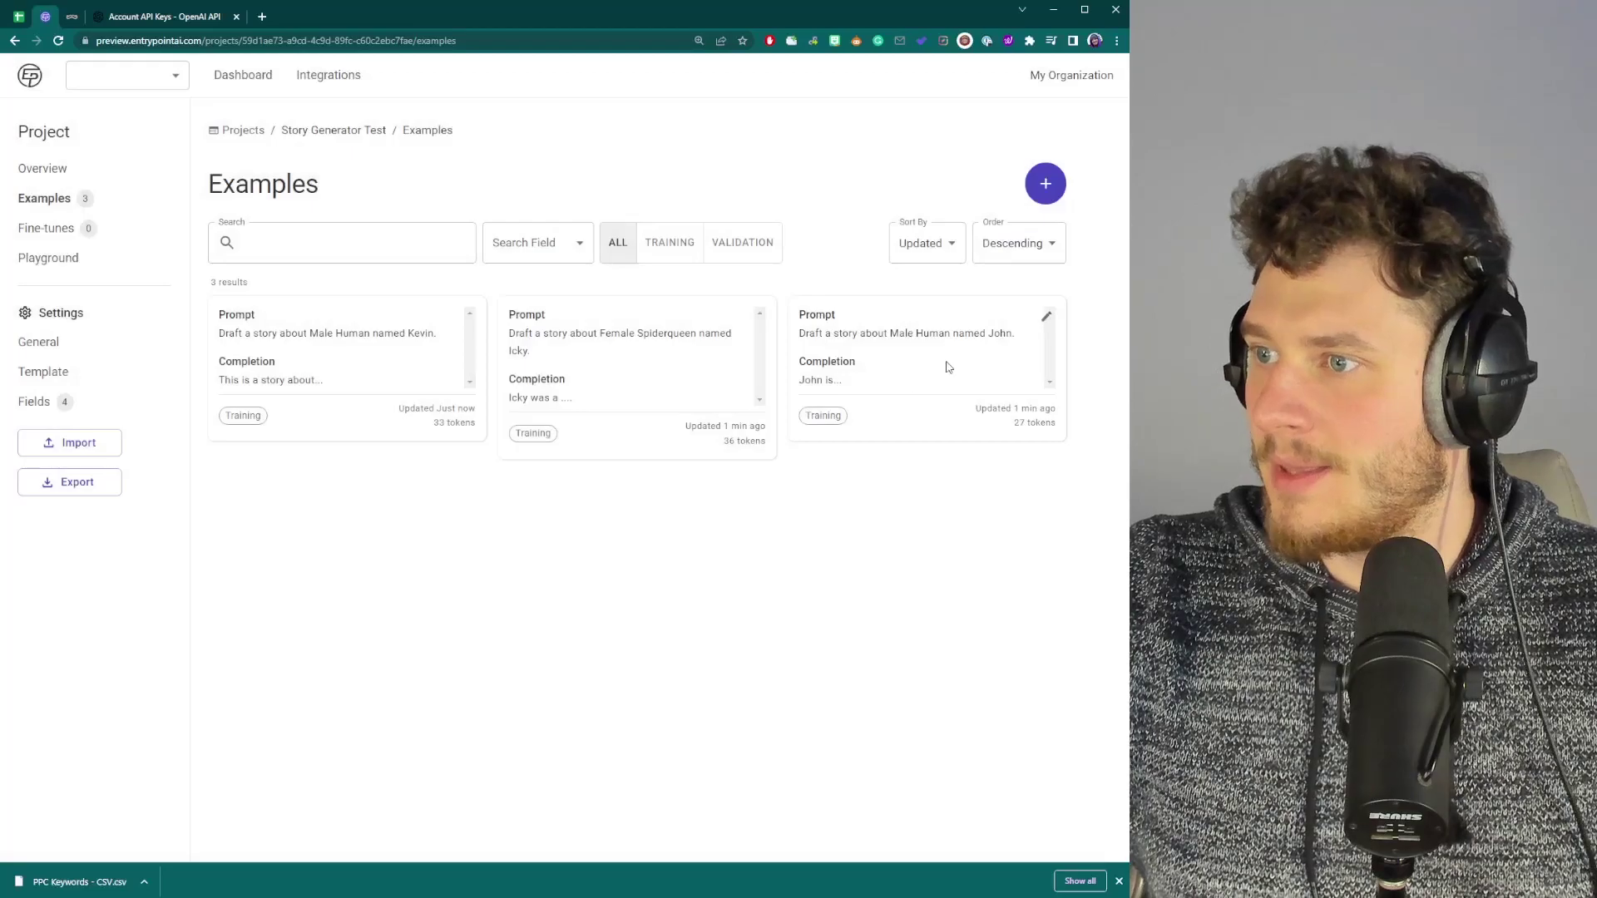
pyautogui.moveTo(450, 343); pyautogui.dragTo(408, 334)
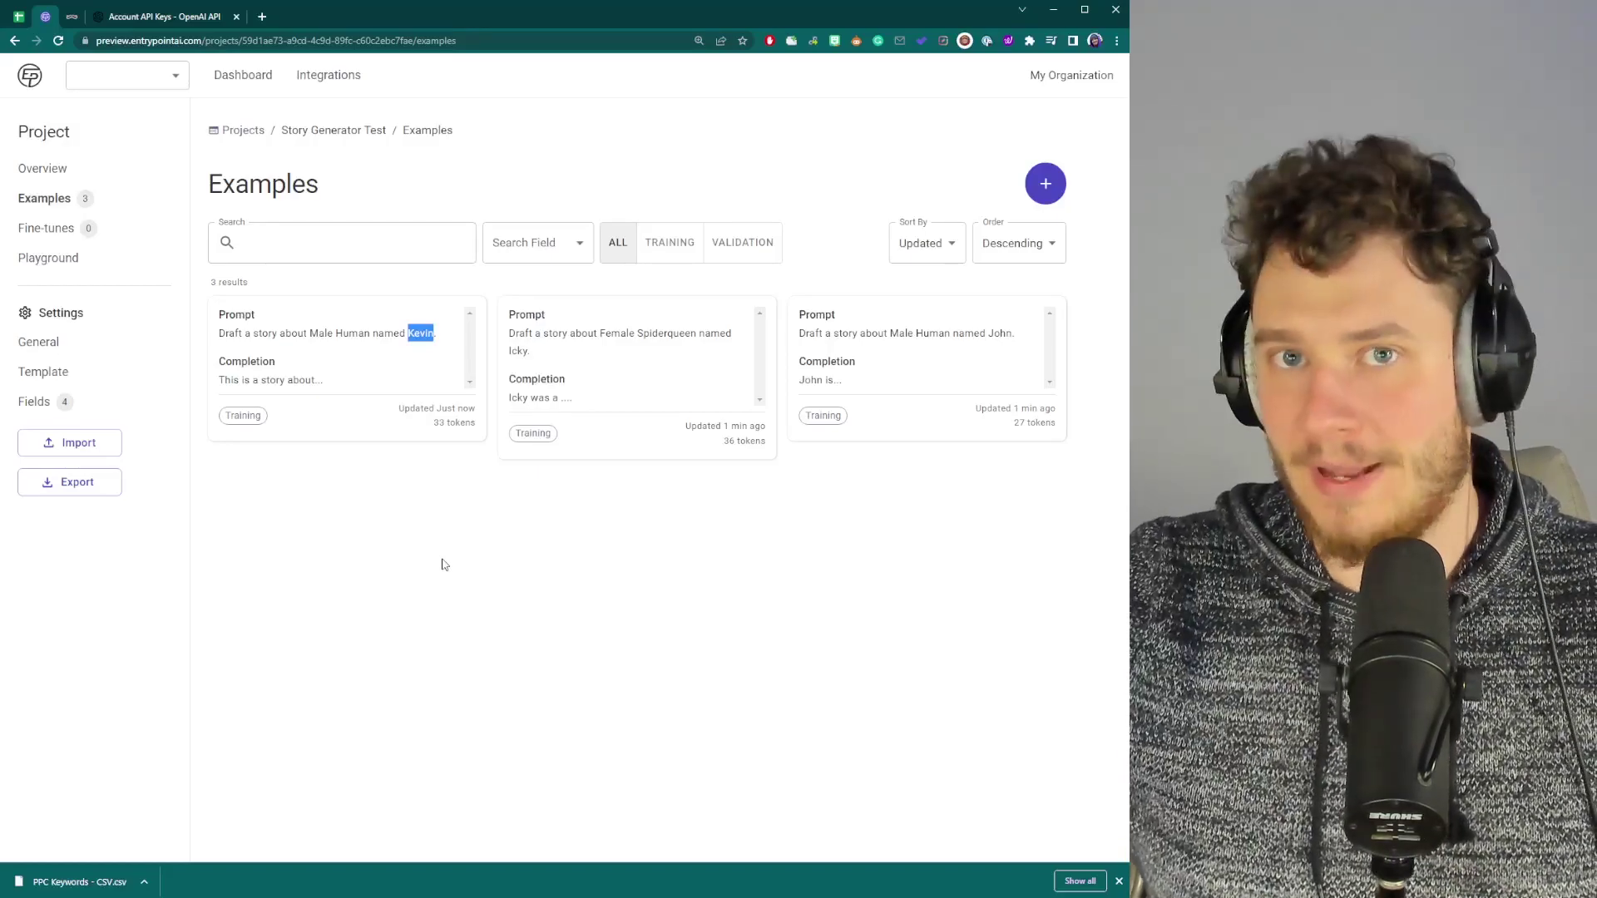
# Step: Look through the PPC Classifier project's examples and open its completed Grey Louse fine-tune model in the OpenAI Playground
pyautogui.click(43, 372)
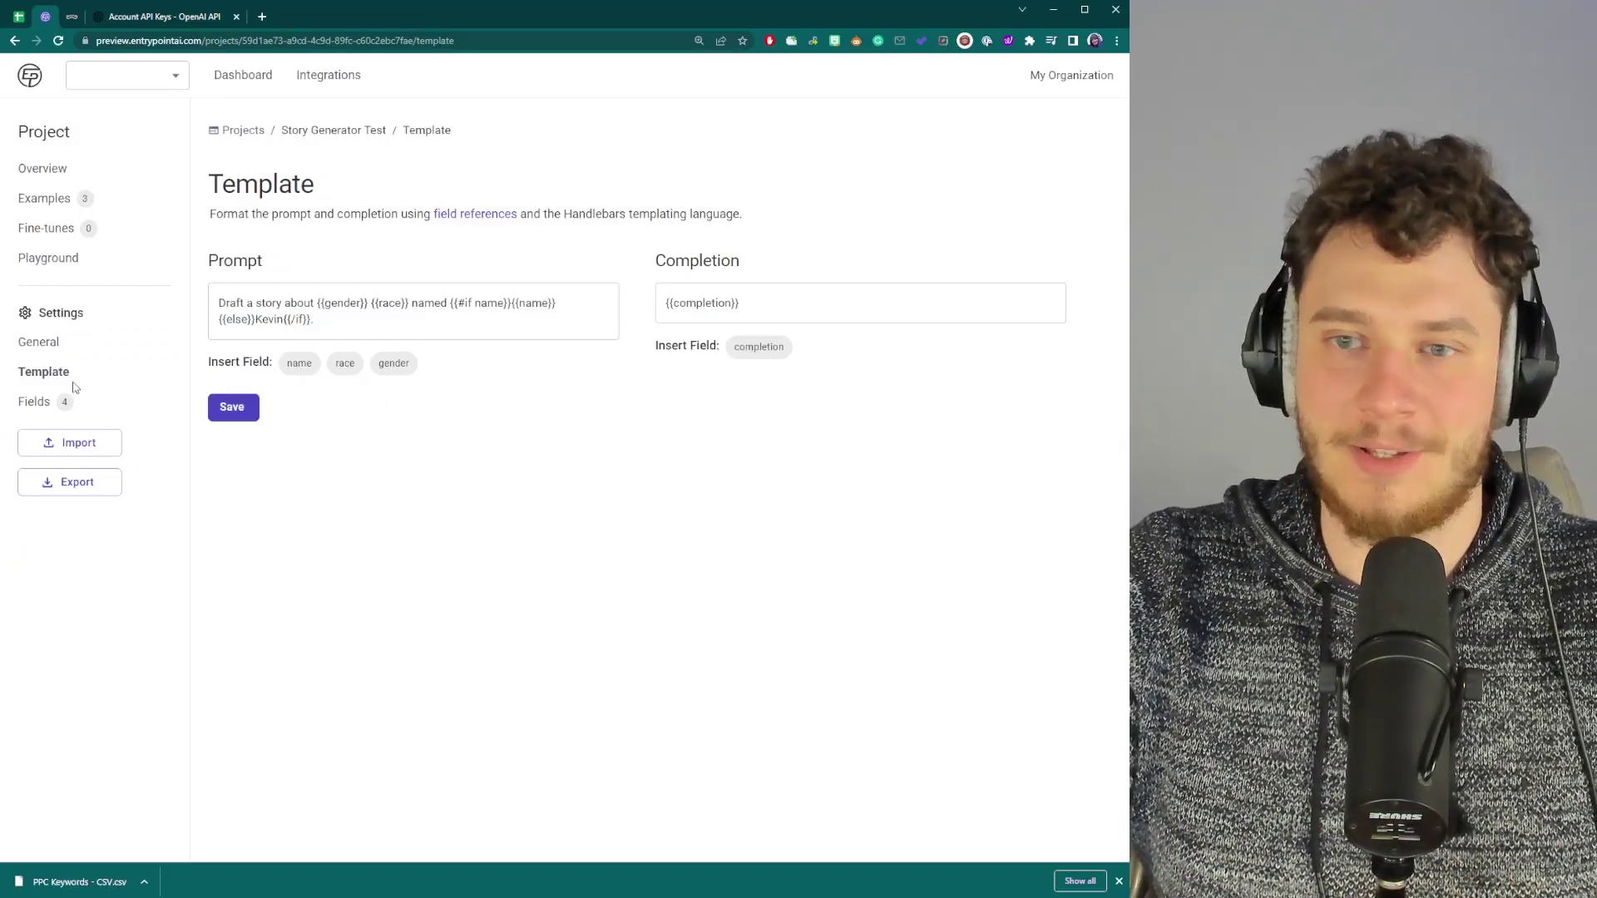
pyautogui.click(241, 74)
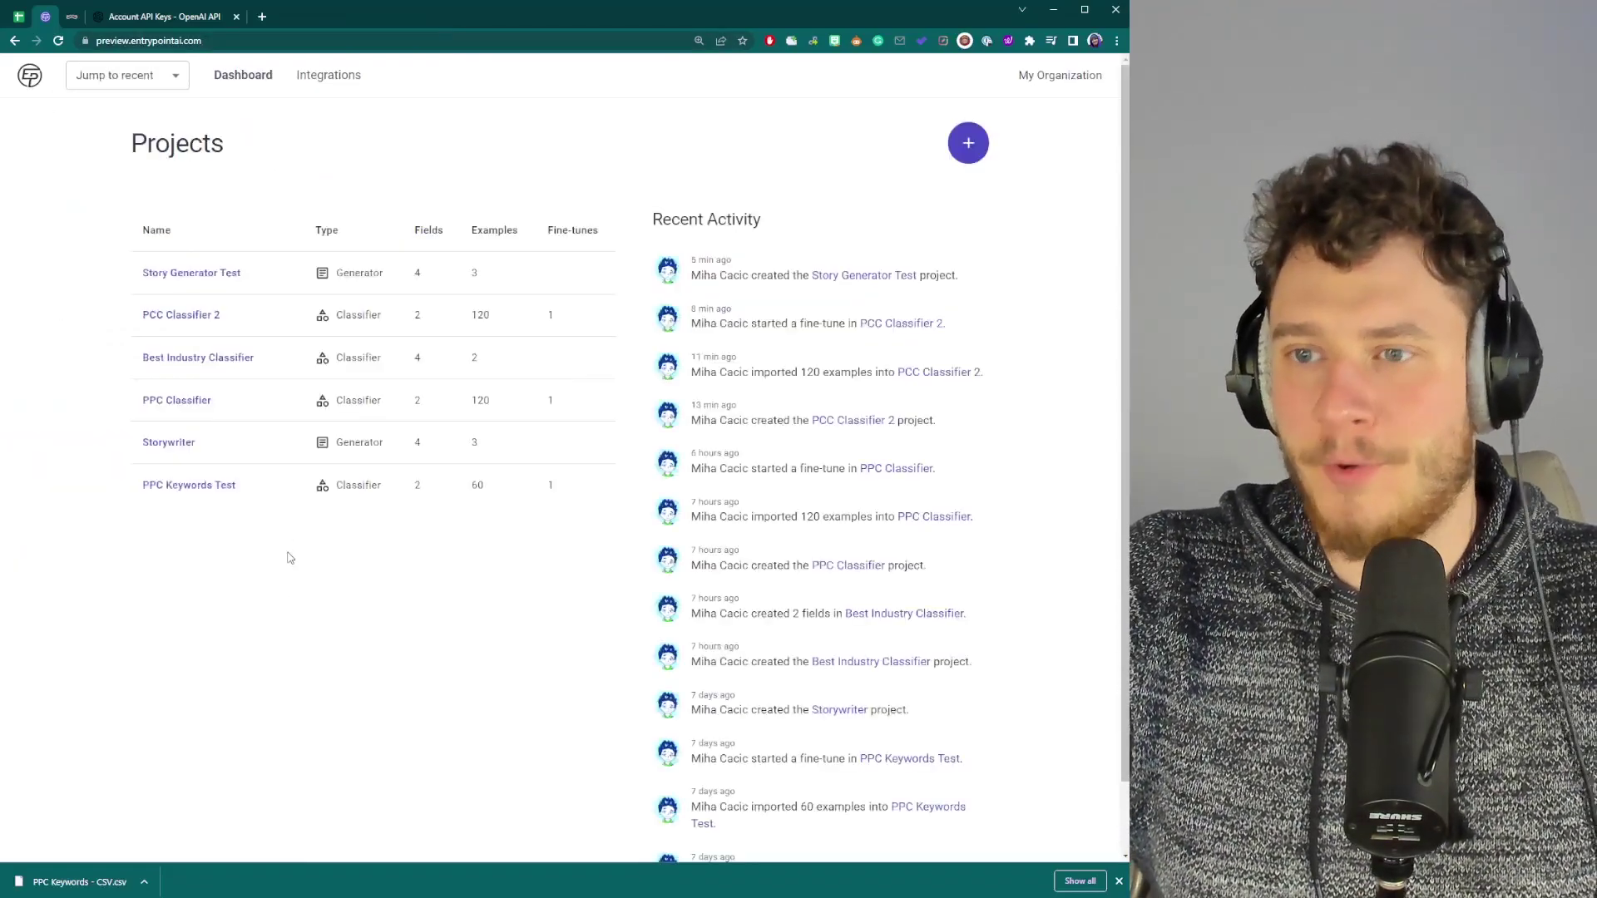
pyautogui.click(189, 397)
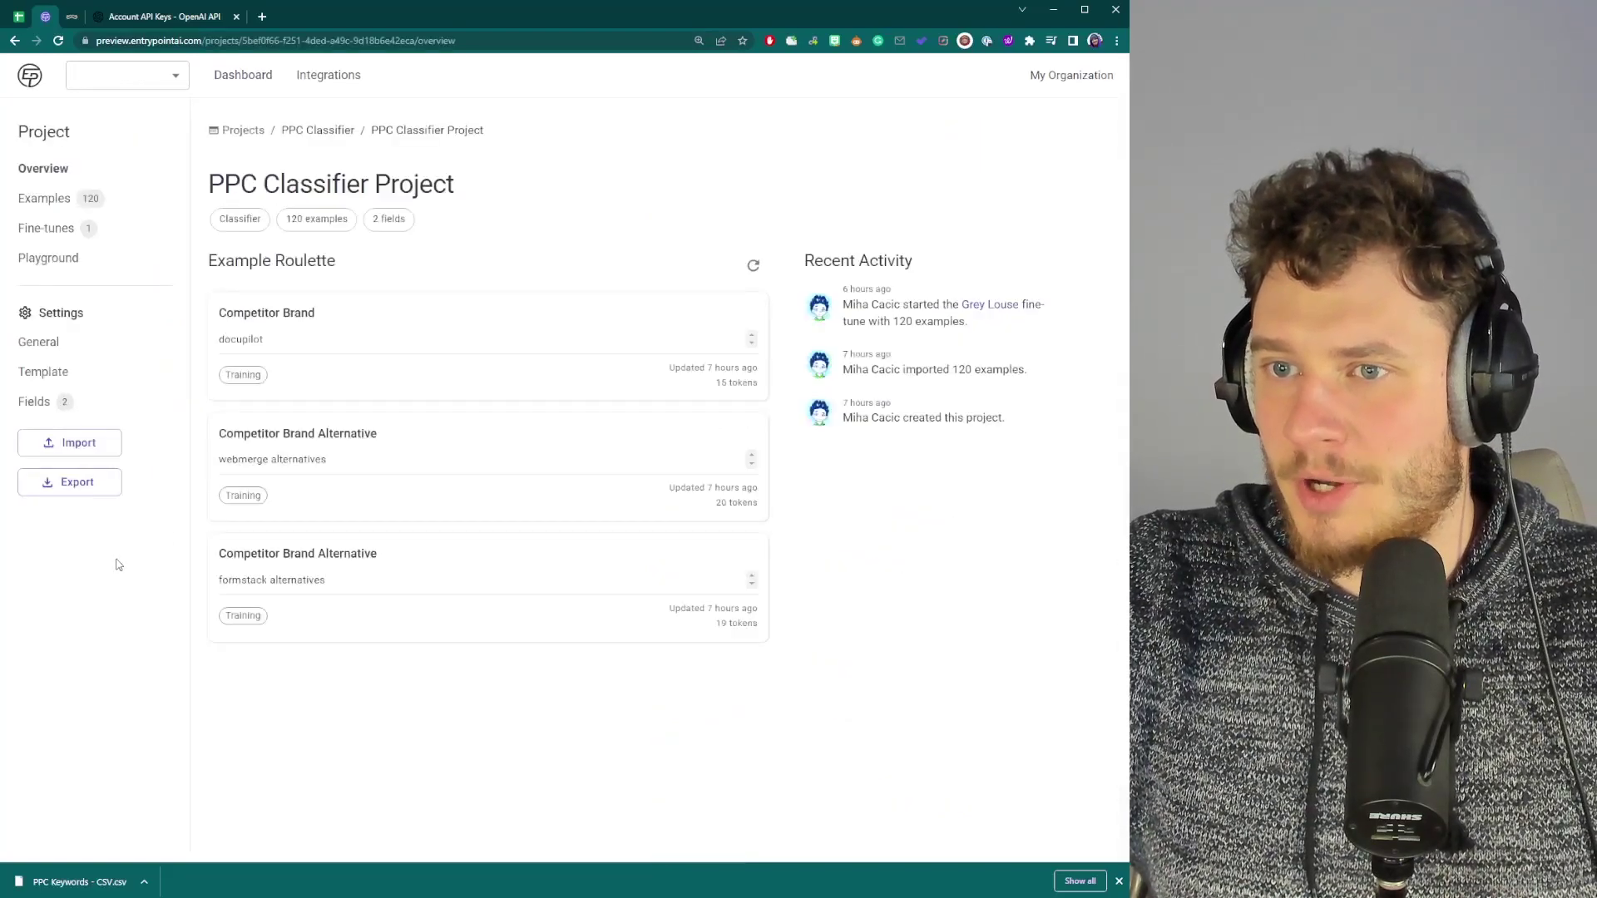
pyautogui.click(64, 202)
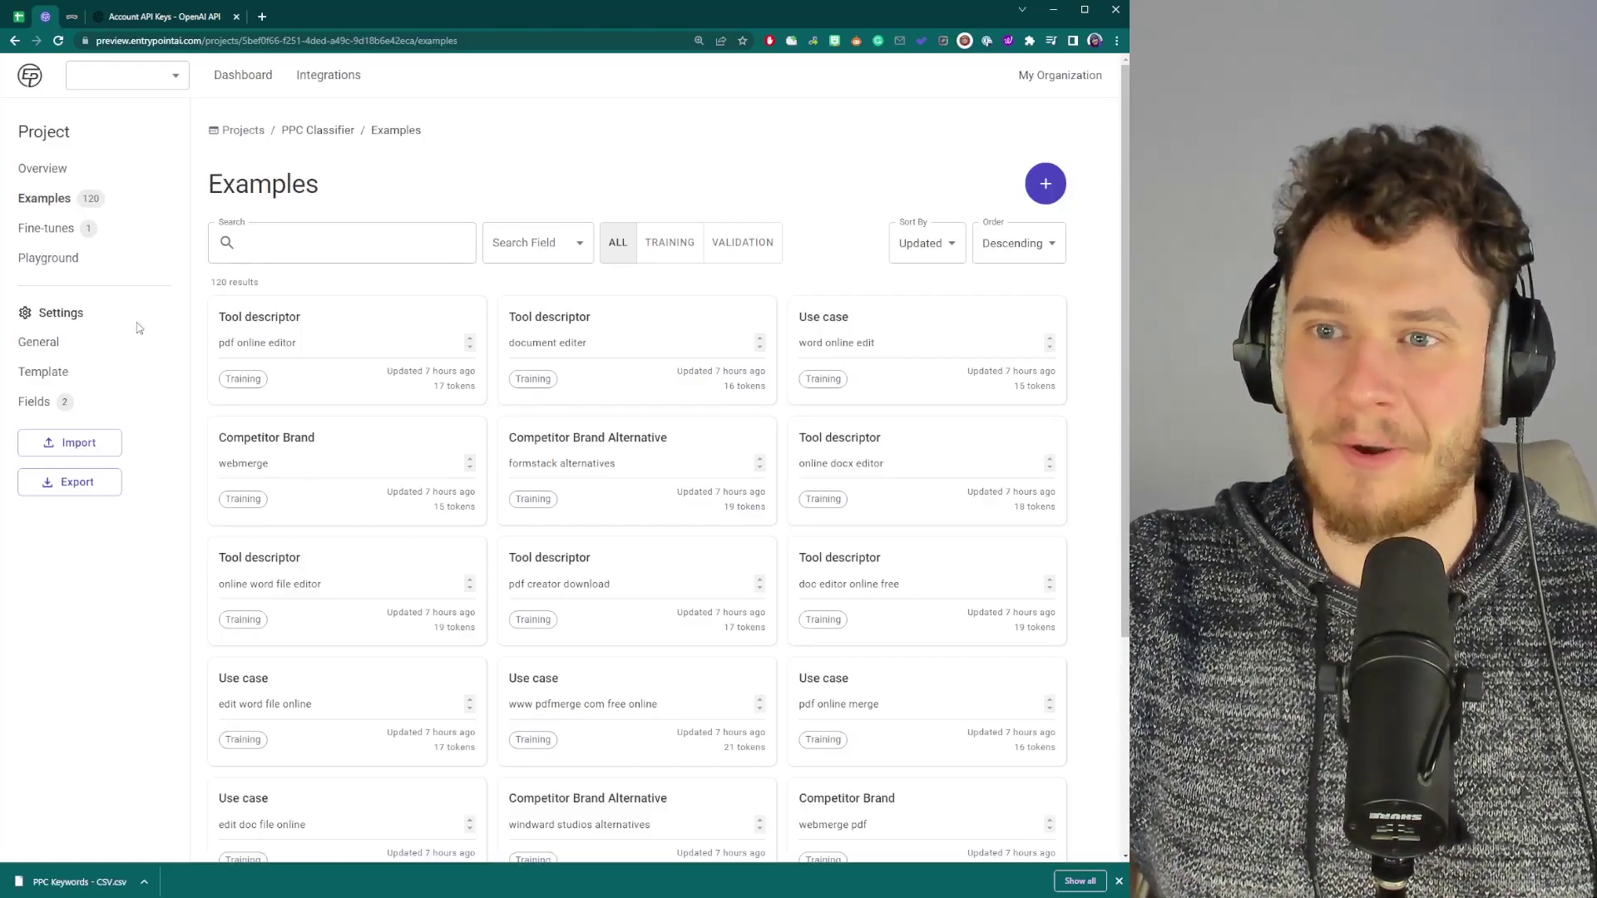
pyautogui.click(49, 229)
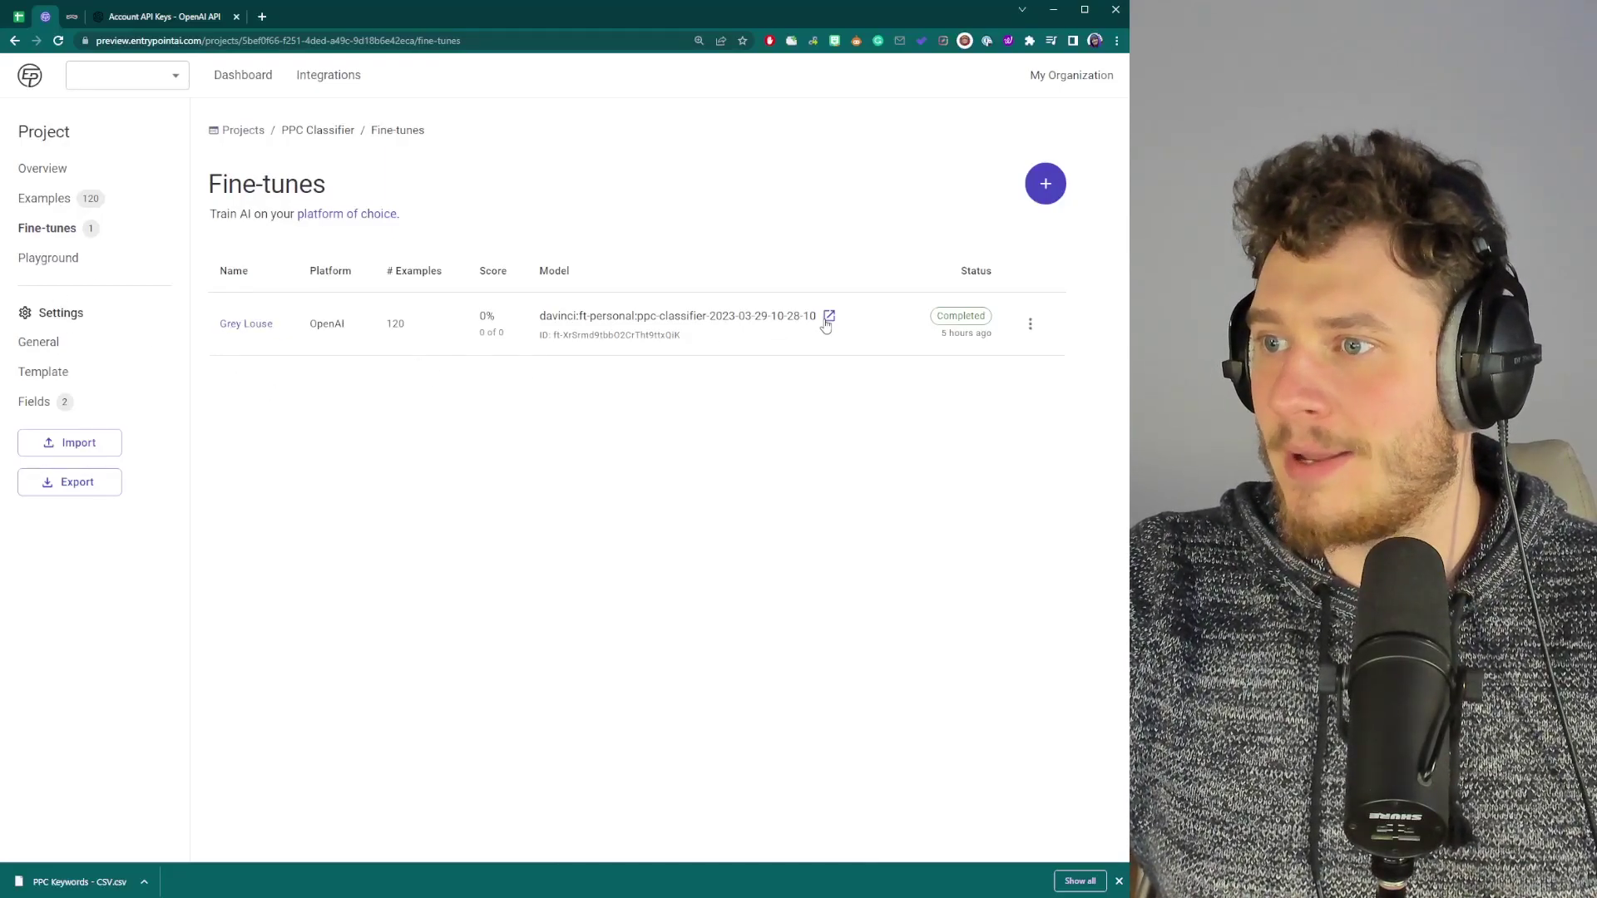
pyautogui.click(829, 317)
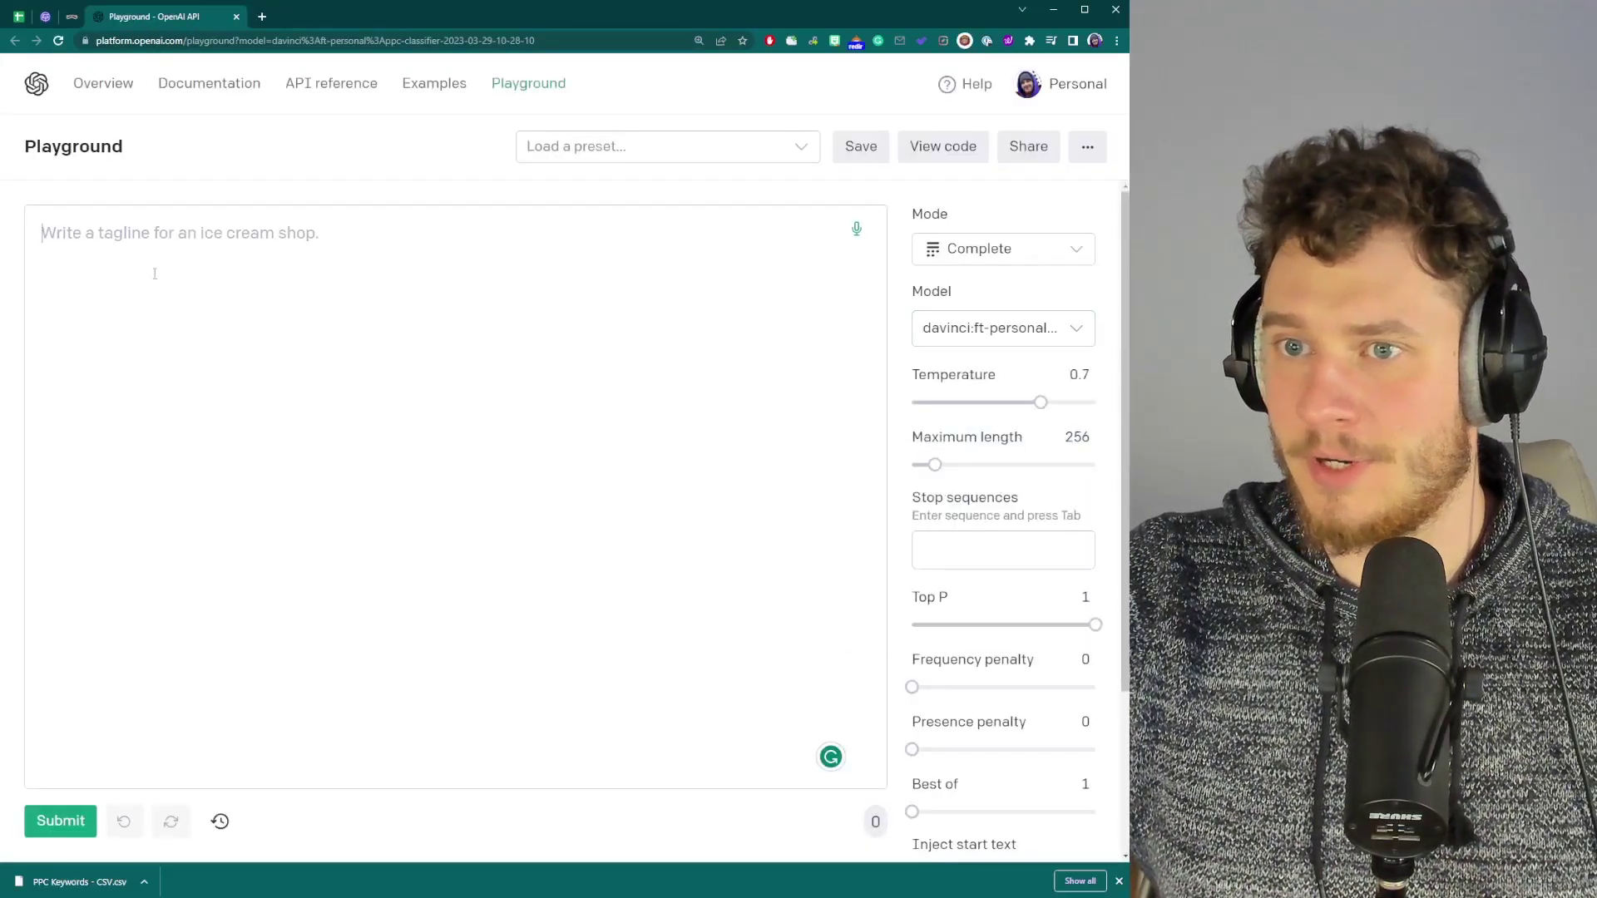
# Step: Copy "online docx to pdf converter" from the Search terms report sheet into the OpenAI Playground prompt and add a ### separator below it
pyautogui.click(19, 16)
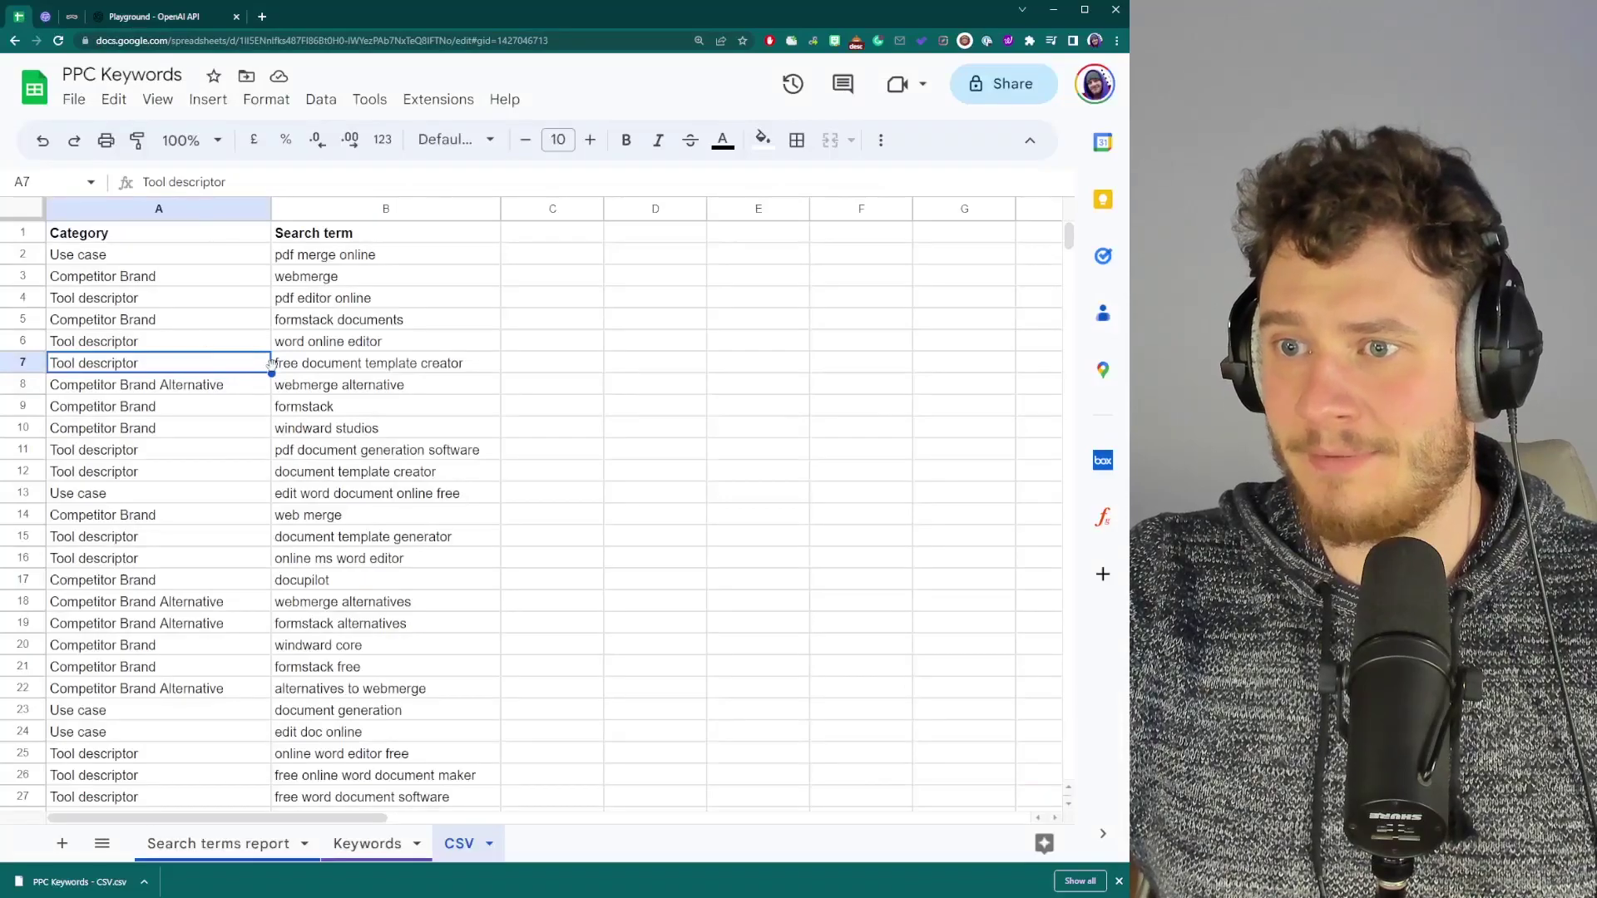
pyautogui.click(337, 390)
pyautogui.click(217, 844)
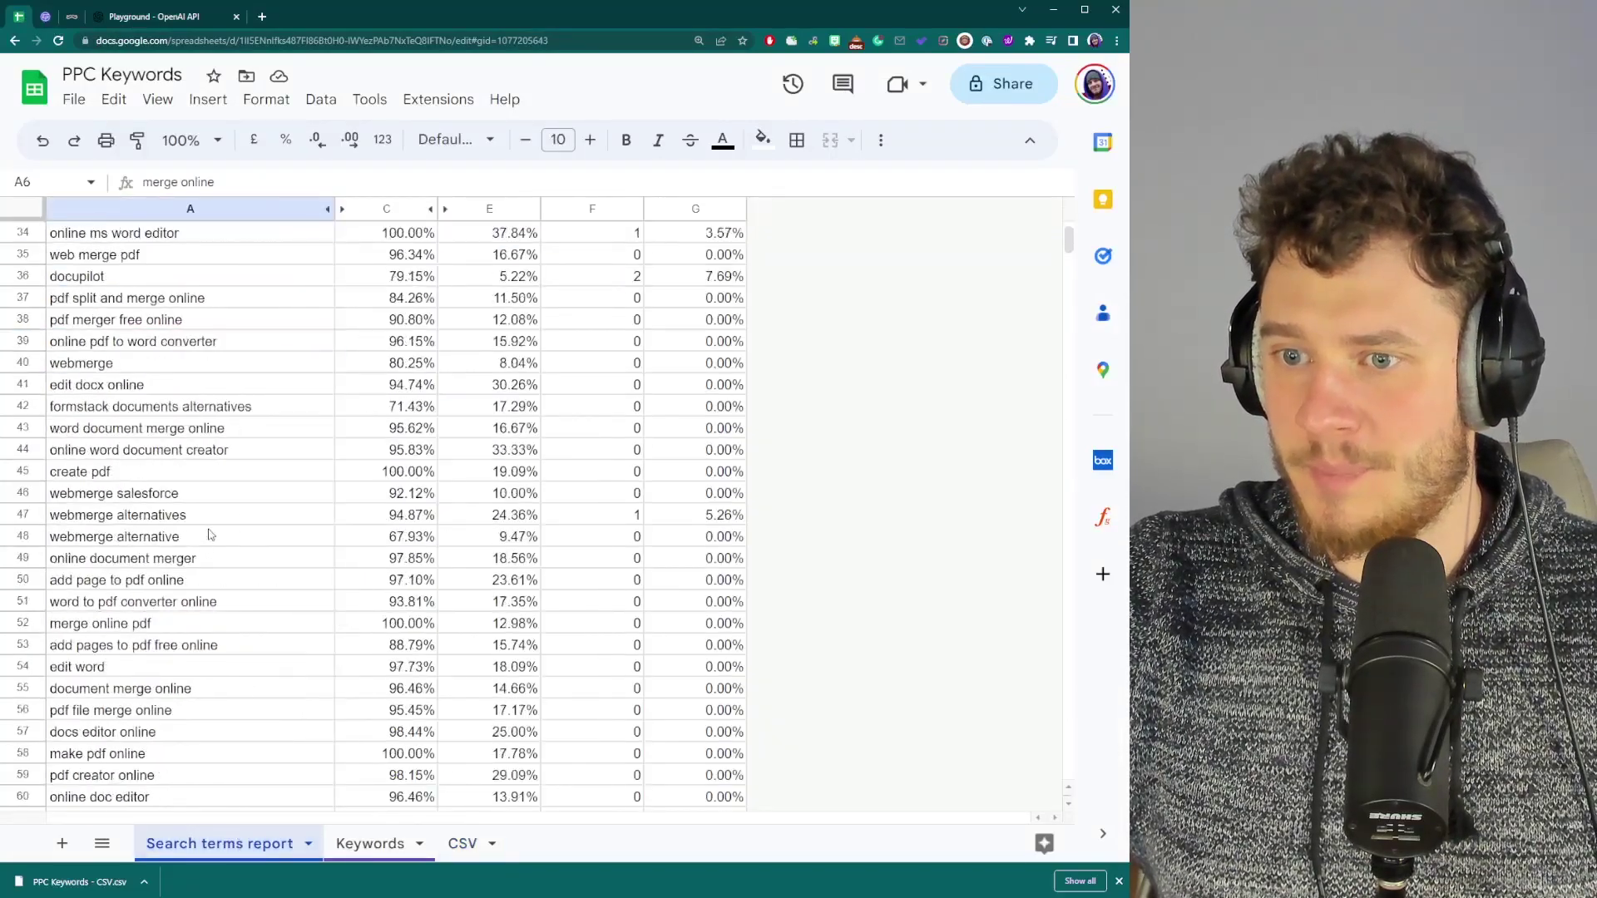
pyautogui.scroll(-20, 212, 533)
pyautogui.click(138, 520)
pyautogui.click(162, 580)
pyautogui.click(176, 536)
pyautogui.click(175, 515)
pyautogui.hotkey('ctrl', 'c')
pyautogui.hotkey('ctrl', 'shift', 'Tab')
pyautogui.hotkey('ctrl', 'v')
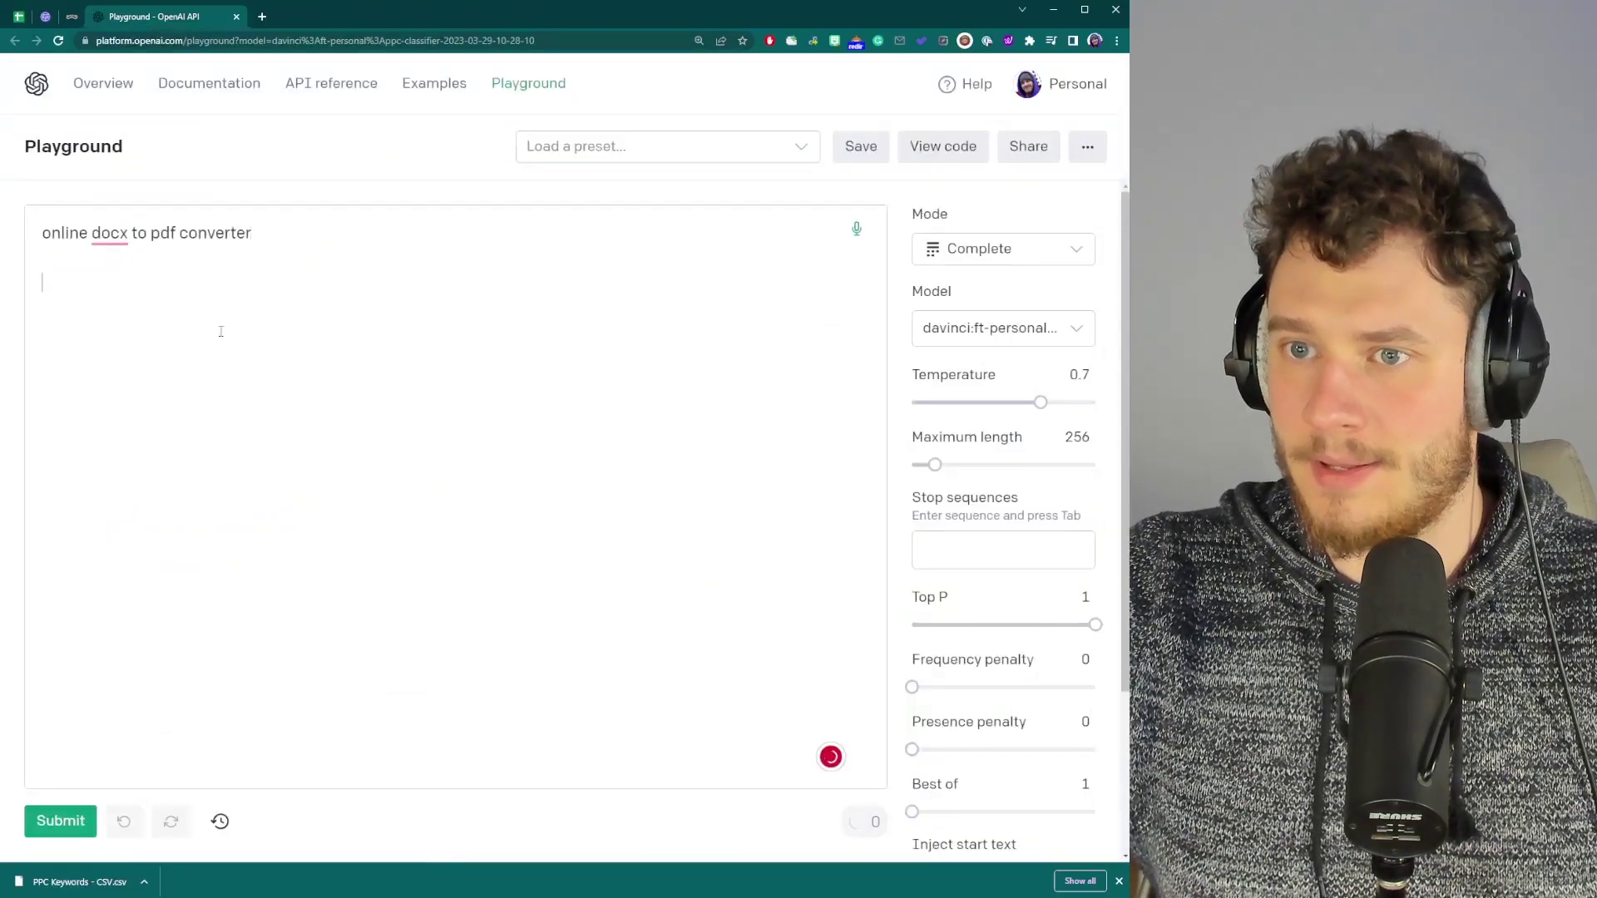
pyautogui.write('###')
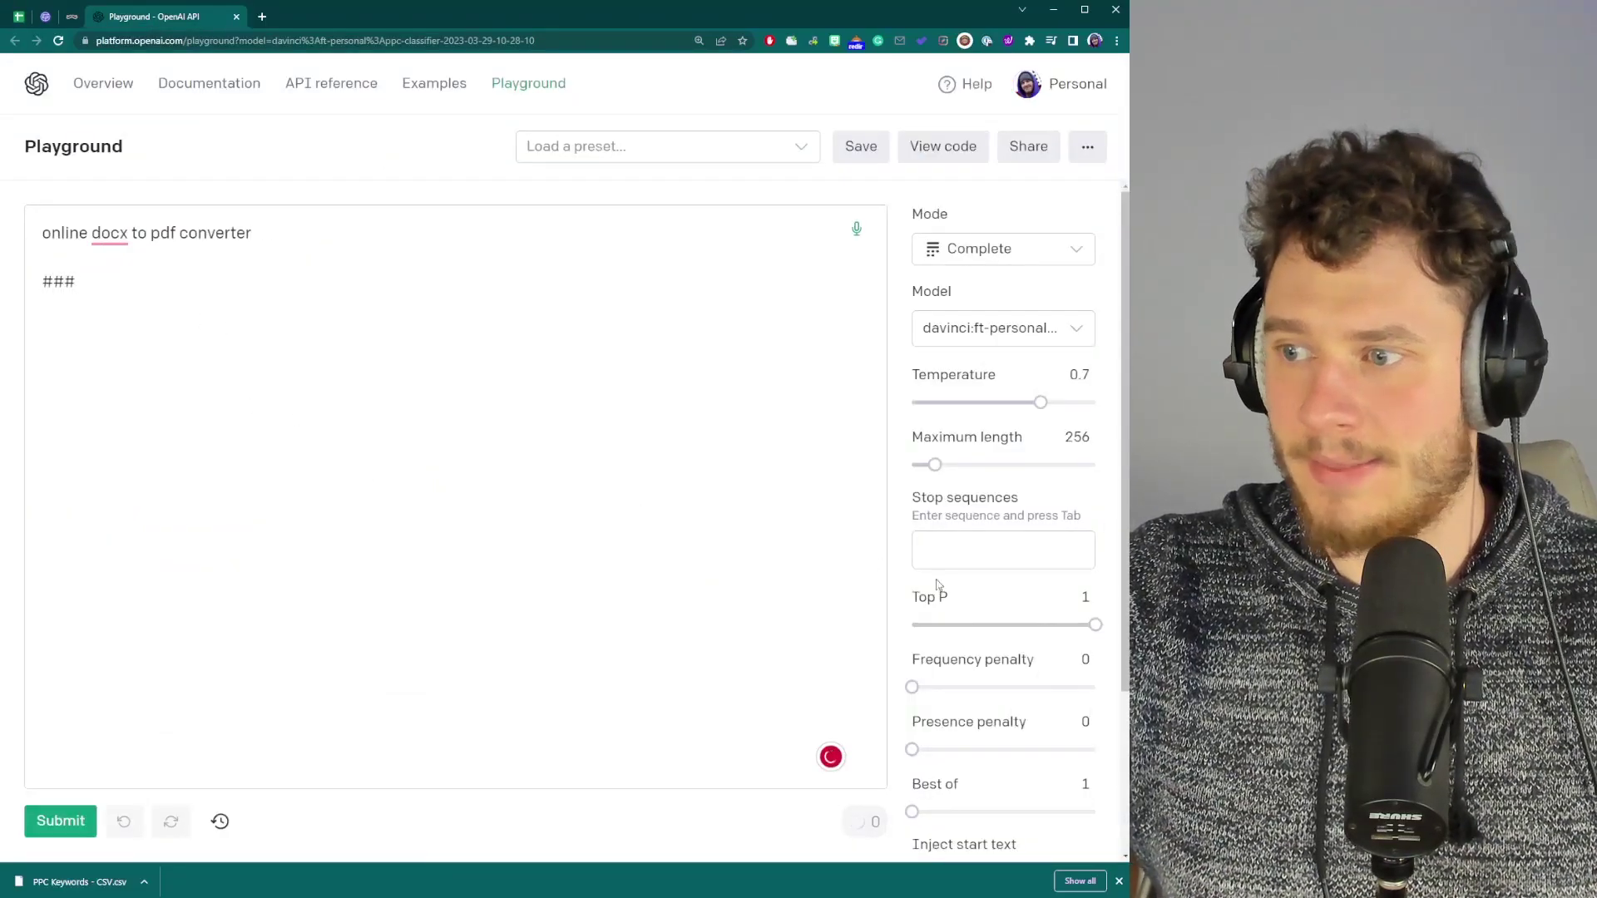
# Step: Add ### as a stop sequence, submit the prompt to the fine-tuned model, and set the temperature to 0
pyautogui.click(970, 550)
pyautogui.write('###')
pyautogui.press('Tab')
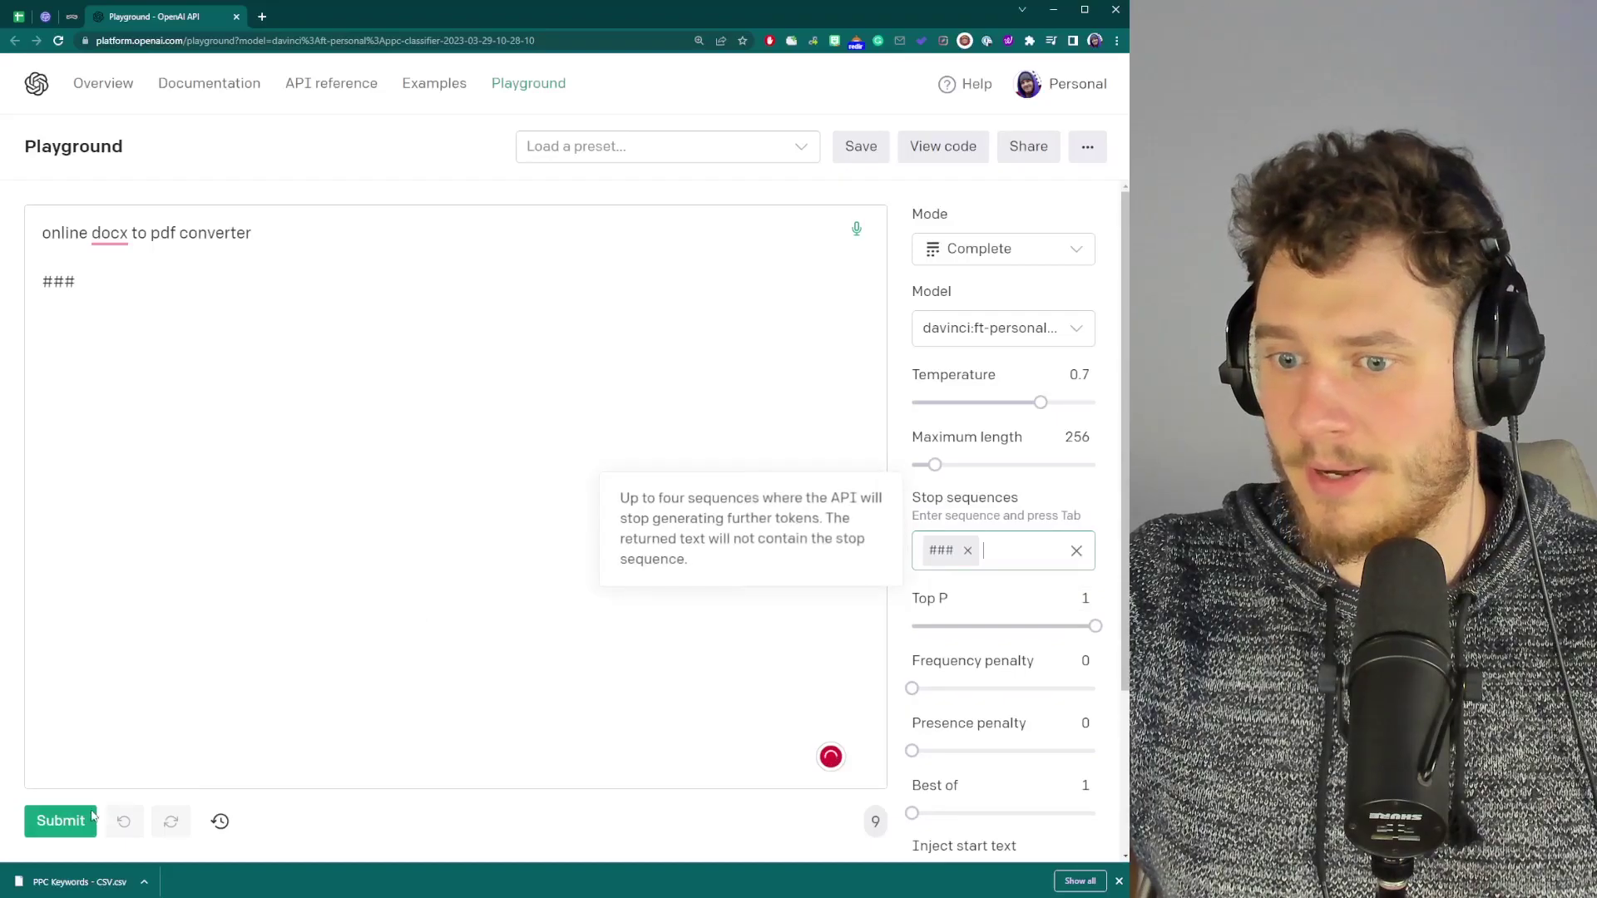
pyautogui.click(60, 821)
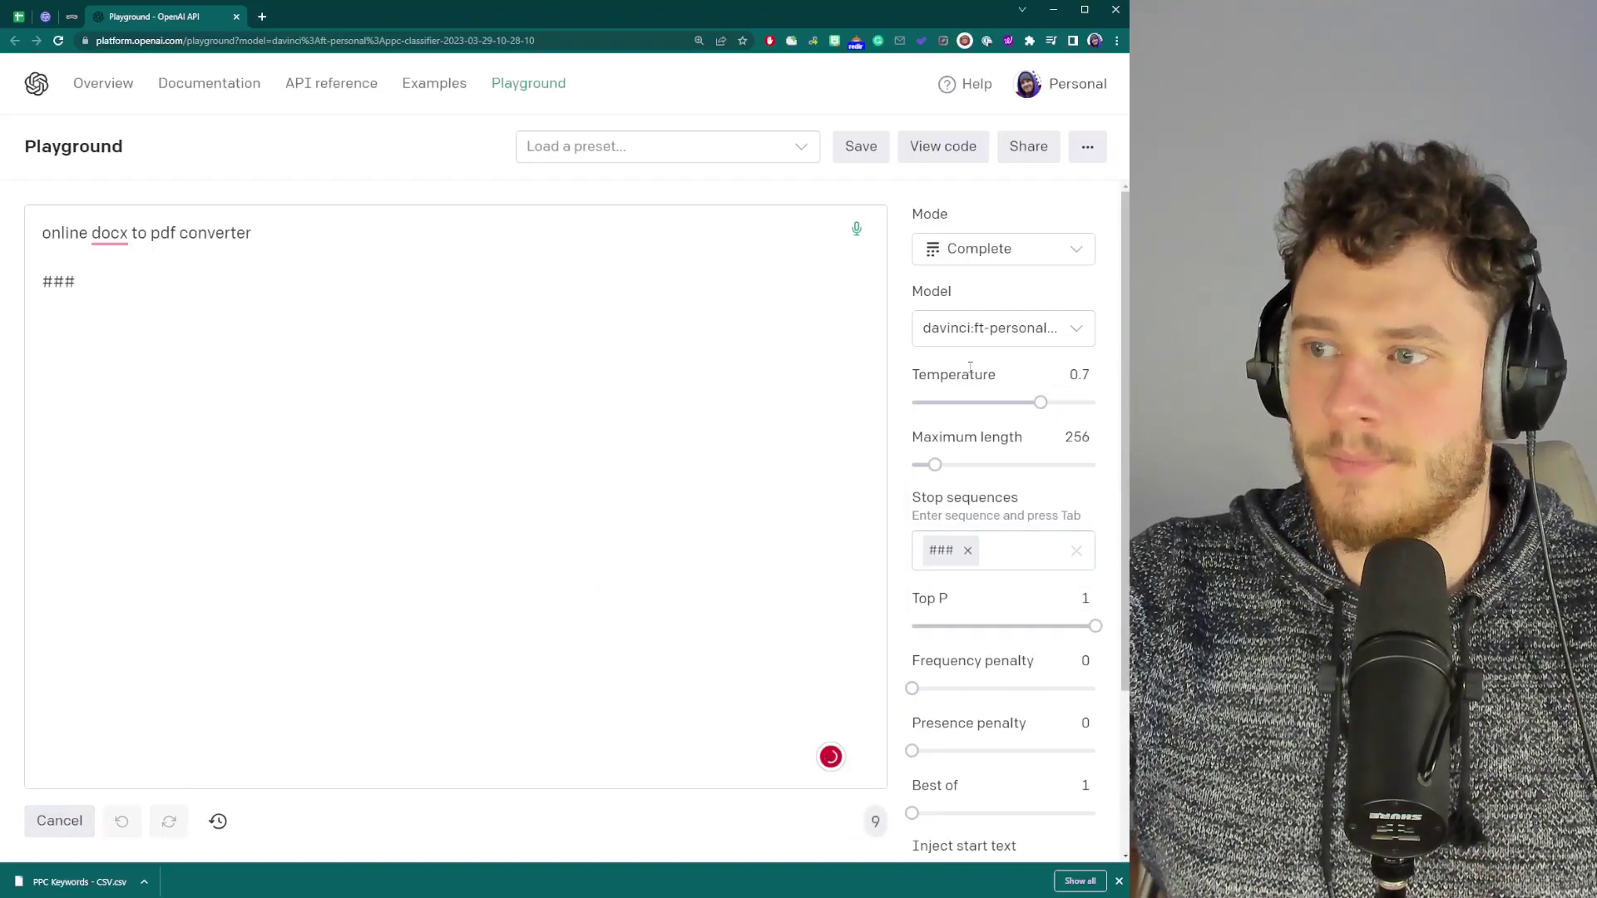
pyautogui.moveTo(1040, 402); pyautogui.dragTo(912, 403)
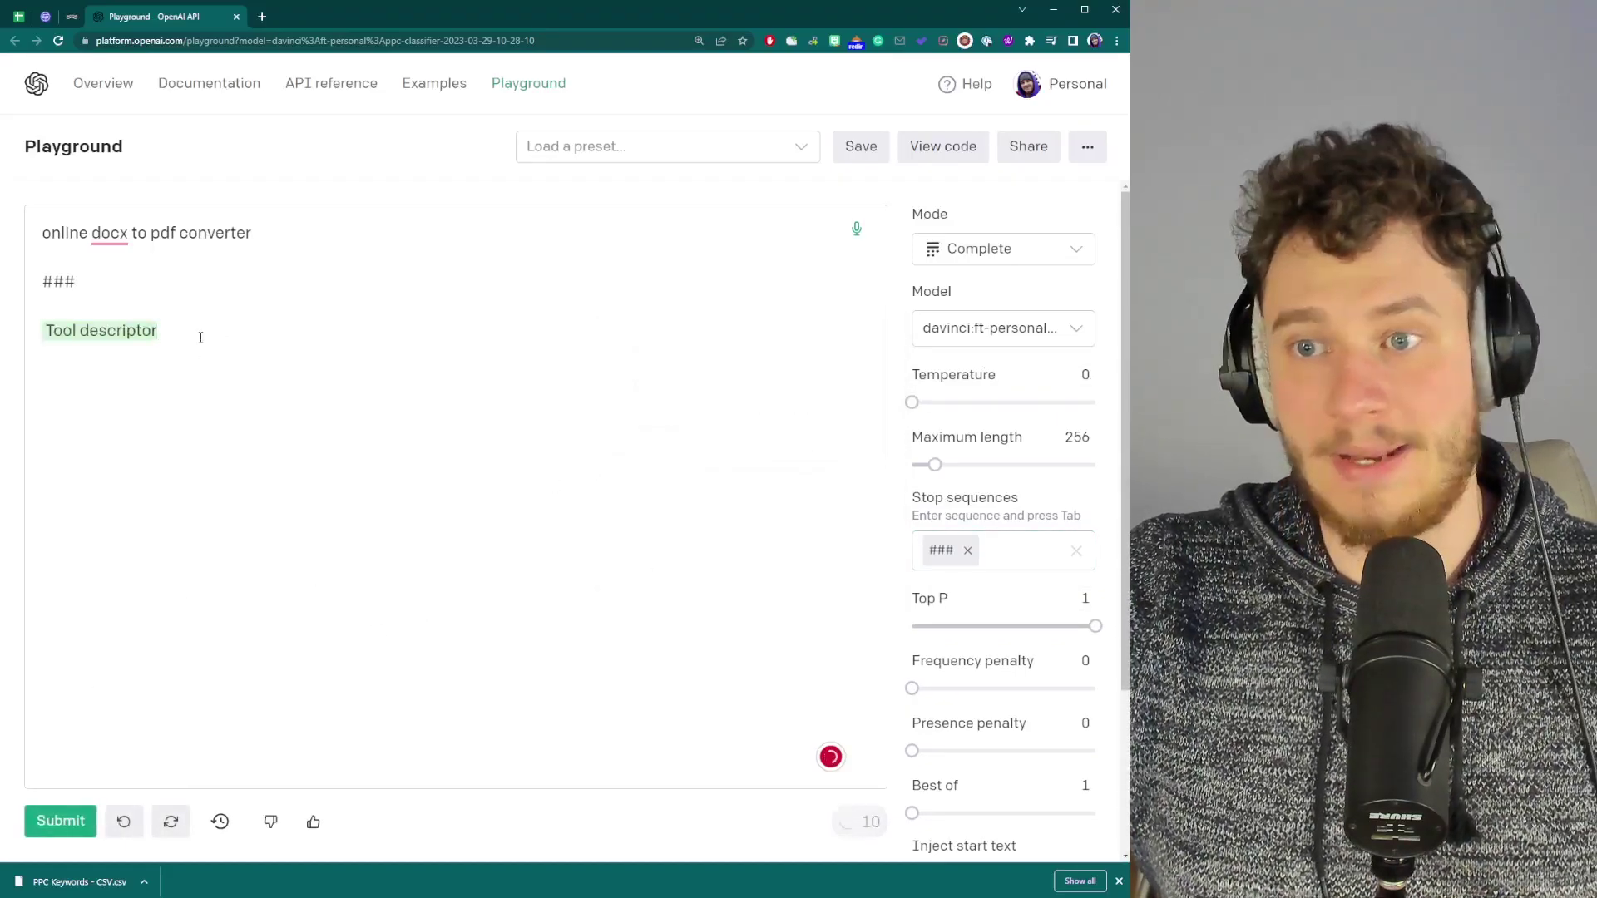
pyautogui.tripleClick(200, 336)
pyautogui.click(196, 357)
pyautogui.tripleClick(134, 386)
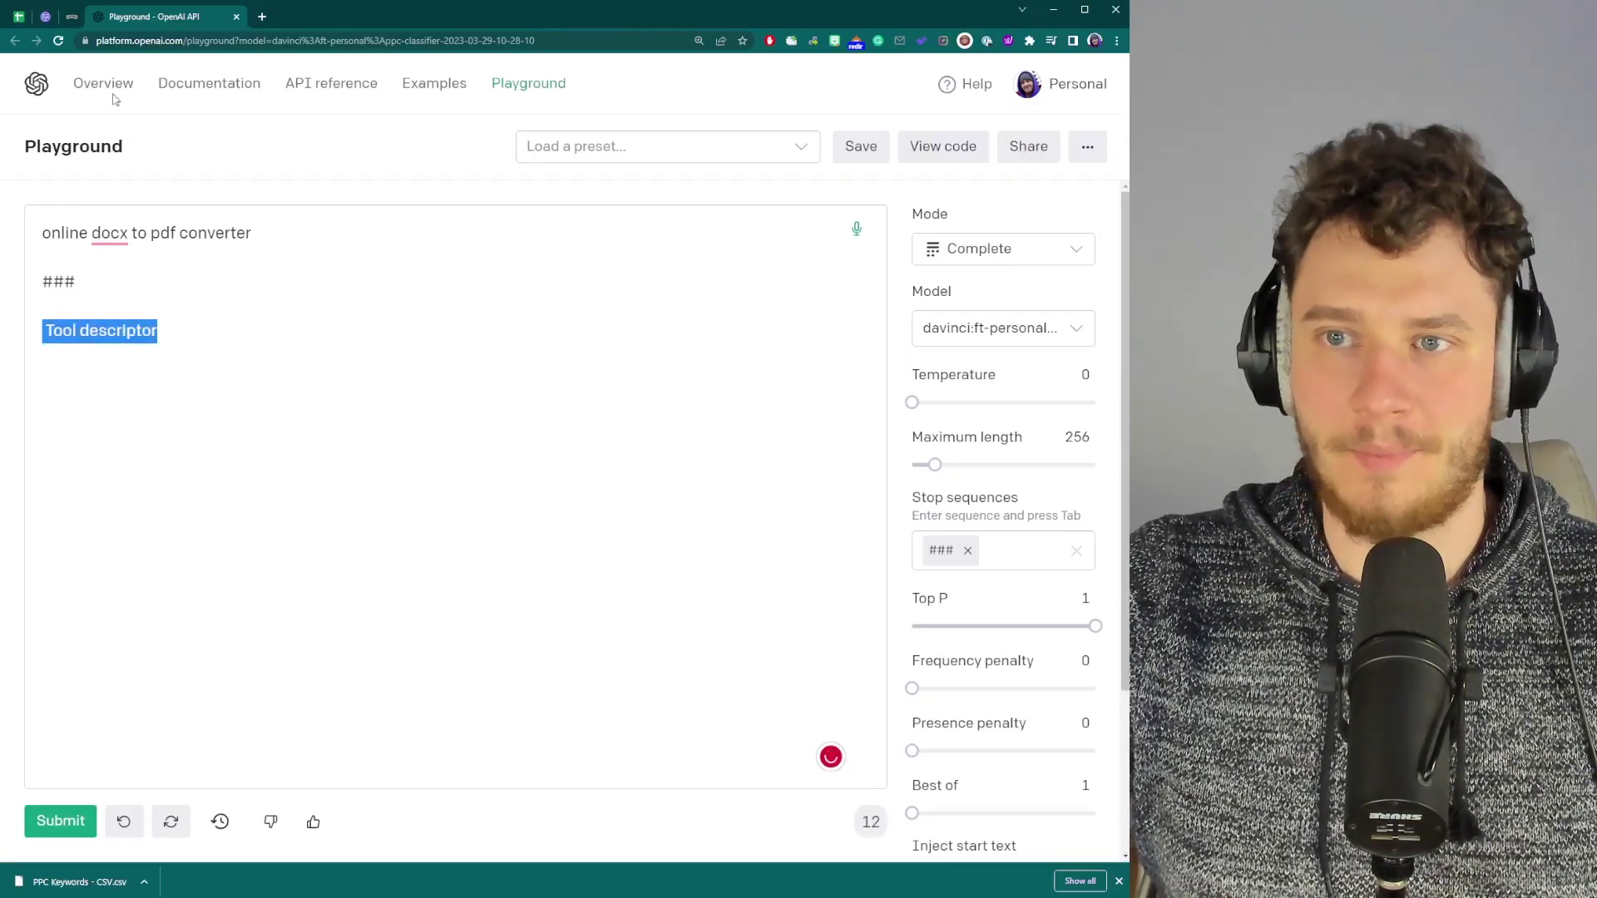
# Step: Replace the prompt's search term with "webmerge support" copied from the Google Sheets search terms report
pyautogui.click(20, 18)
pyautogui.press('Down')
pyautogui.press('Down')
pyautogui.hotkey('ctrl', 'c')
pyautogui.click(158, 16)
pyautogui.tripleClick(253, 233)
pyautogui.hotkey('ctrl', 'v')
# Step: Delete the previous completion so that the prompt ends with ###, and submit it again
pyautogui.tripleClick(36, 327)
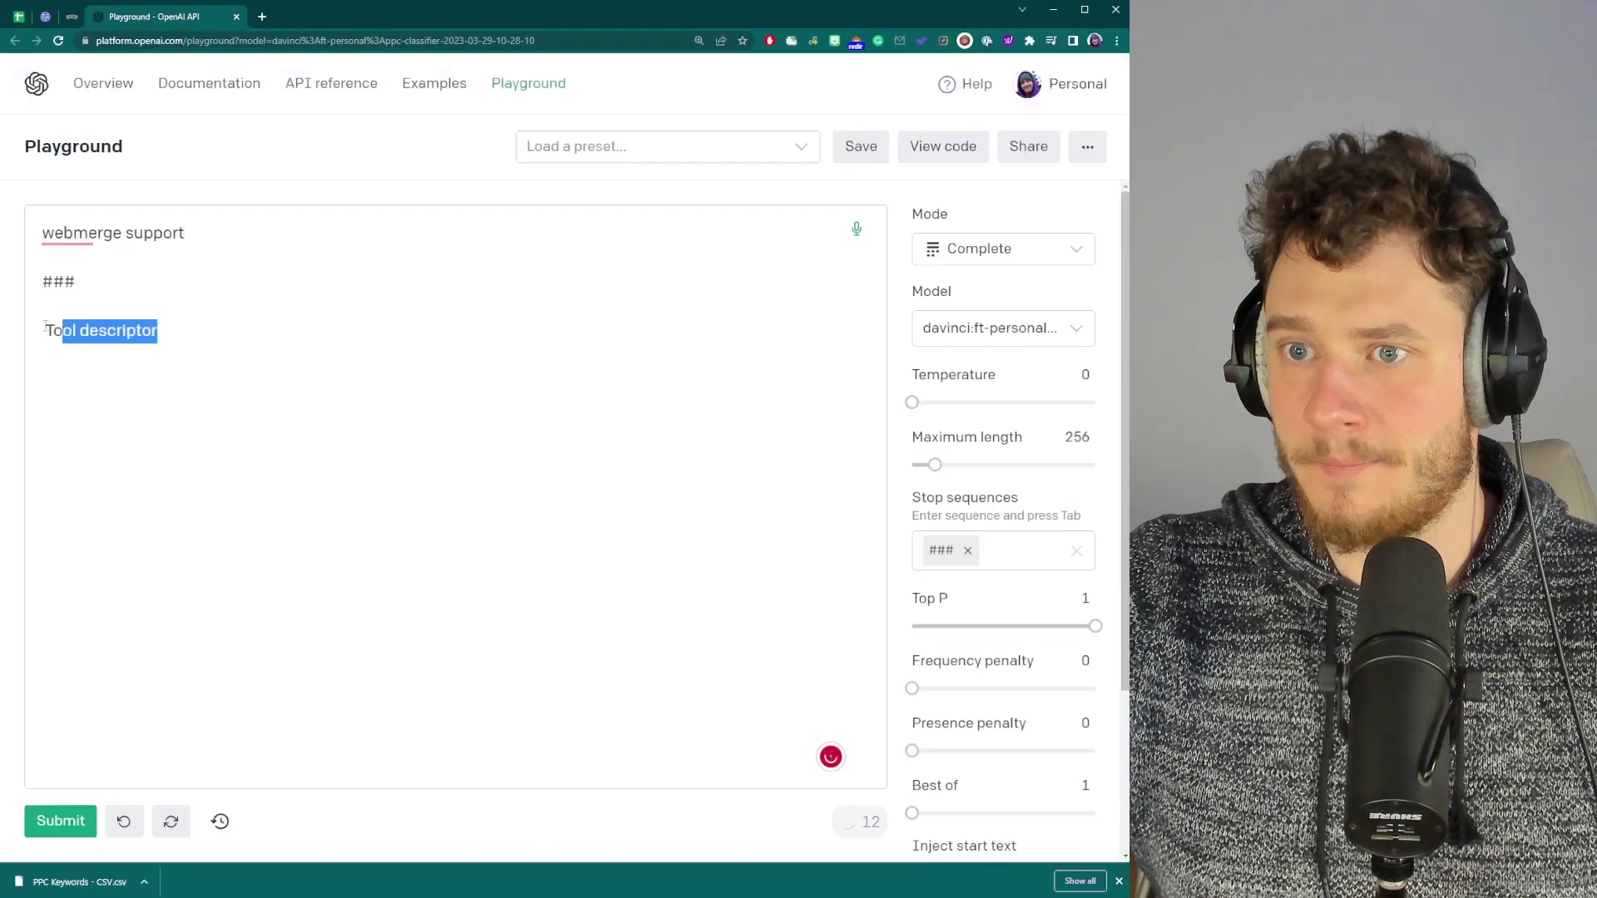
pyautogui.press('BackSpace')
pyautogui.press('BackSpace')
pyautogui.press('BackSpace')
pyautogui.press('BackSpace')
pyautogui.write('#')
pyautogui.click(62, 821)
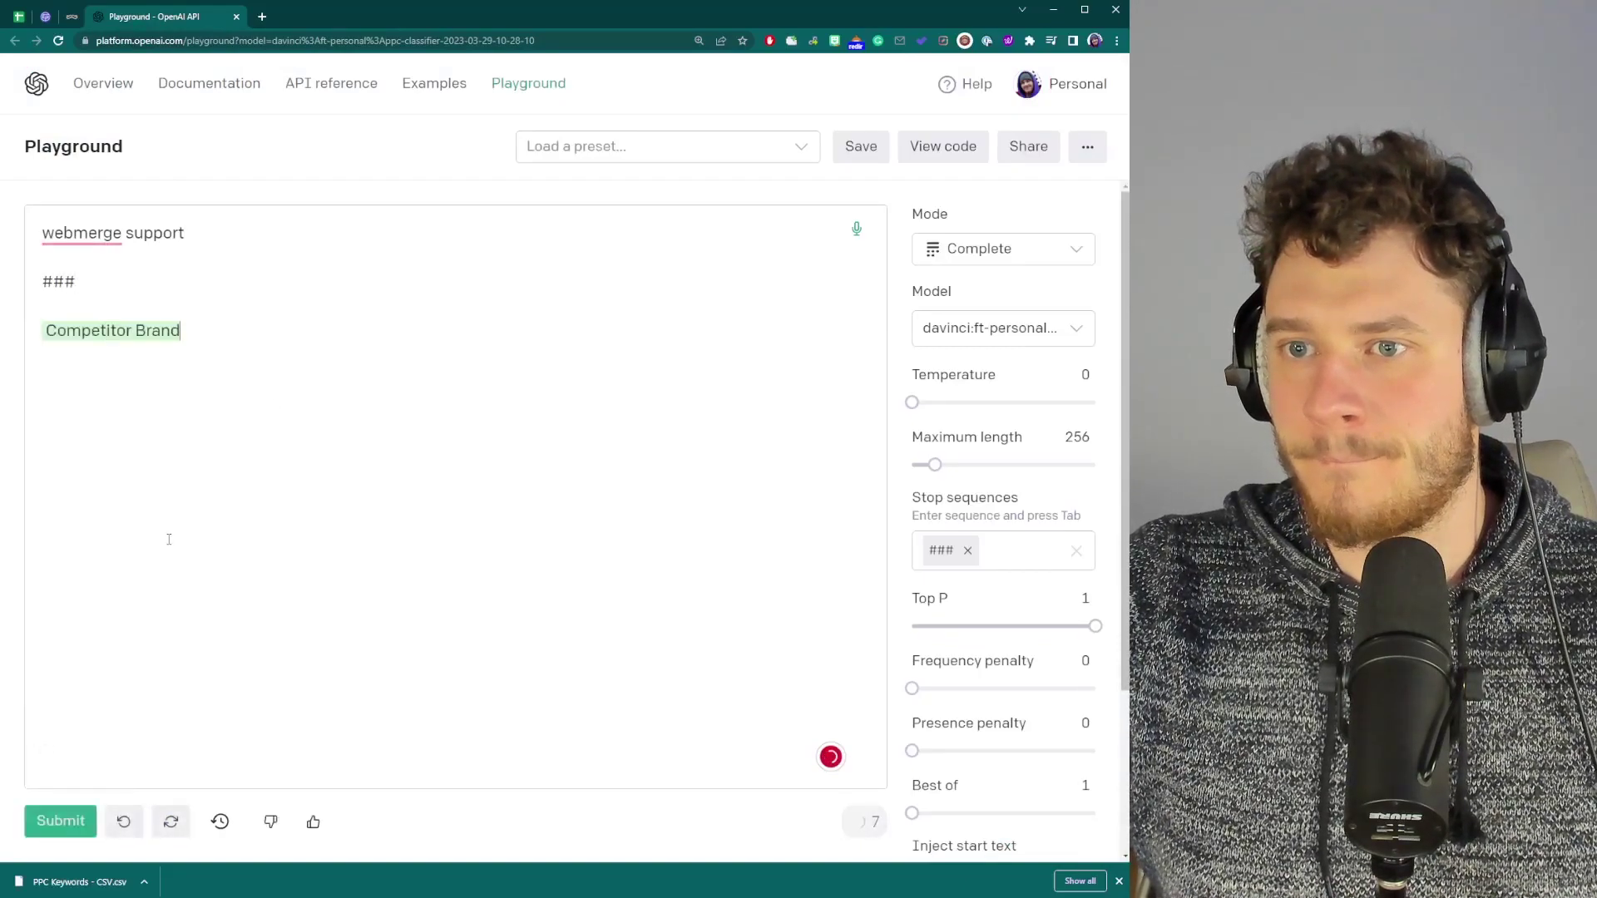
# Step: Run a completion for "webmerge support" in Entry Point AI's own playground with the Grey Louse fine-tune selected
pyautogui.click(45, 15)
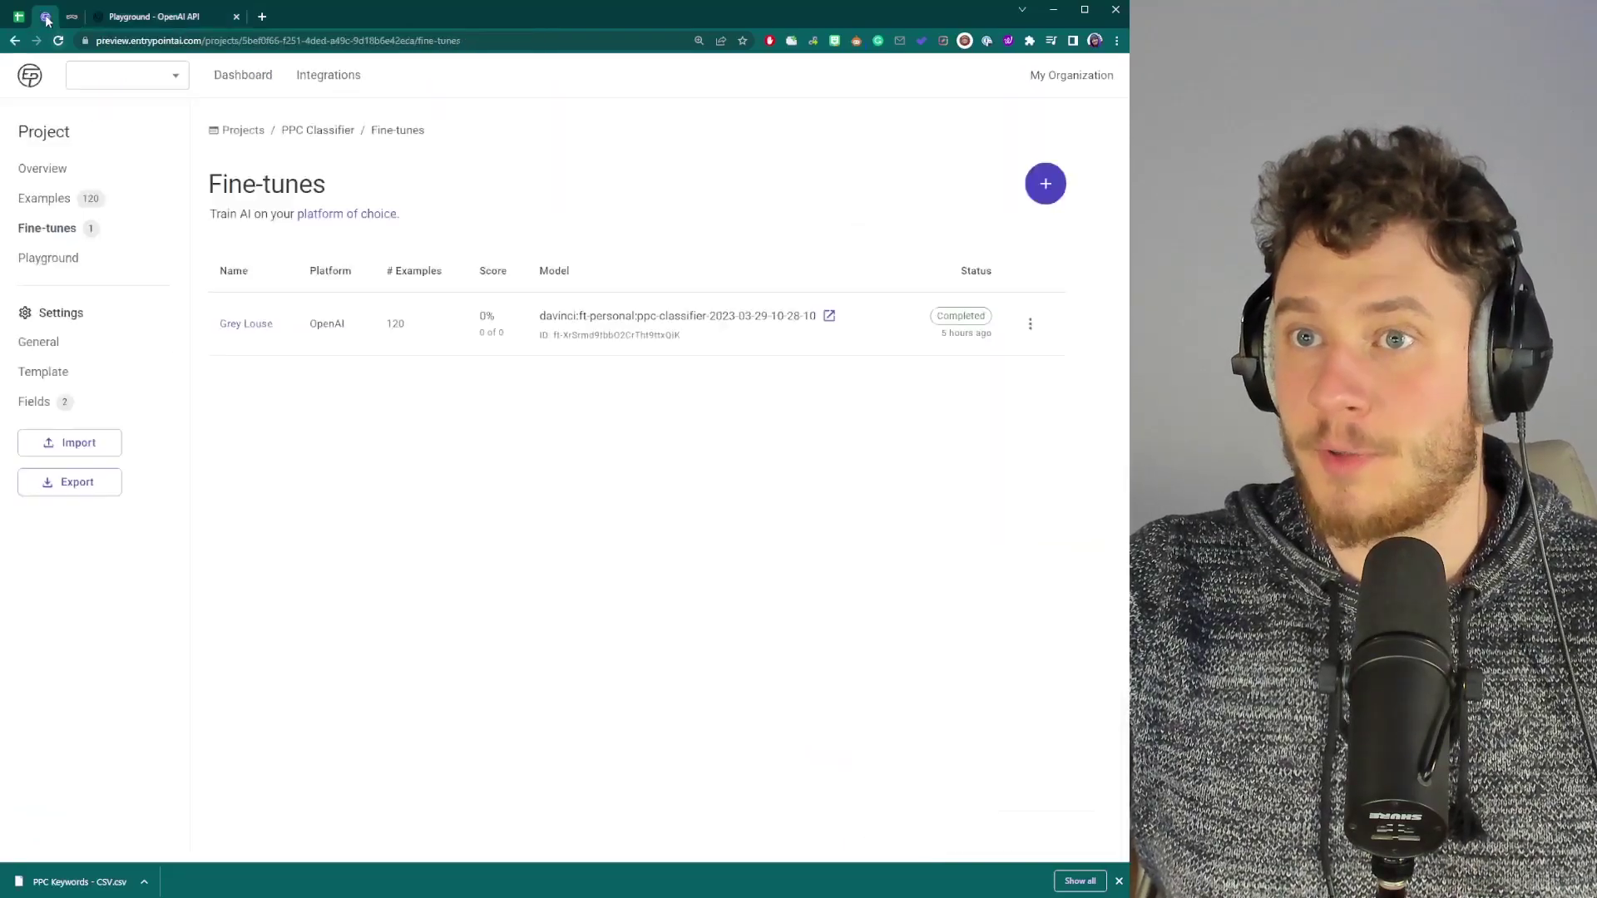
pyautogui.click(36, 257)
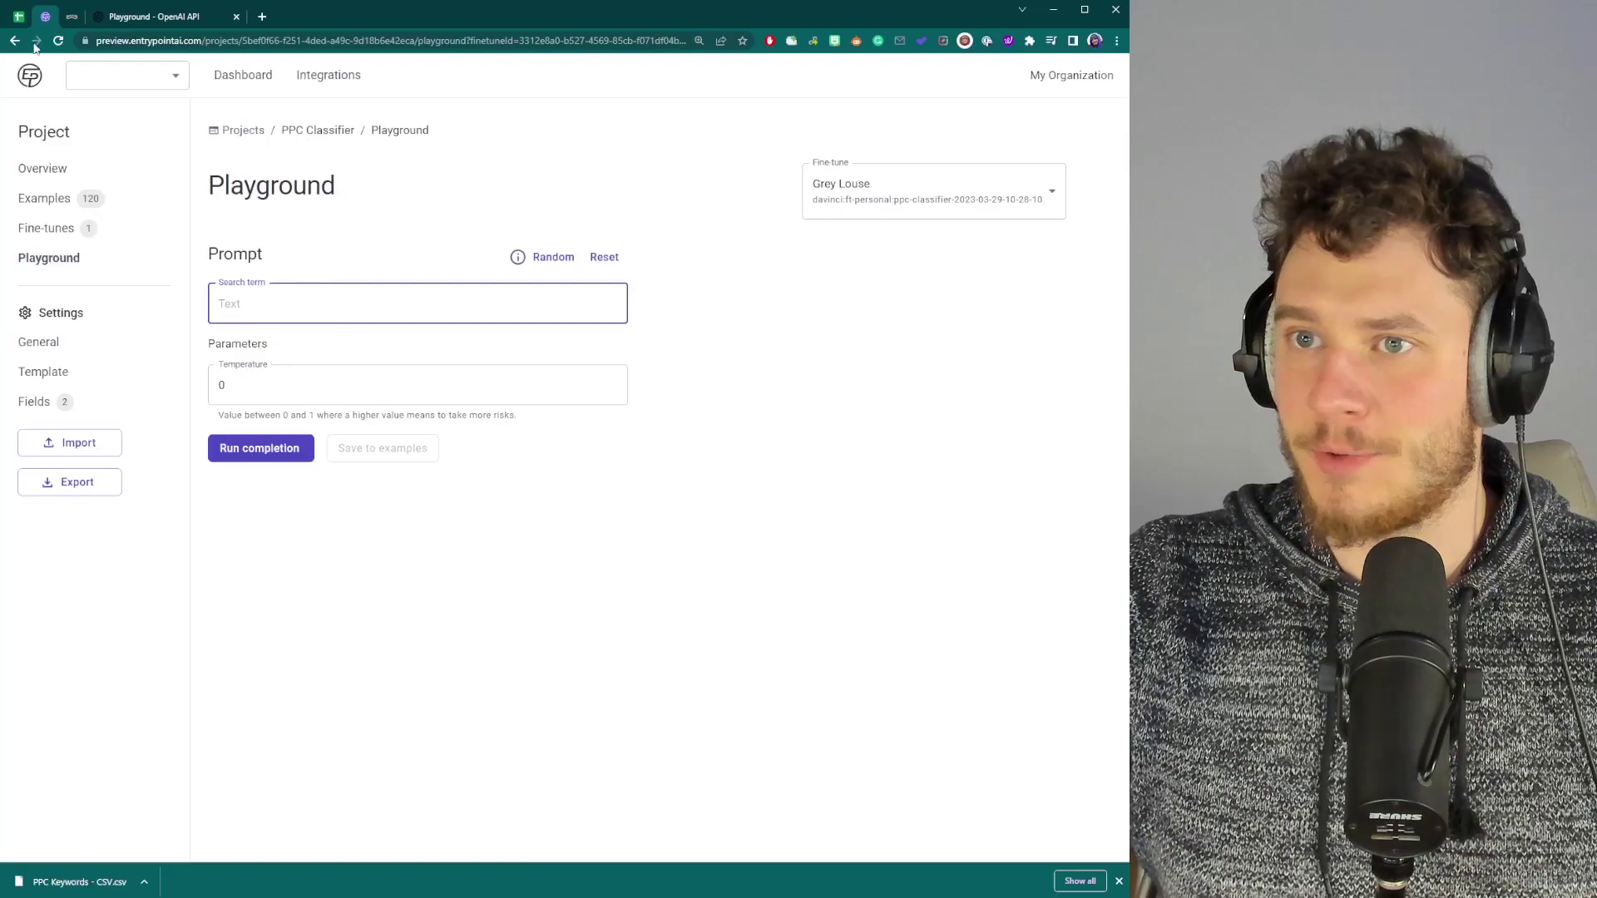
pyautogui.hotkey('ctrl', 'v')
pyautogui.click(928, 184)
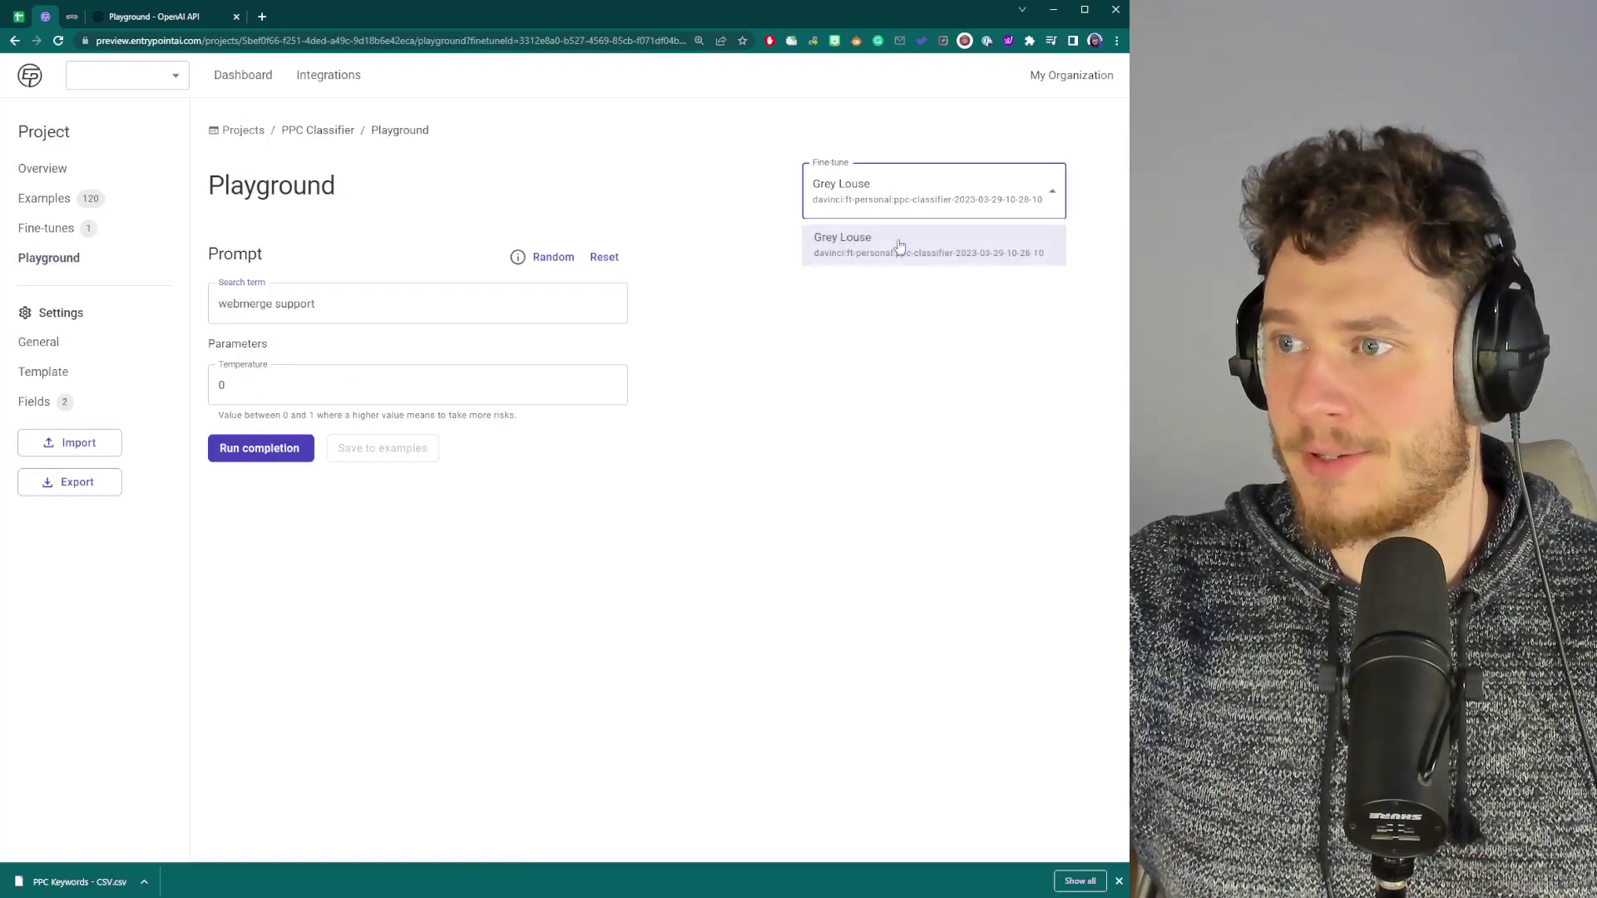
pyautogui.click(891, 252)
pyautogui.click(260, 448)
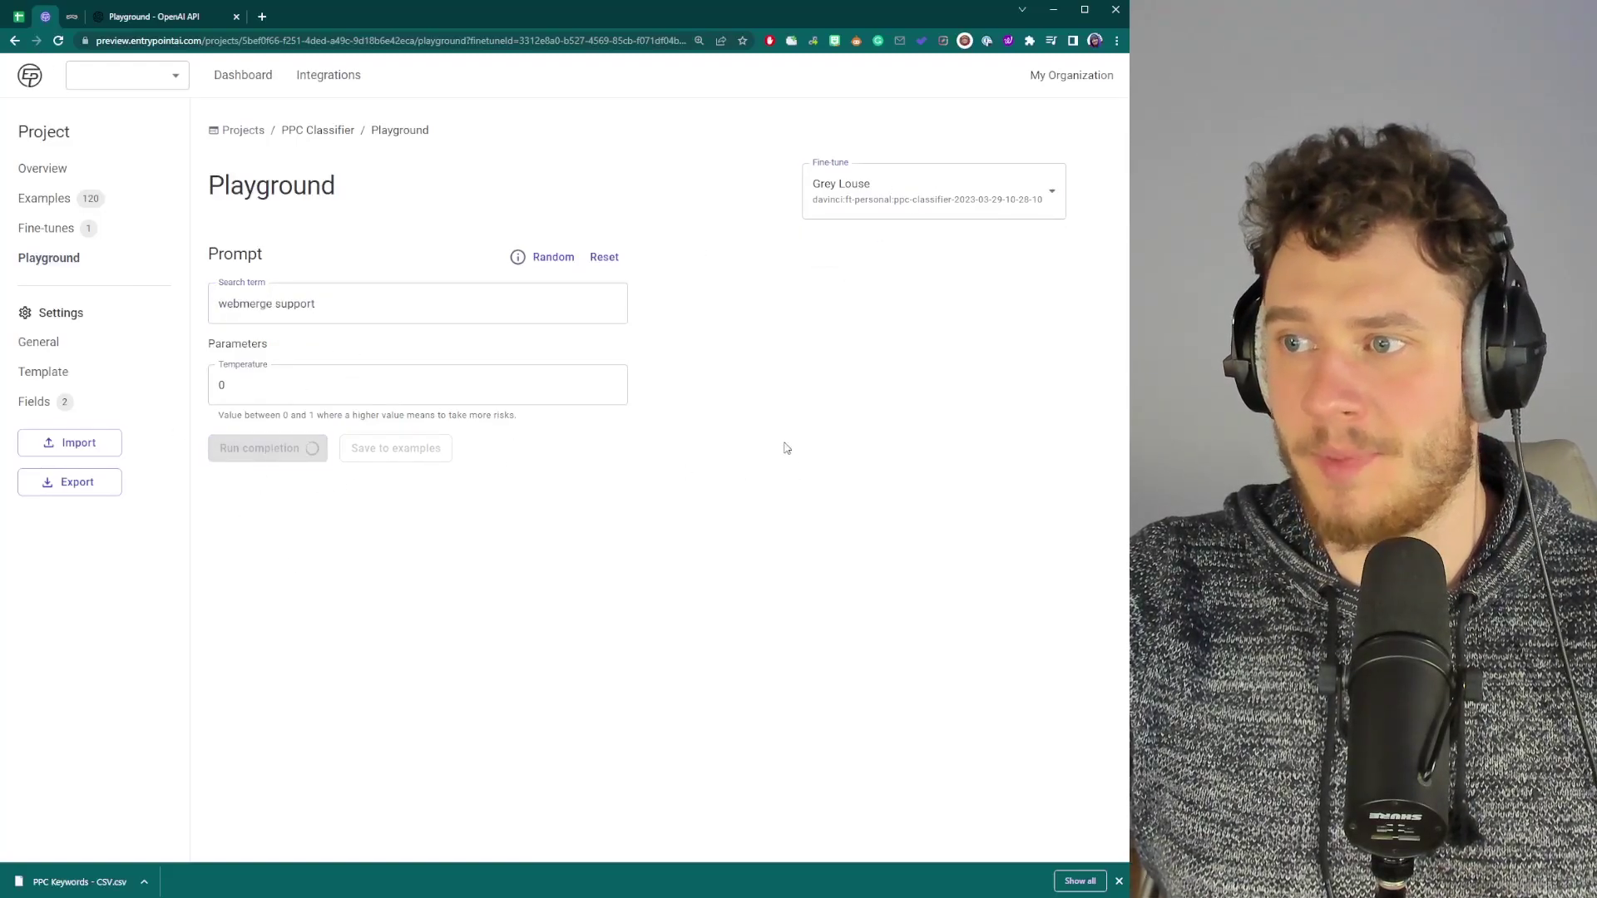
pyautogui.moveTo(673, 302)
pyautogui.mouseDown()
pyautogui.moveTo(766, 307)
pyautogui.moveTo(651, 304)
pyautogui.mouseUp()
pyautogui.click(674, 345)
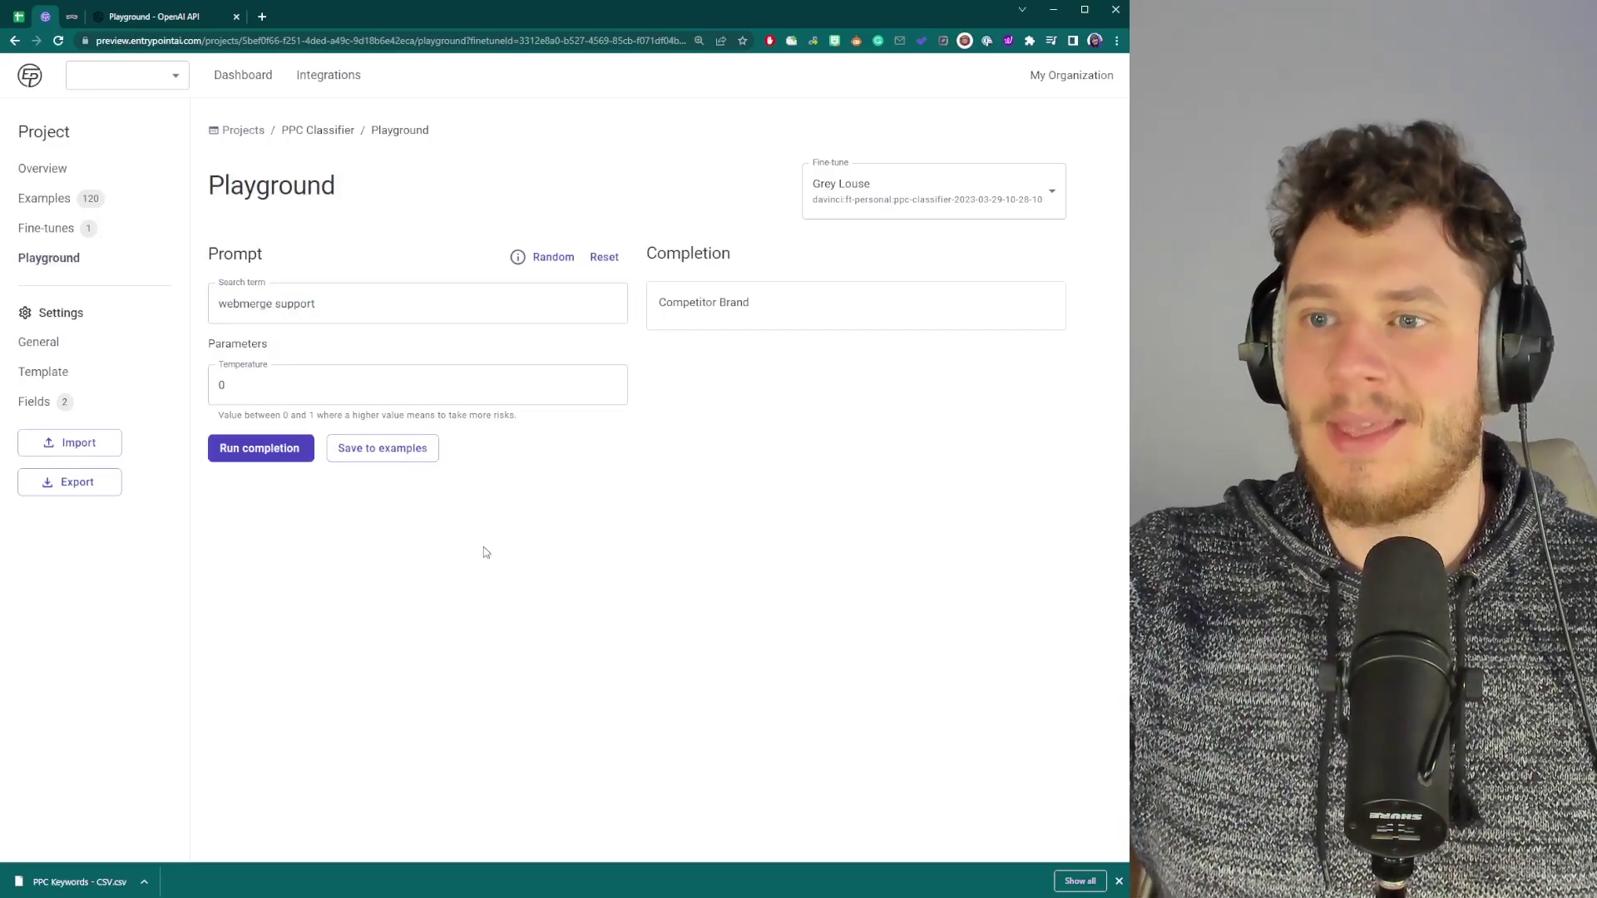
# Step: Reopen the playground from the Grey Louse entry in the project's fine-tunes
pyautogui.click(315, 304)
pyautogui.moveTo(315, 304); pyautogui.dragTo(172, 317)
pyautogui.click(303, 584)
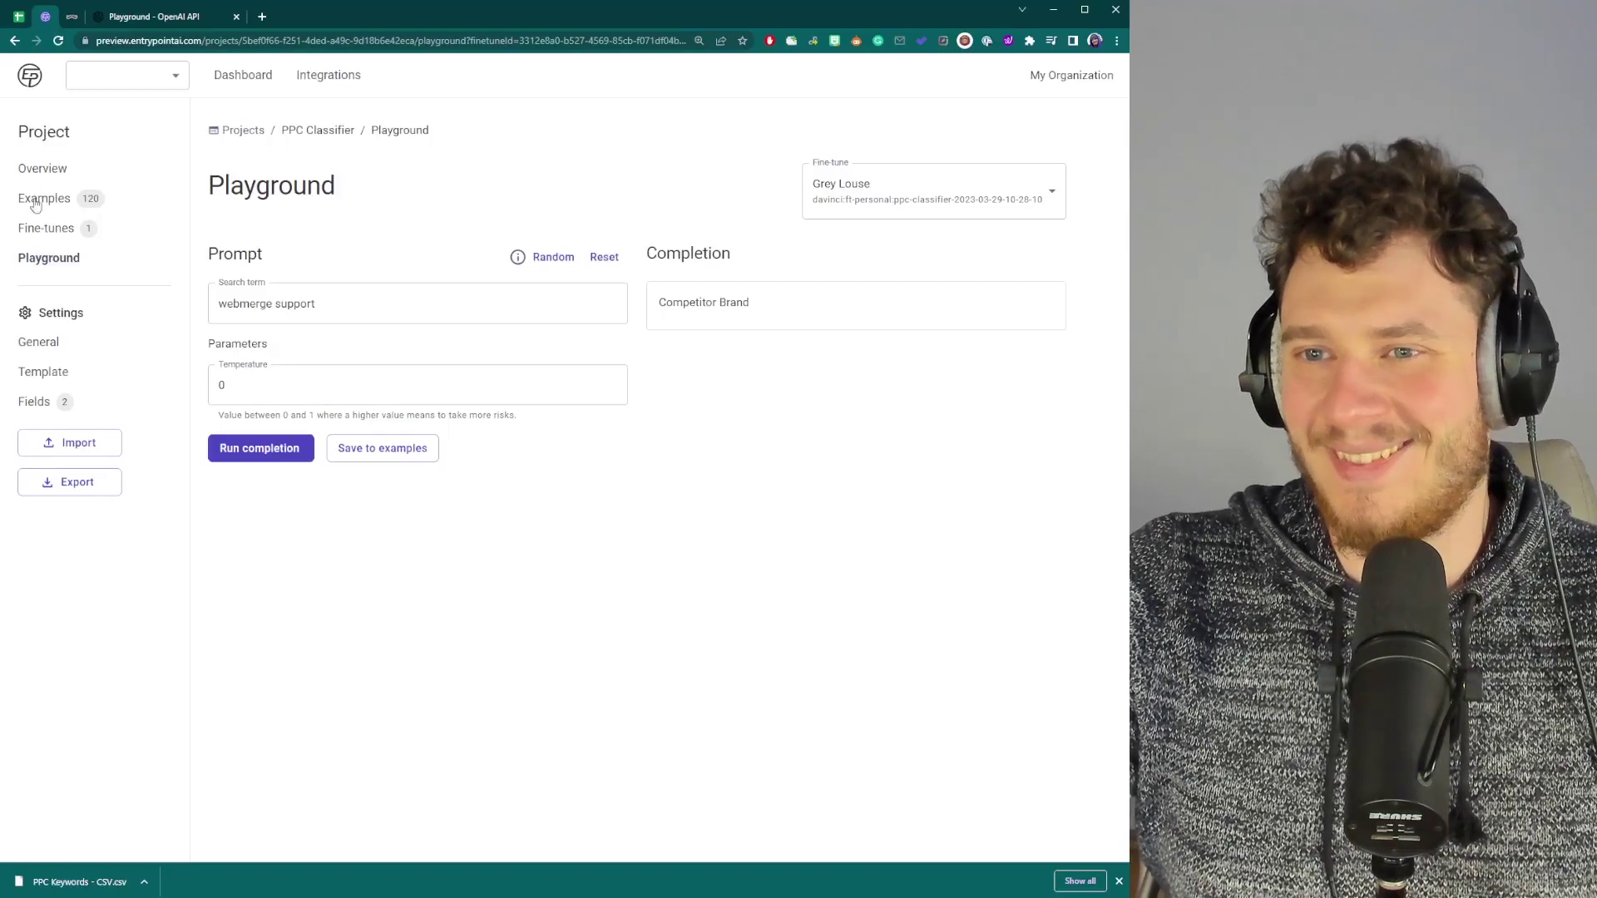
pyautogui.click(52, 227)
pyautogui.click(245, 323)
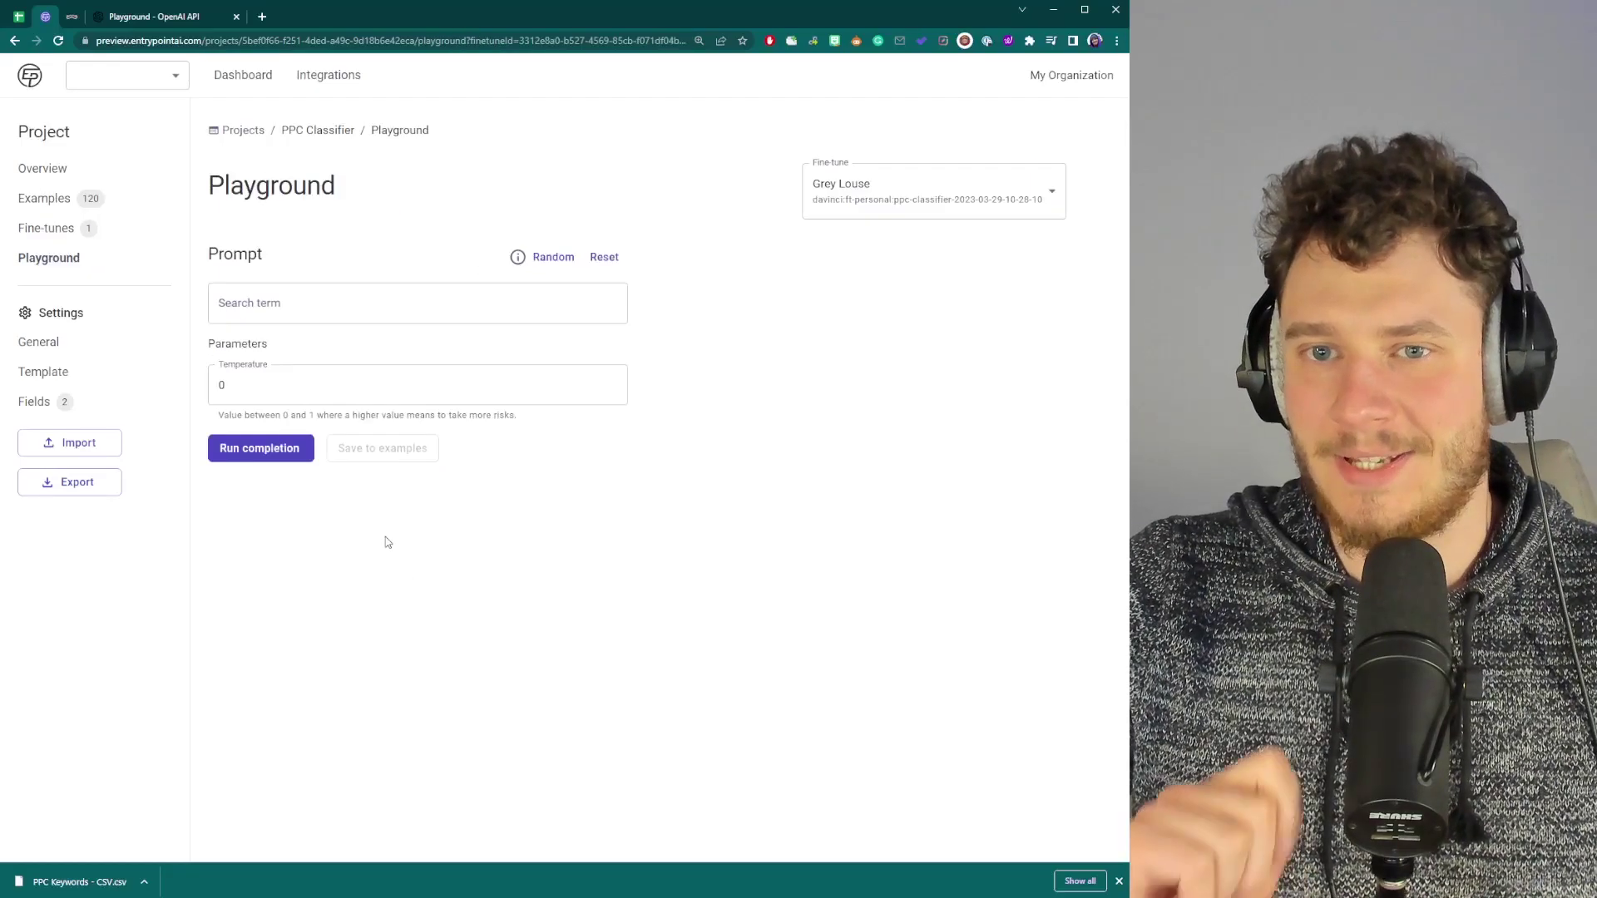
# Step: In the PPC Keywords Google Sheet, insert an empty column before Search term in the search terms report and narrow it
pyautogui.click(19, 16)
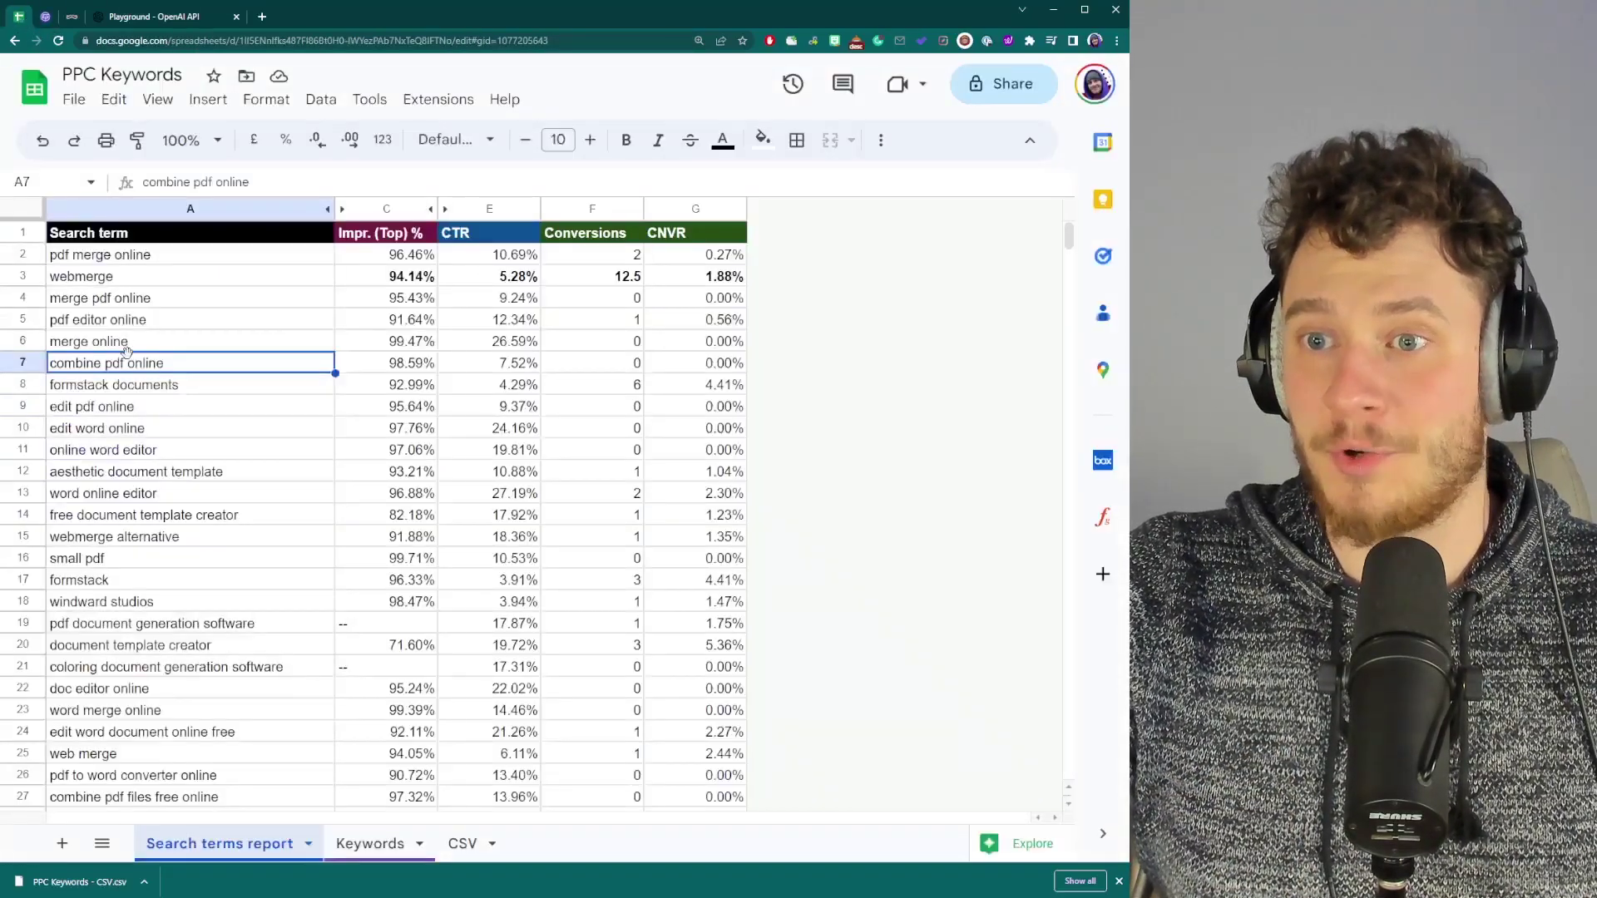
pyautogui.click(249, 337)
pyautogui.click(249, 449)
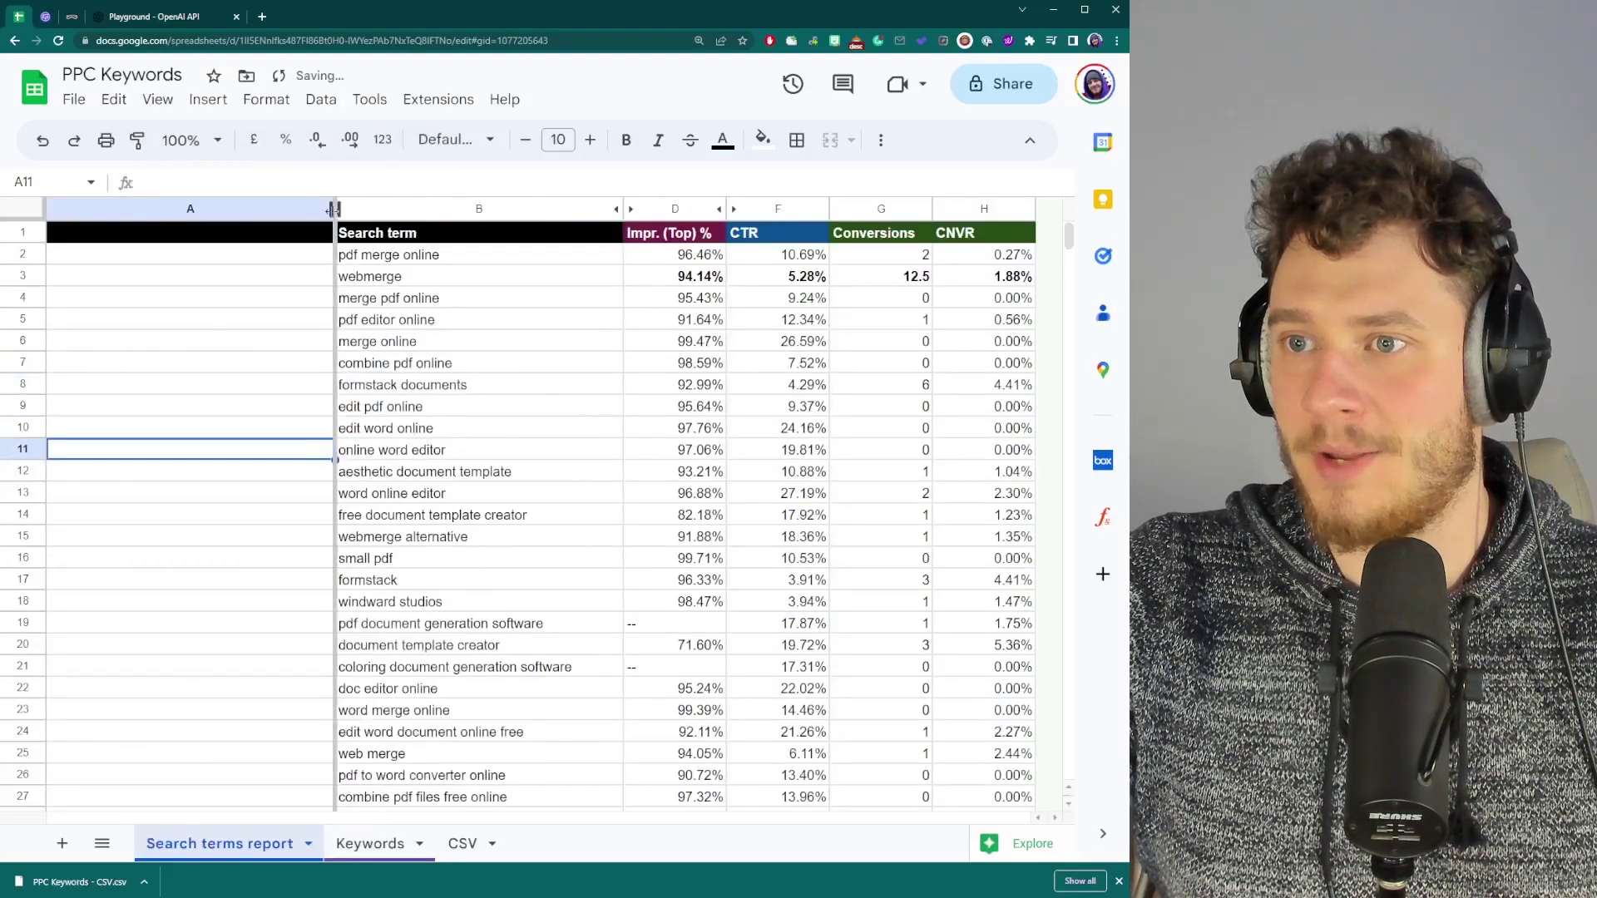
pyautogui.moveTo(333, 208); pyautogui.dragTo(271, 208)
# Step: Enter "Completions" as the header of the new column
pyautogui.click(214, 230)
pyautogui.write('Com')
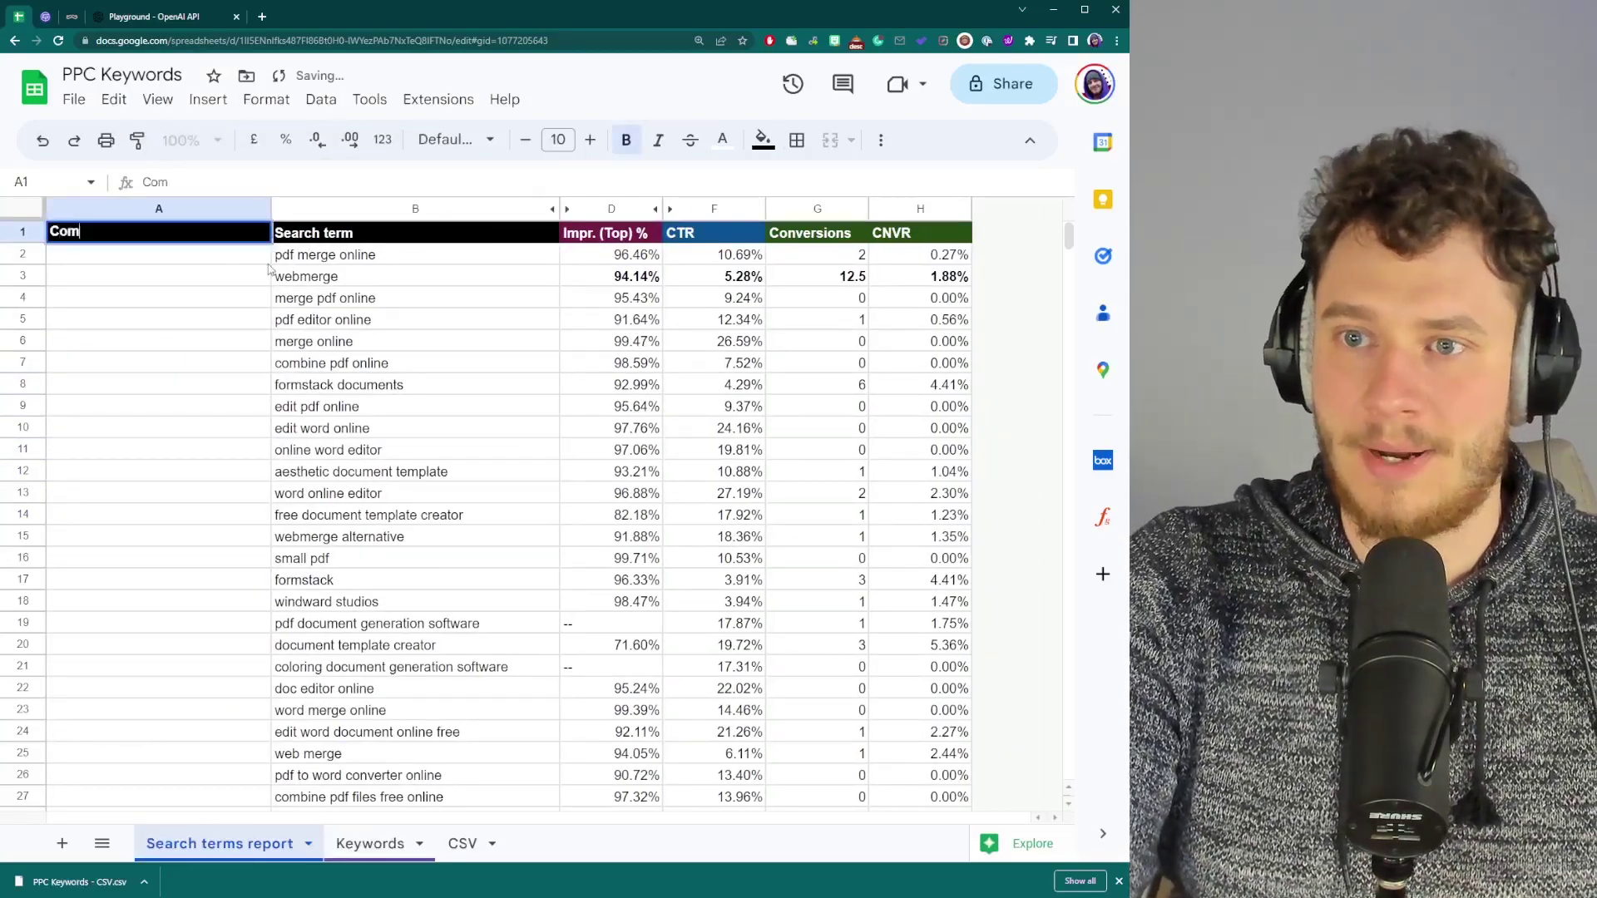
pyautogui.write('pletions')
pyautogui.press('Return')
# Step: Set the header in cell A1 to "Categories"
pyautogui.press('Up')
pyautogui.write('Ca')
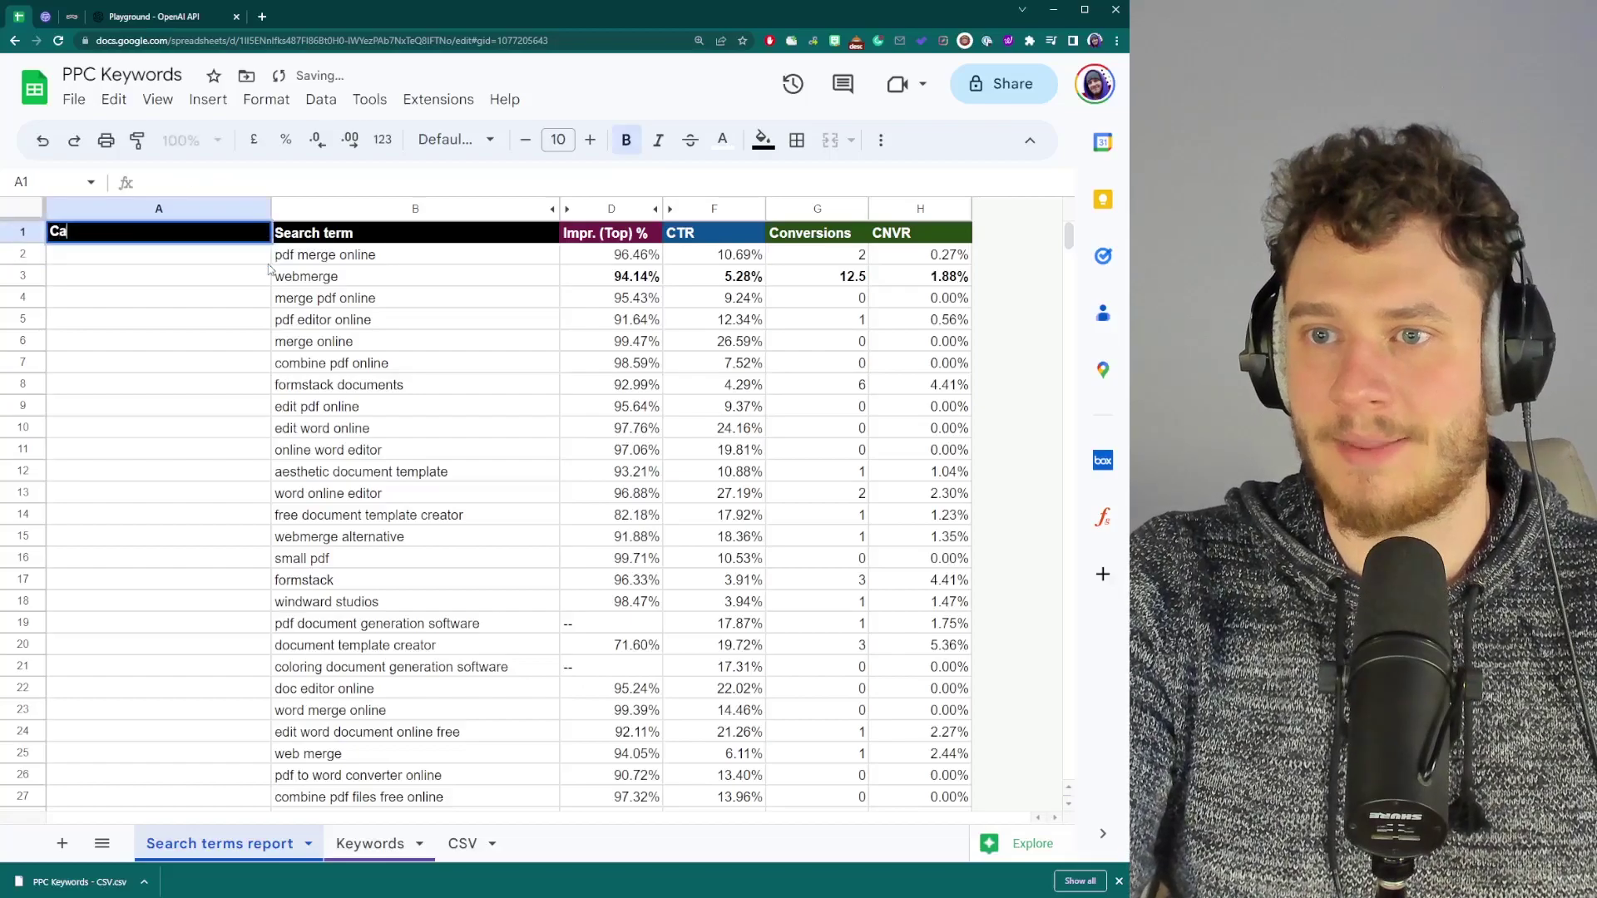
pyautogui.write('teg')
pyautogui.press('BackSpace')
pyautogui.press('BackSpace')
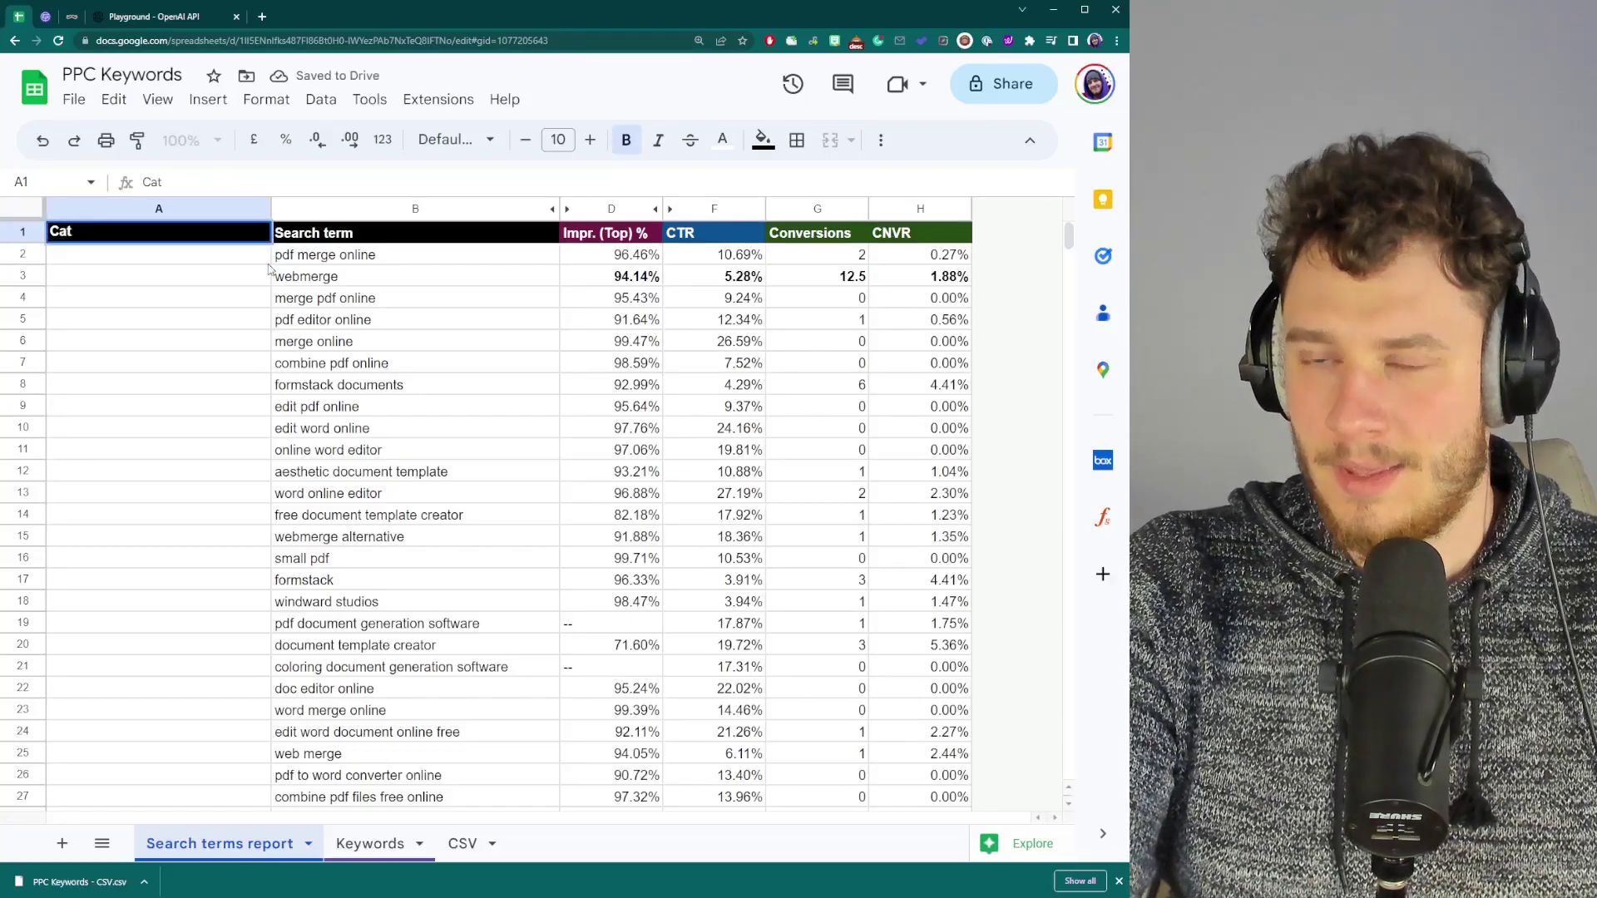
pyautogui.write('egories')
pyautogui.press('Return')
# Step: Classify the search term in A2 with the formula =KW_CLASSIFIER(B2) and fill it down through row 25
pyautogui.write('=kw')
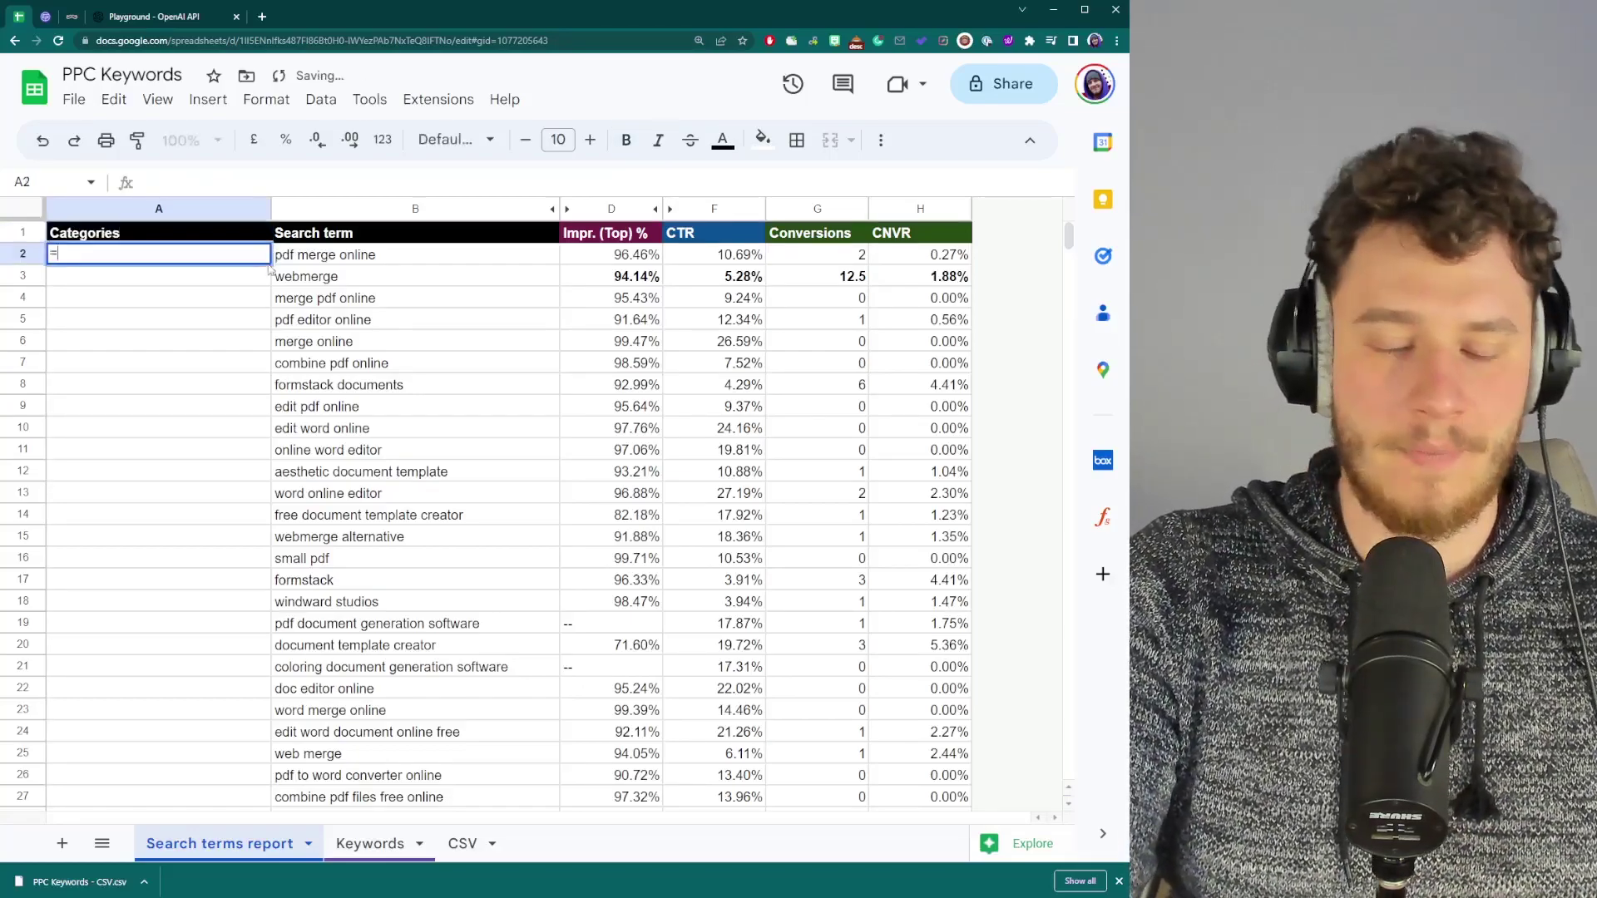
pyautogui.press('Tab')
pyautogui.press('Return')
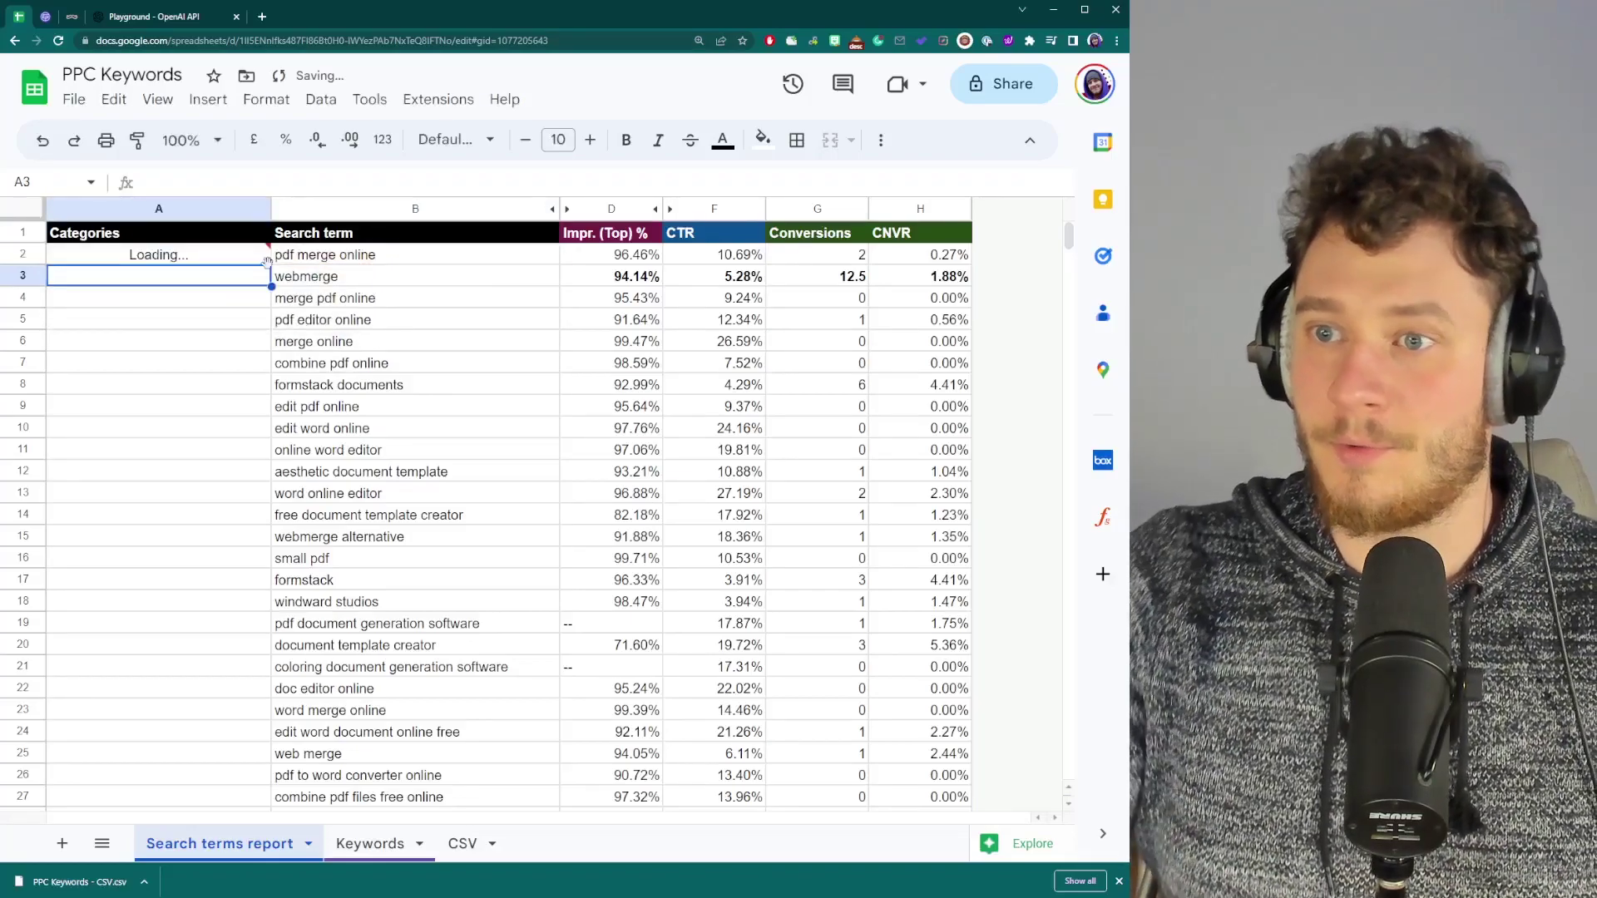
pyautogui.click(268, 263)
pyautogui.doubleClick(271, 265)
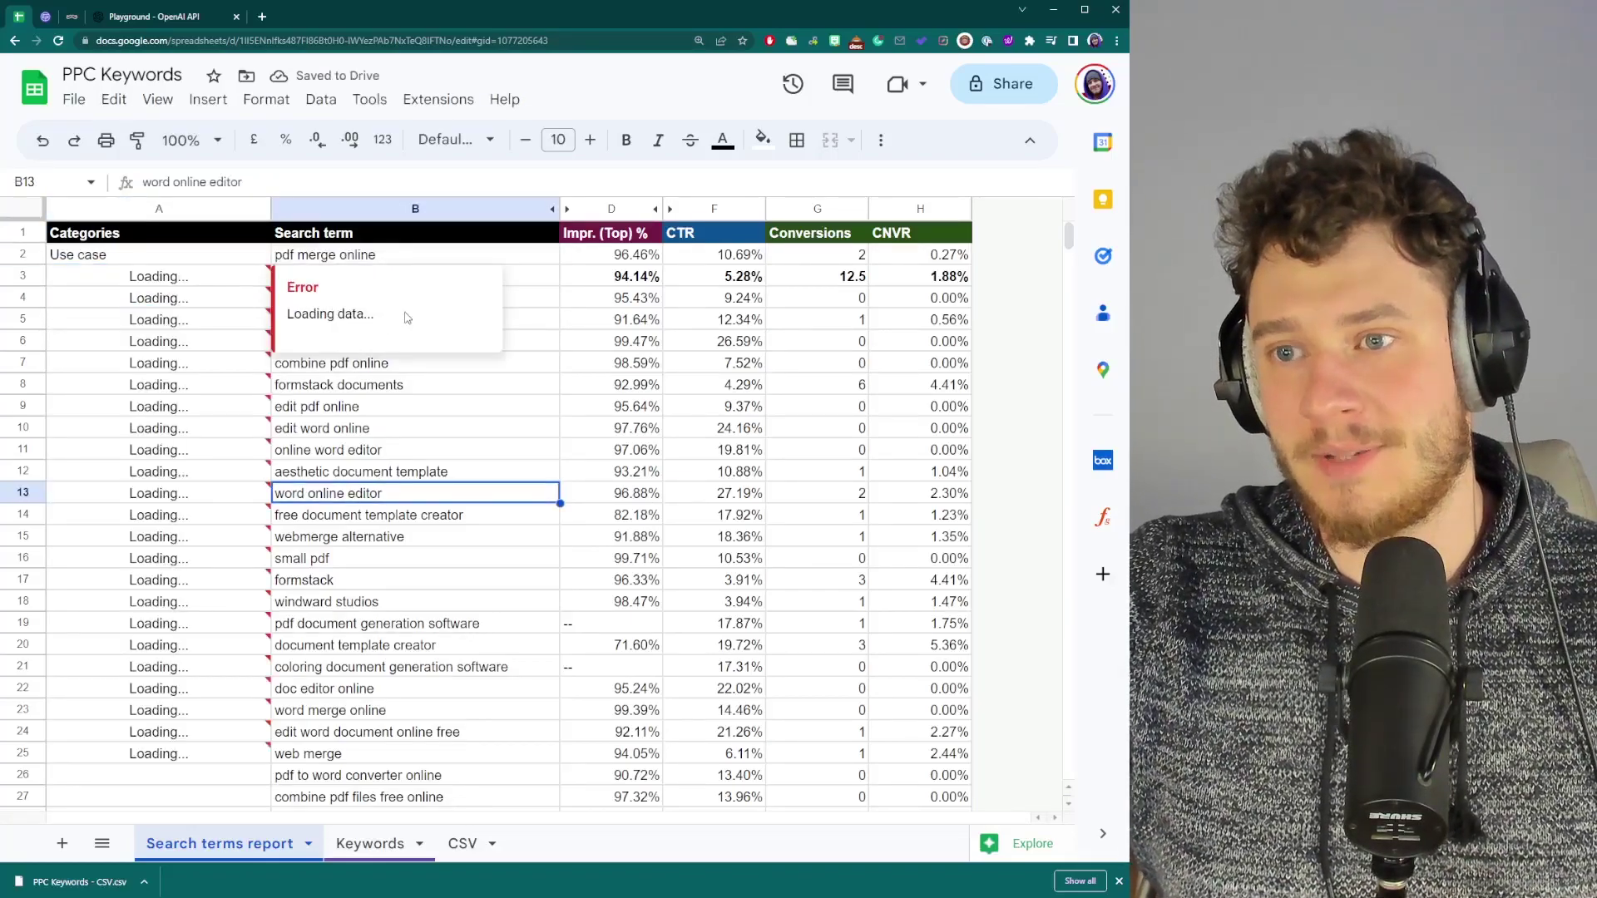
pyautogui.click(412, 387)
# Step: Extend the classifier formula in the Categories column from A25 down through row 47
pyautogui.moveTo(160, 265); pyautogui.dragTo(167, 709)
pyautogui.scroll(-7, 168, 710)
pyautogui.click(207, 379)
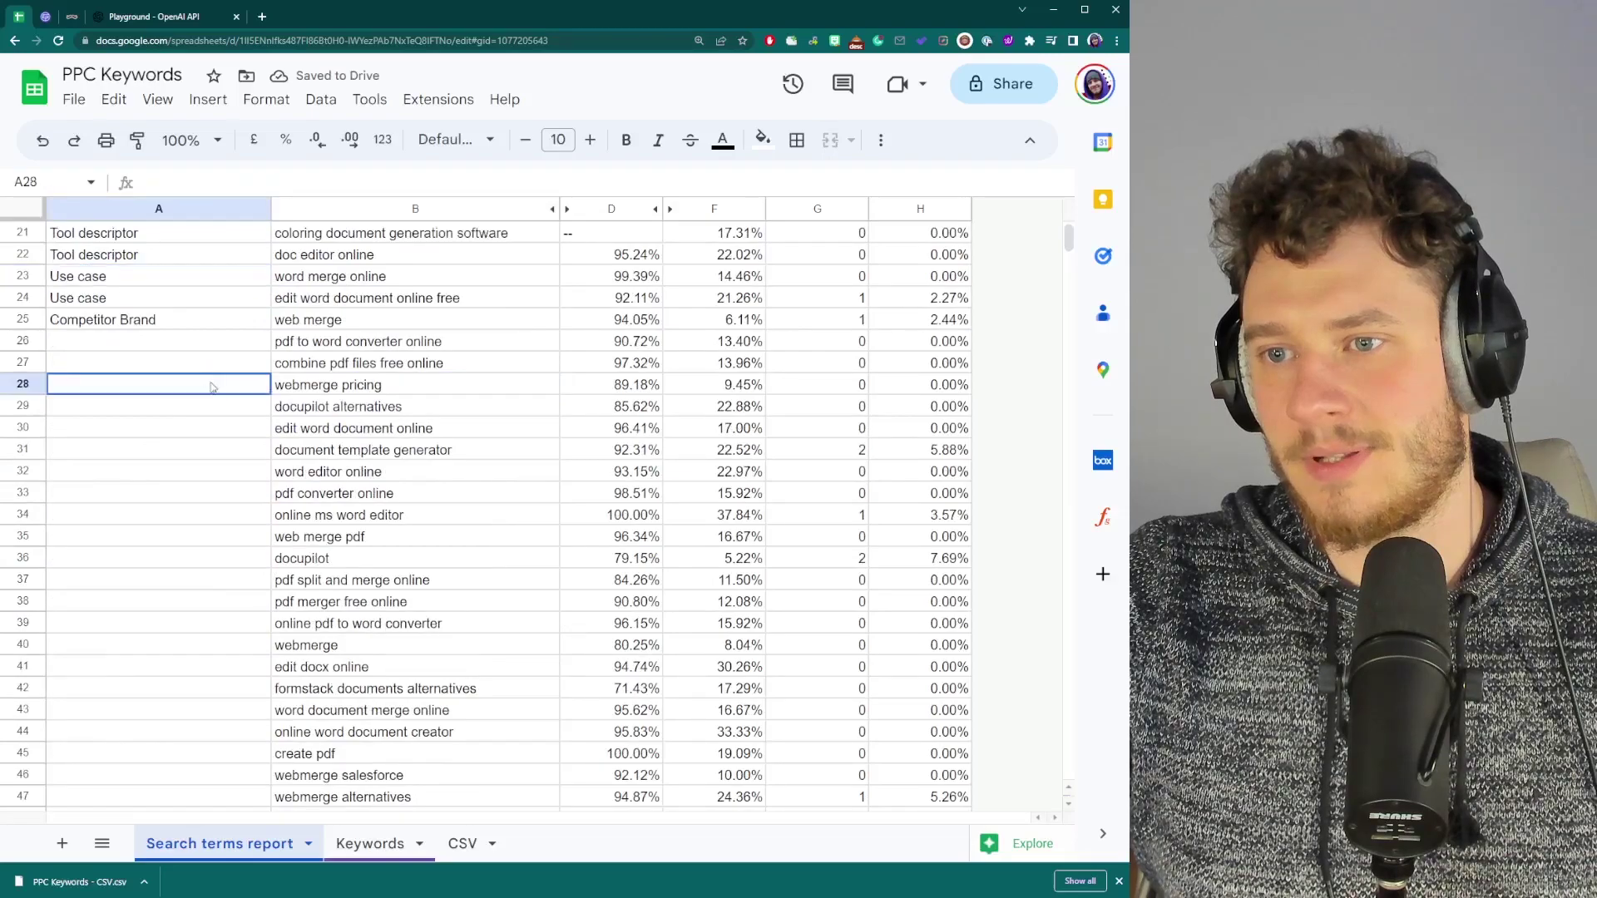
pyautogui.click(241, 320)
pyautogui.doubleClick(271, 330)
pyautogui.click(417, 513)
pyautogui.scroll(-1, 346, 414)
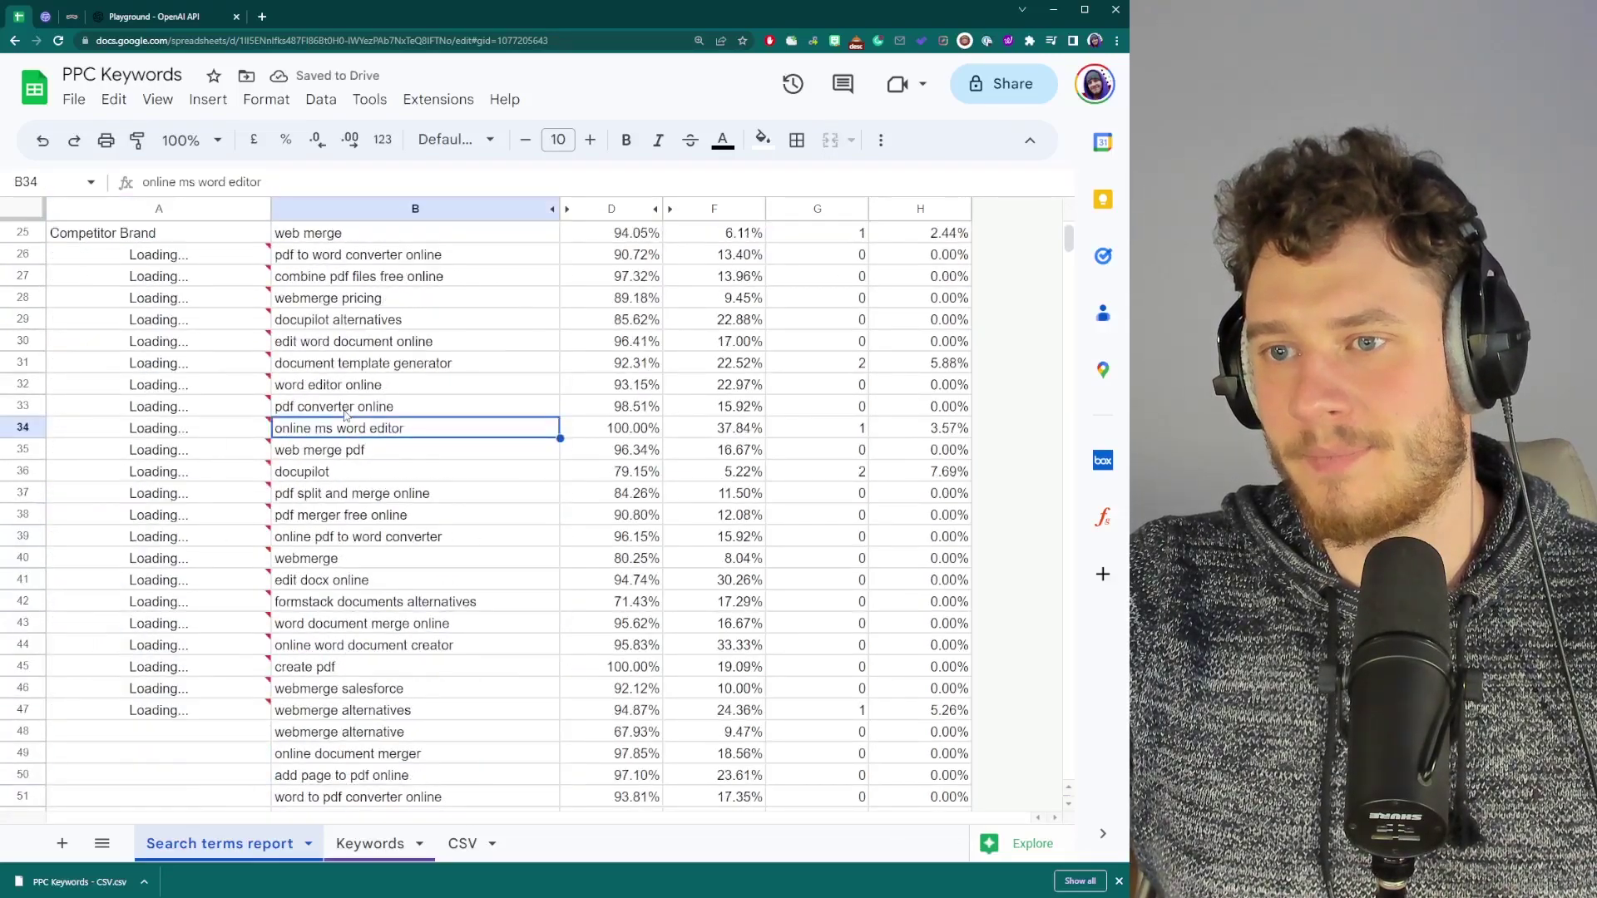
# Step: Copy the classifier formula from A36 into cells A220 to A241 of the Categories column
pyautogui.click(107, 472)
pyautogui.hotkey('ctrl', 'c')
pyautogui.scroll(-20, 202, 514)
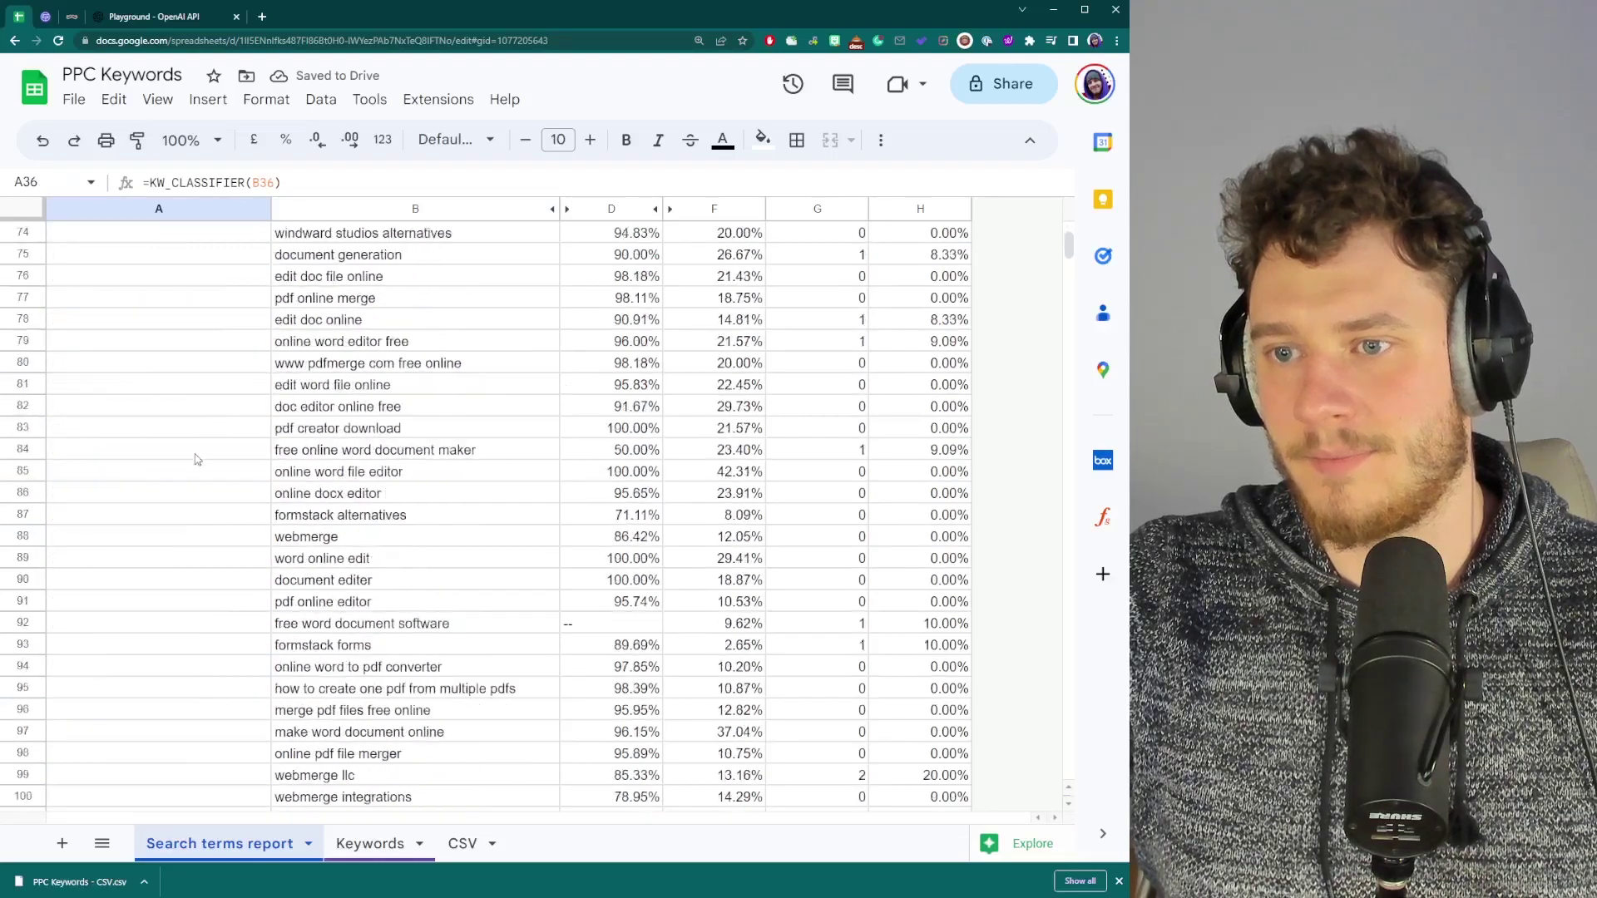
pyautogui.moveTo(143, 320); pyautogui.dragTo(158, 775)
pyautogui.hotkey('ctrl', 'v')
pyautogui.click(382, 450)
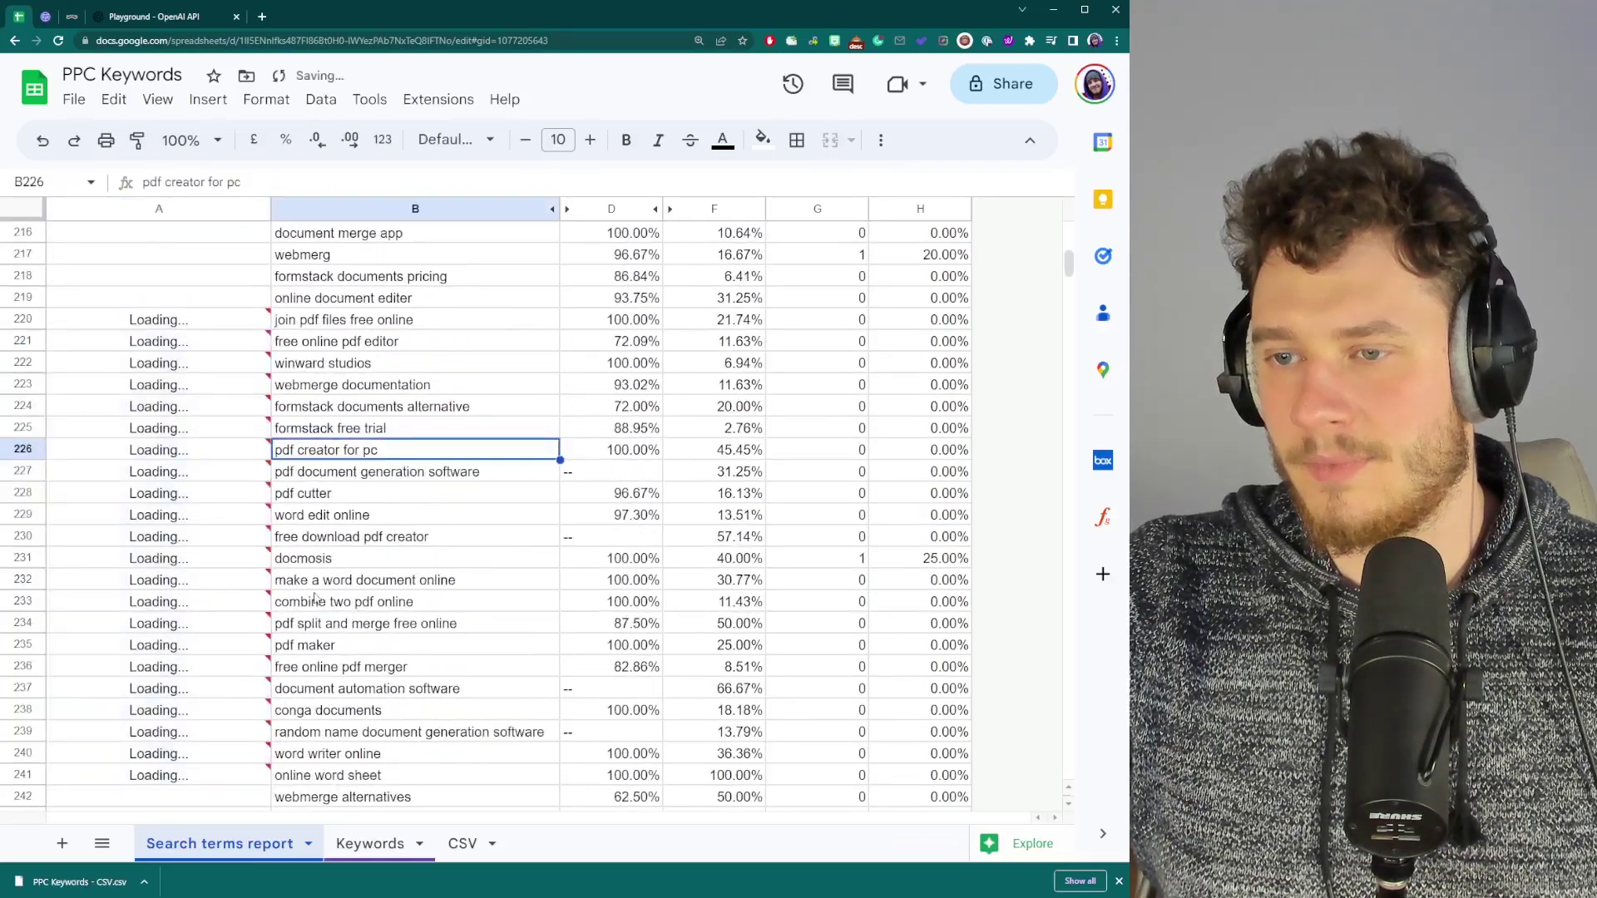
# Step: Compare the generated categories with their search terms in rows 220 to 222
pyautogui.click(370, 325)
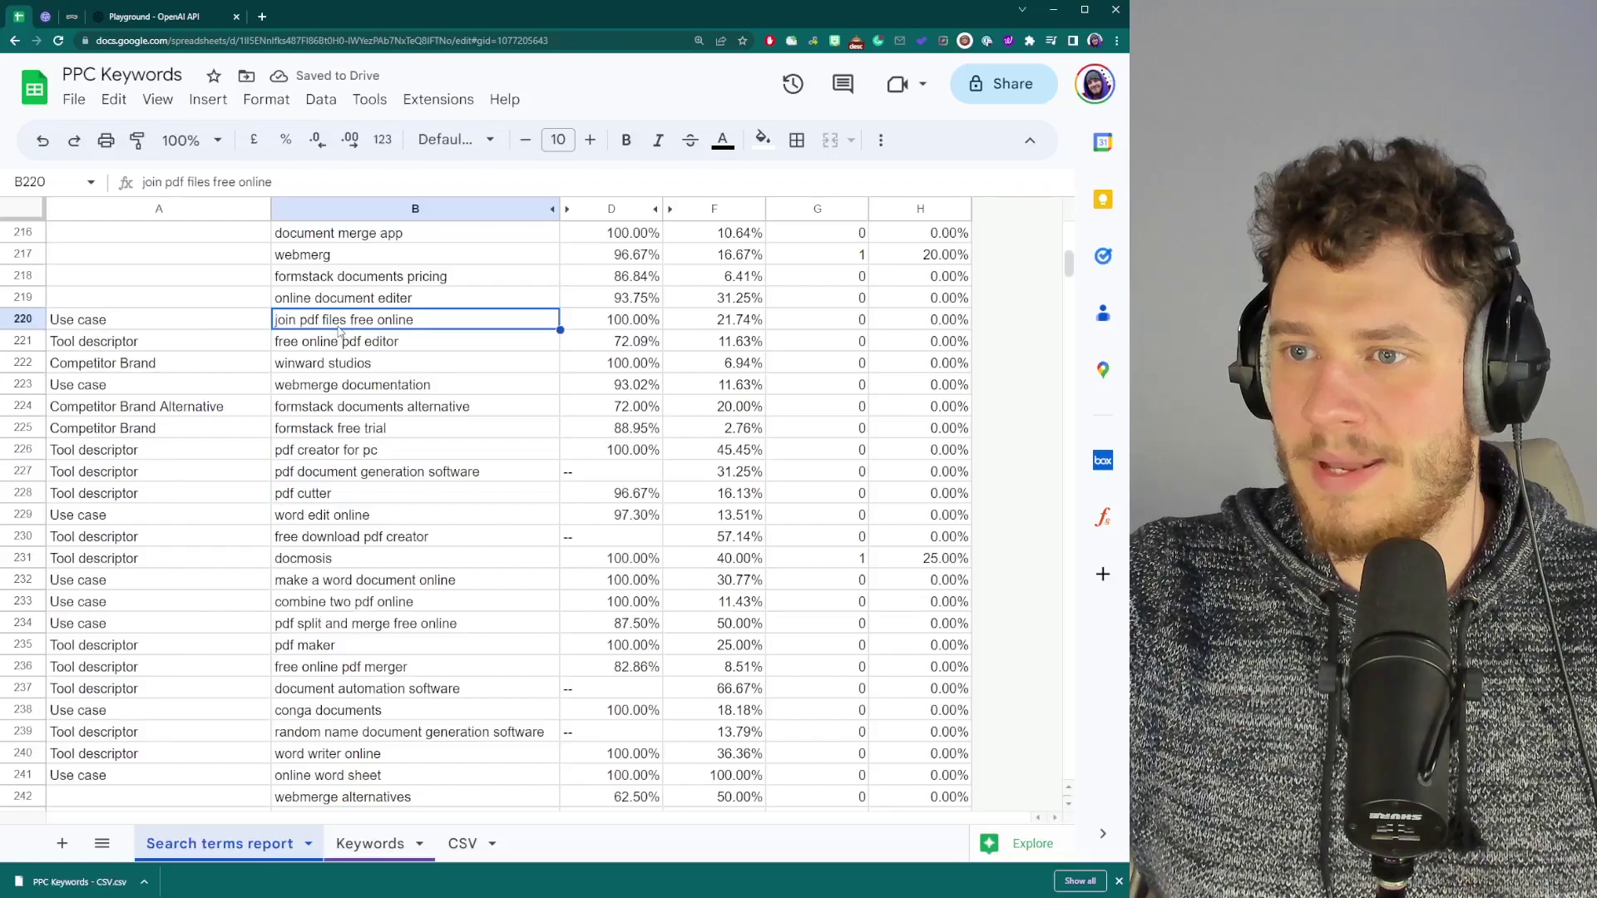
pyautogui.click(356, 336)
pyautogui.press('Up')
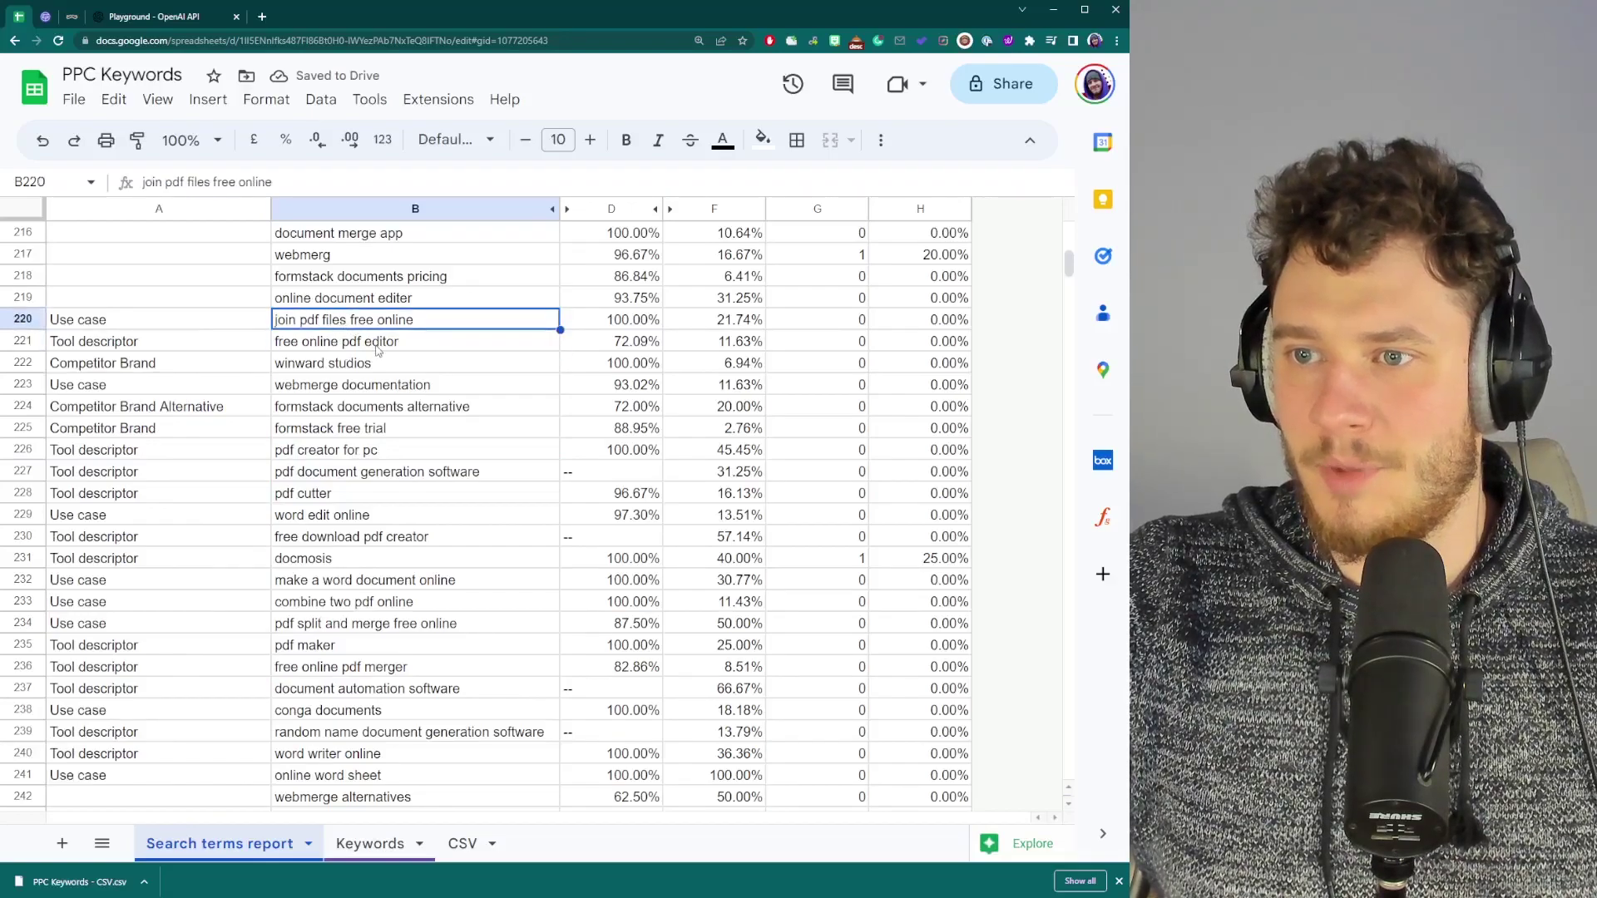
pyautogui.click(150, 327)
pyautogui.click(383, 327)
pyautogui.click(179, 350)
pyautogui.click(341, 349)
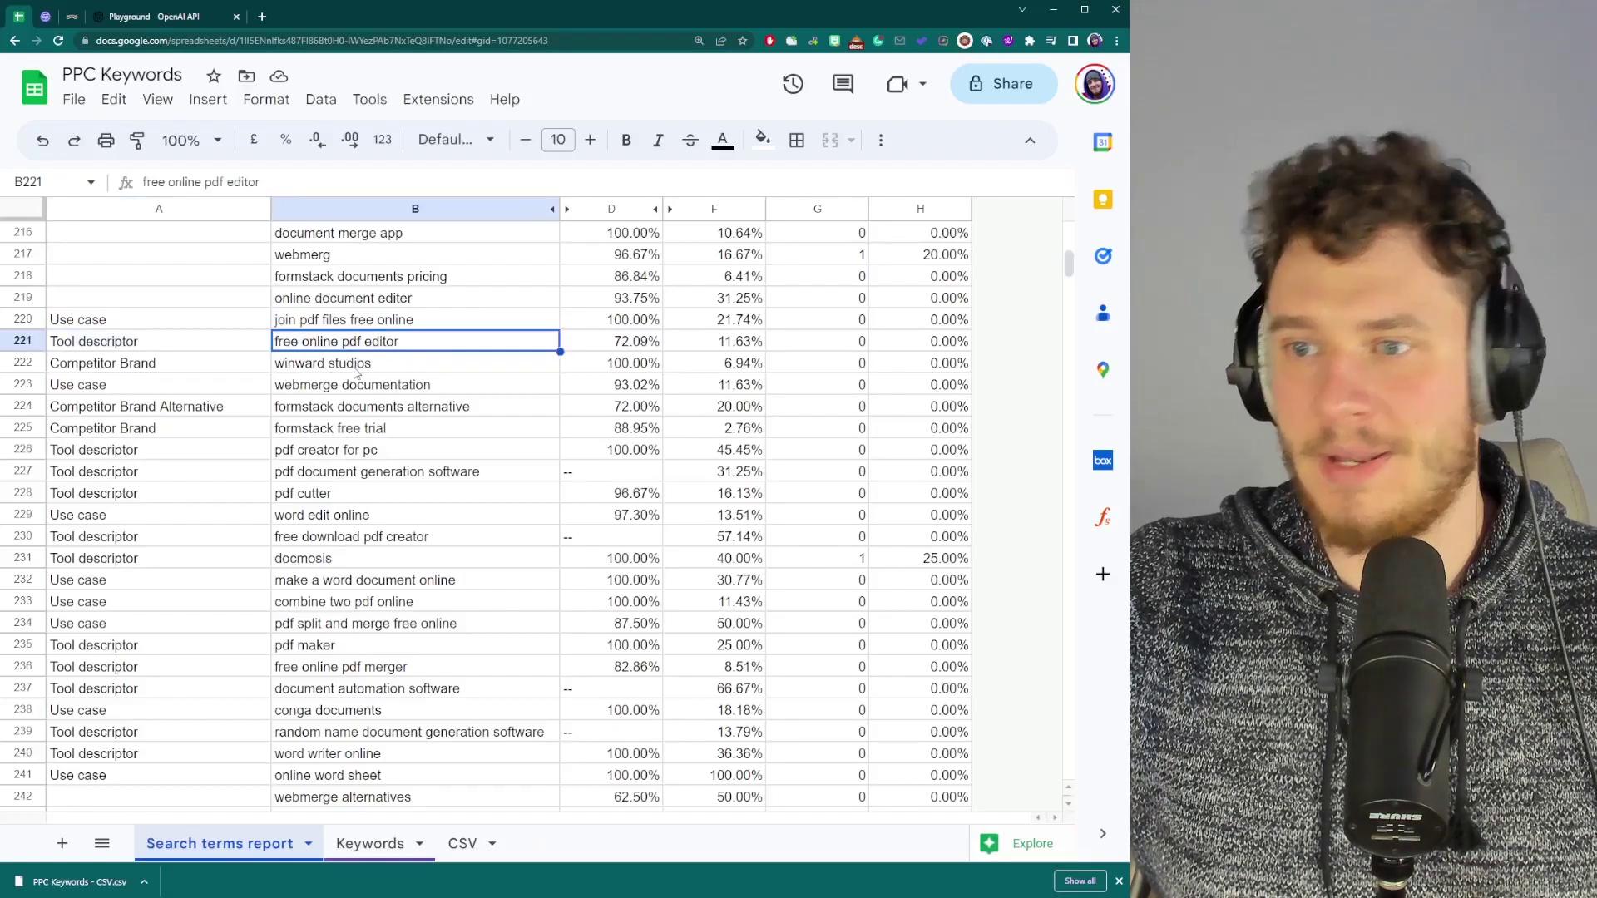
pyautogui.click(358, 371)
# Step: Copy the classifier formula from A222 into cells A259 to A276 of the Categories column
pyautogui.click(131, 366)
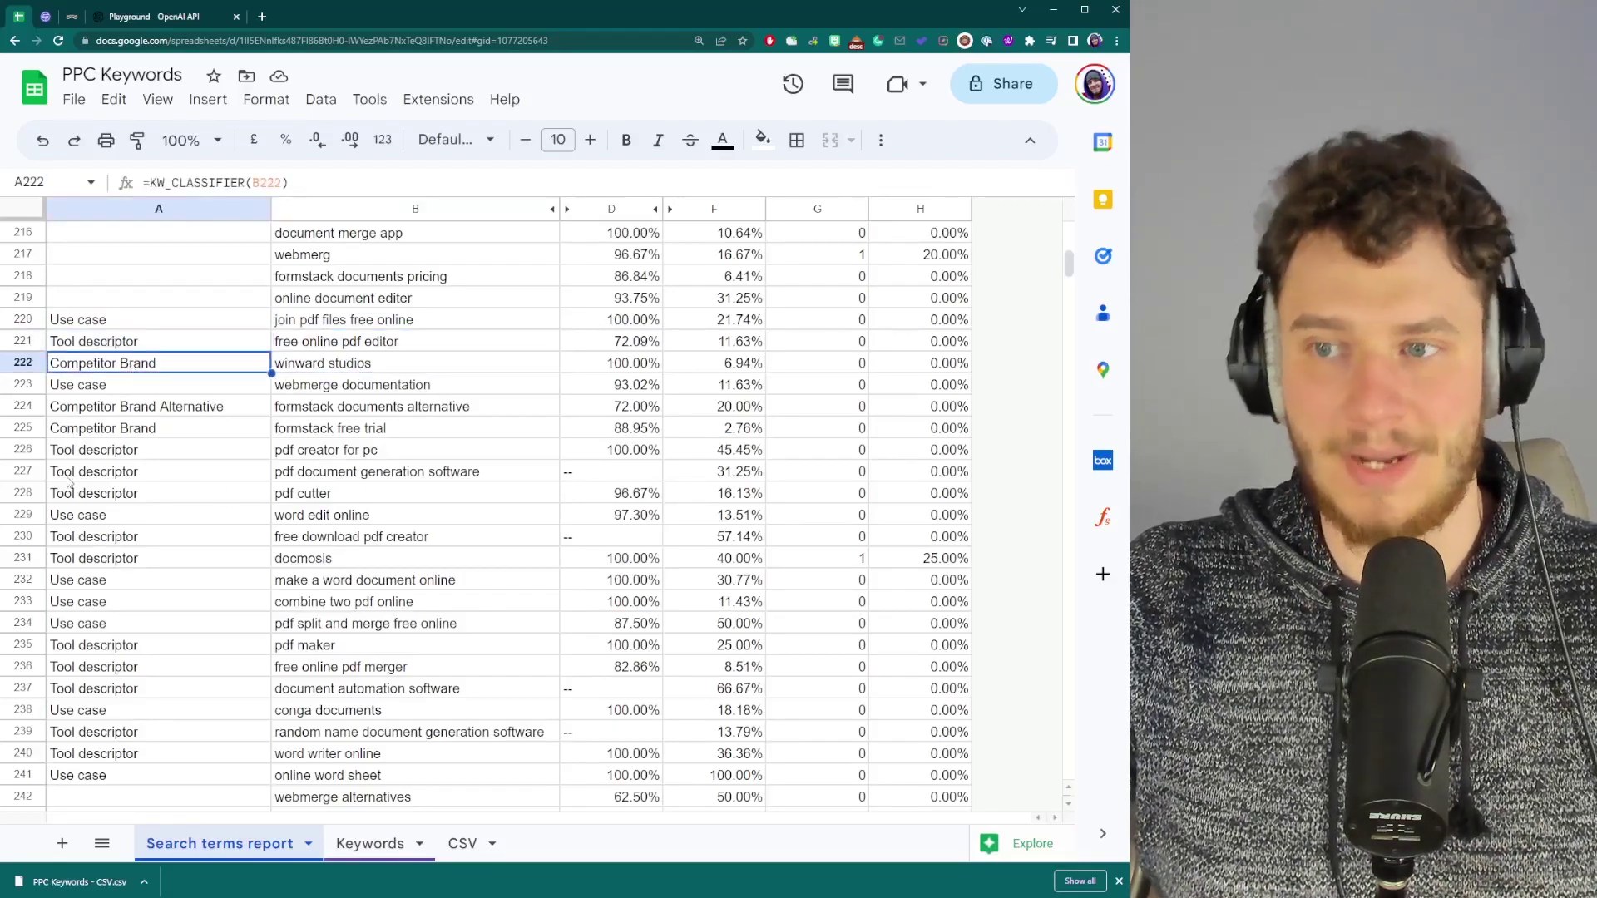
pyautogui.hotkey('ctrl', 'c')
pyautogui.scroll(-10, 158, 499)
pyautogui.click(158, 363)
pyautogui.keyDown('shift'); pyautogui.click(158, 732); pyautogui.keyUp('shift')
pyautogui.hotkey('ctrl', 'v')
pyautogui.click(341, 449)
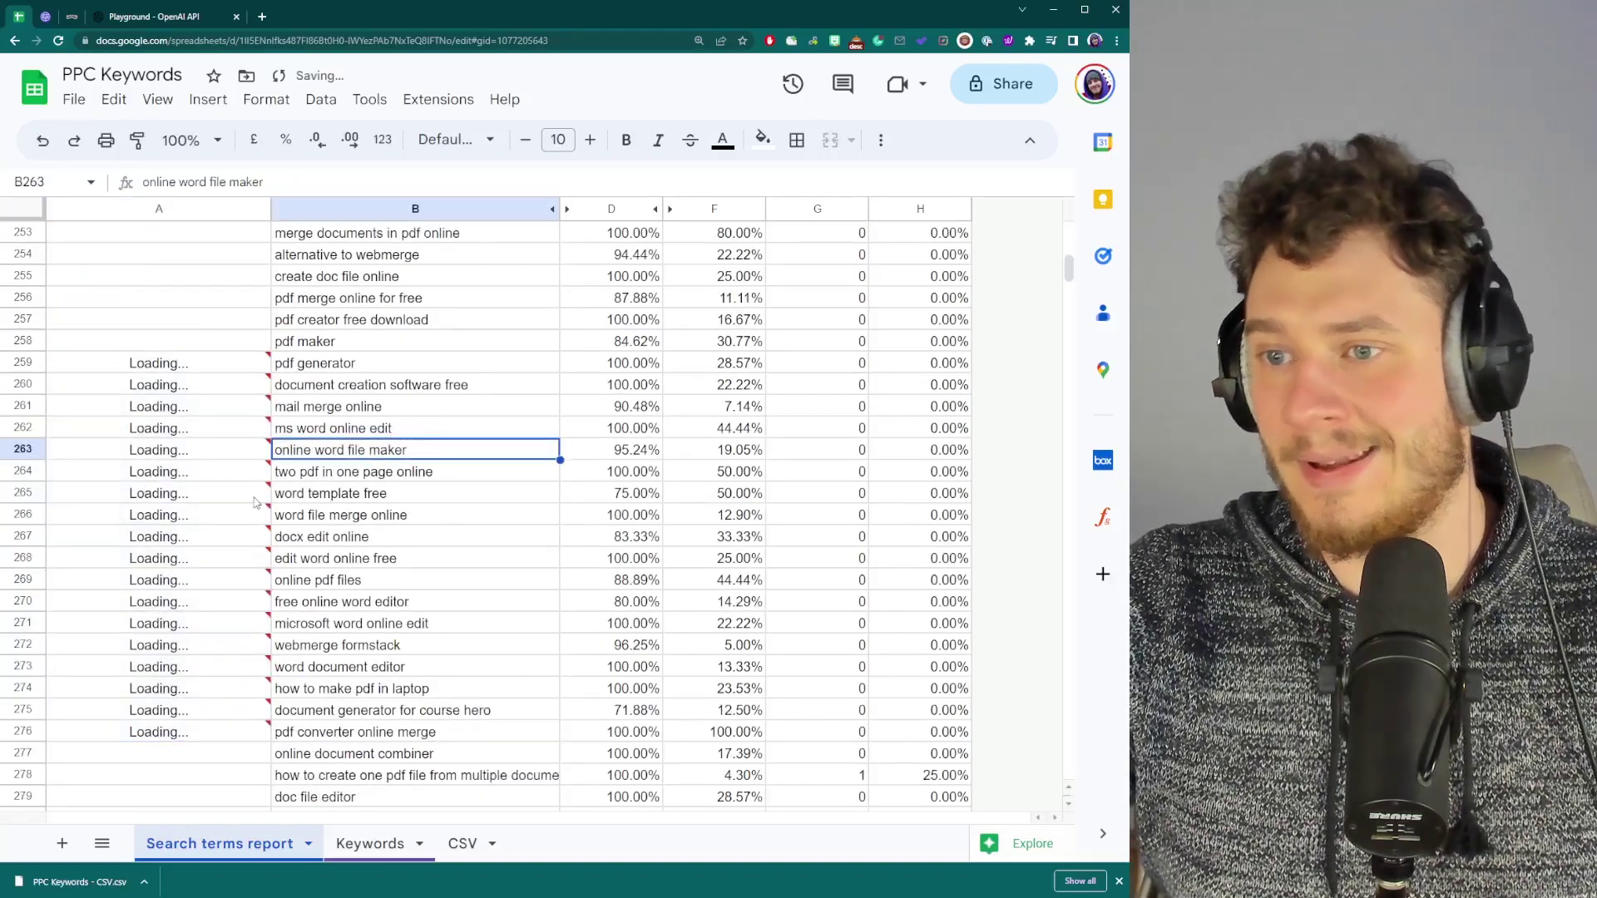
# Step: Review the categories generated for the search terms in rows 259 to 276
pyautogui.moveTo(375, 385); pyautogui.dragTo(375, 711)
pyautogui.click(376, 406)
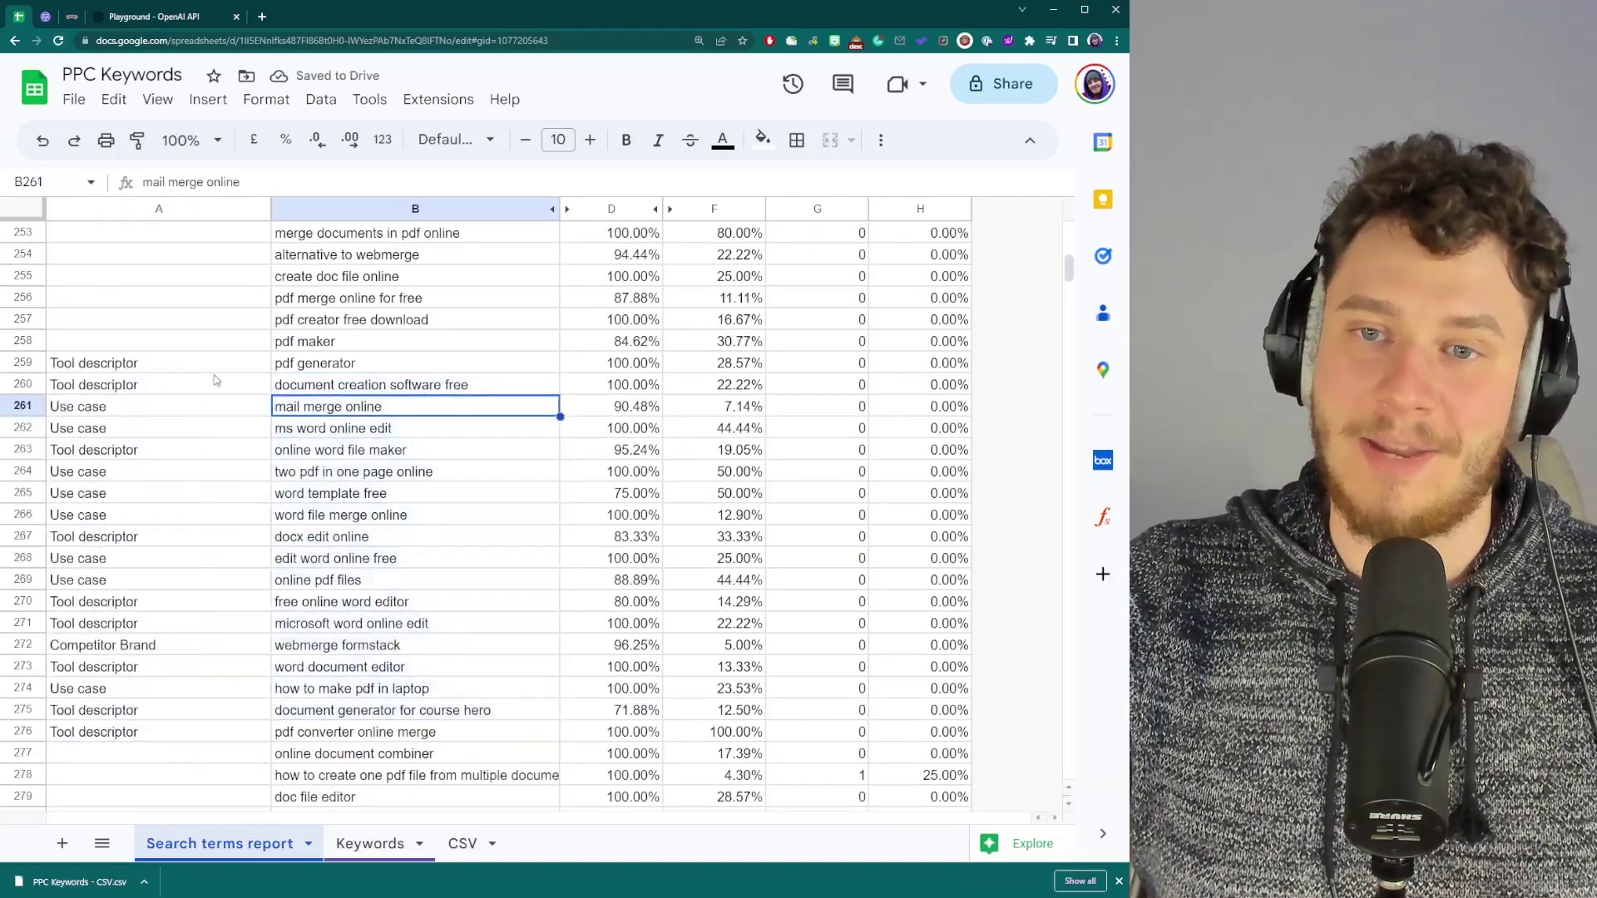
pyautogui.click(216, 384)
pyautogui.scroll(20, 244, 566)
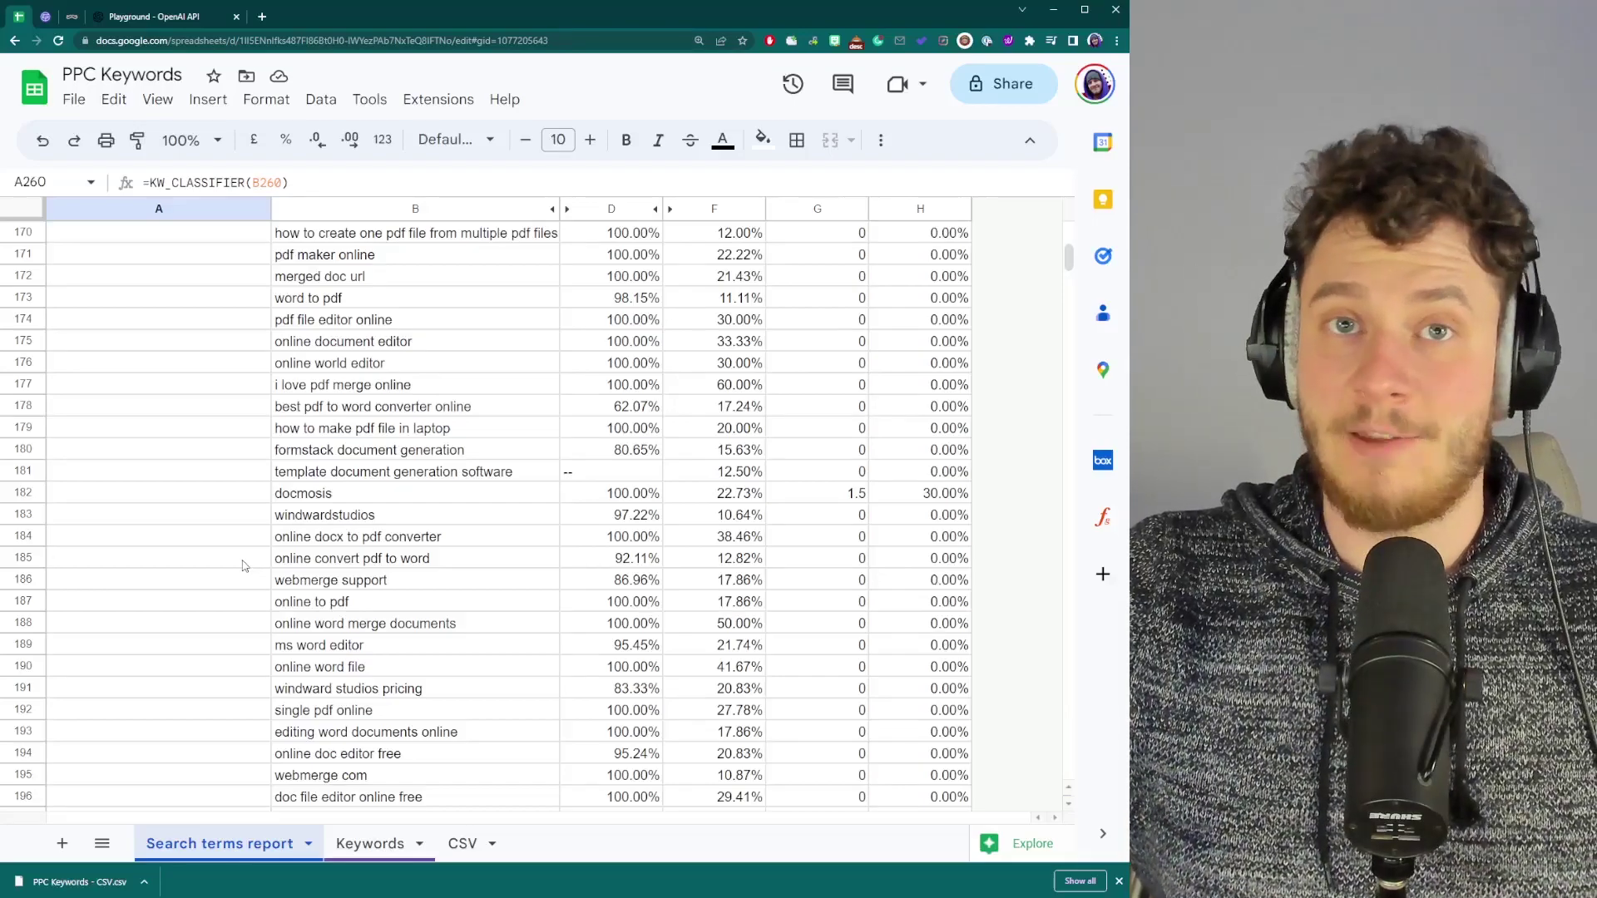